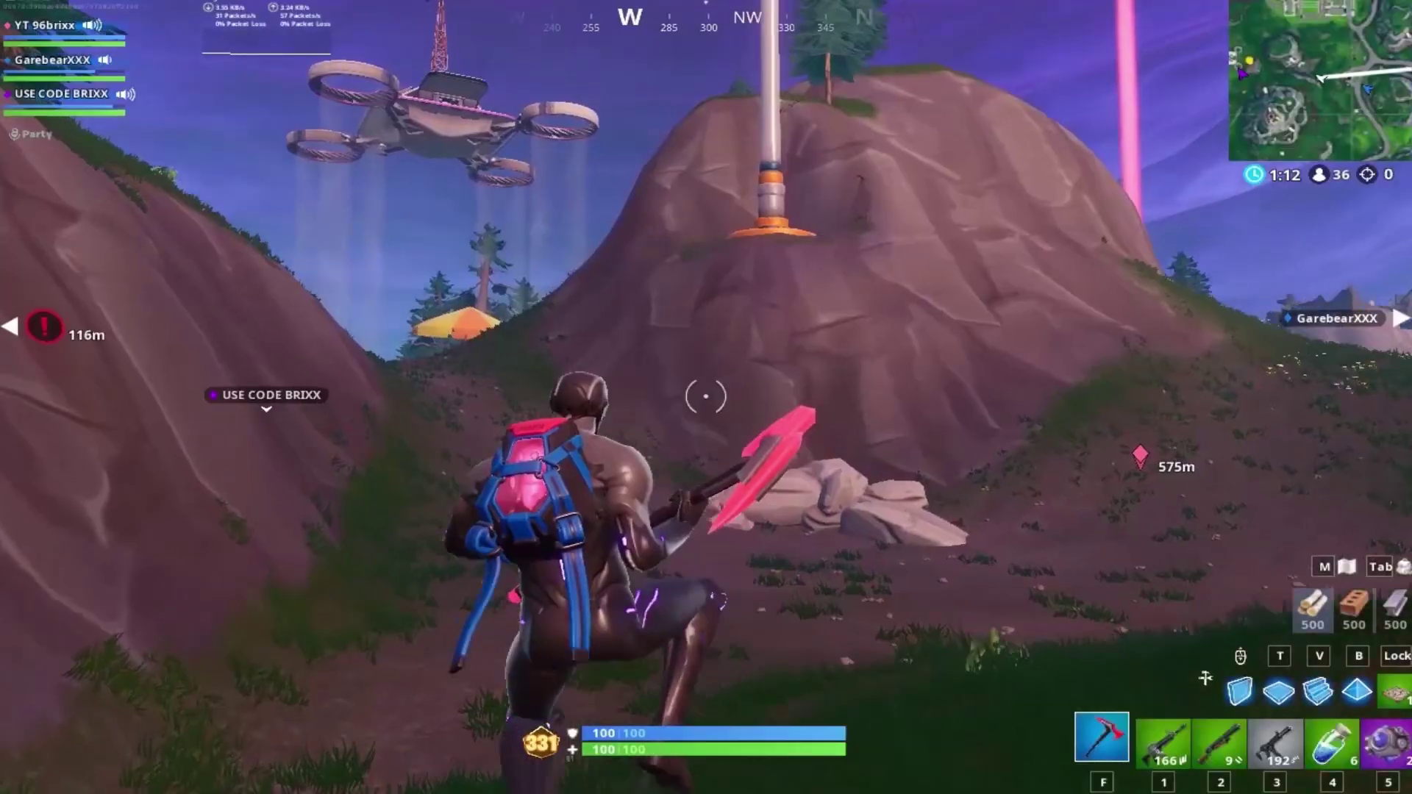
{"action": "key", "text": "m"}
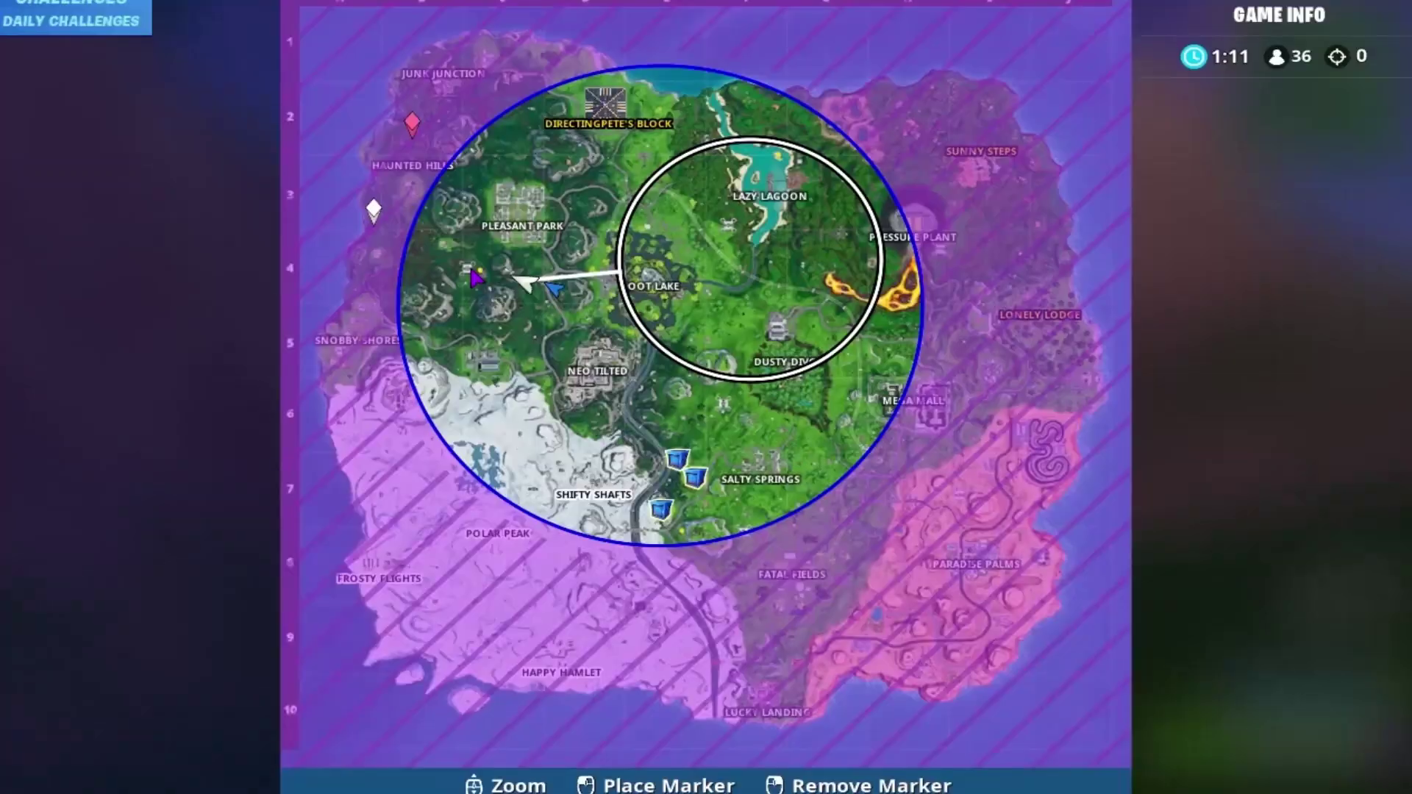
{"action": "key", "text": "m"}
{"action": "key", "text": "w"}
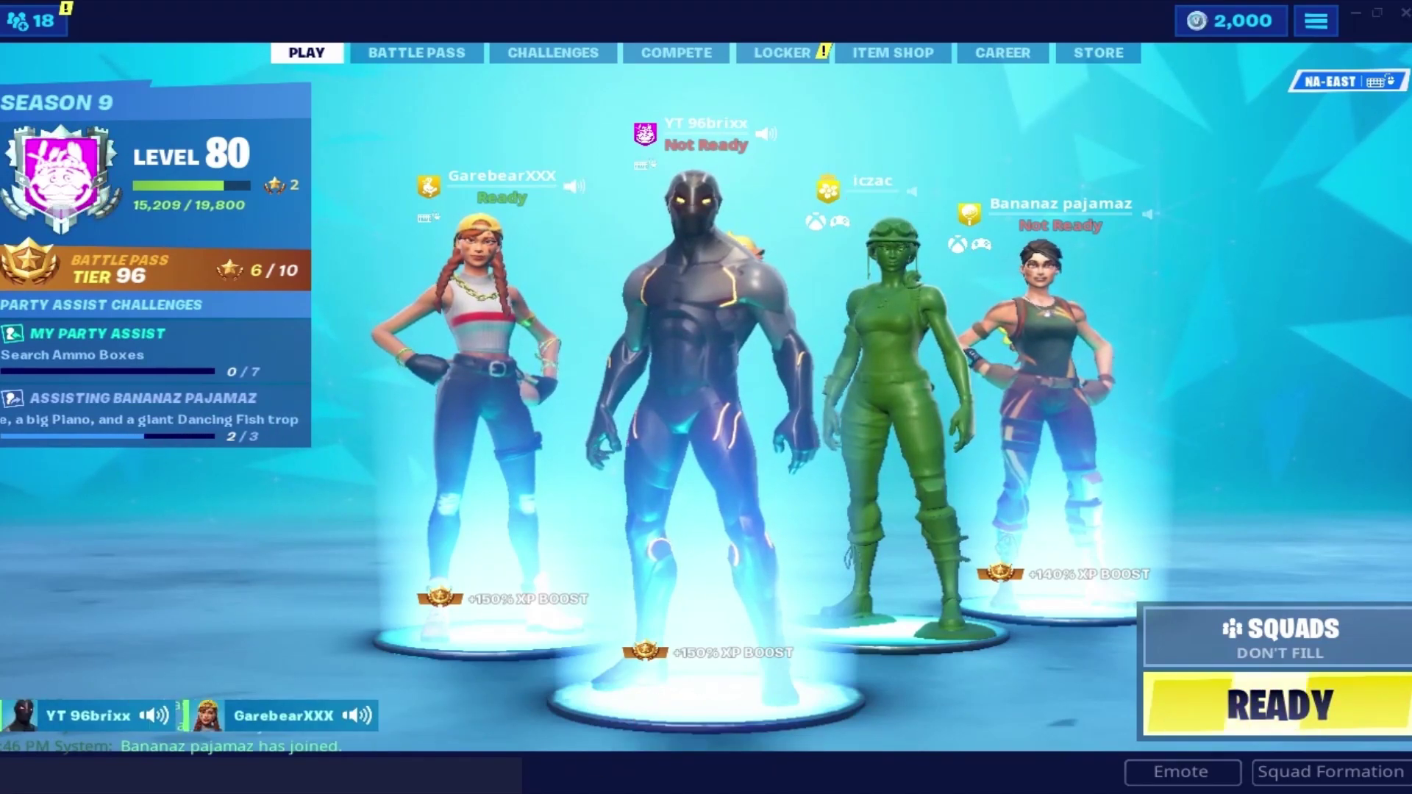
{"action": "key", "text": "b"}
{"action": "key", "text": "Up"}
{"action": "key", "text": "Return"}
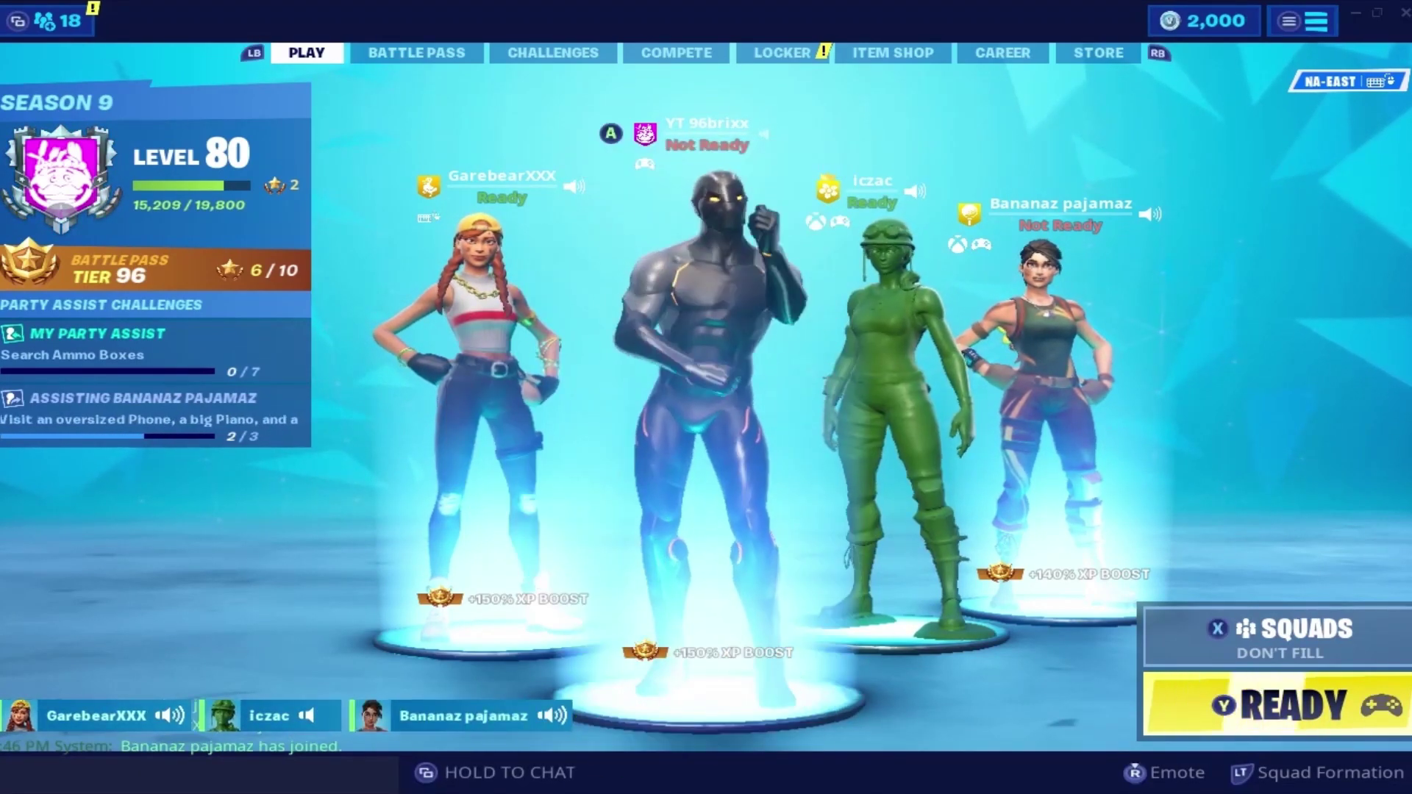
{"action": "key", "text": "Return"}
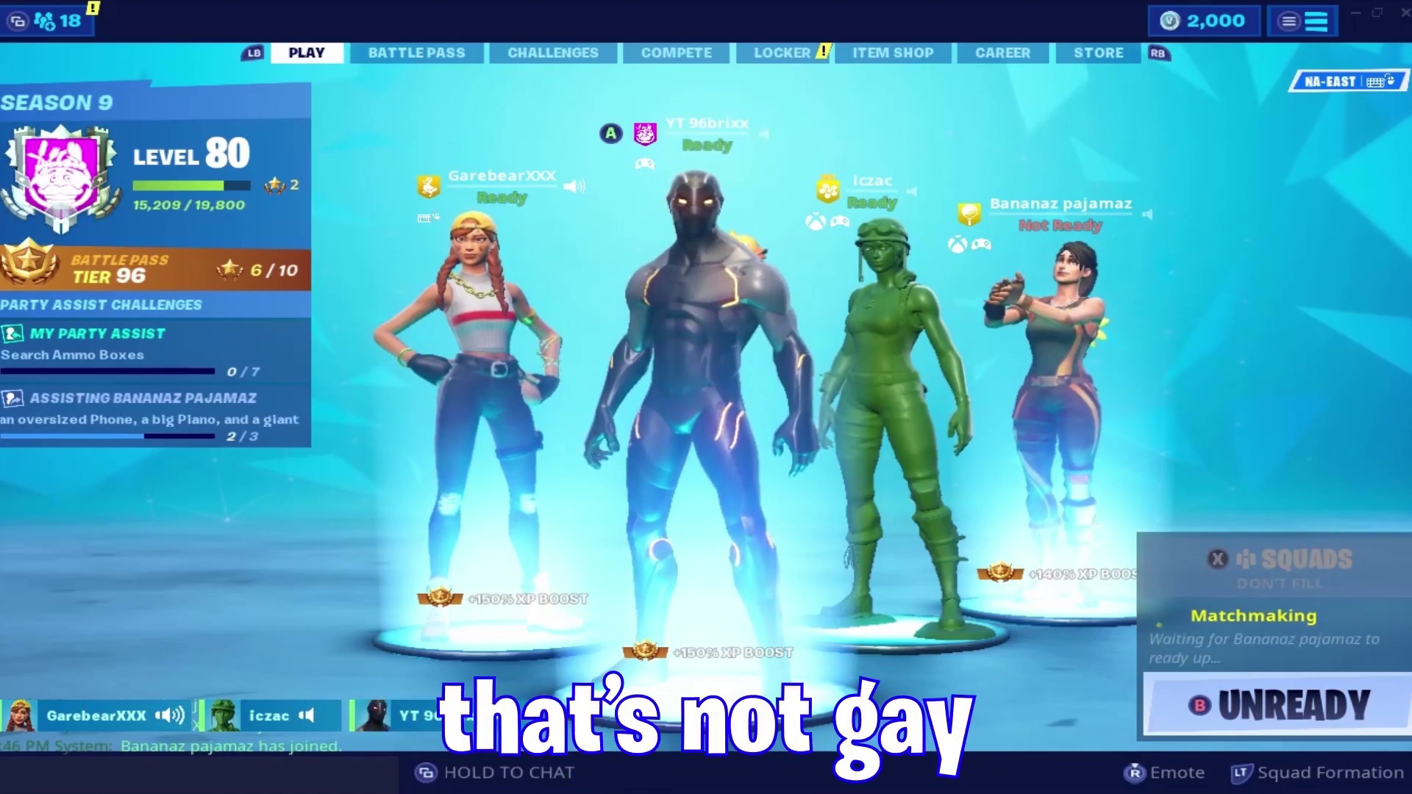
{"action": "key", "text": "Right"}
{"action": "key", "text": "Right"}
{"action": "key", "text": "Right"}
{"action": "key", "text": "Right"}
{"action": "key", "text": "Left"}
{"action": "key", "text": "Left"}
{"action": "key", "text": "Left"}
{"action": "key", "text": "Left"}
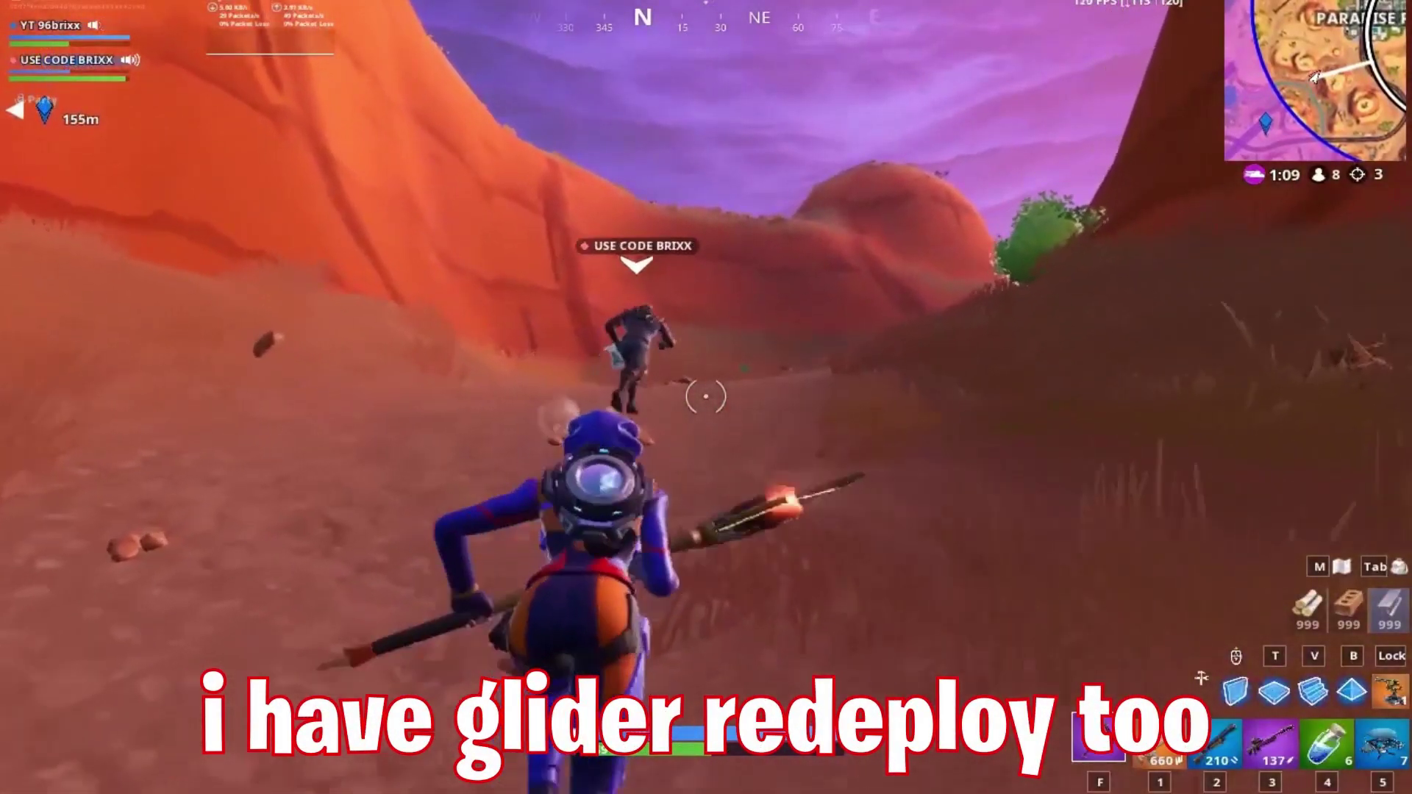
{"action": "key", "text": "2"}
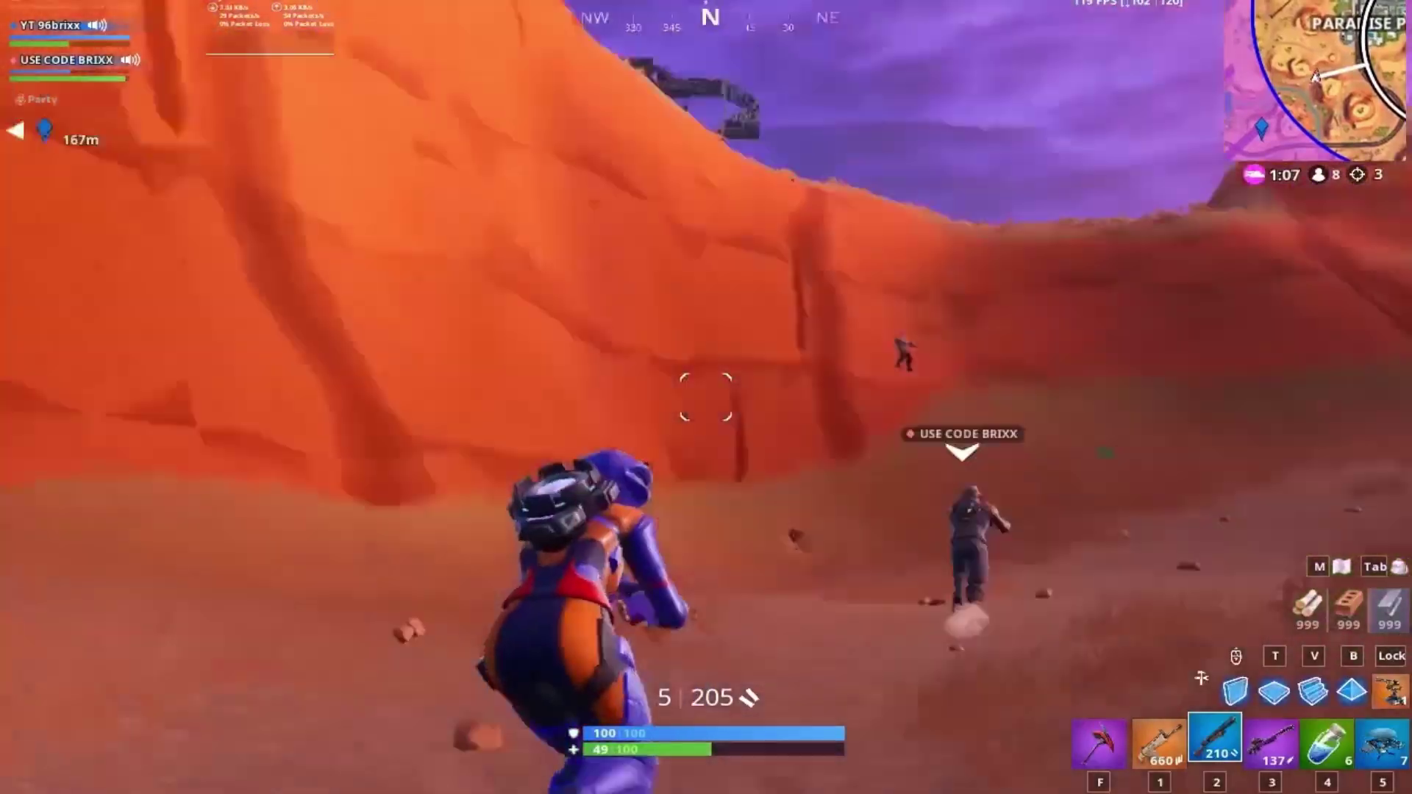
{"action": "key", "text": "v"}
{"action": "left_click", "coordinate": [706, 397]}
{"action": "key", "text": "2"}
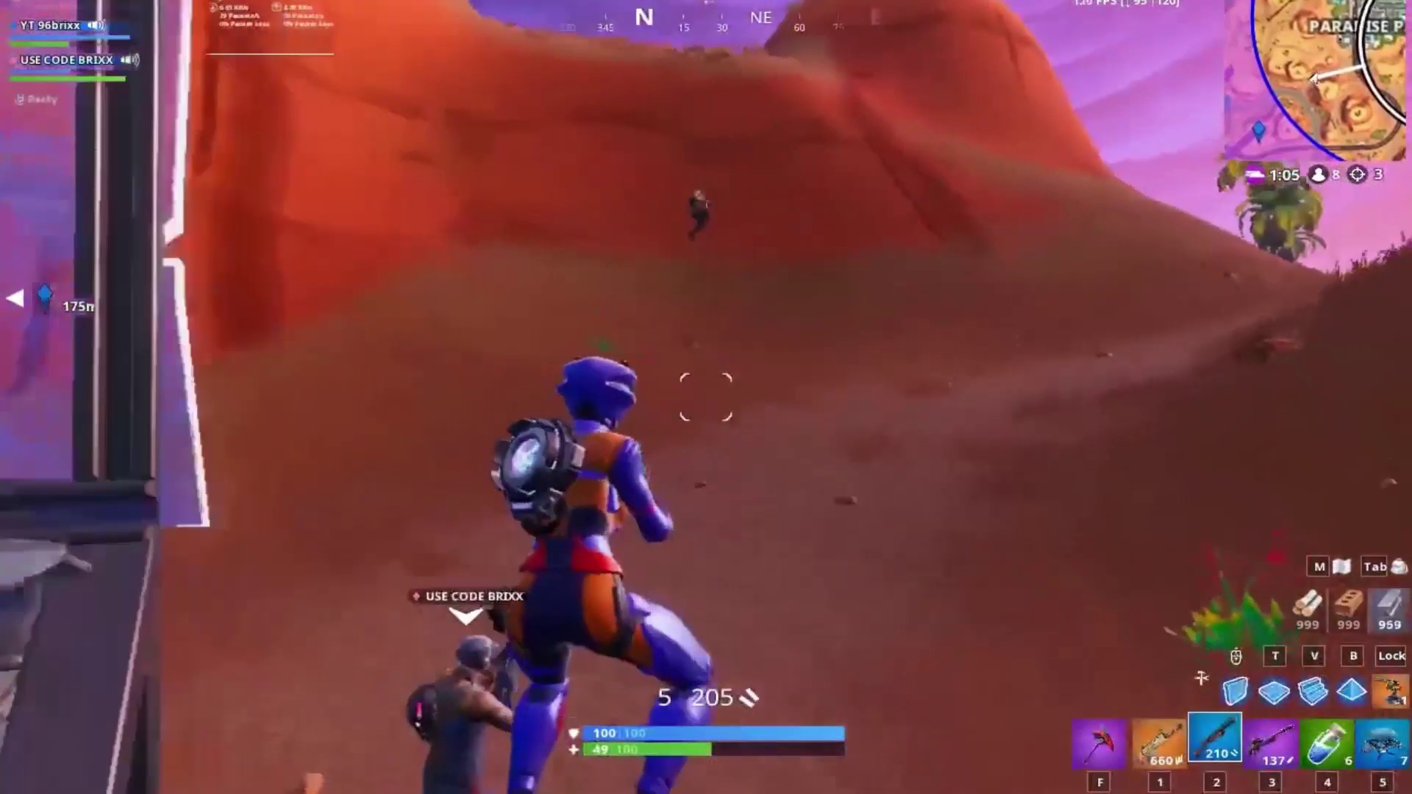
{"action": "left_click", "coordinate": [706, 397]}
{"action": "key", "text": "1"}
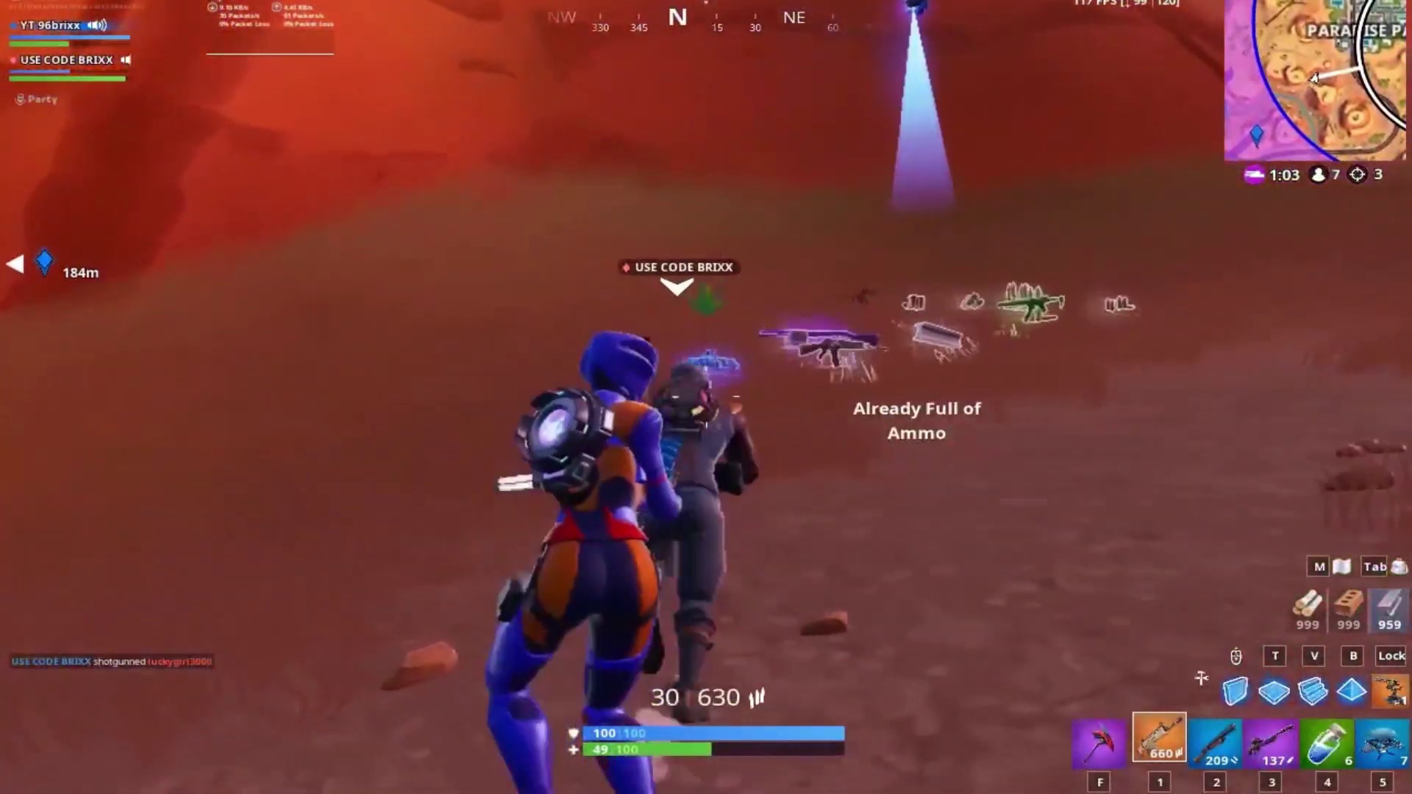
{"action": "key", "text": "2"}
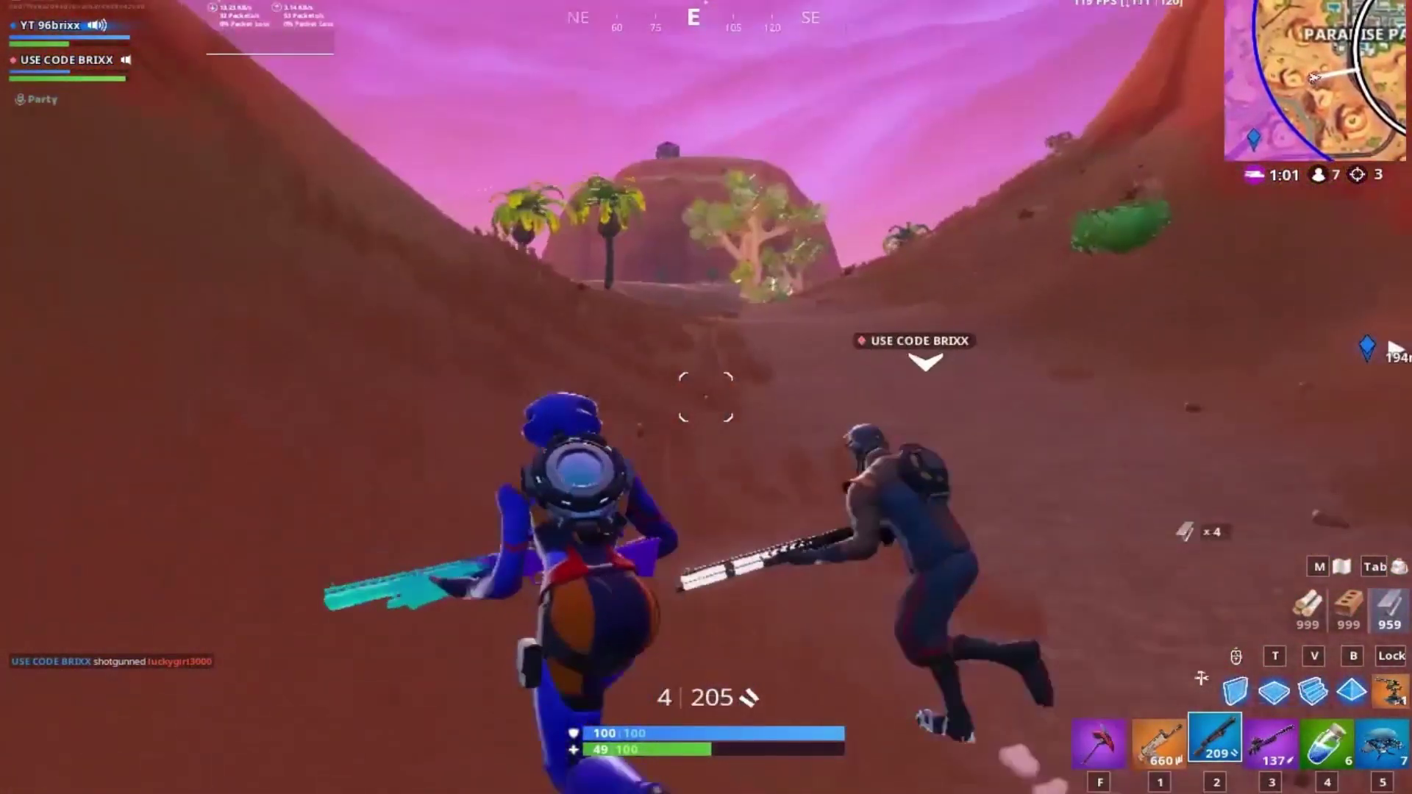
{"action": "key", "text": "r"}
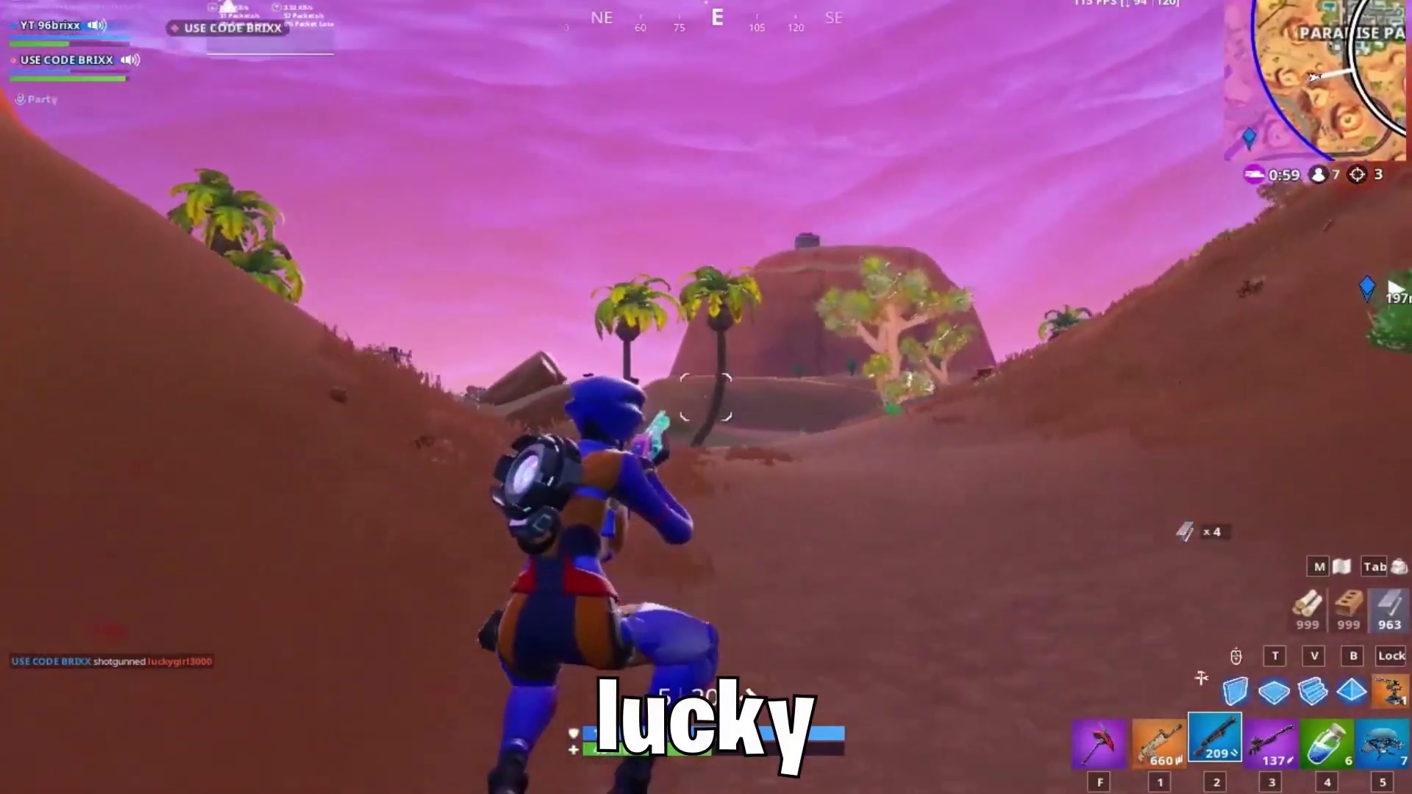
{"action": "key", "text": "1"}
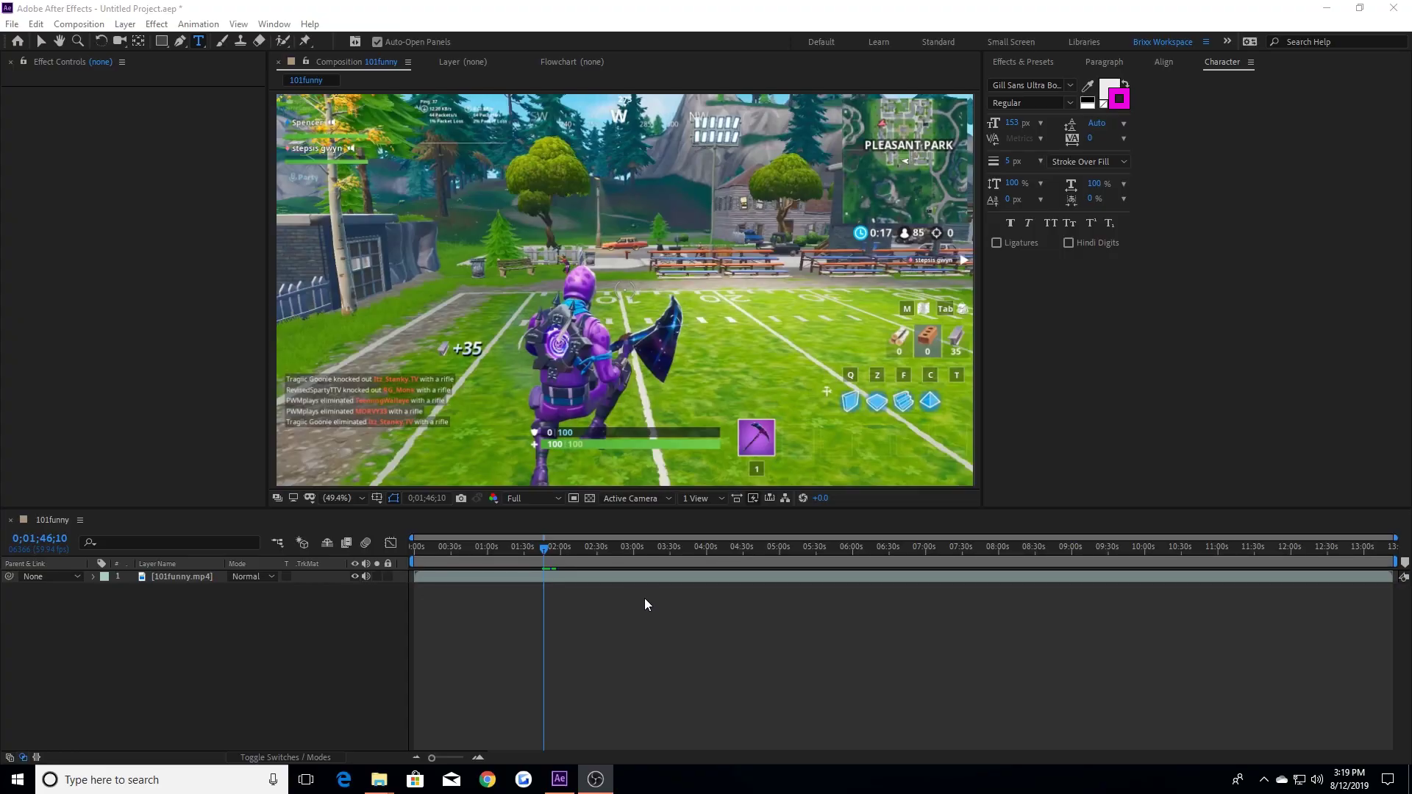
Step: Add a text layer reading "hello" over the character in the 101funny composition
{"action": "left_click", "coordinate": [558, 385]}
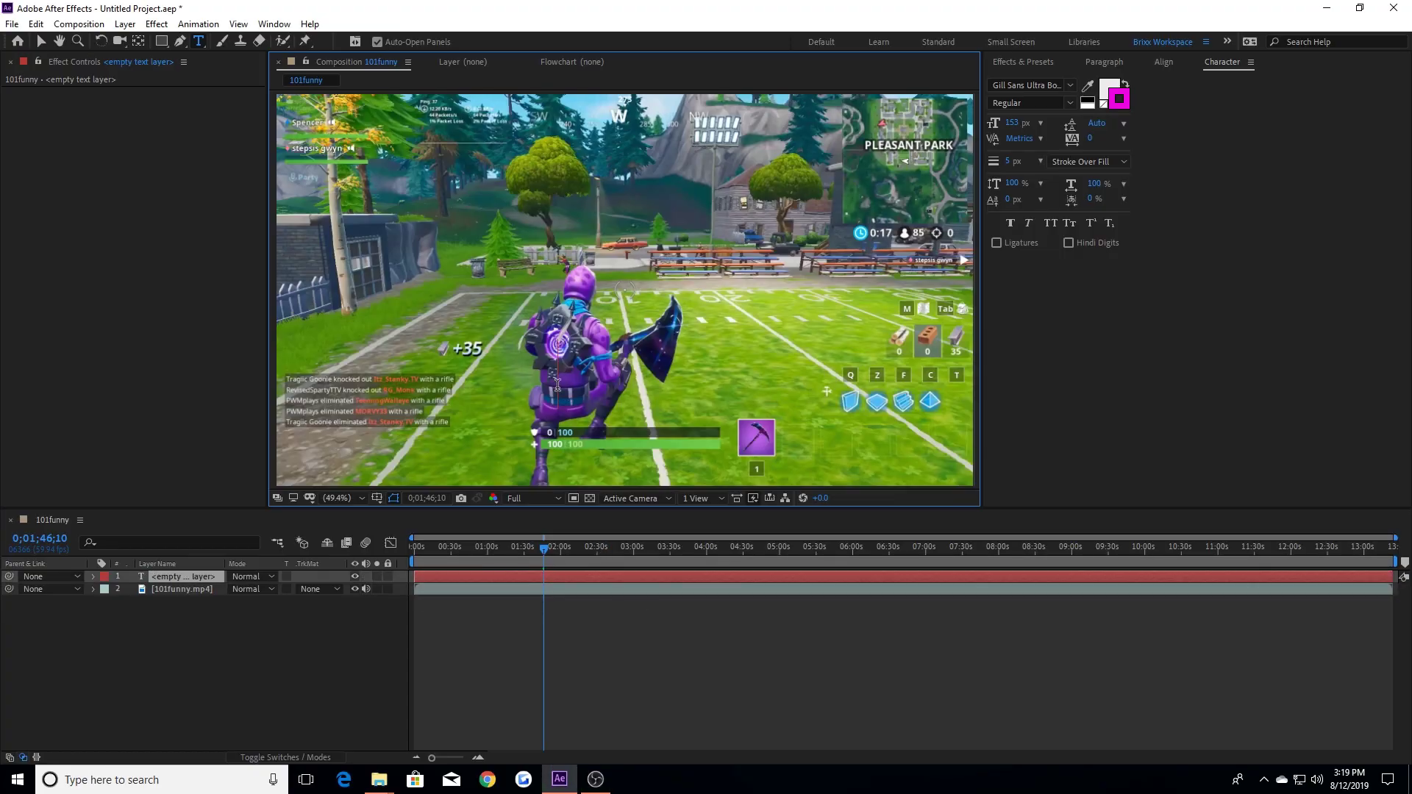
{"action": "type", "text": "hello"}
{"action": "left_click", "coordinate": [644, 574]}
Step: Duplicate the "hello" text layer repeatedly until the composition holds 15 of them
{"action": "key", "text": "ctrl+d"}
{"action": "key", "text": "ctrl+d"}
{"action": "key", "text": "ctrl+d"}
{"action": "key", "text": "ctrl+d"}
{"action": "key", "text": "ctrl+d"}
{"action": "key", "text": "ctrl+d"}
{"action": "key", "text": "ctrl+d"}
{"action": "key", "text": "ctrl+d"}
{"action": "key", "text": "ctrl+d"}
{"action": "key", "text": "ctrl+d"}
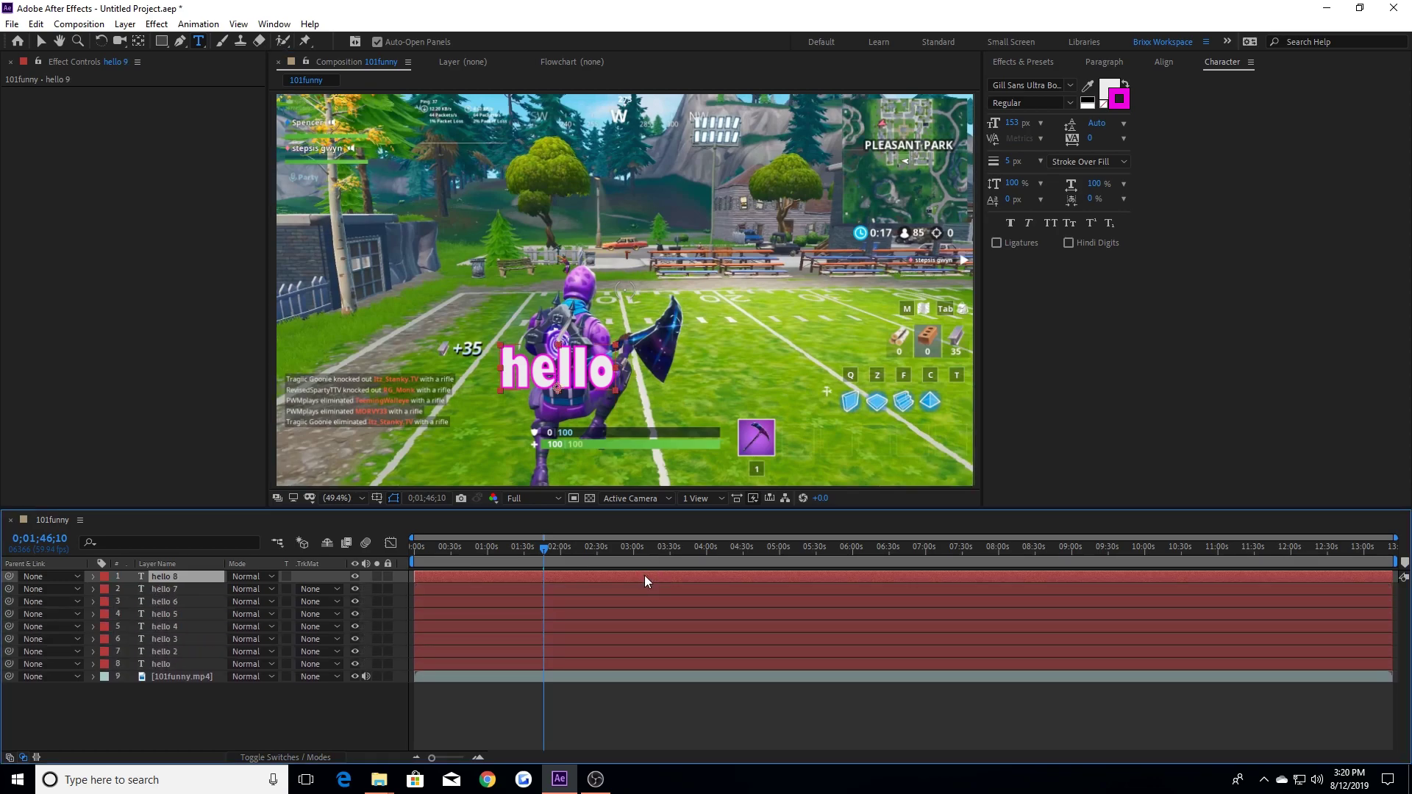
{"action": "key", "text": "ctrl+d"}
{"action": "key", "text": "ctrl+d"}
{"action": "key", "text": "ctrl+d"}
{"action": "key", "text": "ctrl+d"}
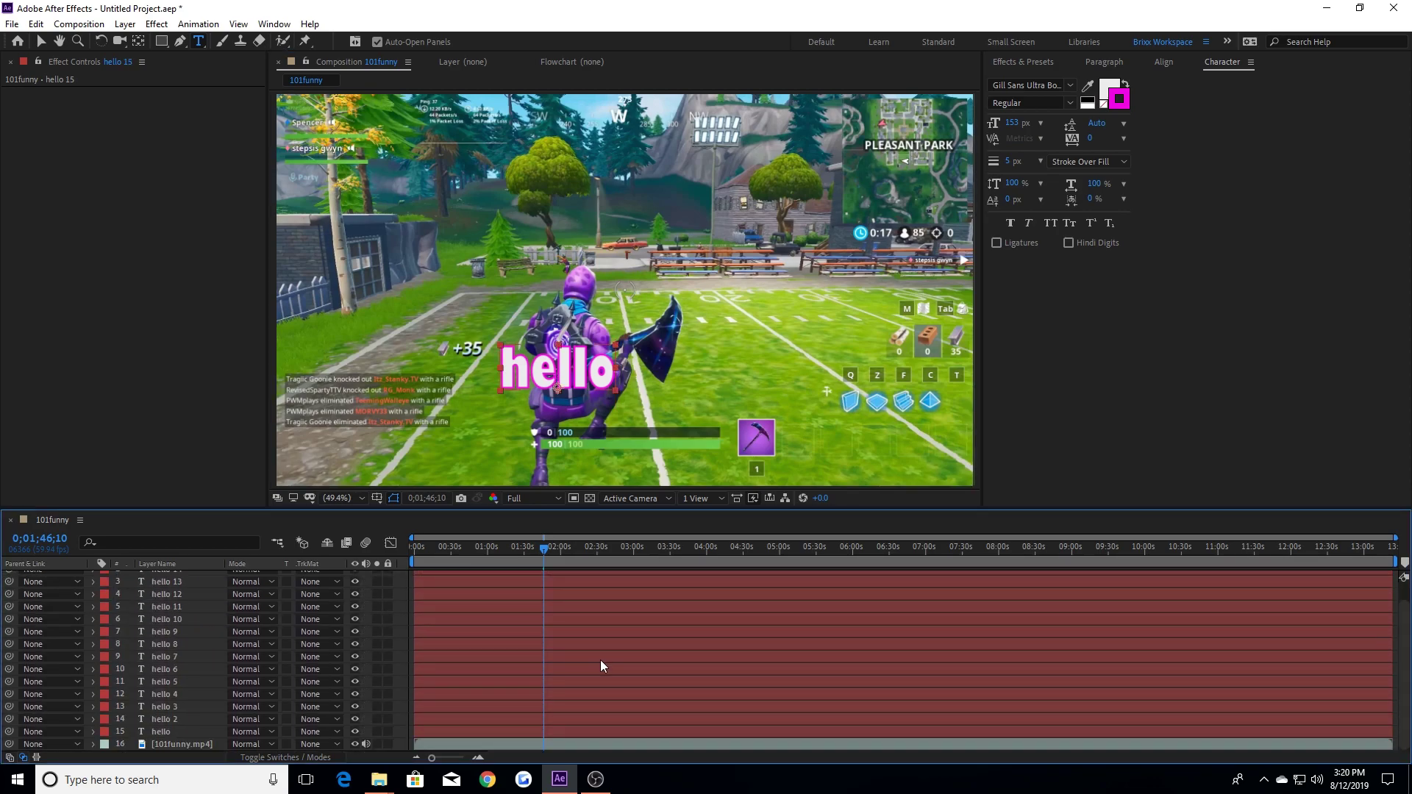
Step: Pre-compose all the "hello" text layers as Pre-comp 1 with all attributes moved, and delete the resulting layer
{"action": "left_click_drag", "start_coordinate": [117, 736], "coordinate": [178, 540]}
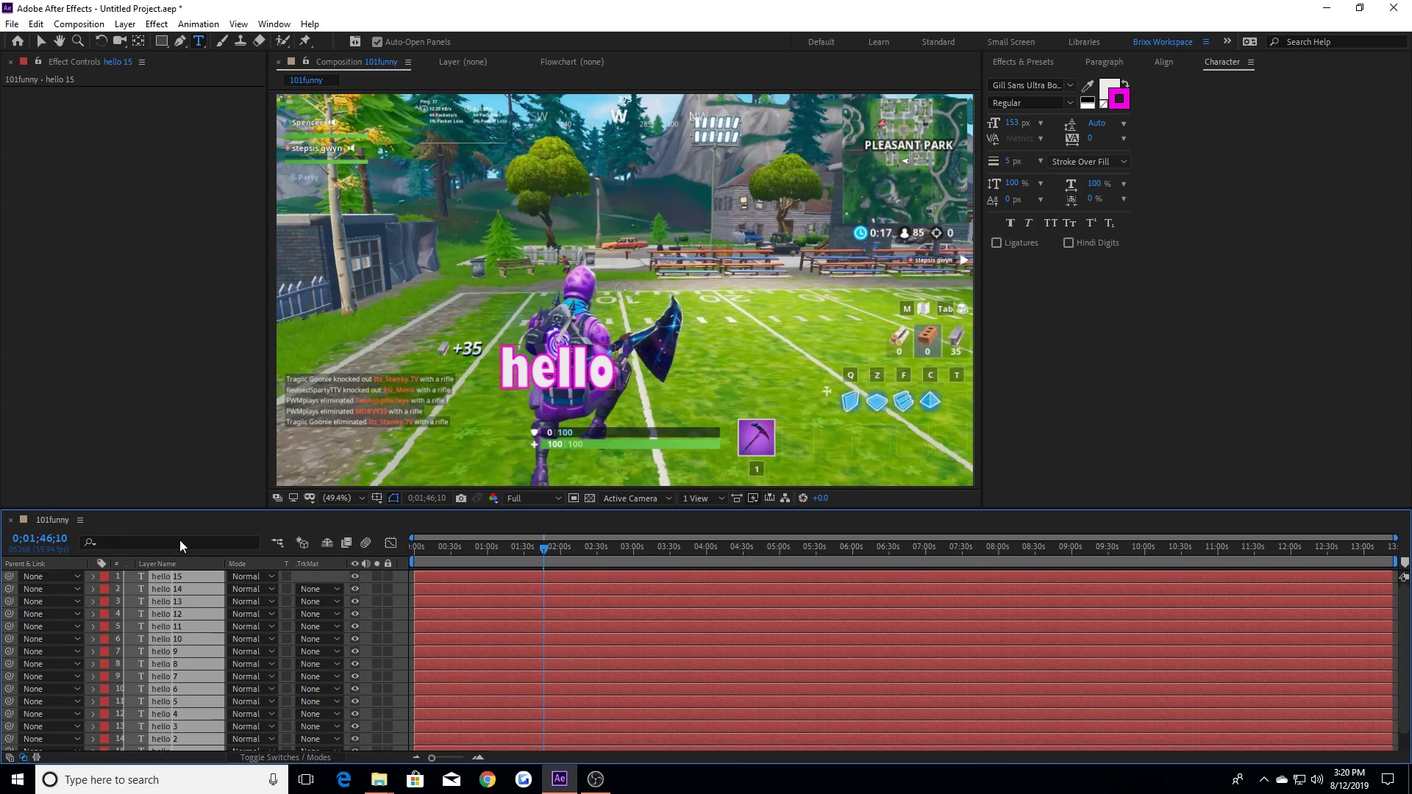
{"action": "right_click", "coordinate": [187, 622]}
{"action": "left_click", "coordinate": [229, 561]}
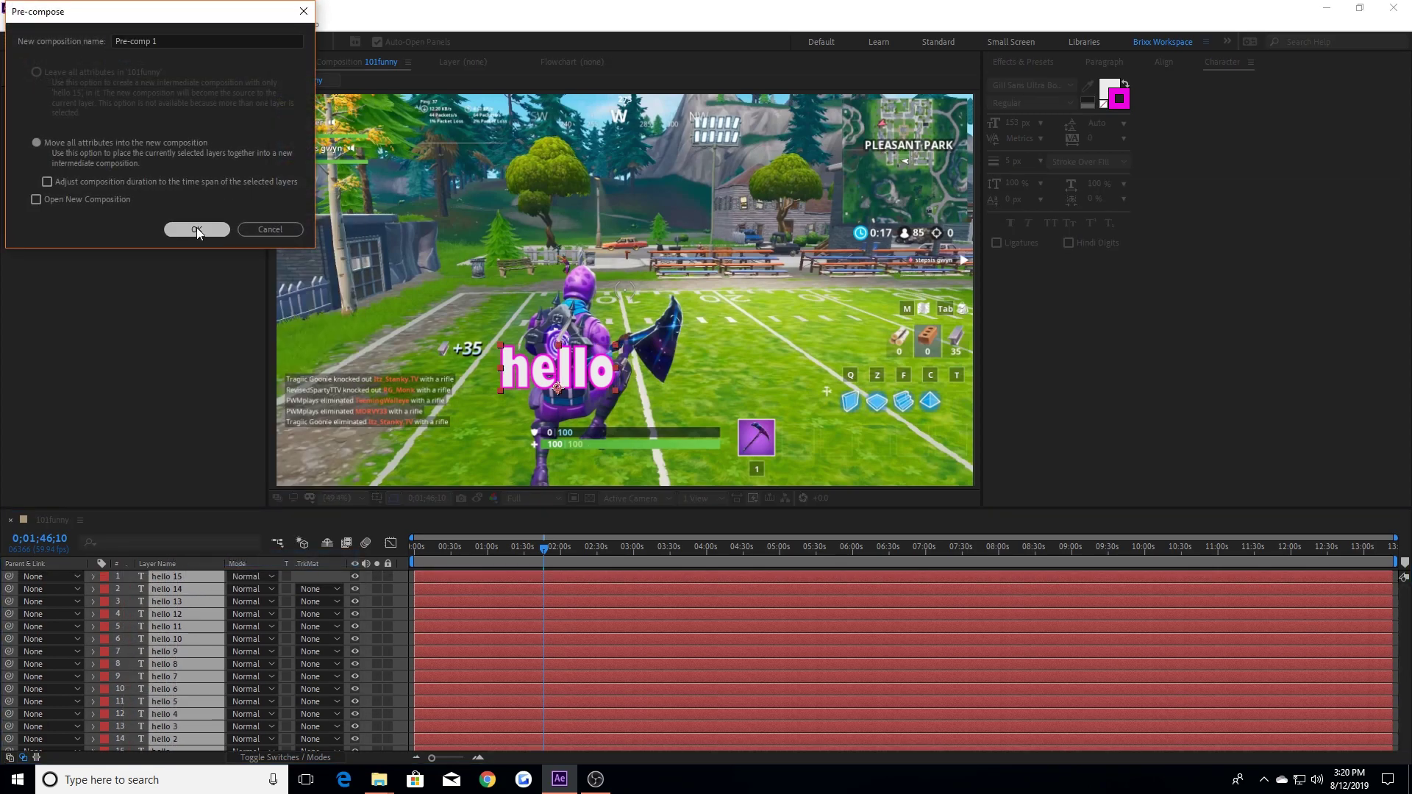
{"action": "left_click", "coordinate": [197, 227]}
{"action": "key", "text": "Delete"}
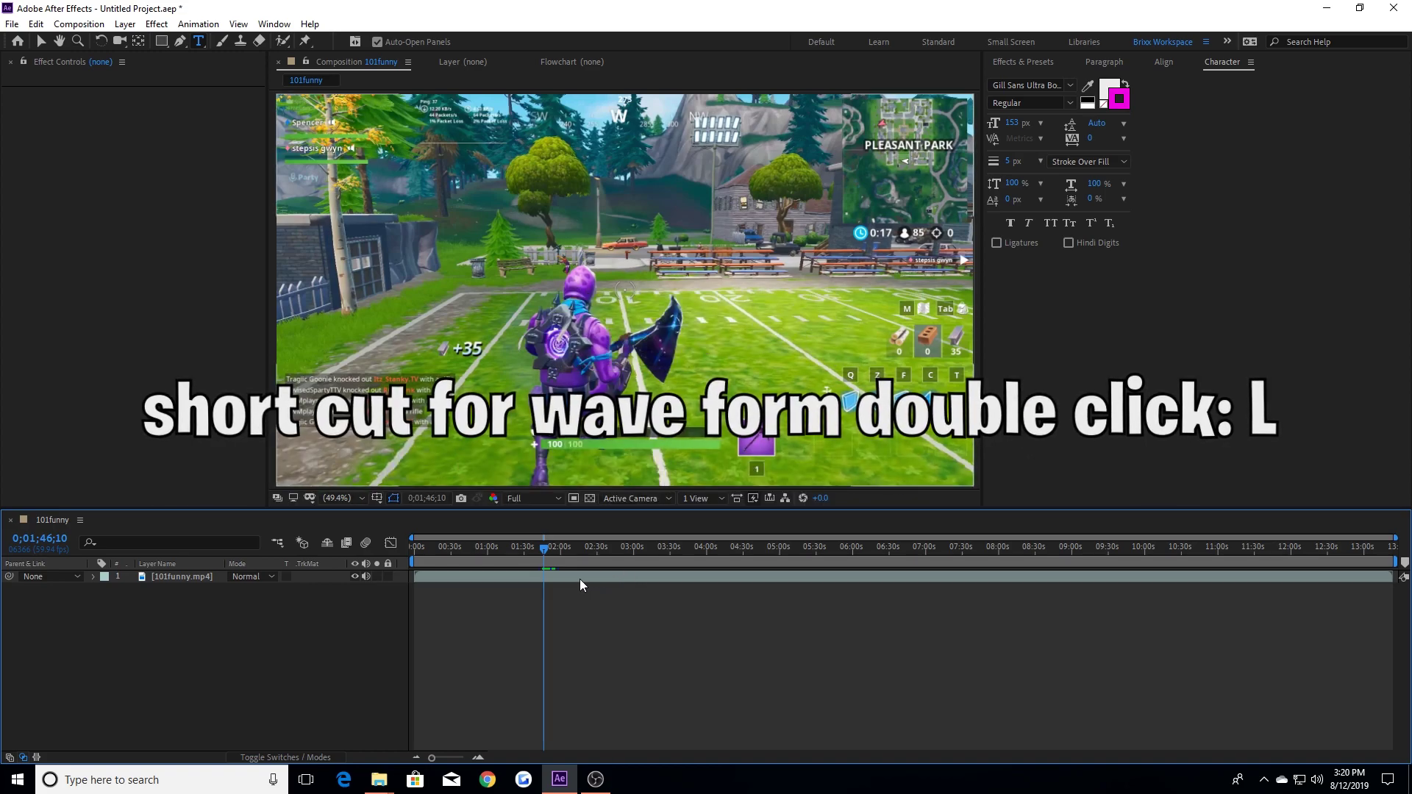
Step: Preview the composition's audio and reveal the audio waveform of the 101funny.mp4 layer
{"action": "key", "text": "KP_Decimal"}
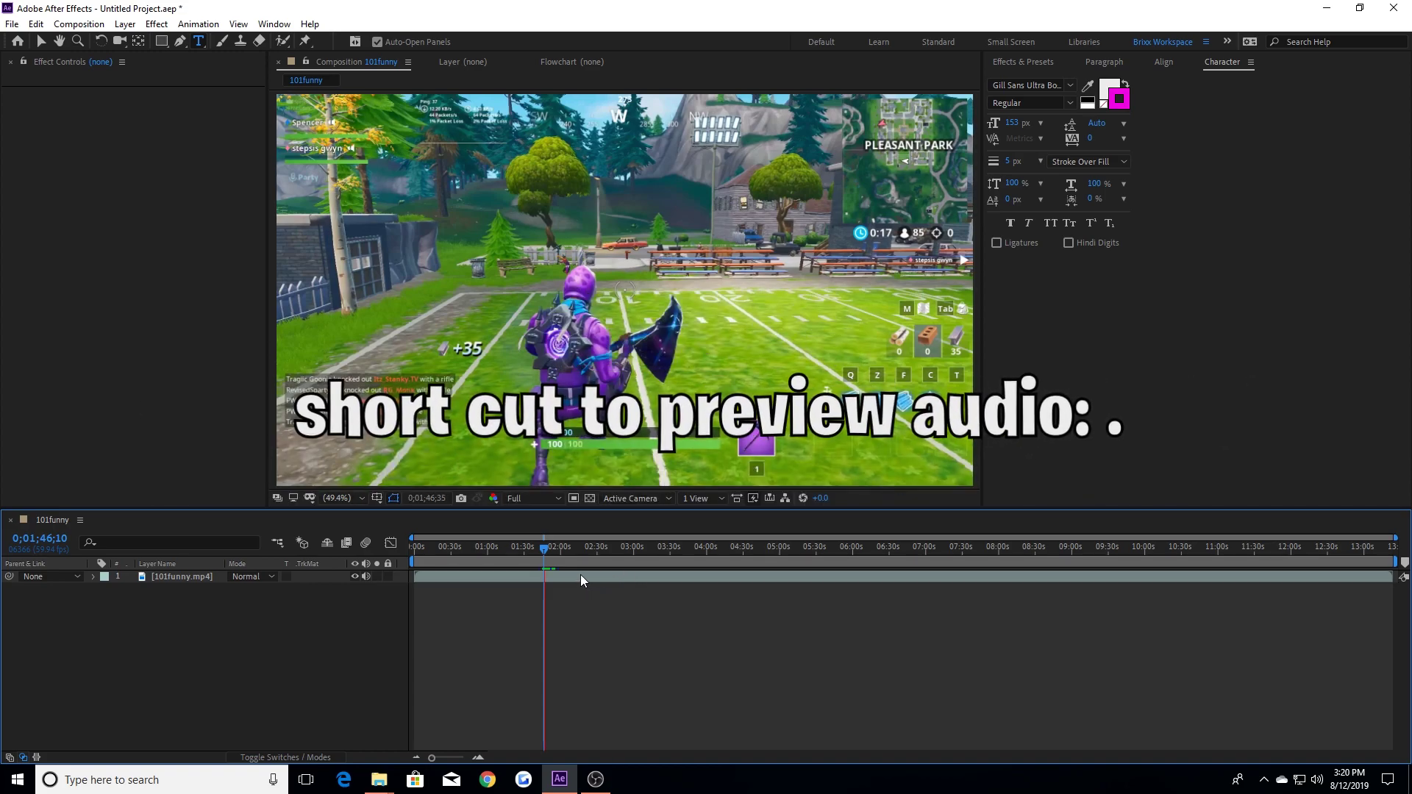
{"action": "left_click", "coordinate": [581, 575]}
{"action": "key", "text": "l"}
{"action": "key", "text": "l"}
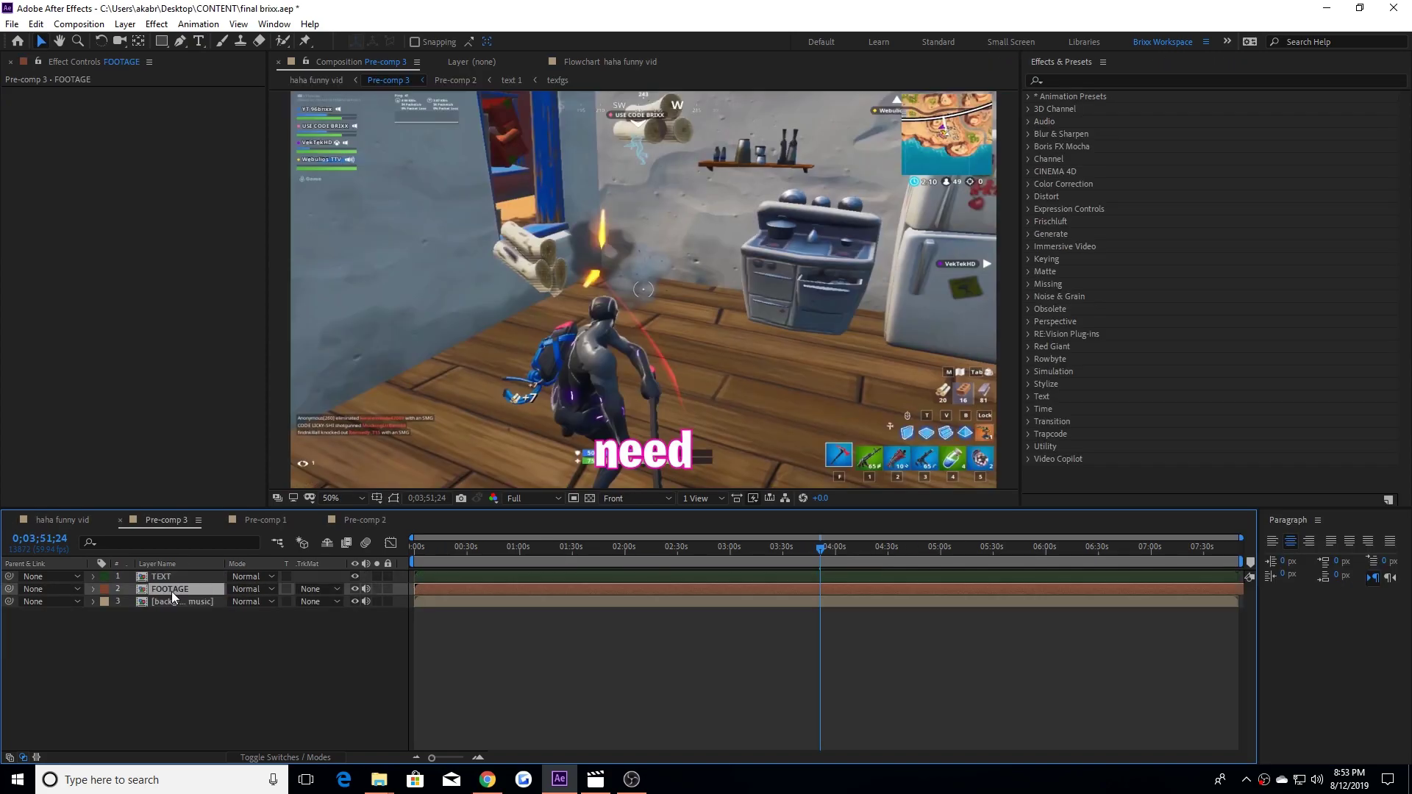
Step: Open the FOOTAGE pre-composition in the final brixx project, look through its layers and return to Pre-comp 3
{"action": "double_click", "coordinate": [171, 592]}
{"action": "scroll", "coordinate": [883, 638], "scroll_direction": "down", "scroll_amount": 4}
{"action": "scroll", "coordinate": [880, 642], "scroll_direction": "up", "scroll_amount": 4}
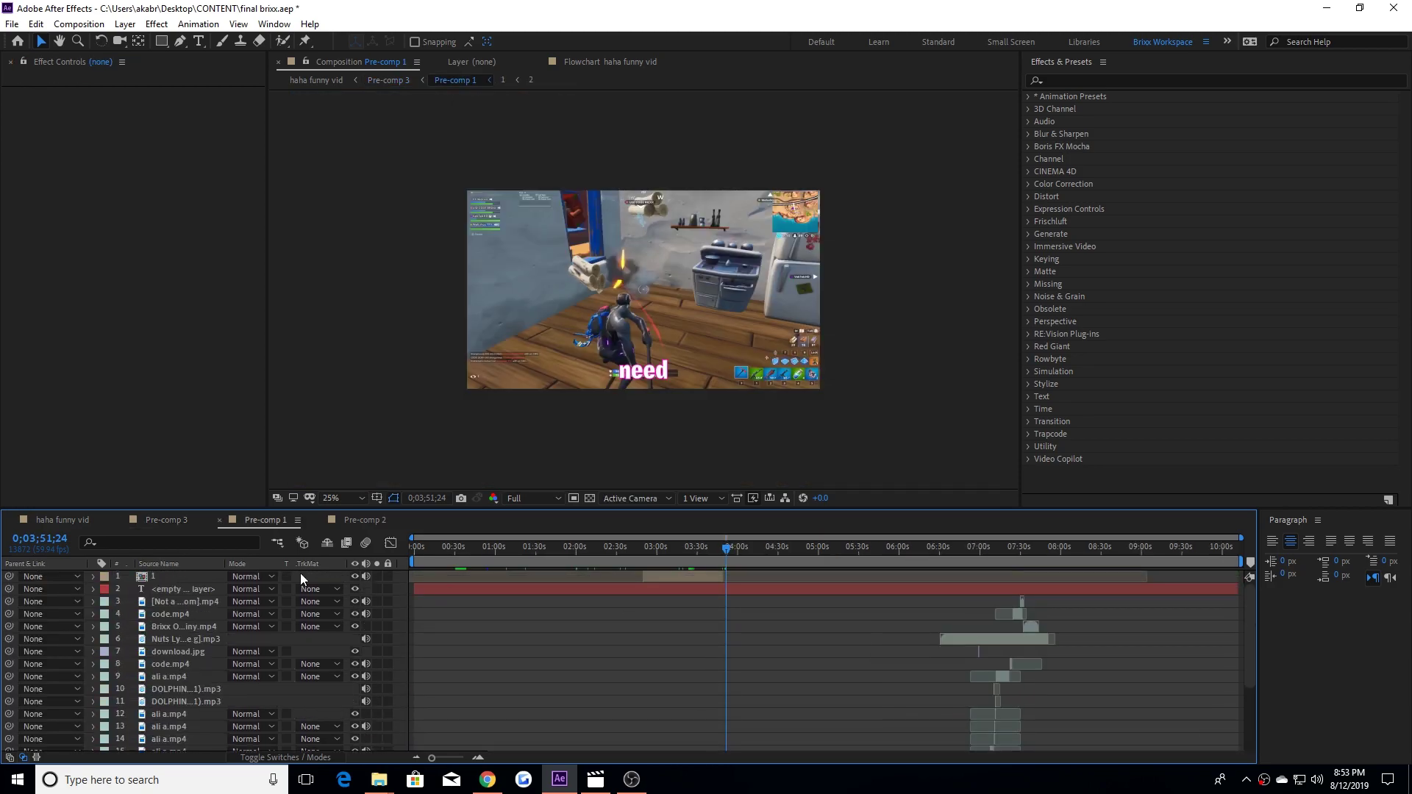
{"action": "left_click", "coordinate": [188, 522]}
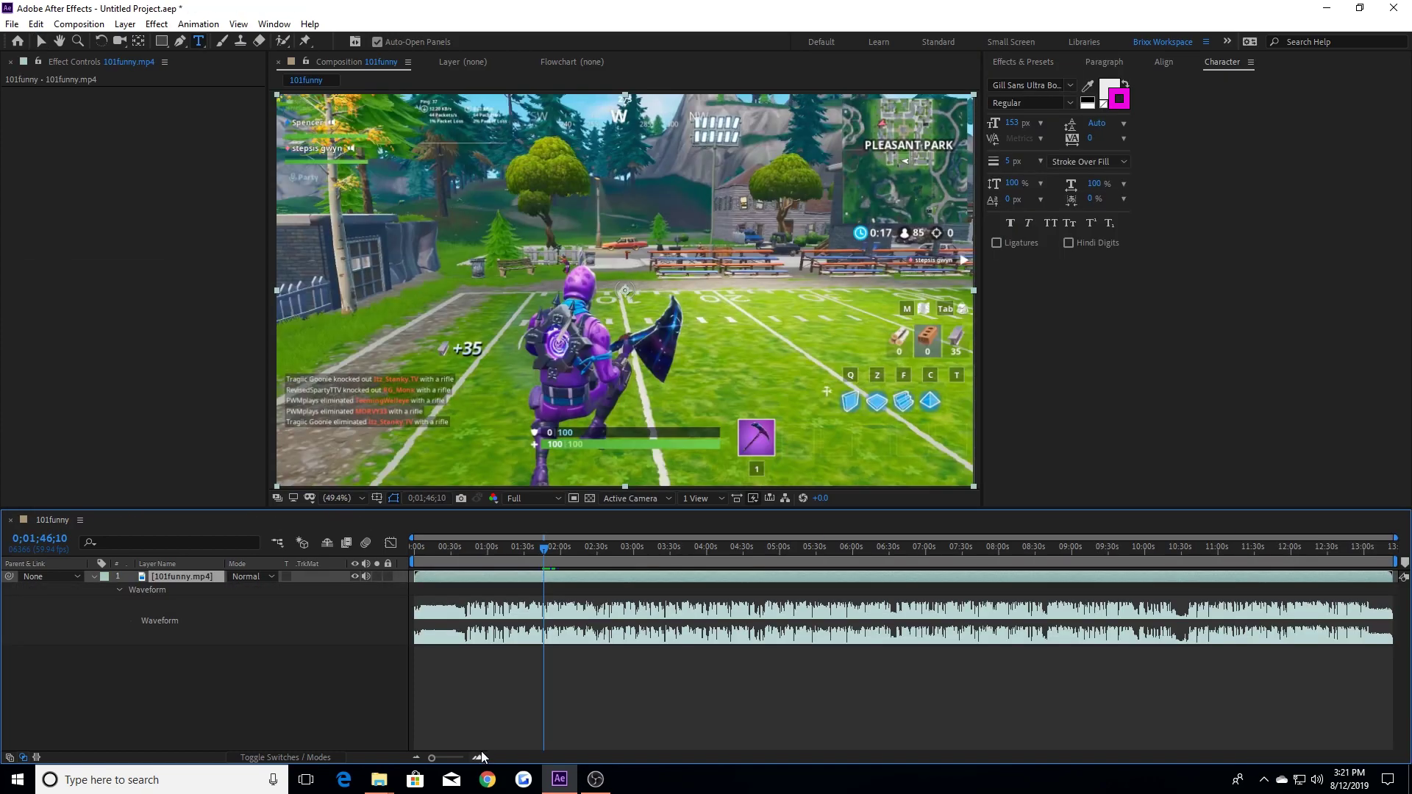
Step: Magnify the timeline around the current time to examine the footage's audio waveform in detail
{"action": "left_click", "coordinate": [478, 757]}
{"action": "left_click", "coordinate": [479, 757]}
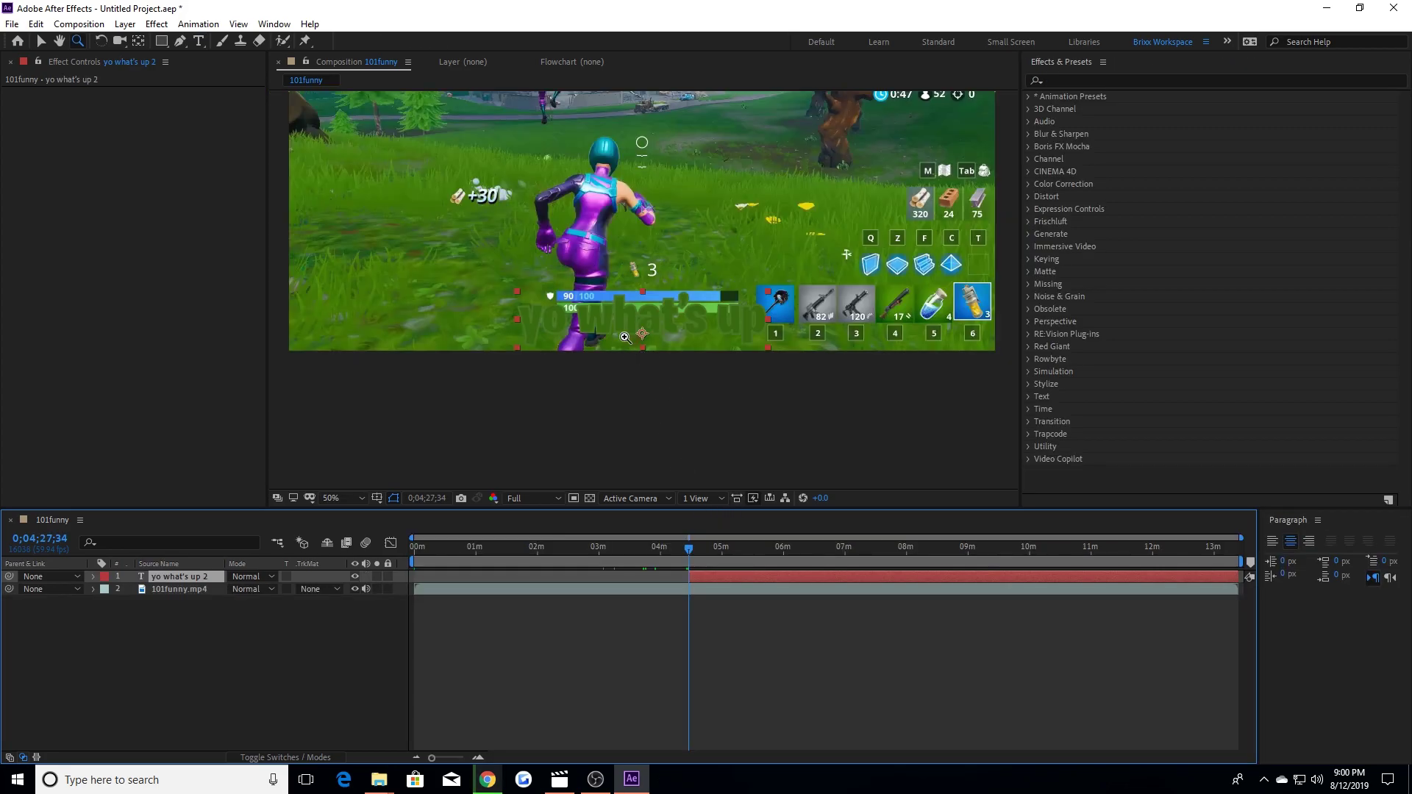
{"action": "left_click", "coordinate": [624, 329]}
{"action": "left_click", "coordinate": [627, 331], "text": "alt"}
{"action": "left_click_drag", "start_coordinate": [768, 559], "coordinate": [951, 568]}
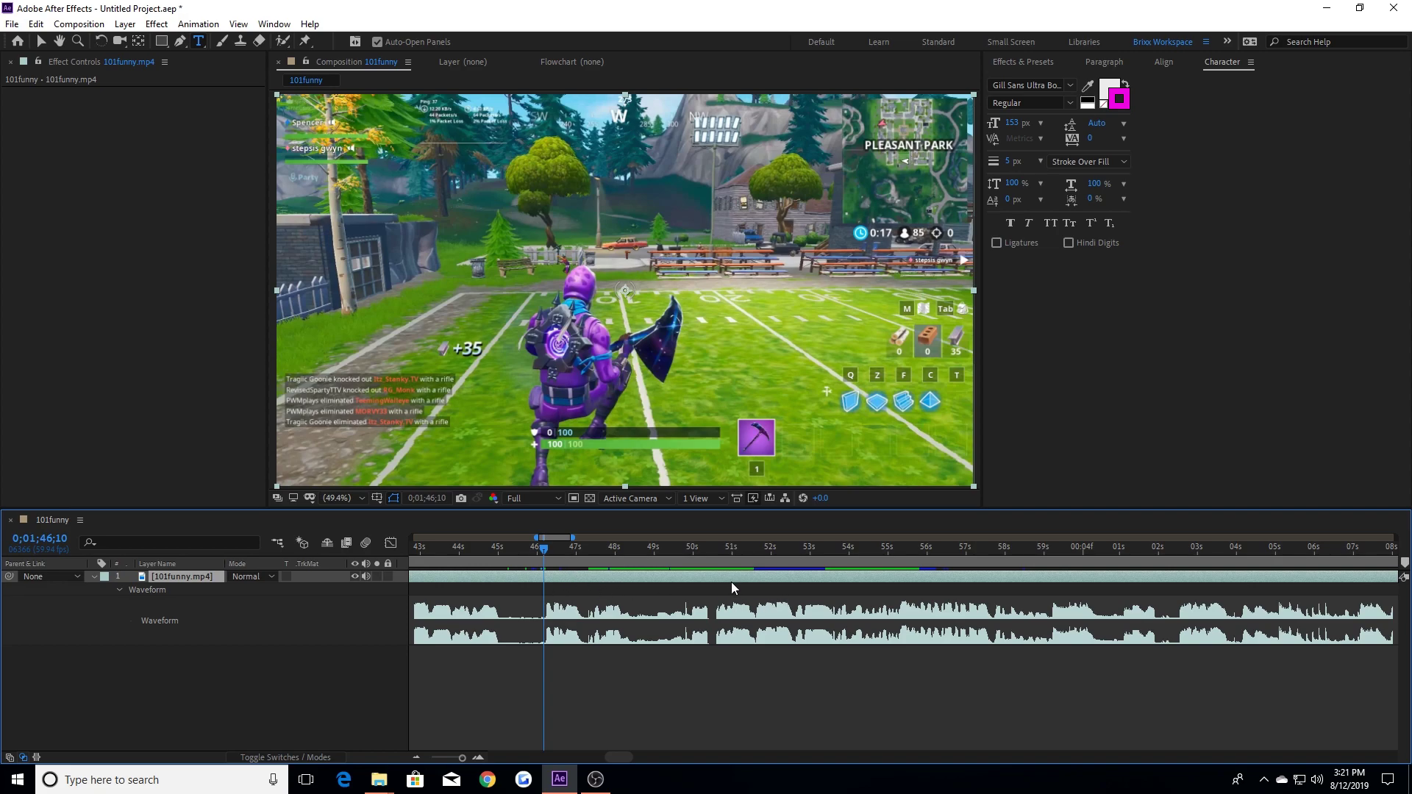
Step: Add a text layer over the lower part of the footage and make it read "i'm dead as hell", previewing the clip for the wording
{"action": "left_click", "coordinate": [590, 434]}
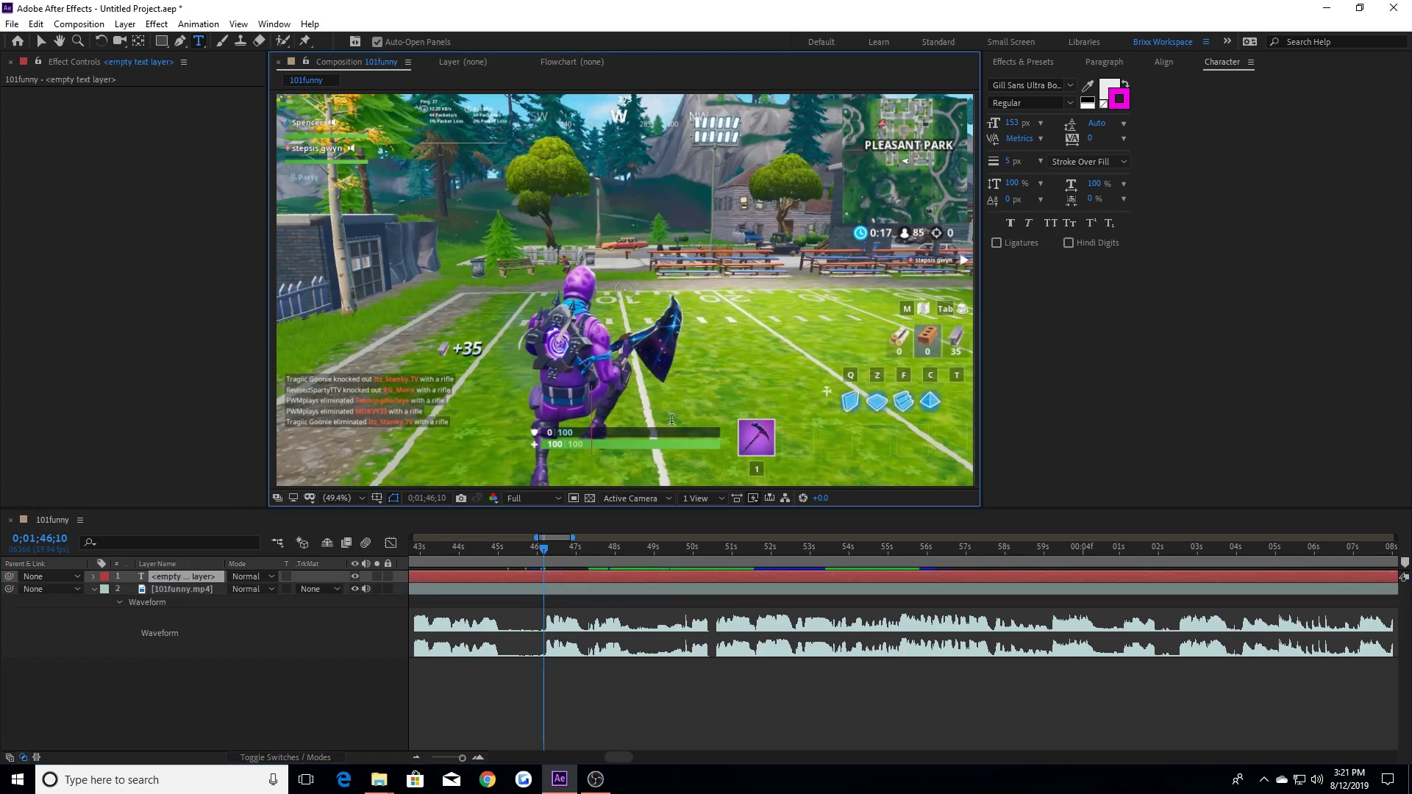
{"action": "left_click", "coordinate": [669, 587]}
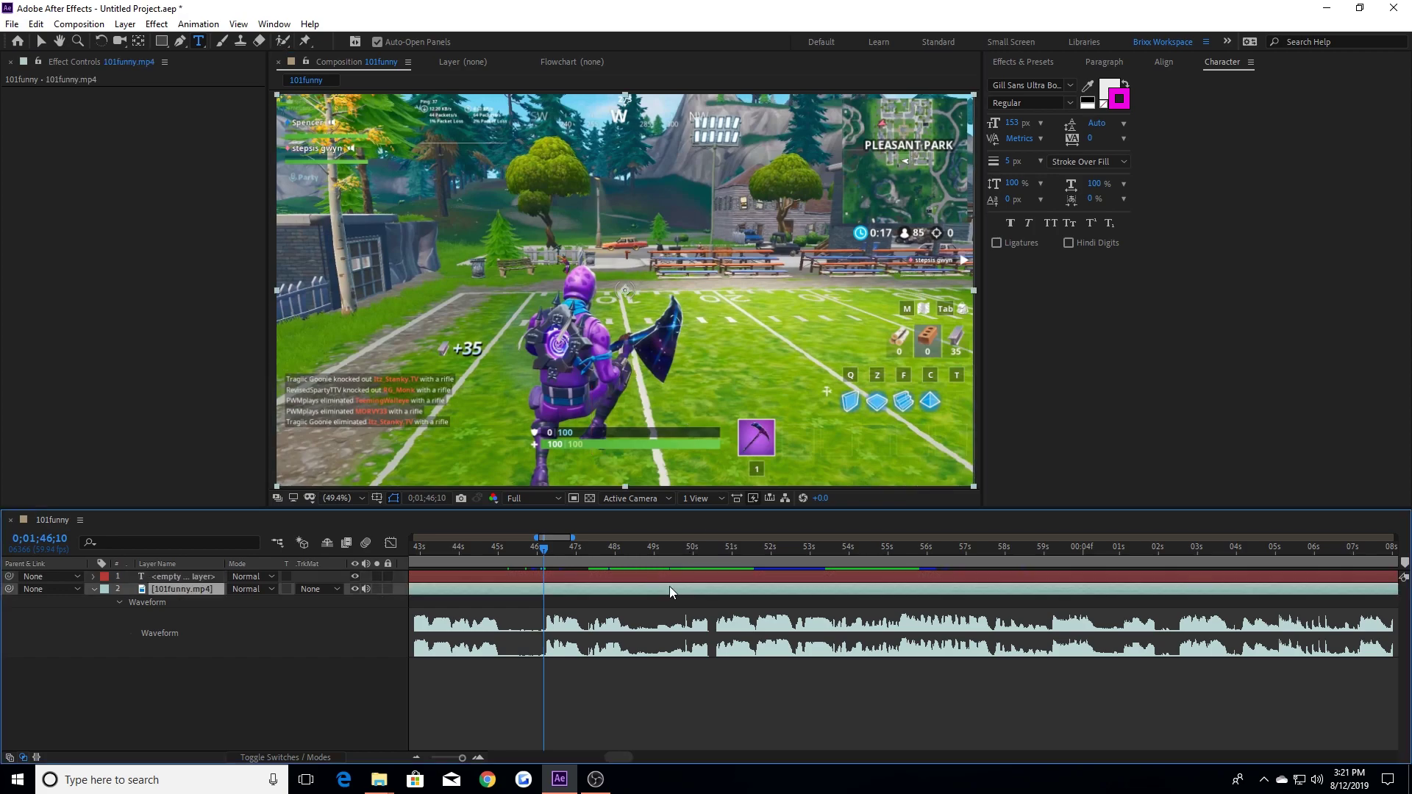
{"action": "key", "text": "space"}
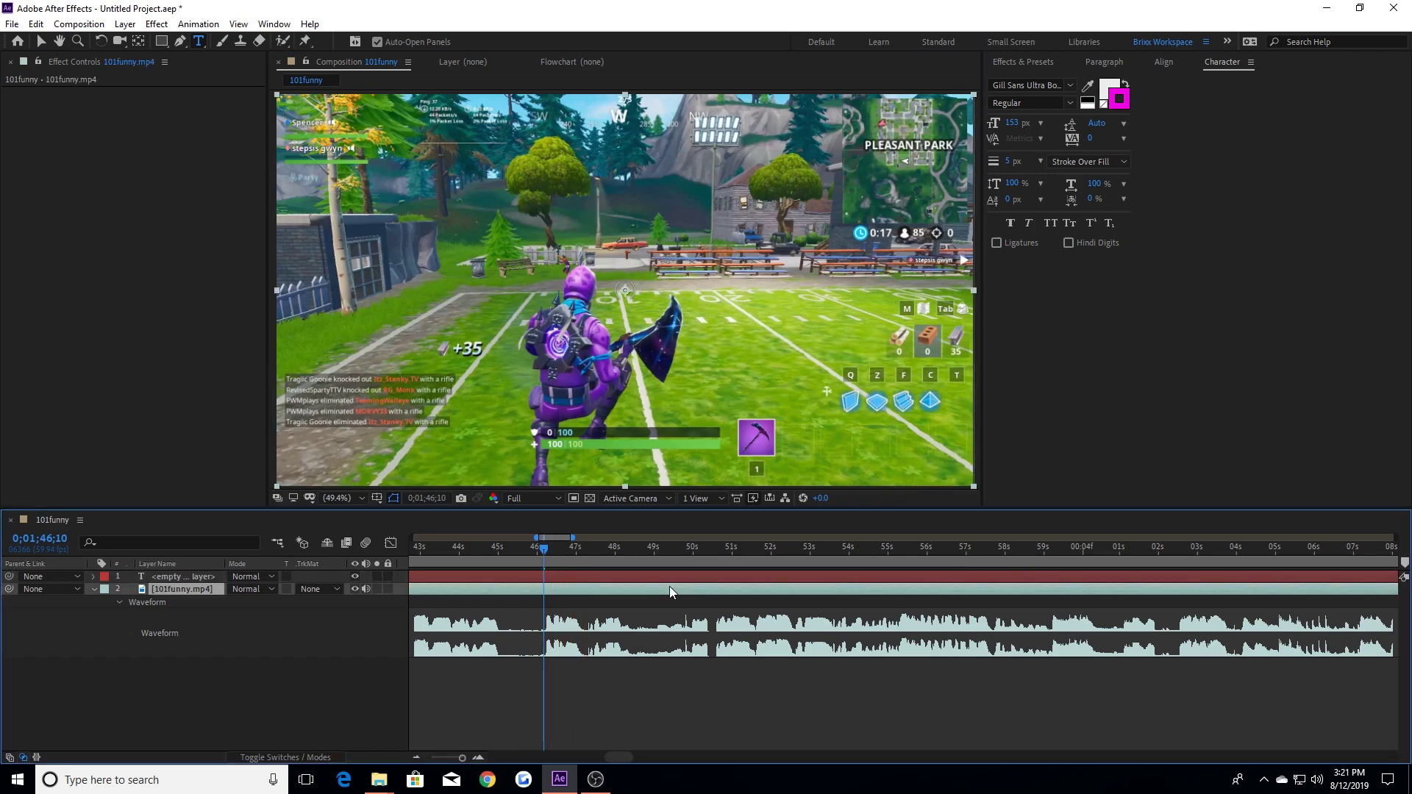
{"action": "double_click", "coordinate": [647, 577]}
{"action": "type", "text": "i'm dead ads"}
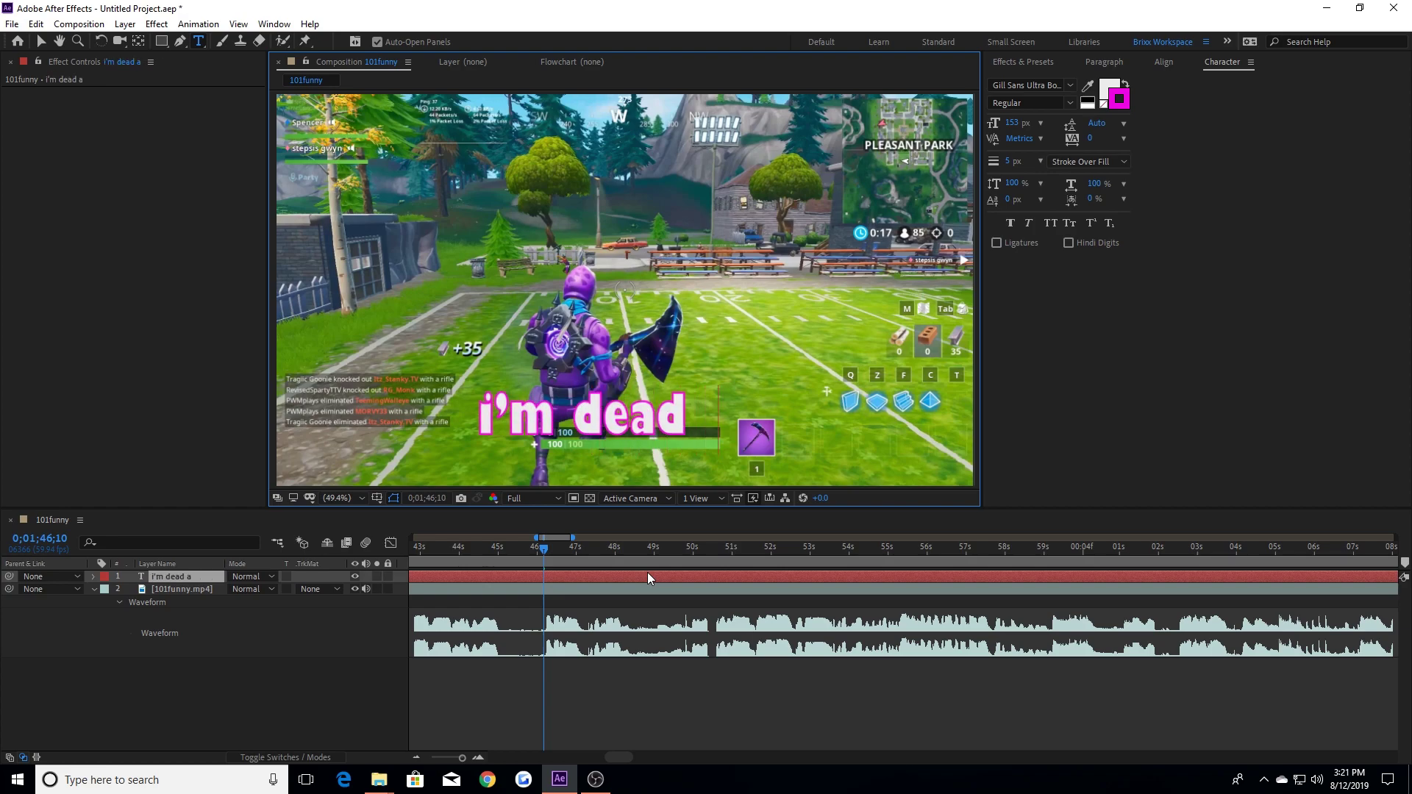
{"action": "key", "text": "BackSpace"}
{"action": "key", "text": "BackSpace"}
{"action": "type", "text": "s hell"}
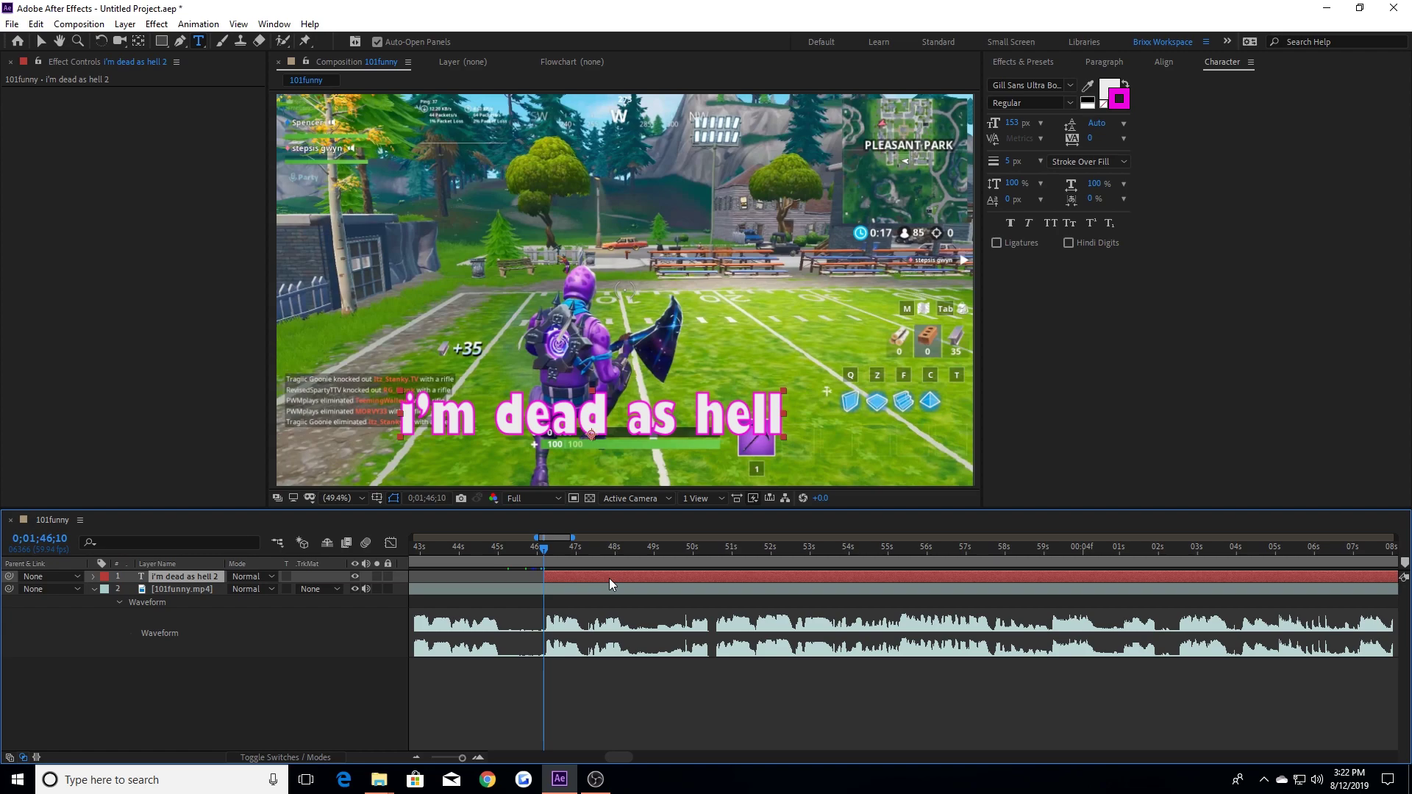
Step: Try the High Tower Text font on the "i'm dead as hell" caption and undo the font change
{"action": "left_click_drag", "start_coordinate": [609, 578], "coordinate": [666, 532]}
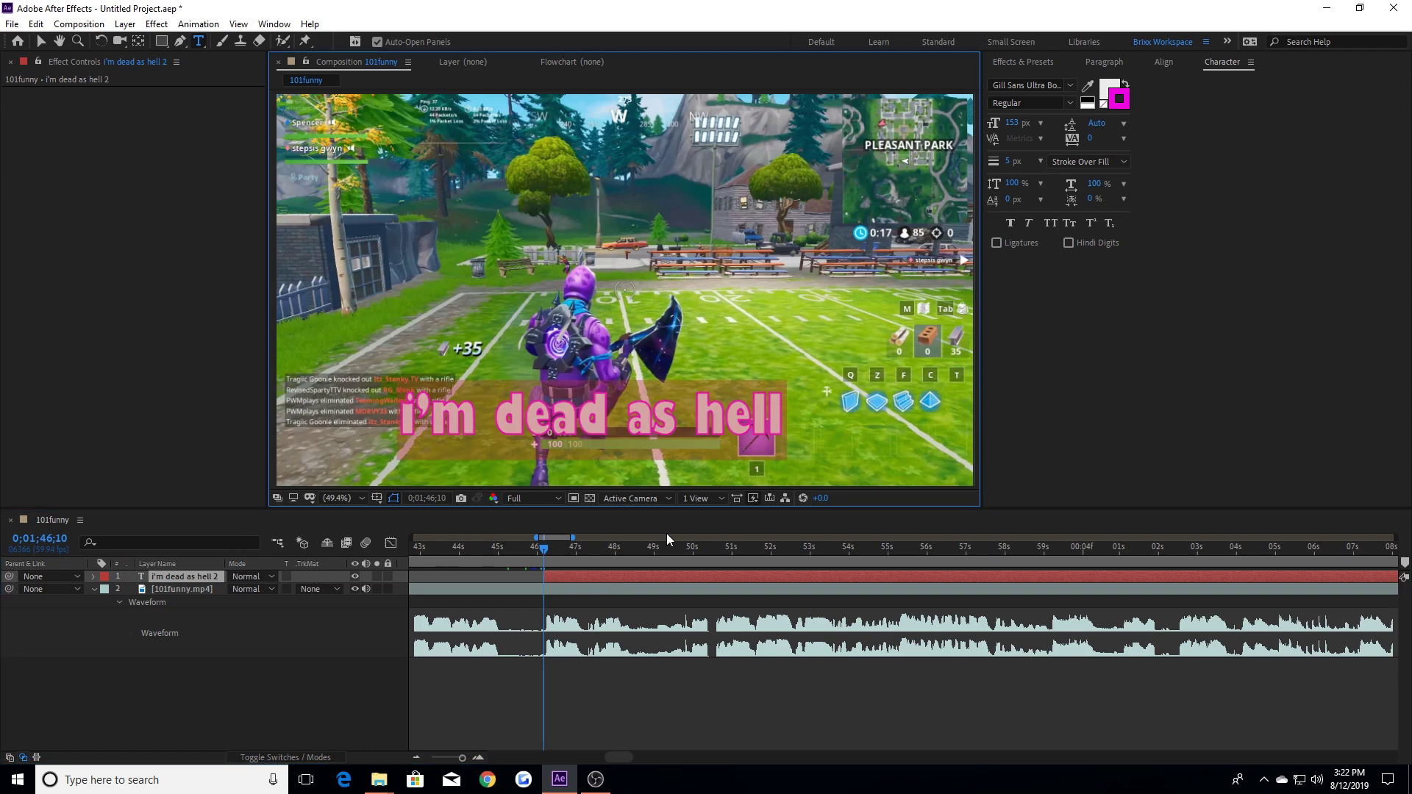
{"action": "left_click", "coordinate": [1070, 87]}
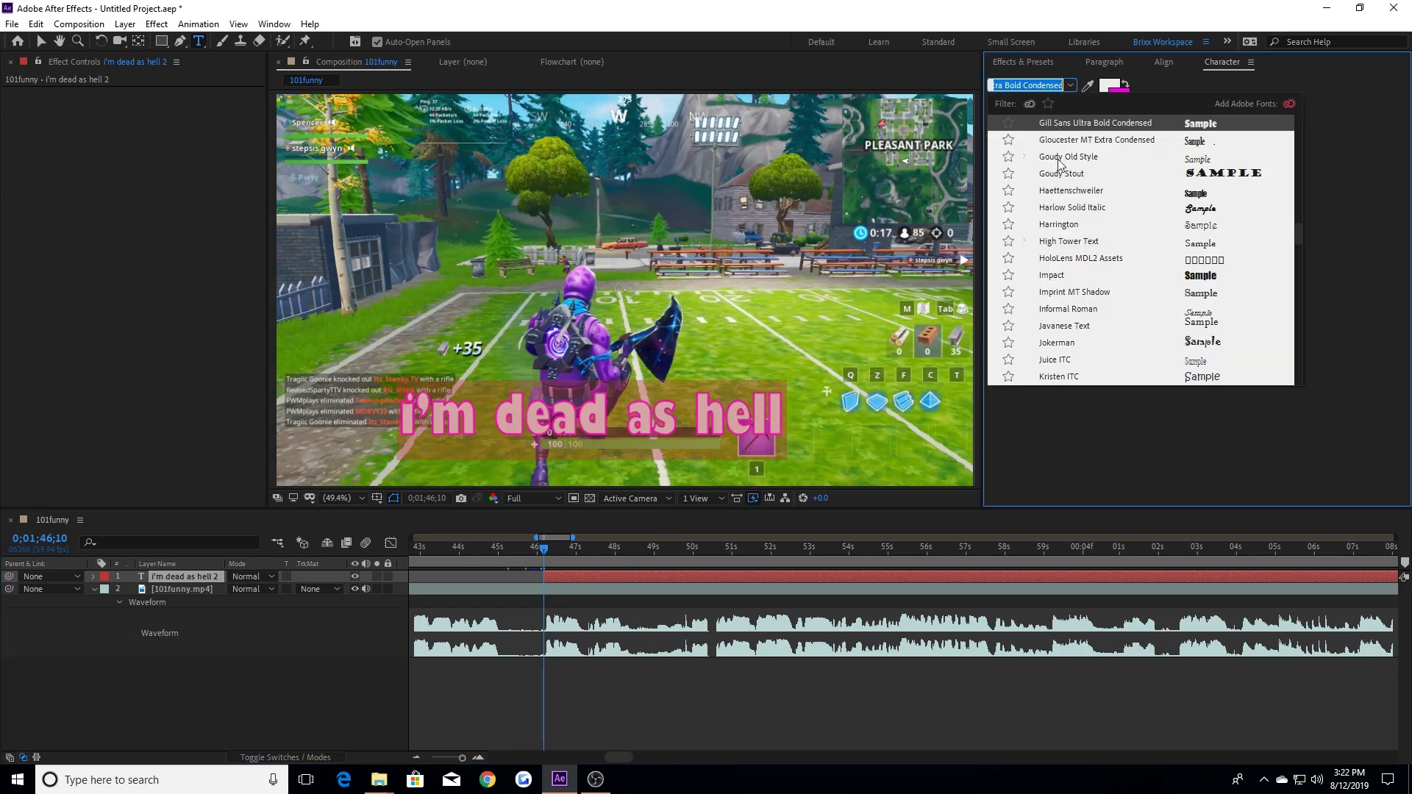
{"action": "left_click", "coordinate": [1069, 245]}
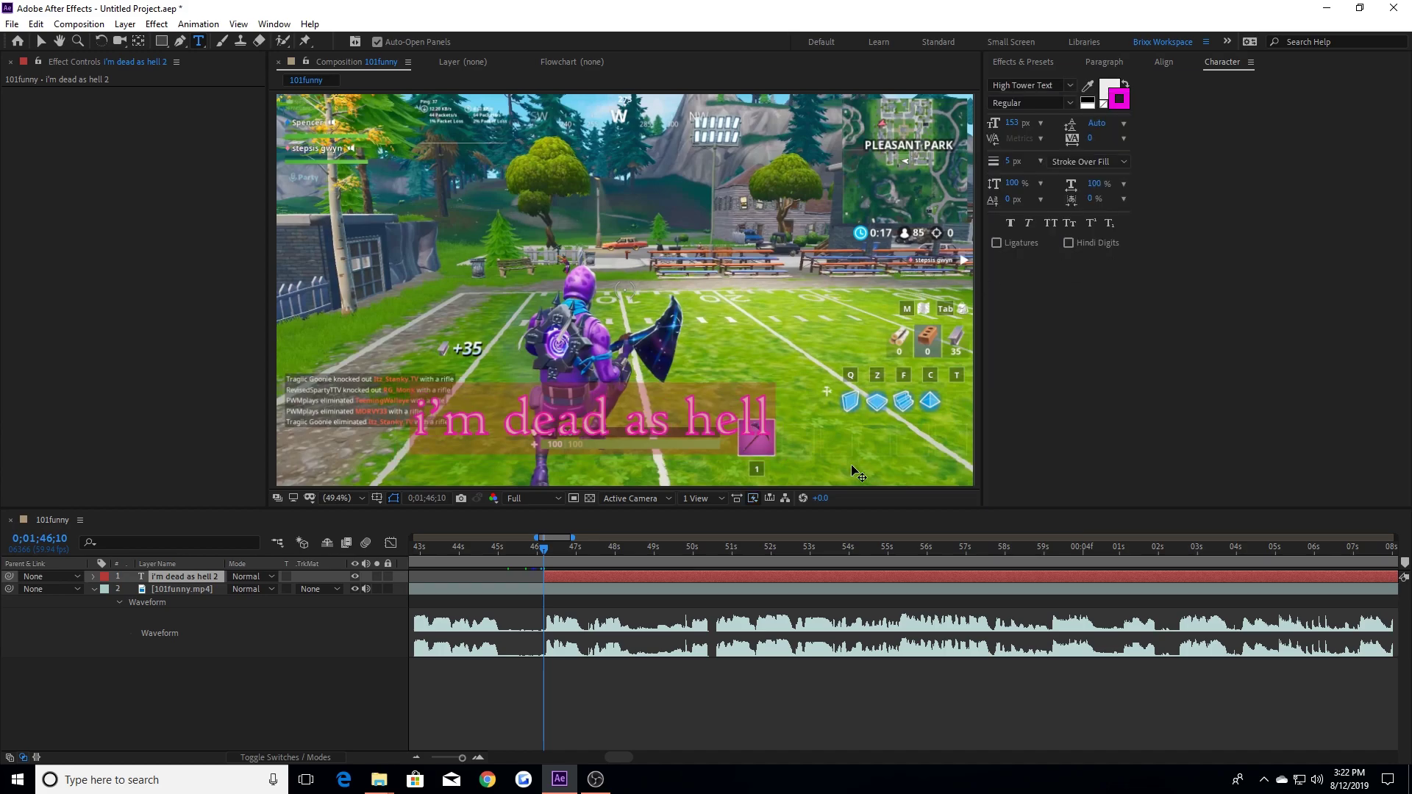
{"action": "left_click", "coordinate": [838, 573]}
{"action": "key", "text": "ctrl+z"}
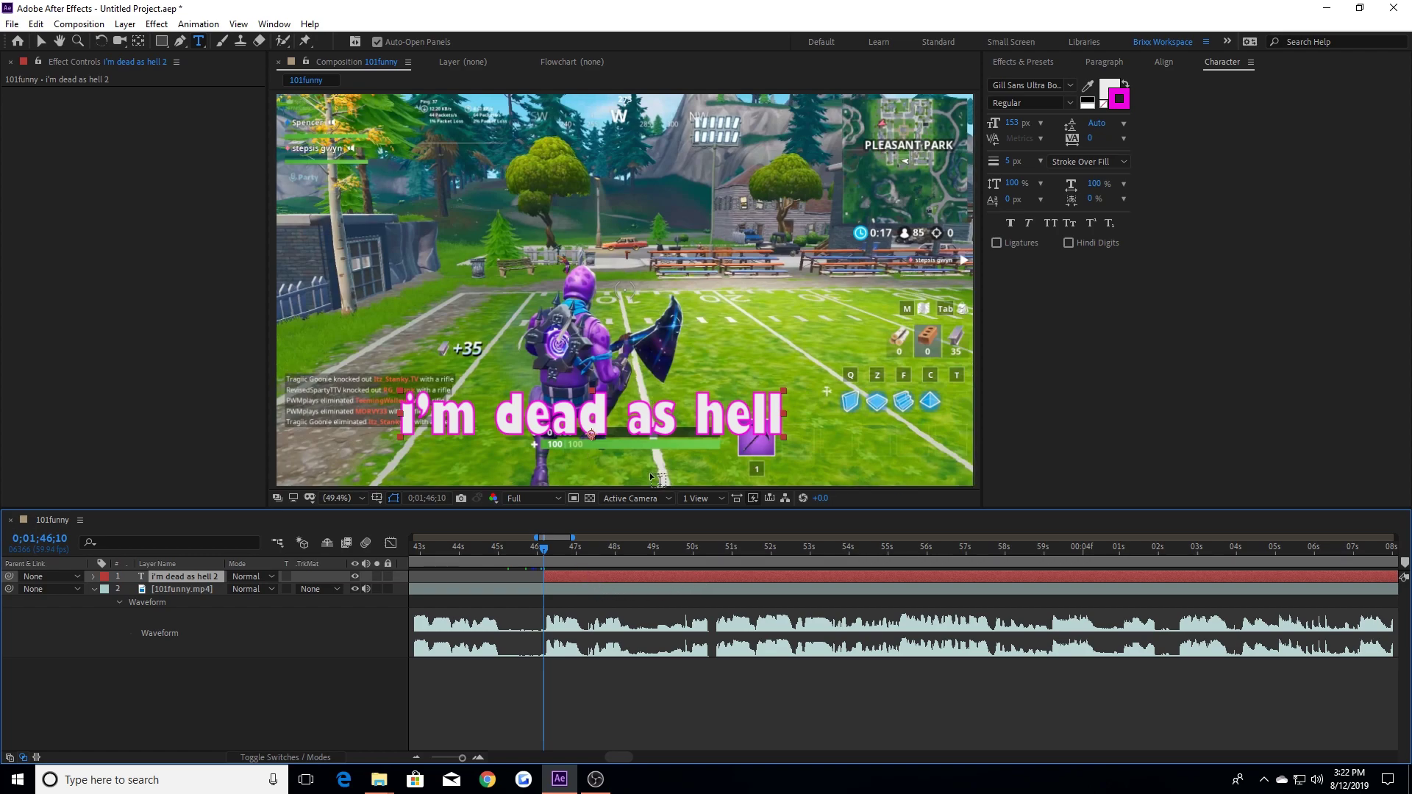
Step: Move the "i'm dead as hell" caption freehand around the frame and leave it in the lower right area of the footage
{"action": "left_click", "coordinate": [41, 41]}
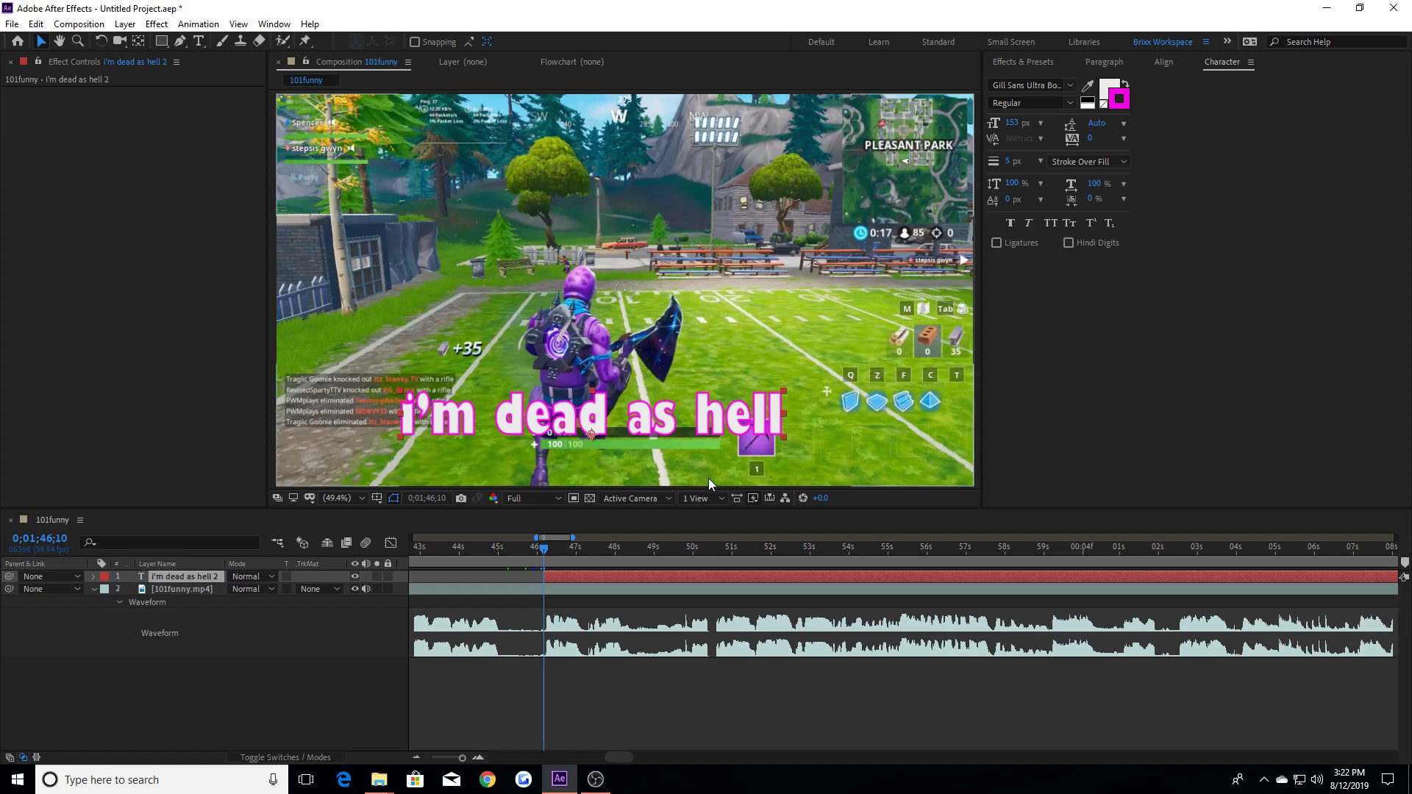
{"action": "scroll", "coordinate": [669, 428], "scroll_direction": "down", "scroll_amount": 5}
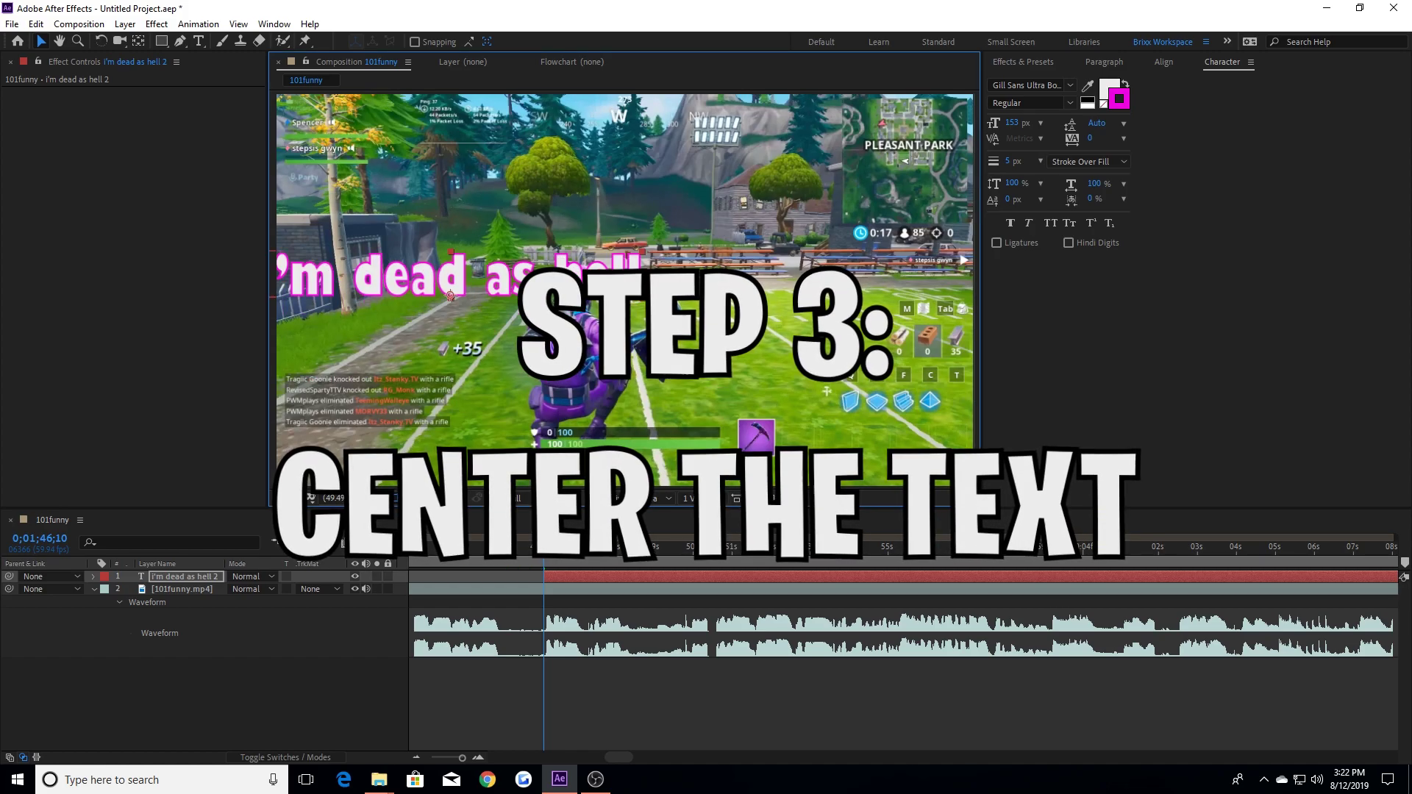
{"action": "scroll", "coordinate": [624, 400], "scroll_direction": "up", "scroll_amount": 4}
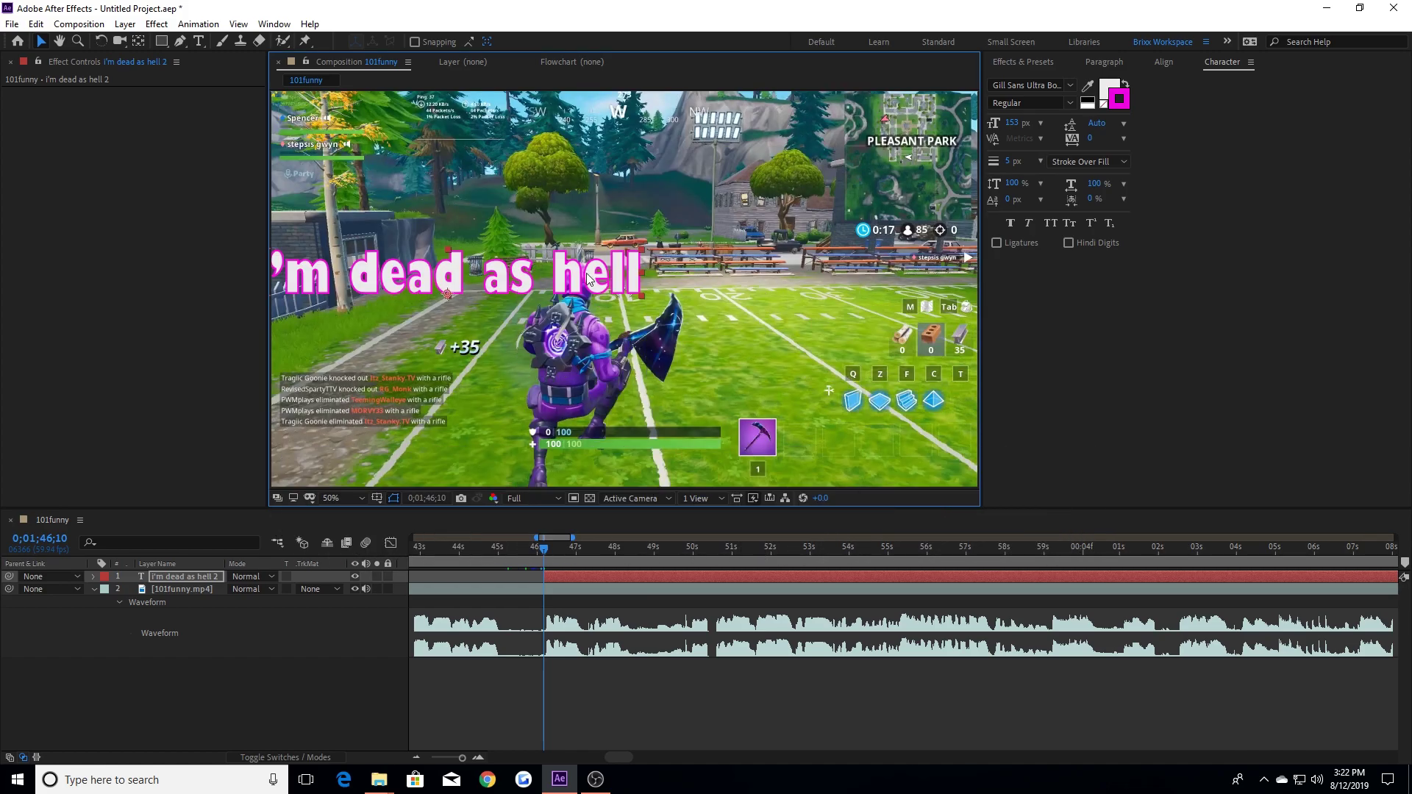
{"action": "left_click_drag", "start_coordinate": [840, 200], "coordinate": [872, 401]}
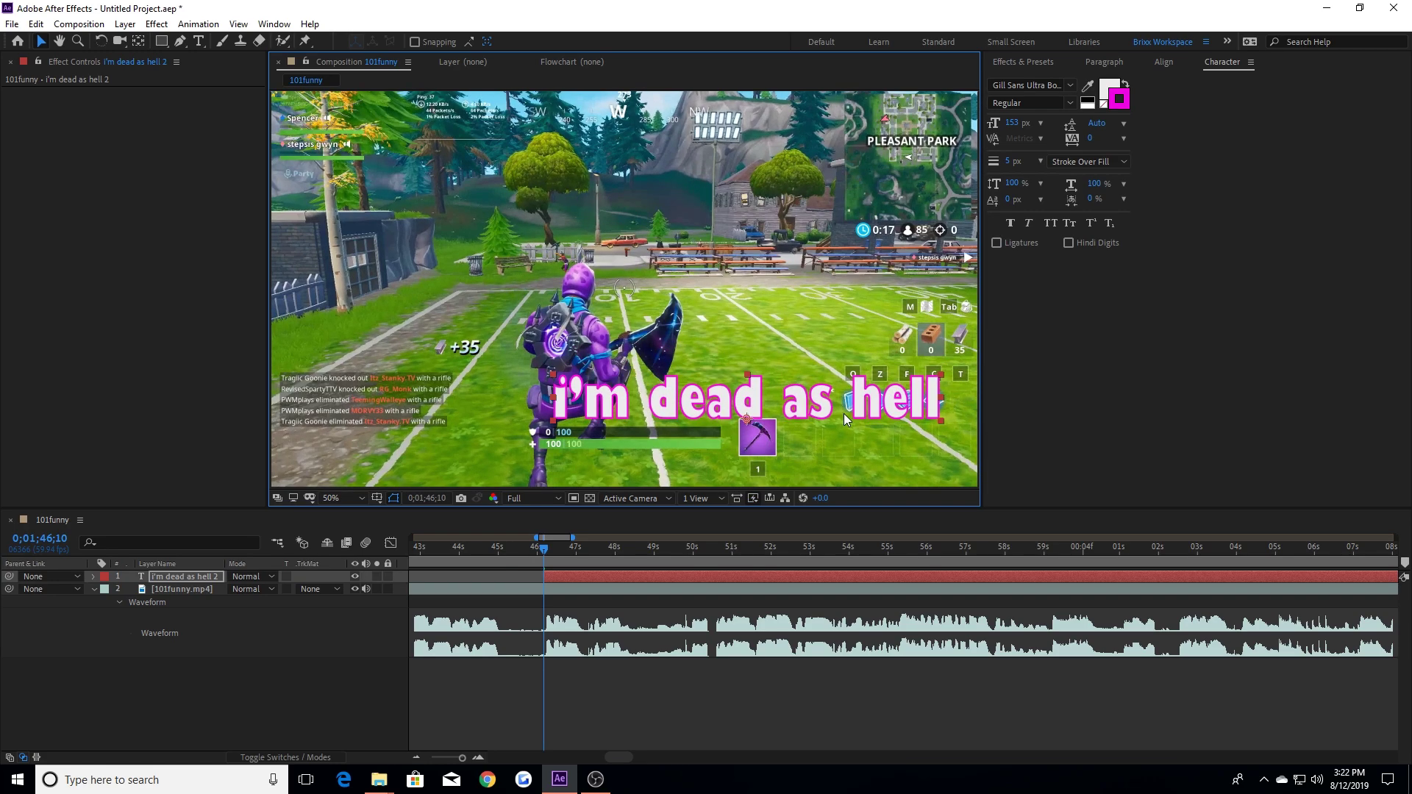
{"action": "left_click", "coordinate": [939, 337]}
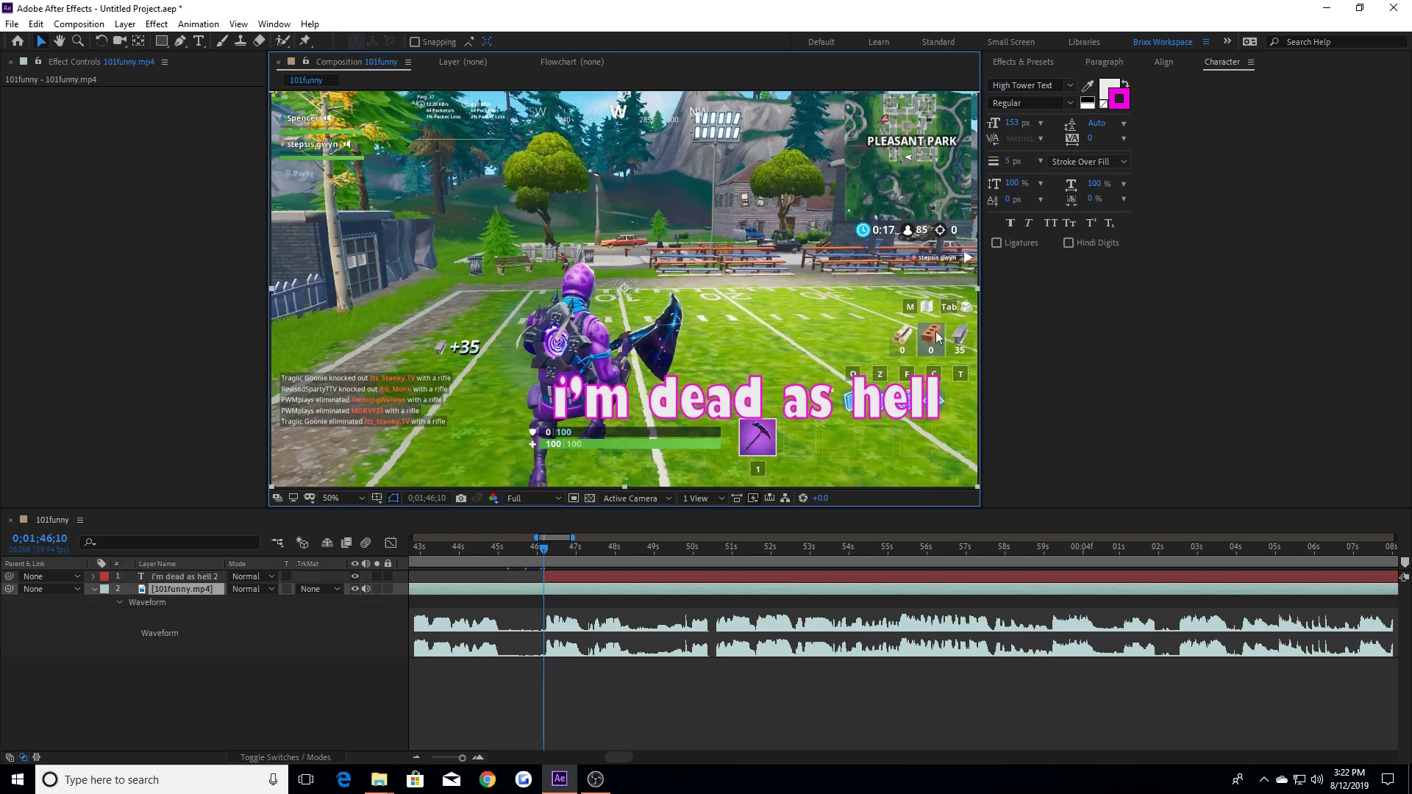
Step: Try the left and right paragraph alignments on the "i'm dead as hell" caption
{"action": "left_click", "coordinate": [1101, 63]}
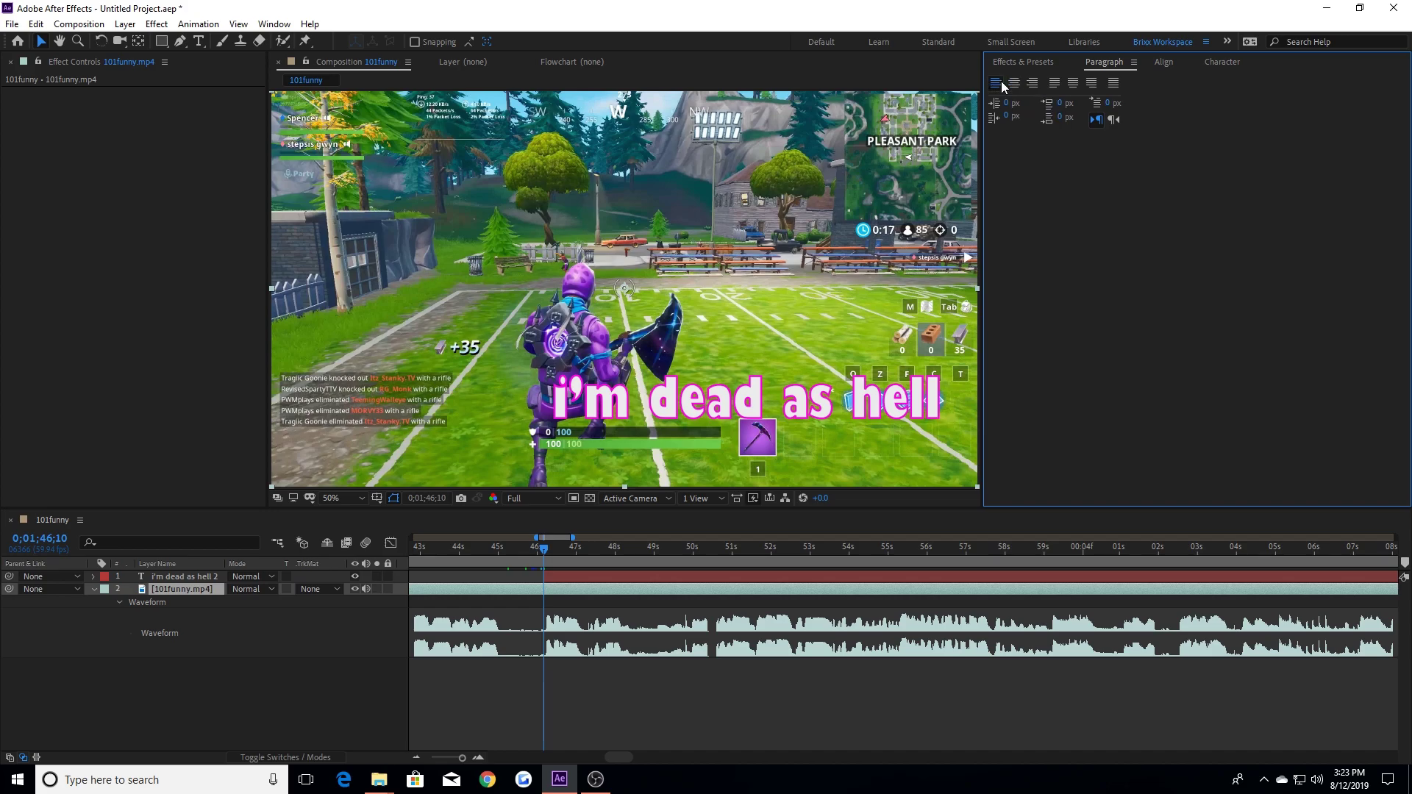
{"action": "left_click", "coordinate": [1031, 83]}
{"action": "left_click", "coordinate": [1015, 83]}
{"action": "left_click", "coordinate": [603, 578]}
{"action": "key", "text": "ctrl+7"}
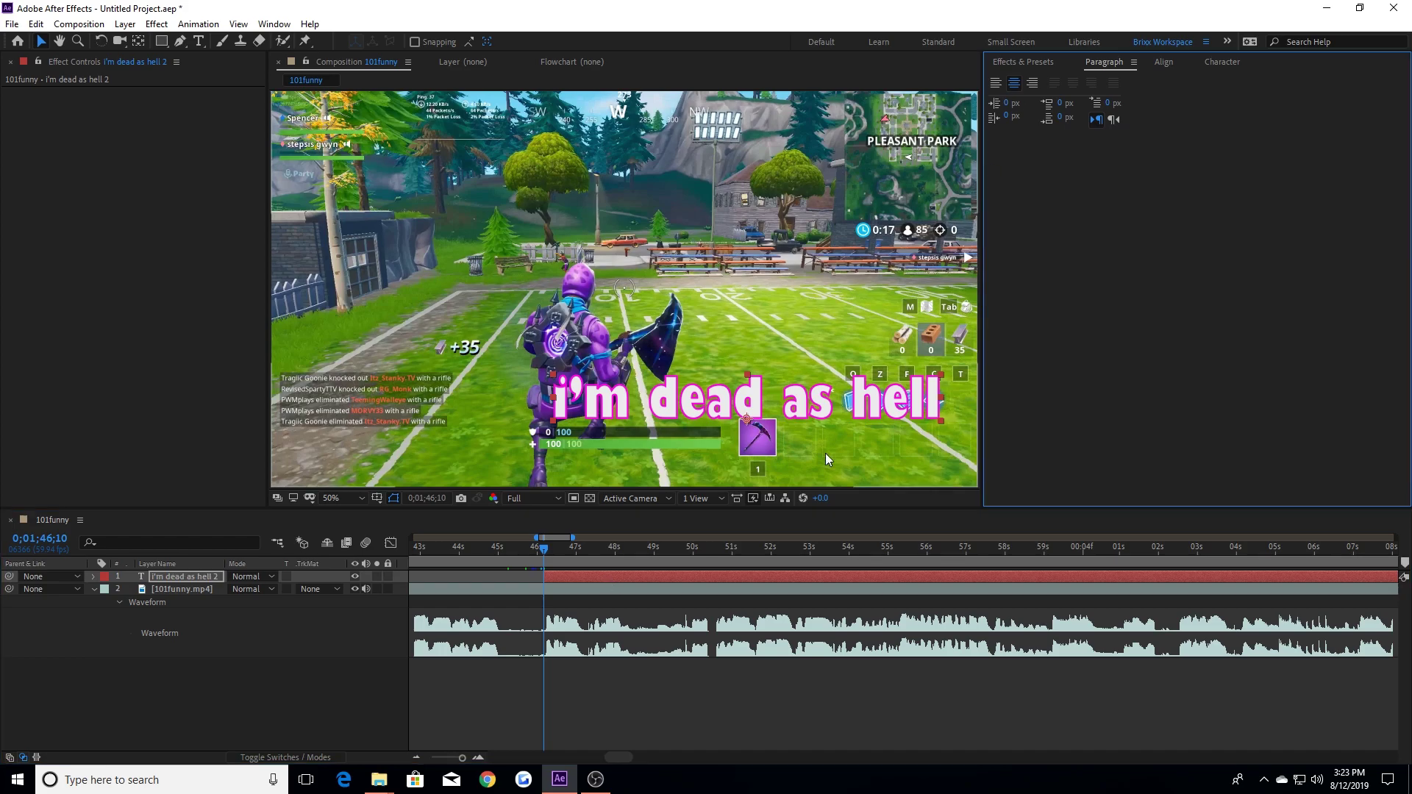
{"action": "left_click", "coordinate": [995, 84]}
{"action": "left_click", "coordinate": [1033, 83]}
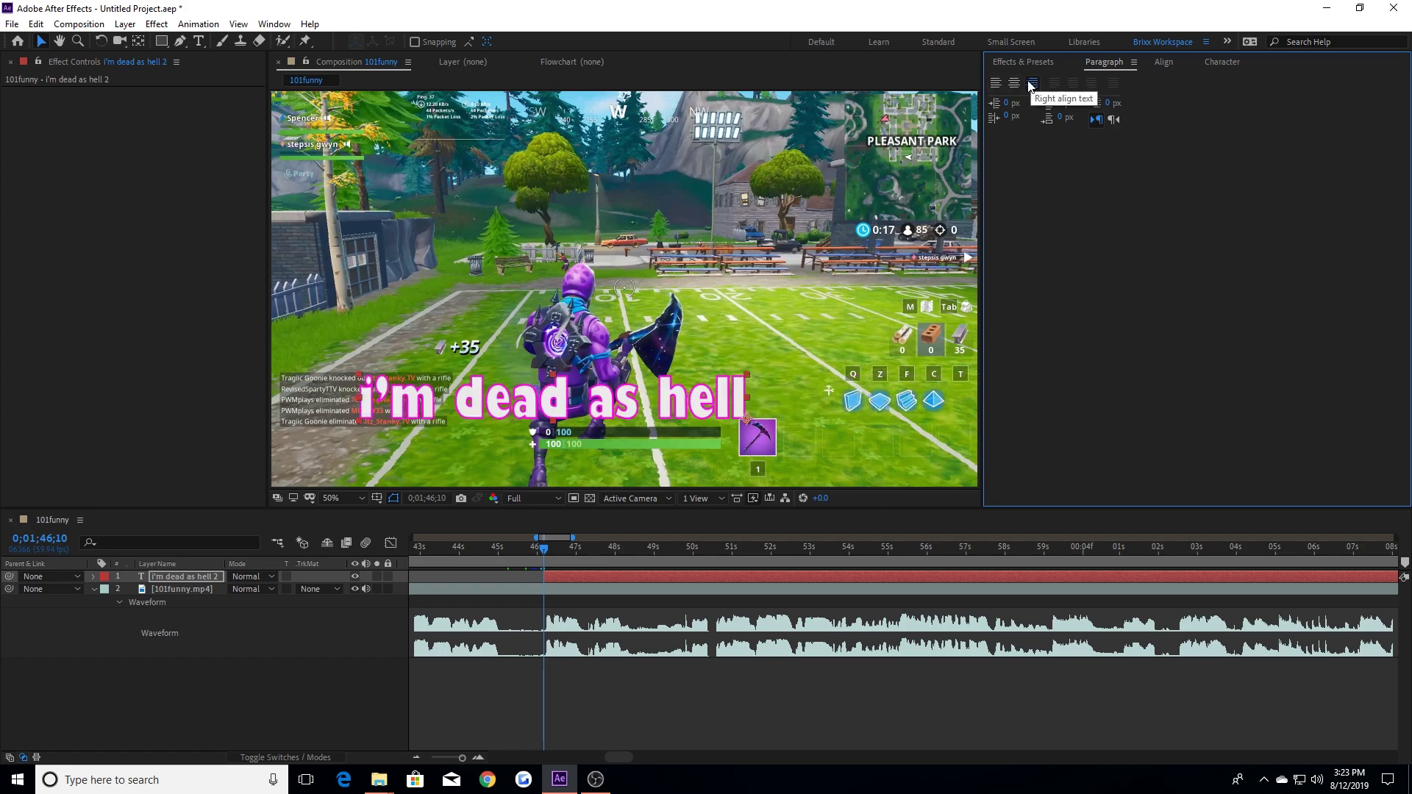
Step: Test scaling down the right-aligned caption to see which point it shrinks toward, and undo the scaling
{"action": "key", "text": "s"}
{"action": "left_click", "coordinate": [250, 599]}
{"action": "key", "text": "Escape"}
{"action": "left_click_drag", "start_coordinate": [248, 589], "coordinate": [192, 599]}
{"action": "key", "text": "ctrl+z"}
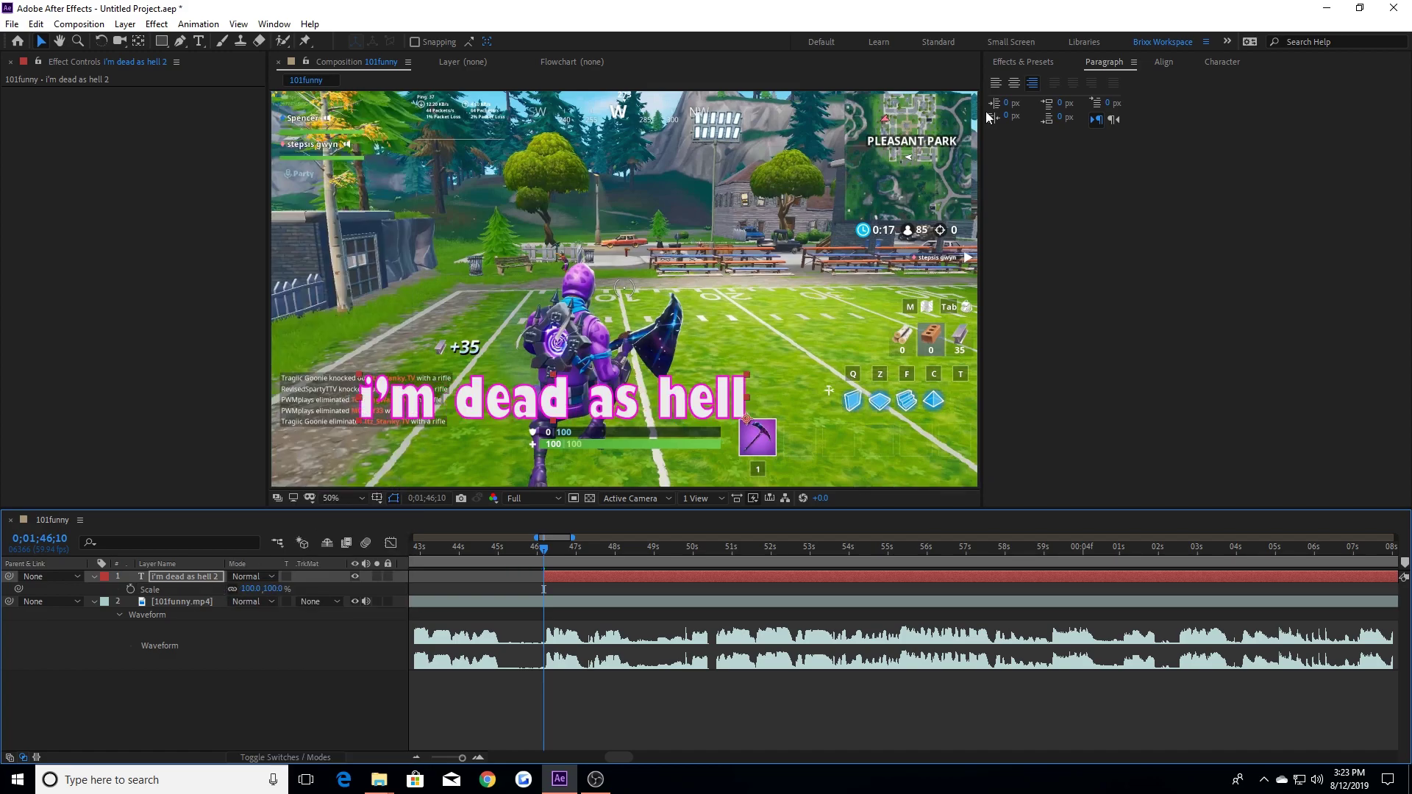
Step: Center-align the caption's paragraph, test it by scaling the text down to 1%, and undo the scaling
{"action": "left_click", "coordinate": [1014, 82]}
{"action": "left_click_drag", "start_coordinate": [248, 588], "coordinate": [189, 600]}
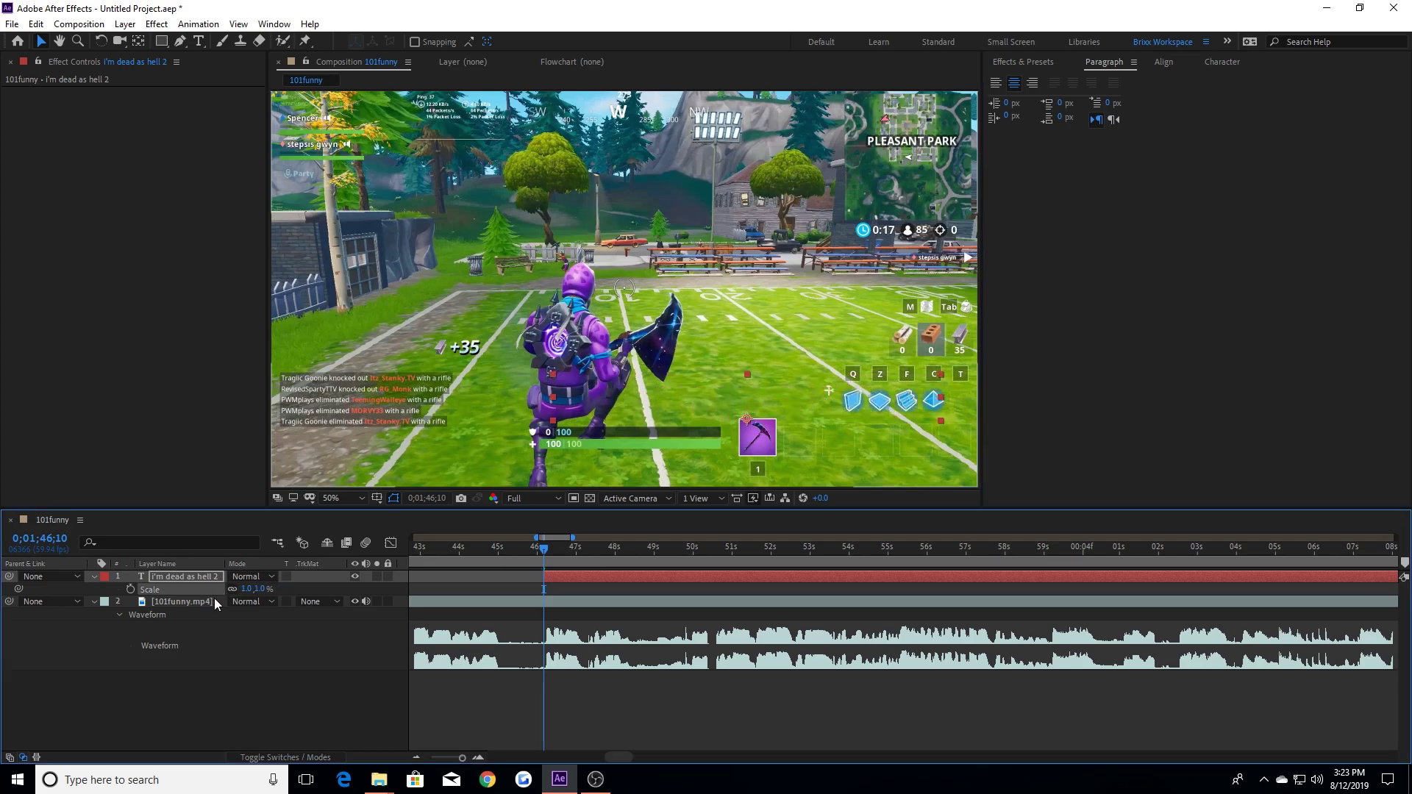
{"action": "key", "text": "ctrl+z"}
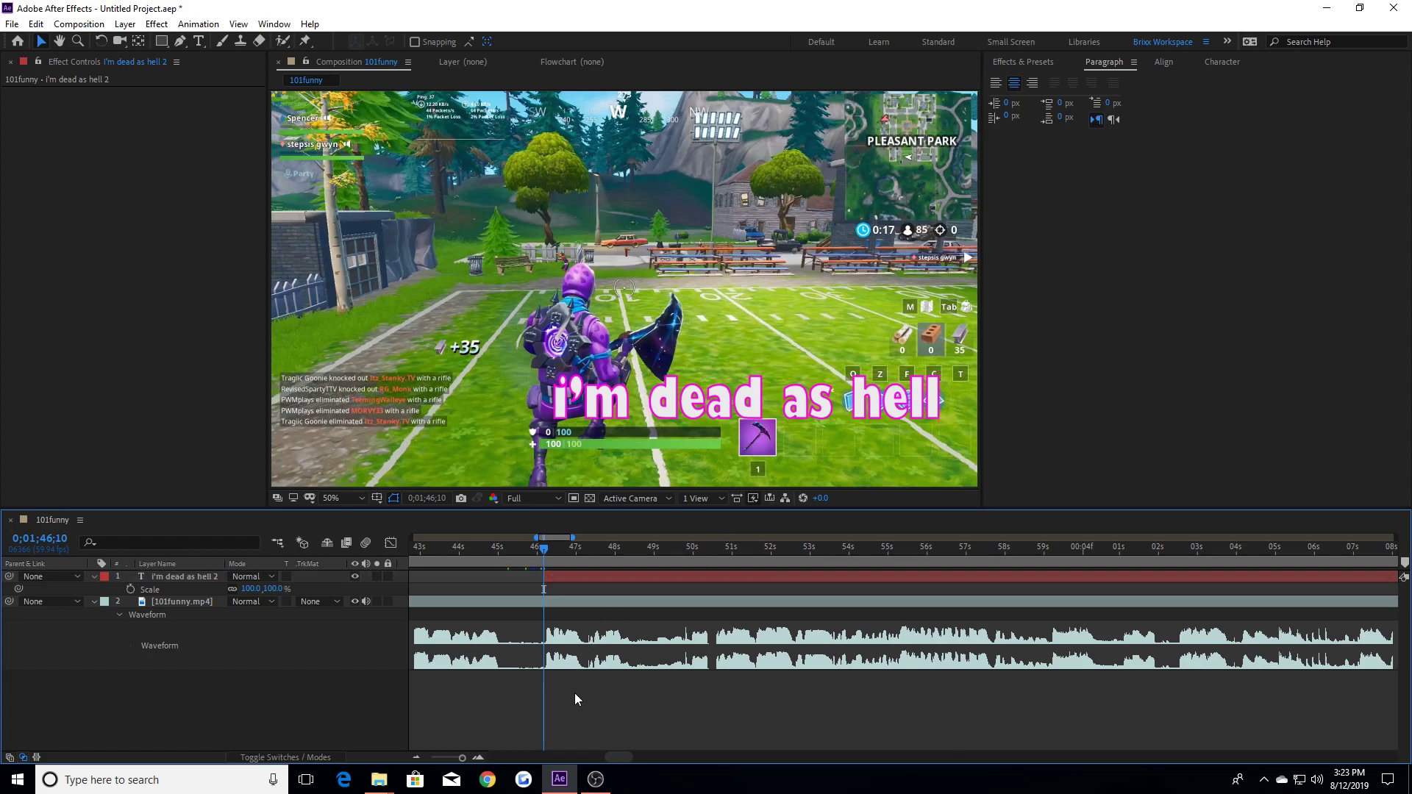
Step: Center the caption horizontally in the composition, trying the left alignment and an off-center position along the way
{"action": "left_click", "coordinate": [1163, 61]}
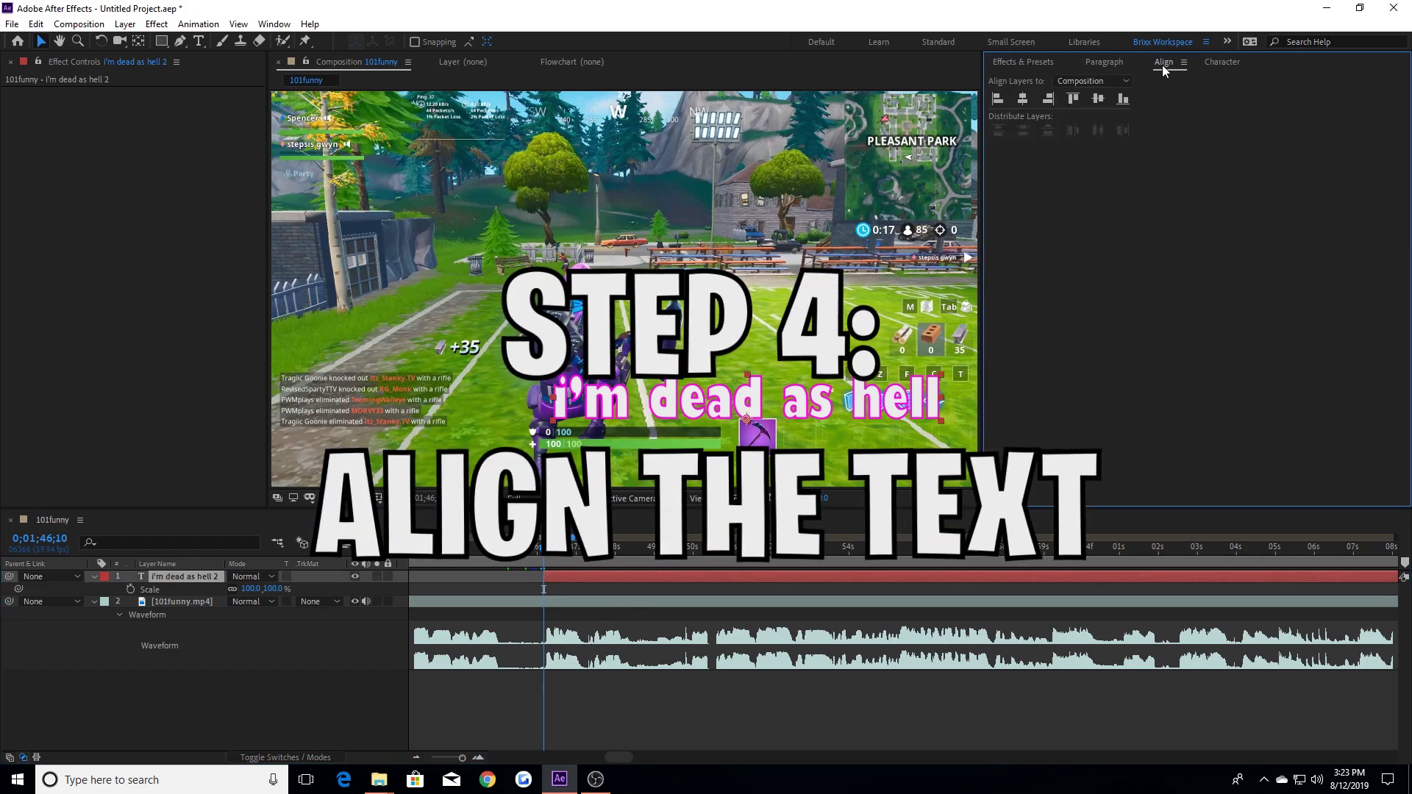
{"action": "left_click", "coordinate": [998, 99]}
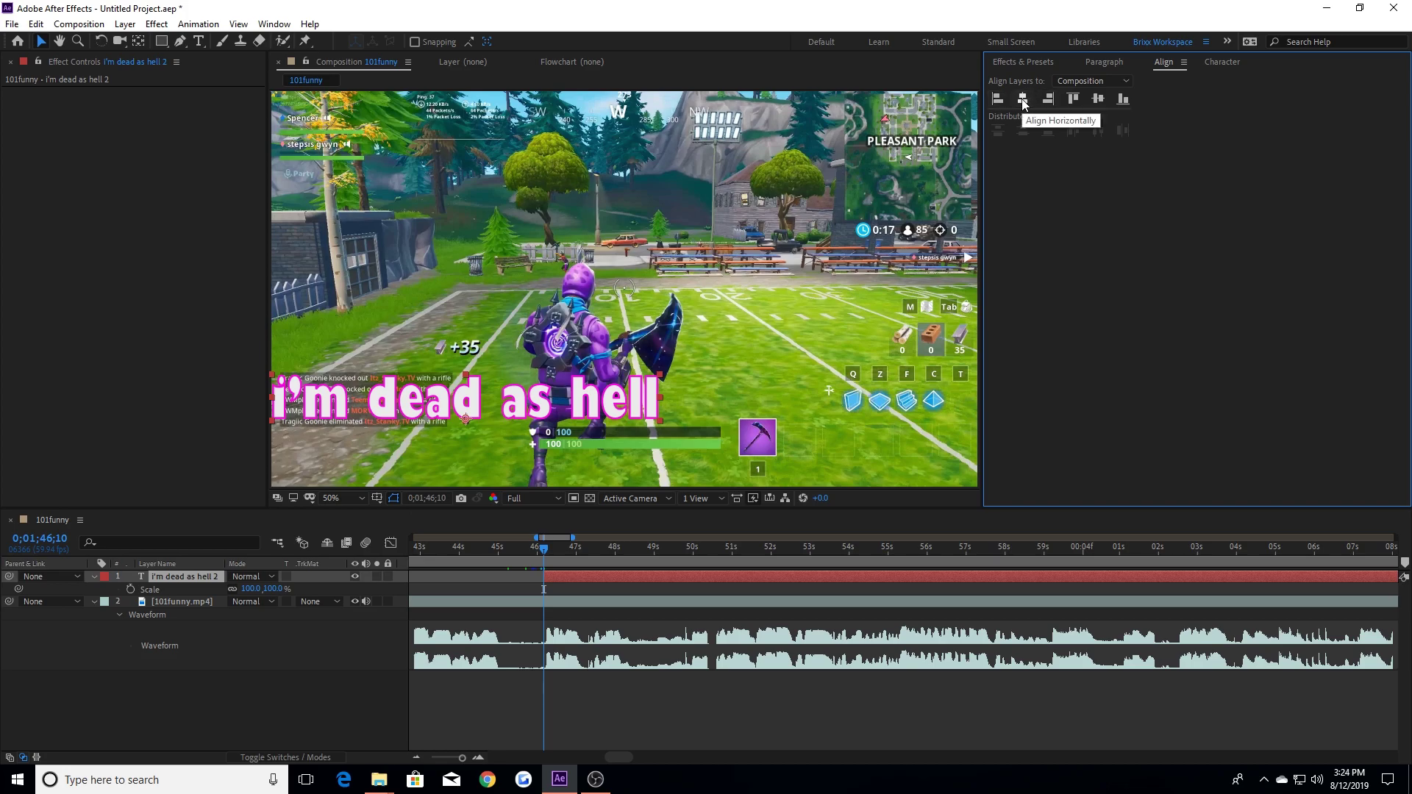
{"action": "left_click", "coordinate": [1022, 100]}
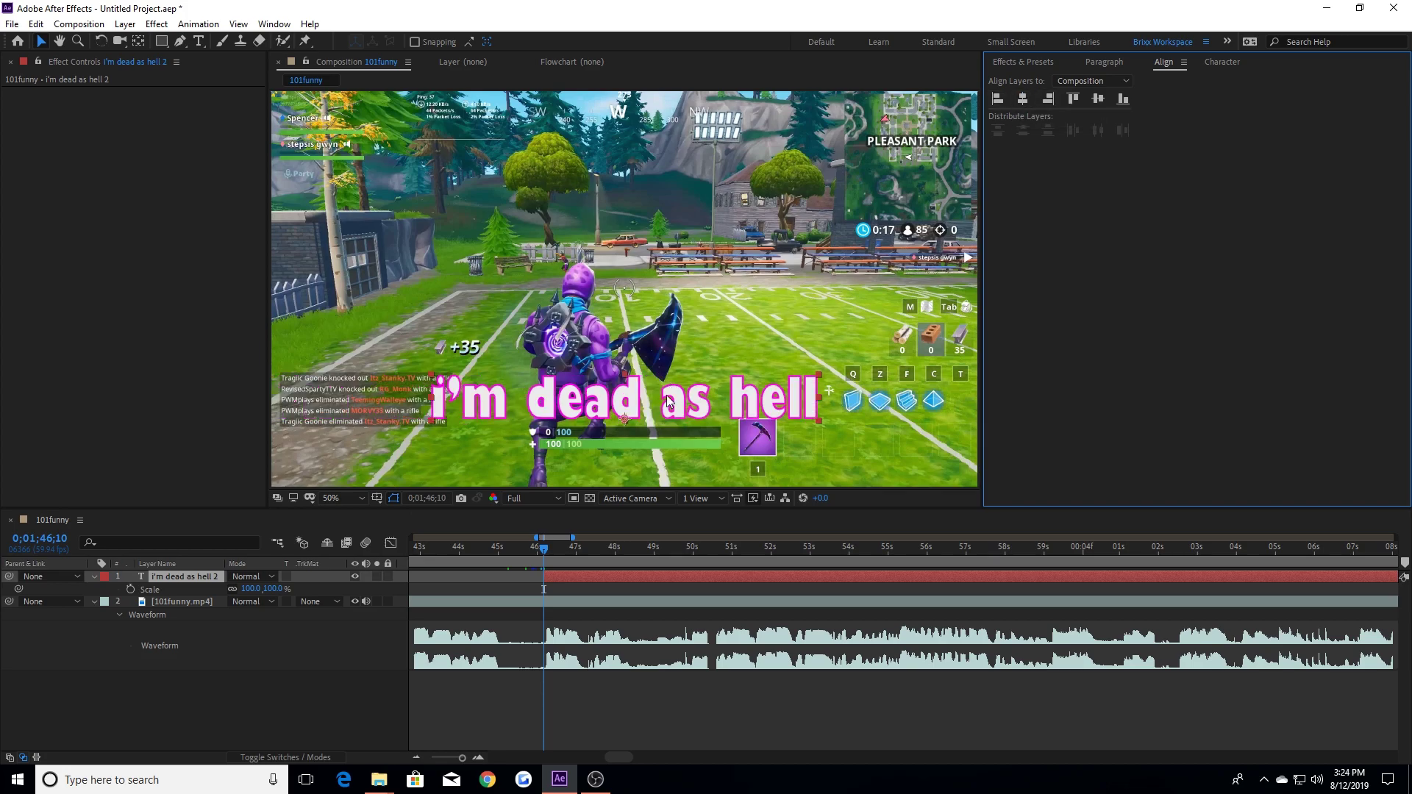
{"action": "left_click_drag", "start_coordinate": [657, 409], "coordinate": [729, 414]}
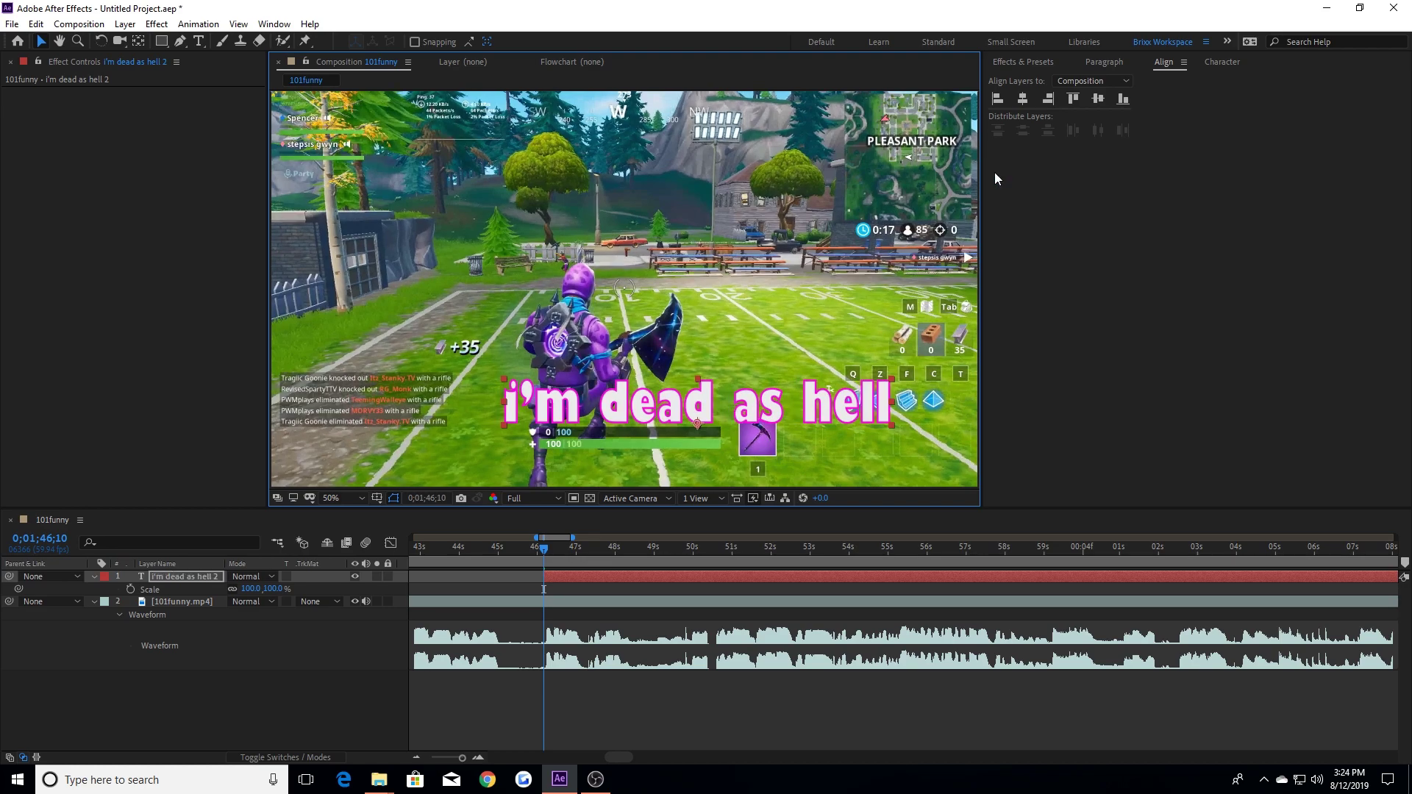
{"action": "left_click", "coordinate": [1024, 100]}
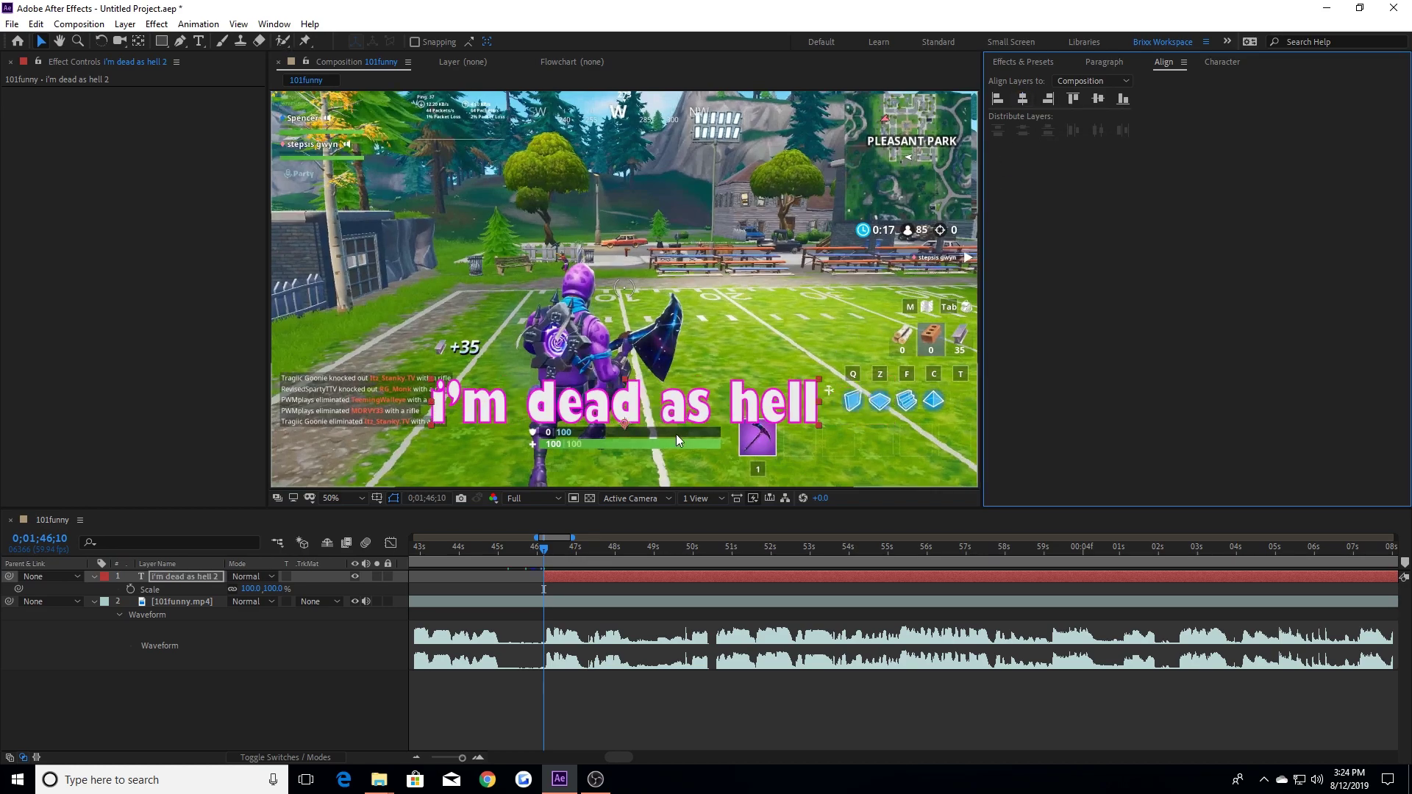
Step: Try the top and vertical-center alignments on the caption and align it to the composition's bottom edge
{"action": "left_click", "coordinate": [1078, 99]}
{"action": "left_click", "coordinate": [1096, 101]}
{"action": "left_click", "coordinate": [1123, 99]}
{"action": "key", "text": "comma"}
{"action": "key", "text": "comma"}
{"action": "key", "text": "period"}
{"action": "key", "text": "period"}
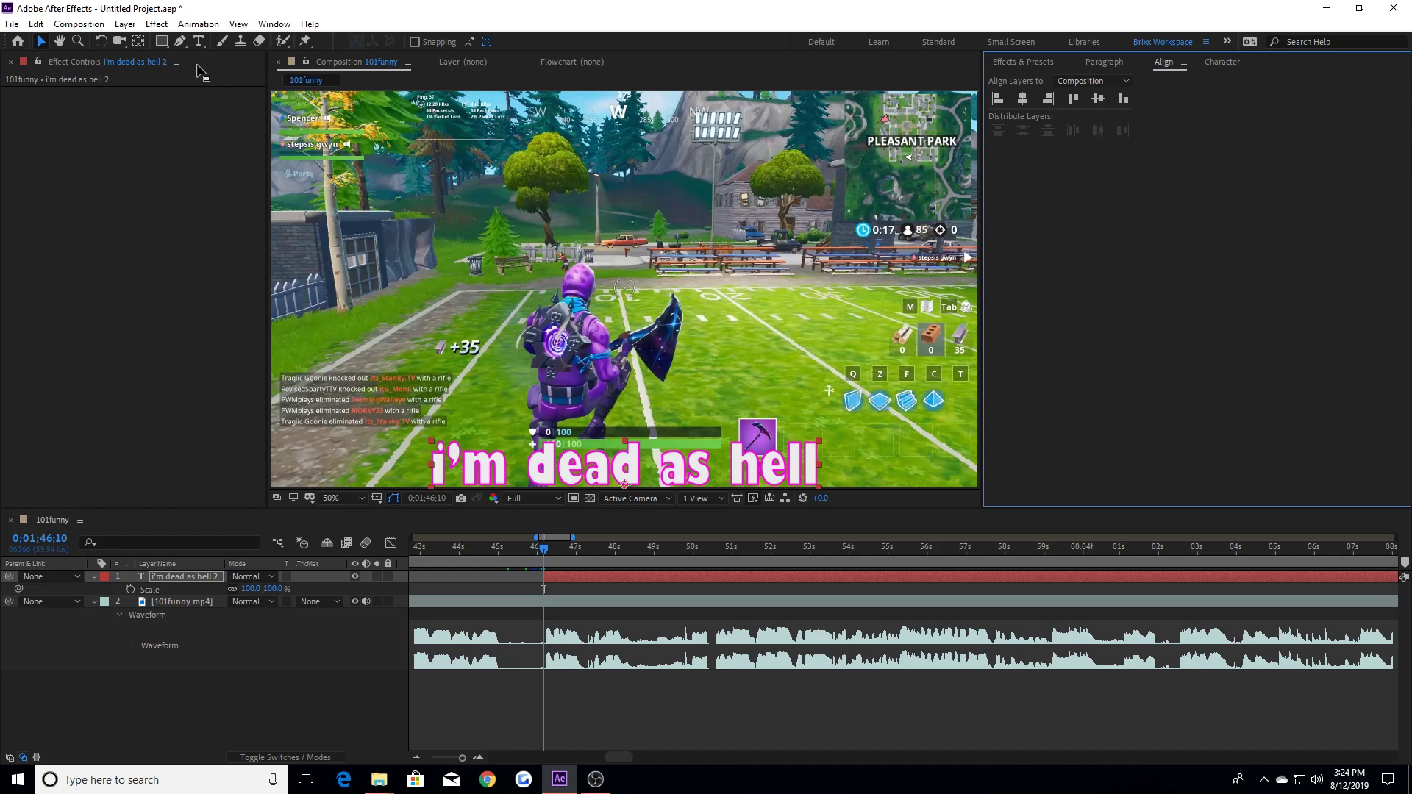
Step: Nudge the caption straight up so it sits a little above the bottom edge of the footage
{"action": "left_click", "coordinate": [77, 40]}
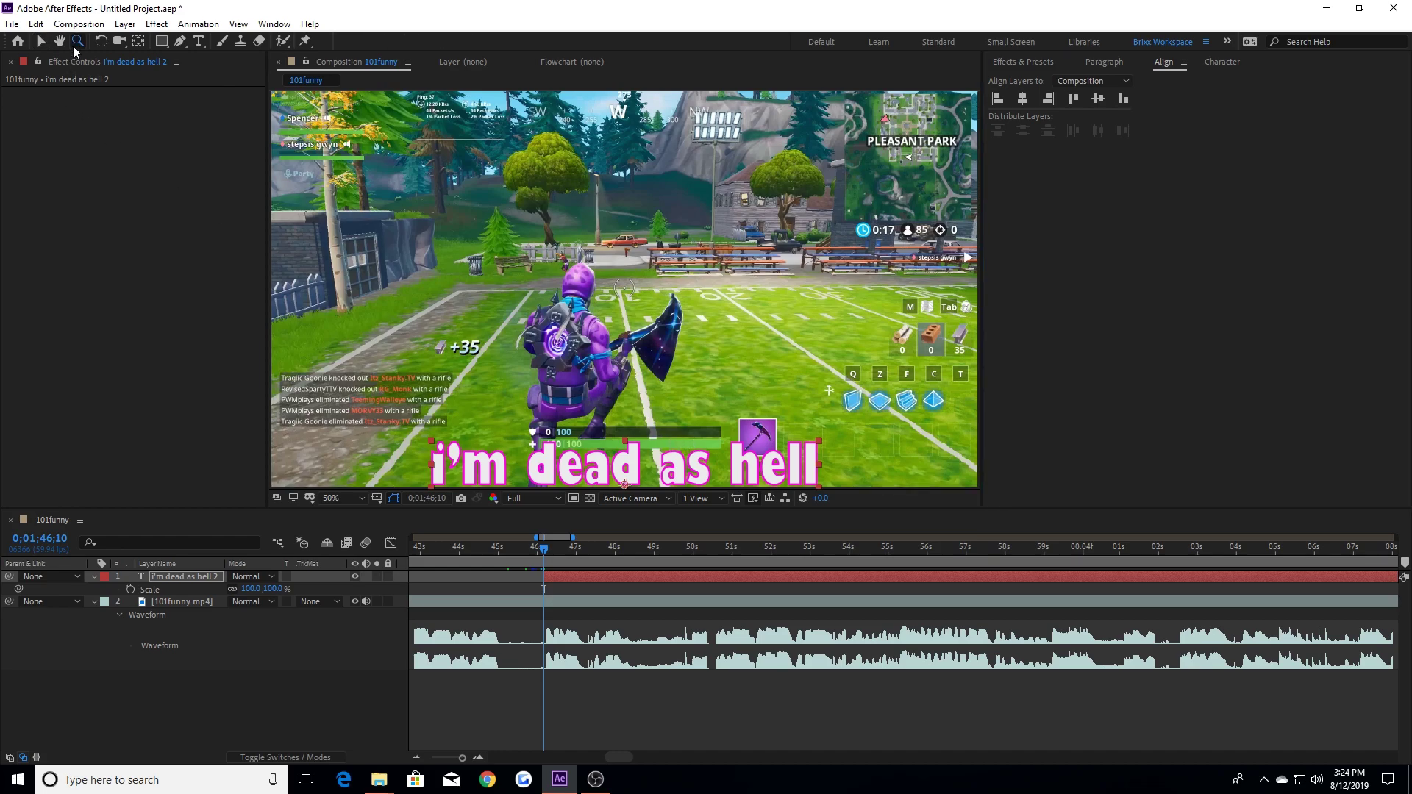
{"action": "left_click", "coordinate": [624, 408]}
{"action": "left_click", "coordinate": [637, 580]}
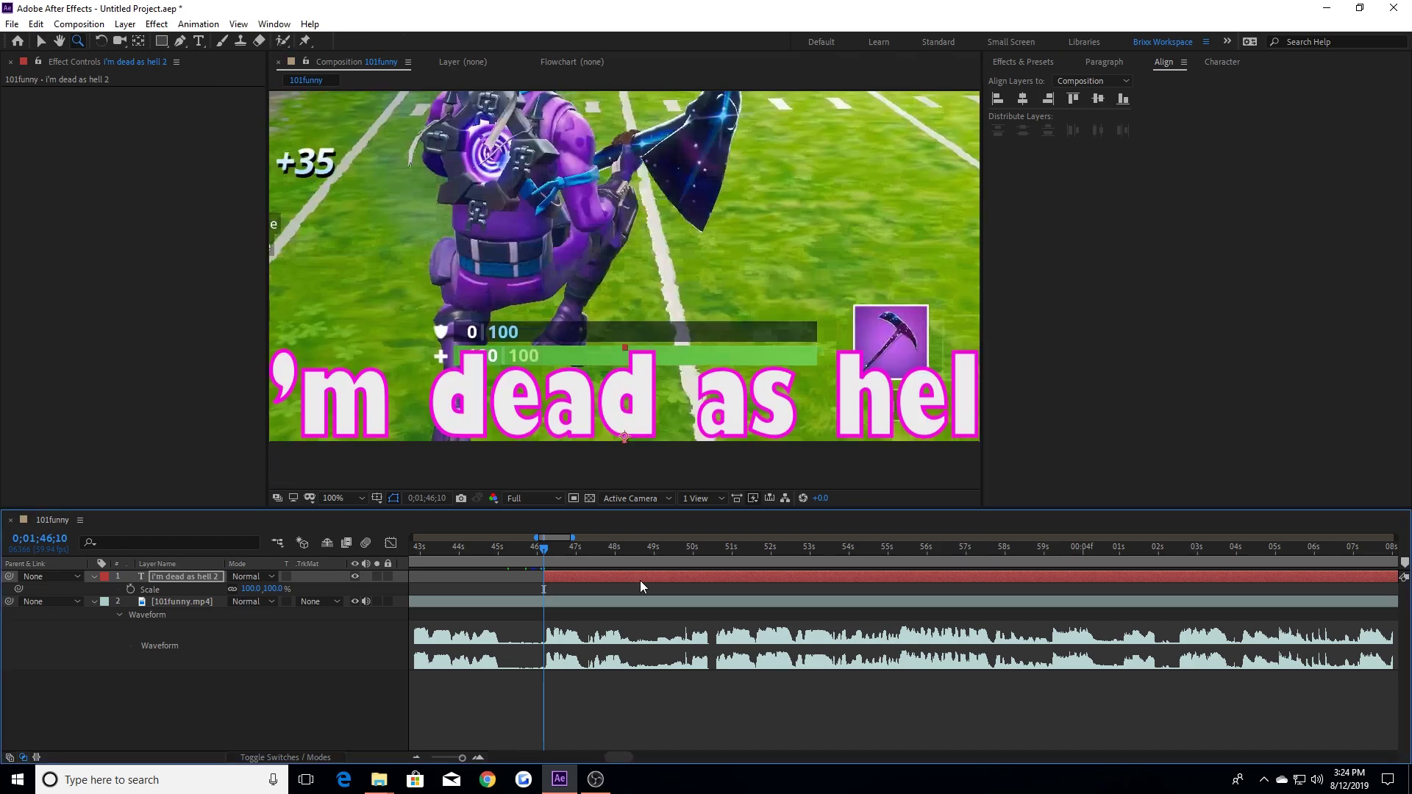
{"action": "left_click", "coordinate": [644, 479], "text": "alt"}
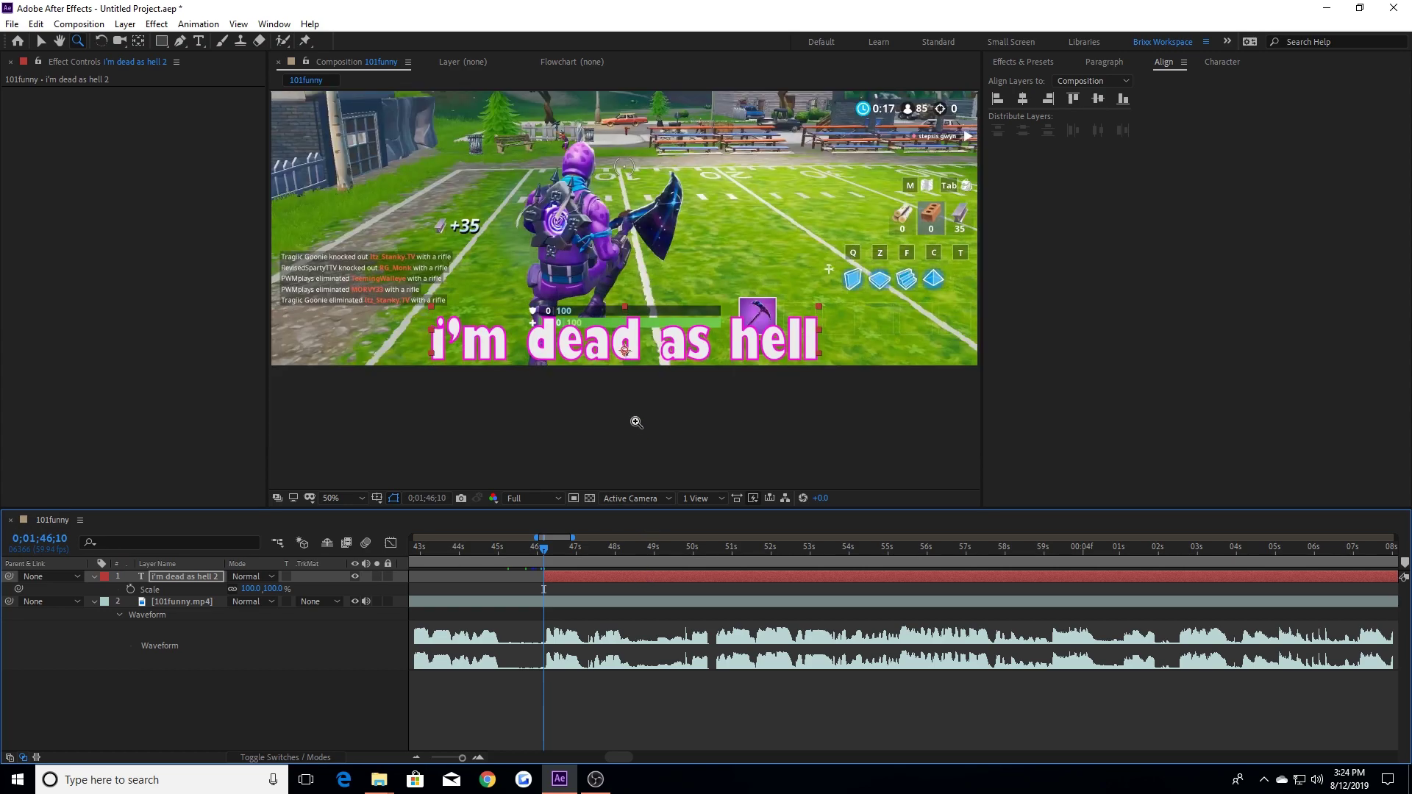
{"action": "key", "text": "shift+Up"}
{"action": "key", "text": "shift+Up"}
{"action": "key", "text": "shift+Up"}
{"action": "key", "text": "shift+Up"}
{"action": "key", "text": "shift+Up"}
{"action": "key", "text": "shift+Up"}
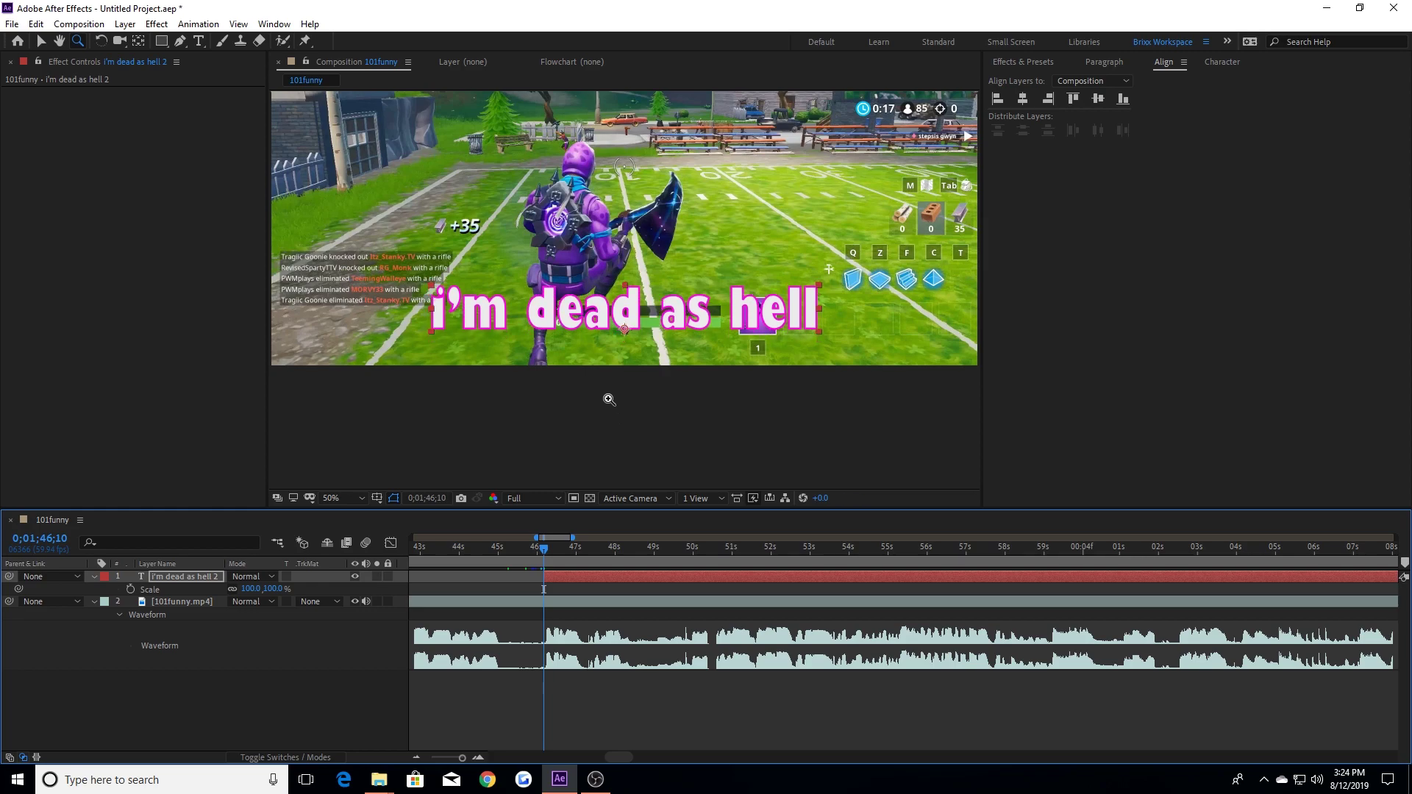
{"action": "left_click_drag", "start_coordinate": [627, 364], "coordinate": [603, 359]}
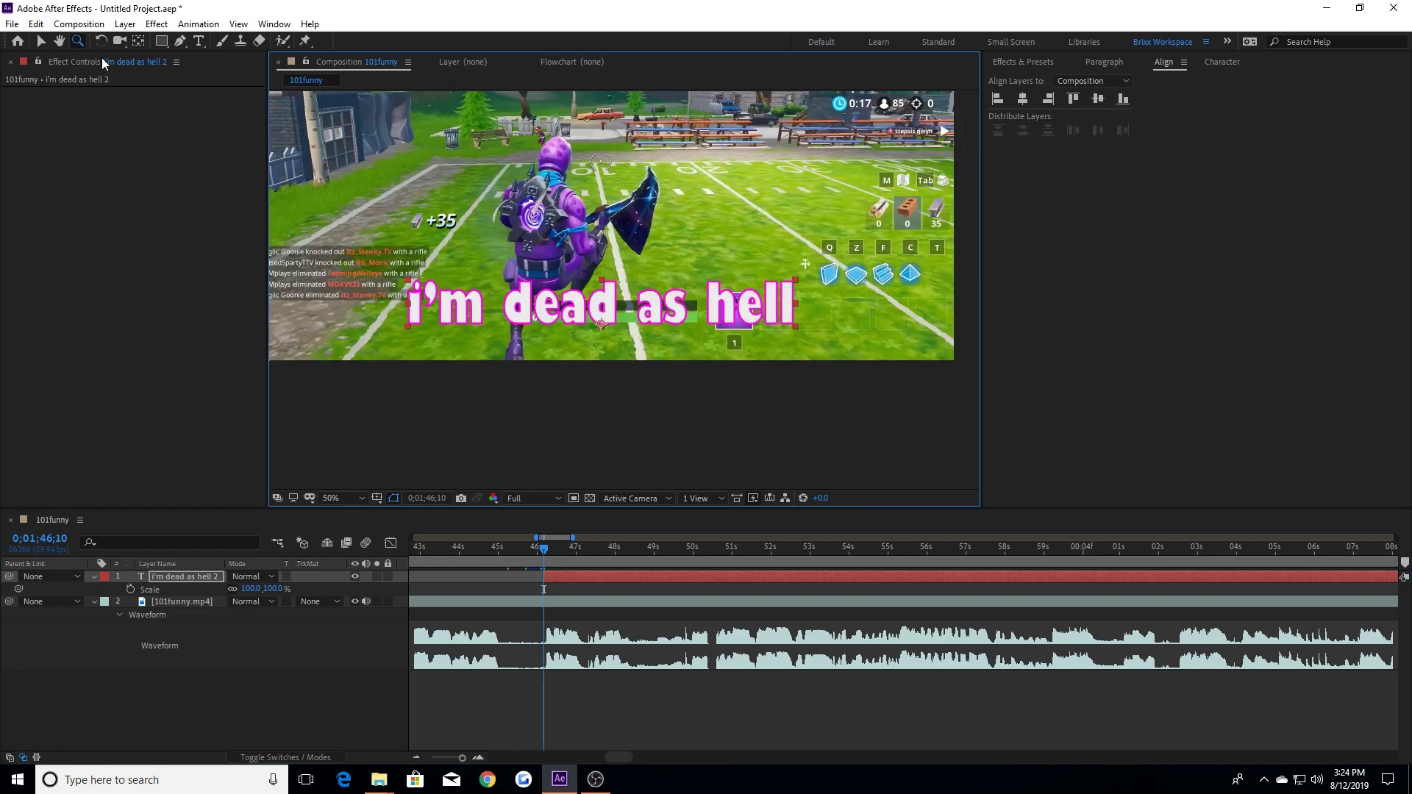
Step: Select the caption's whole text and set its fill color to bright green 00F12D
{"action": "left_click", "coordinate": [40, 42]}
{"action": "left_click", "coordinate": [591, 577]}
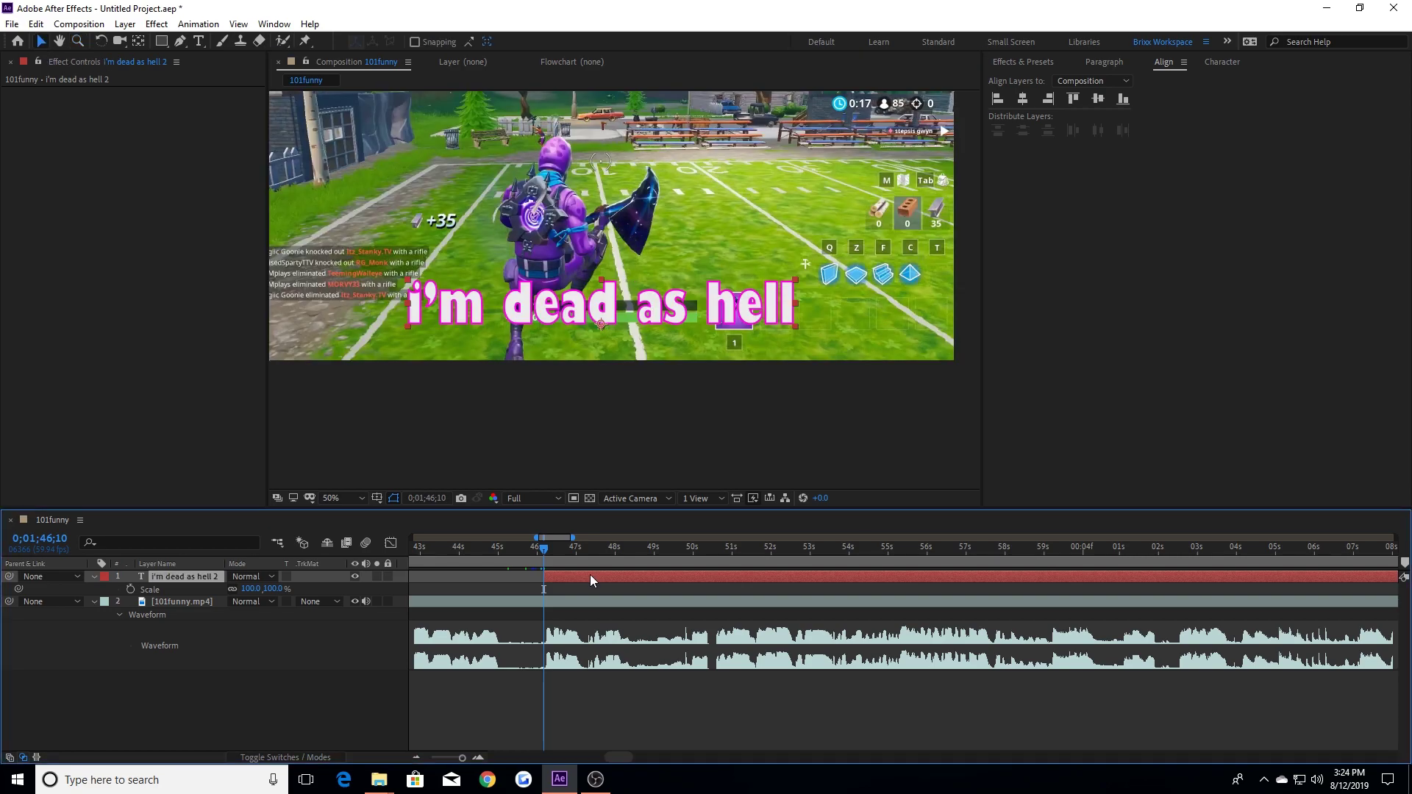
{"action": "left_click", "coordinate": [1216, 64]}
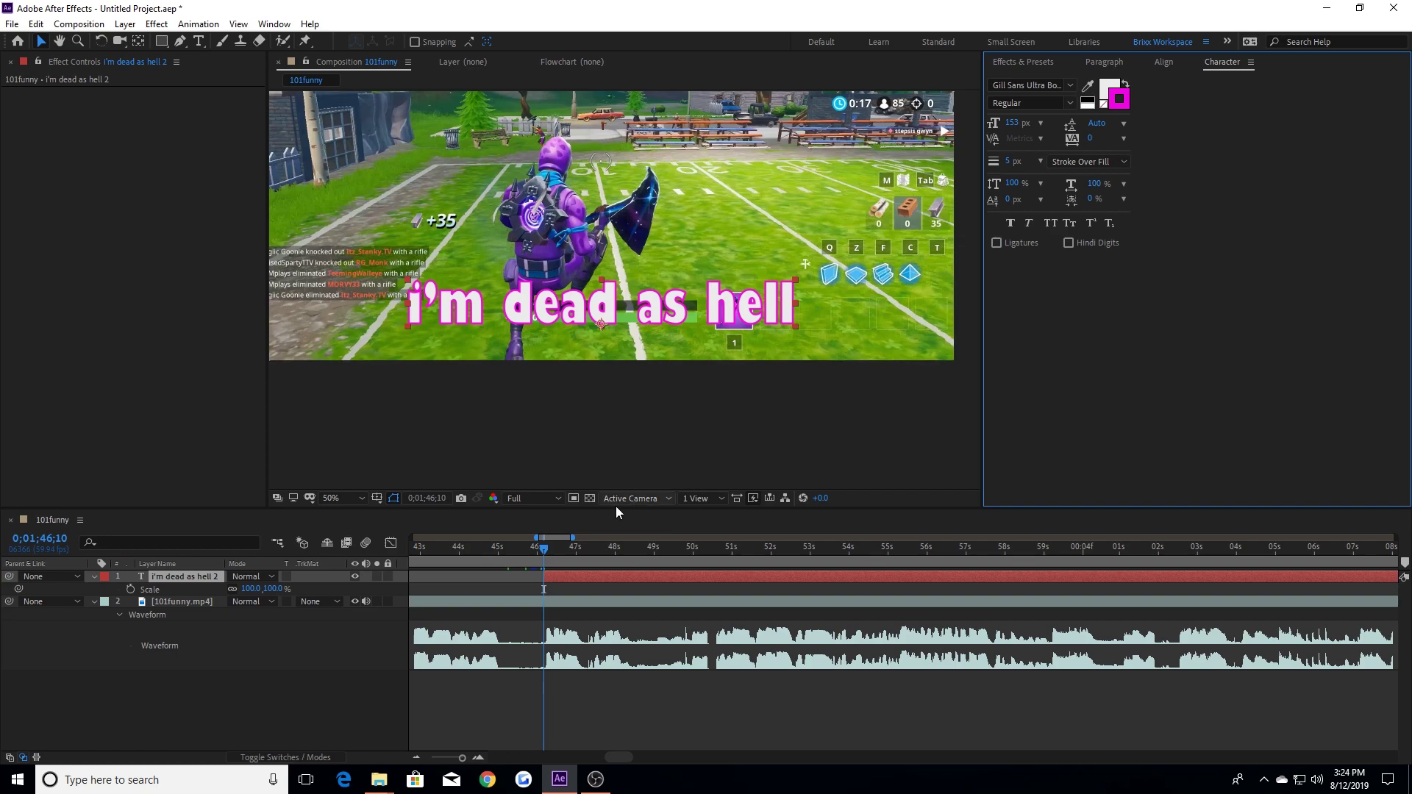
{"action": "double_click", "coordinate": [661, 303]}
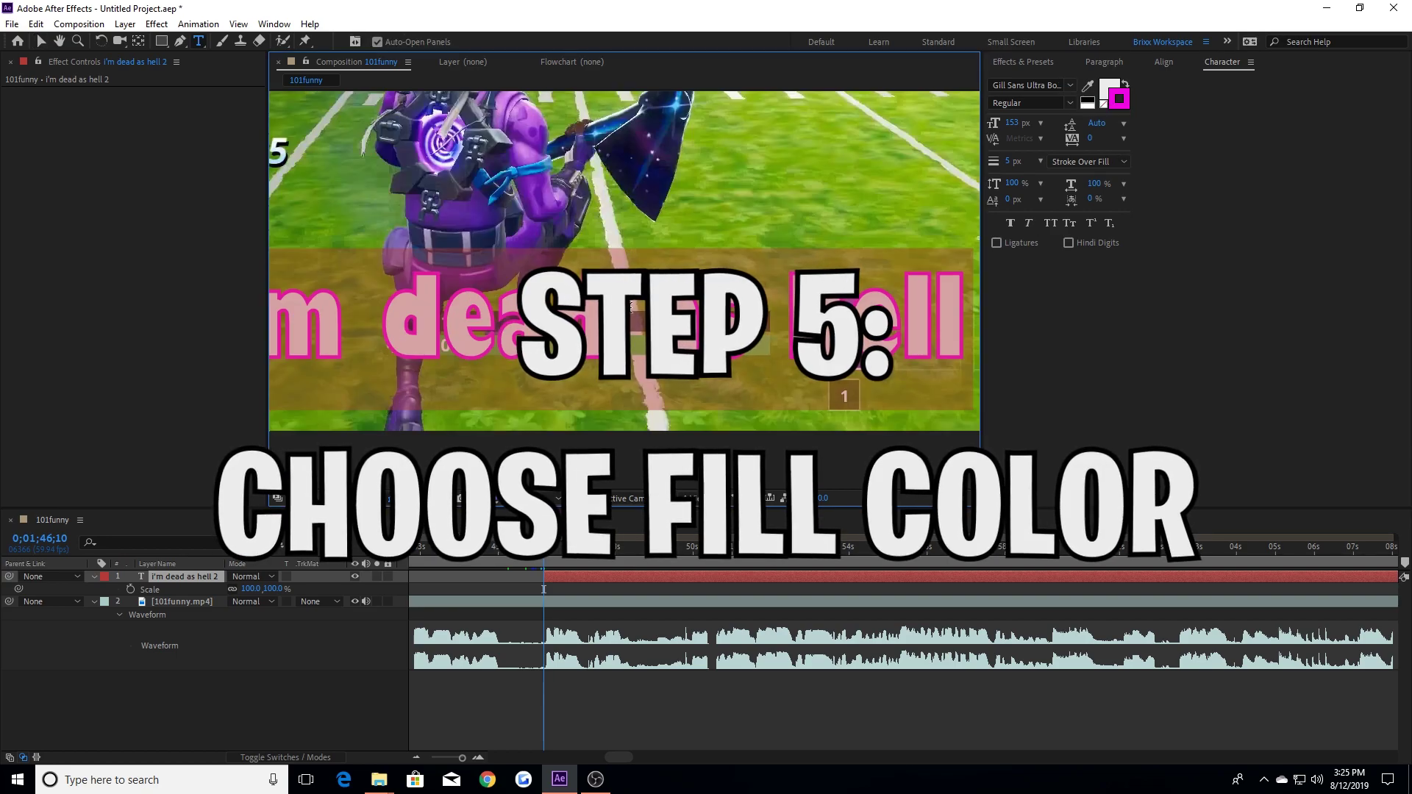
{"action": "scroll", "coordinate": [631, 309], "scroll_direction": "up", "scroll_amount": 2}
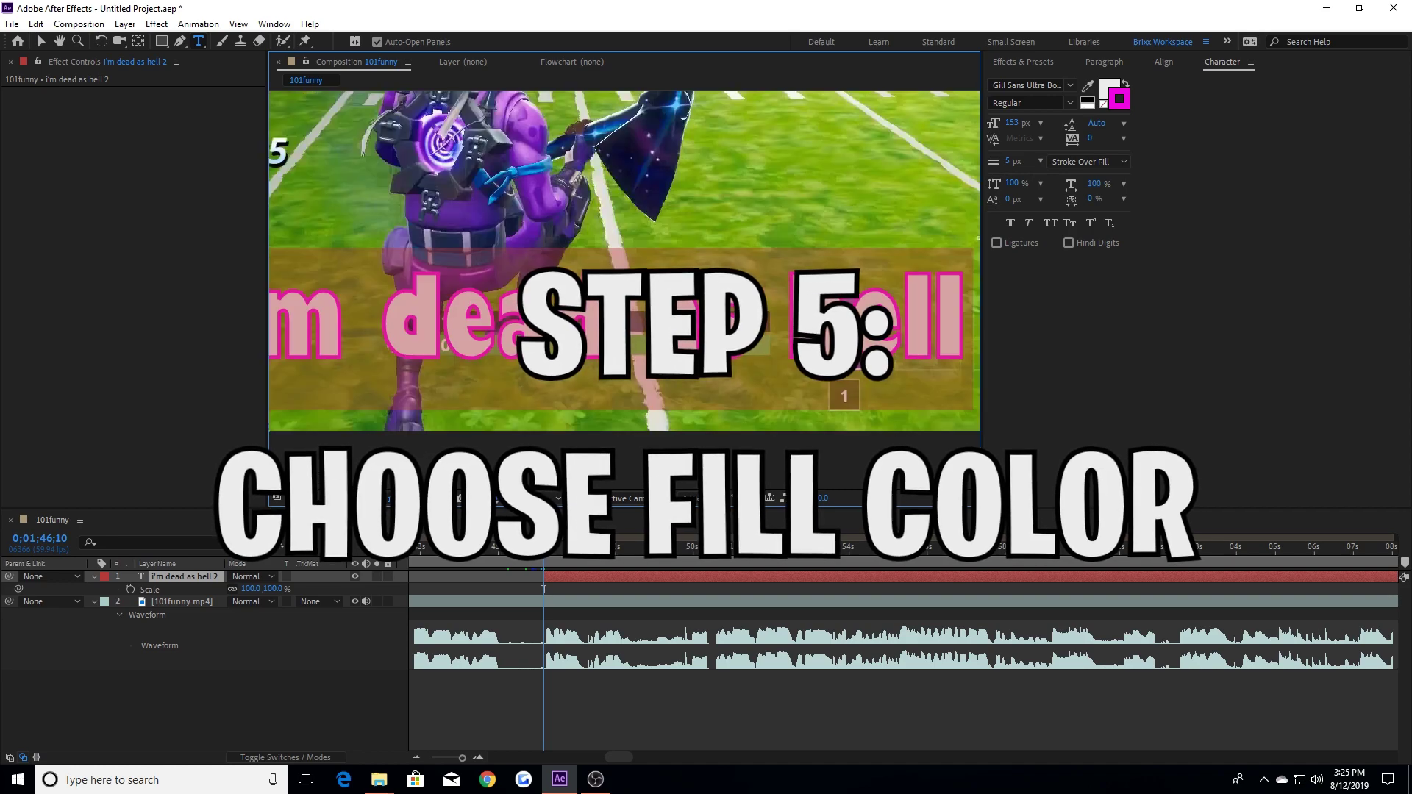
{"action": "left_click", "coordinate": [1105, 85]}
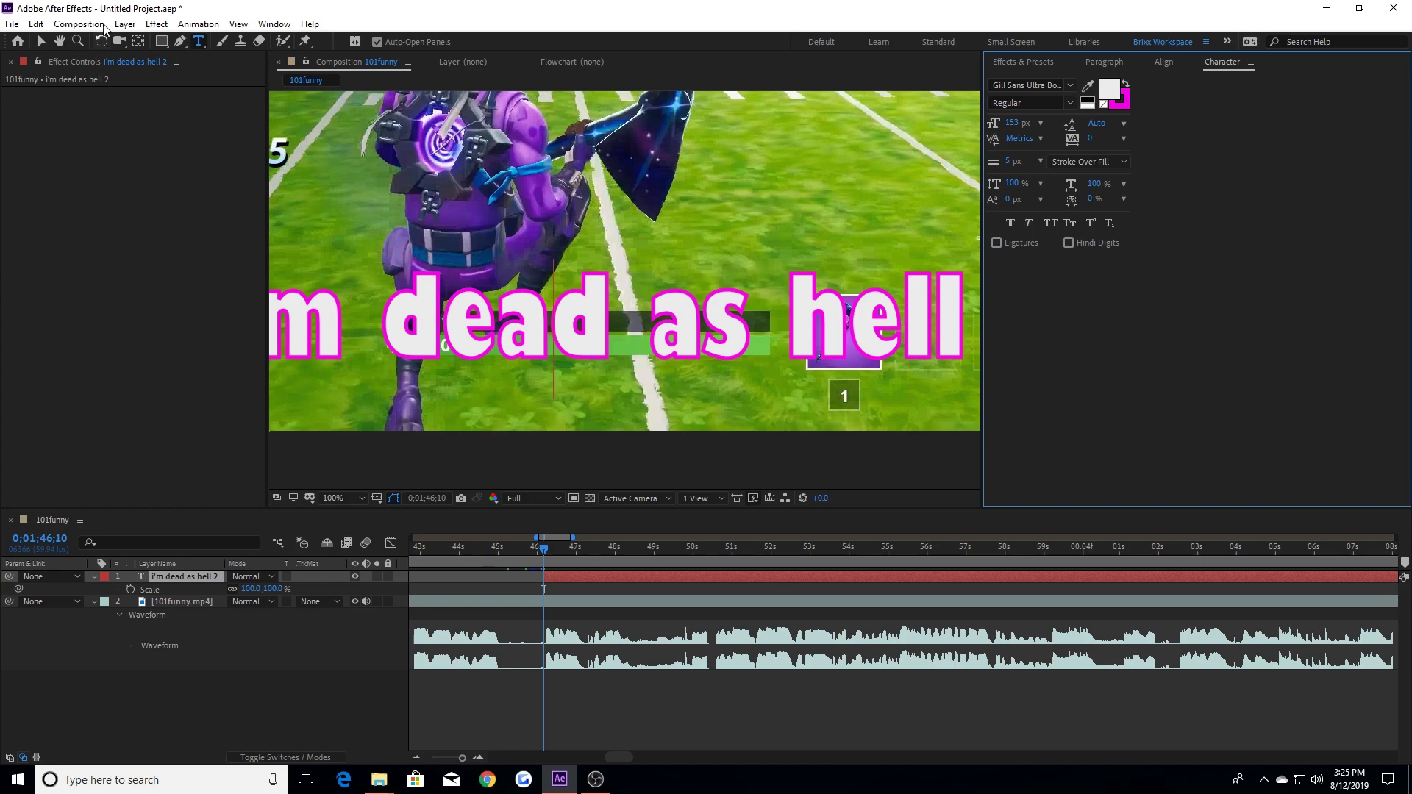
{"action": "left_click", "coordinate": [41, 41]}
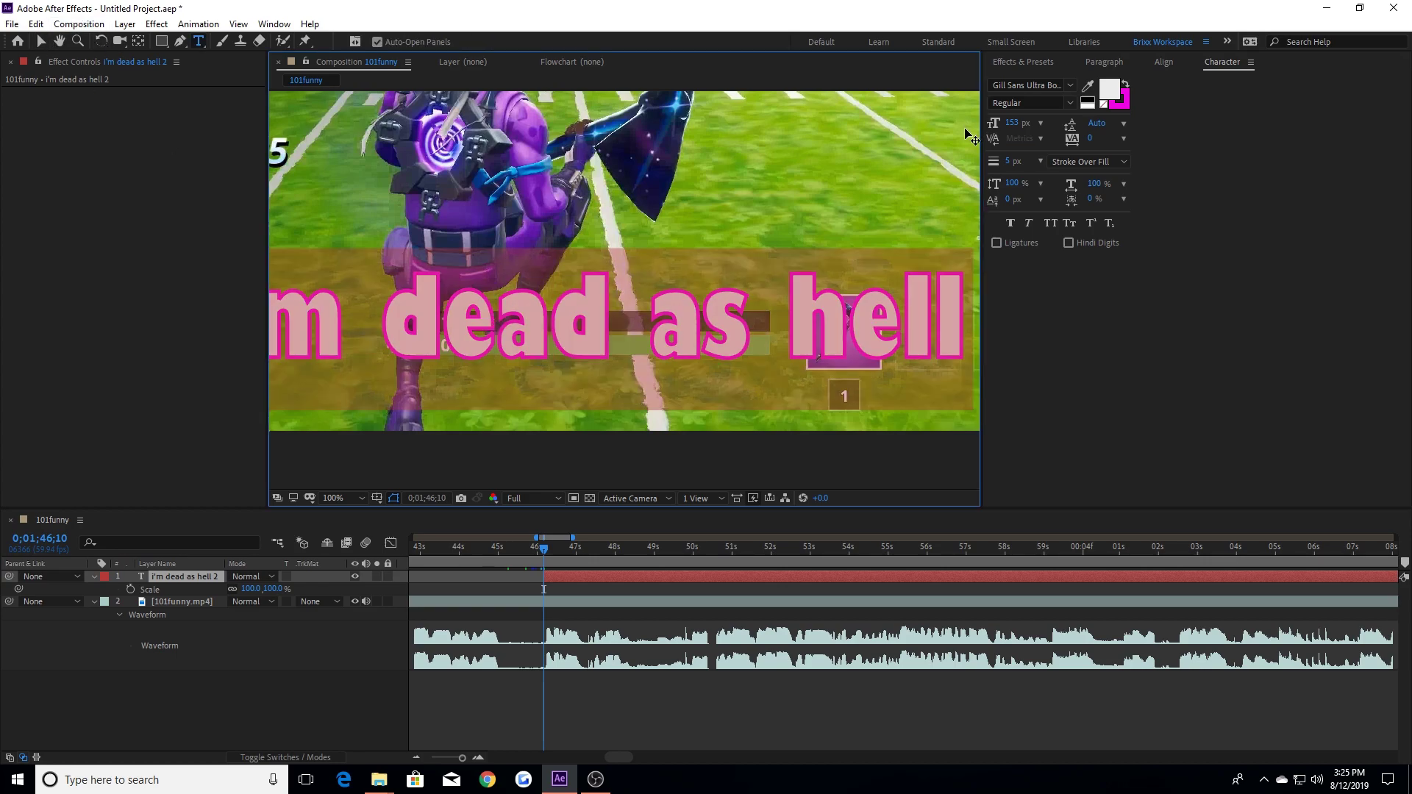
{"action": "left_click", "coordinate": [1108, 90]}
{"action": "left_click", "coordinate": [223, 155]}
{"action": "left_click", "coordinate": [205, 46]}
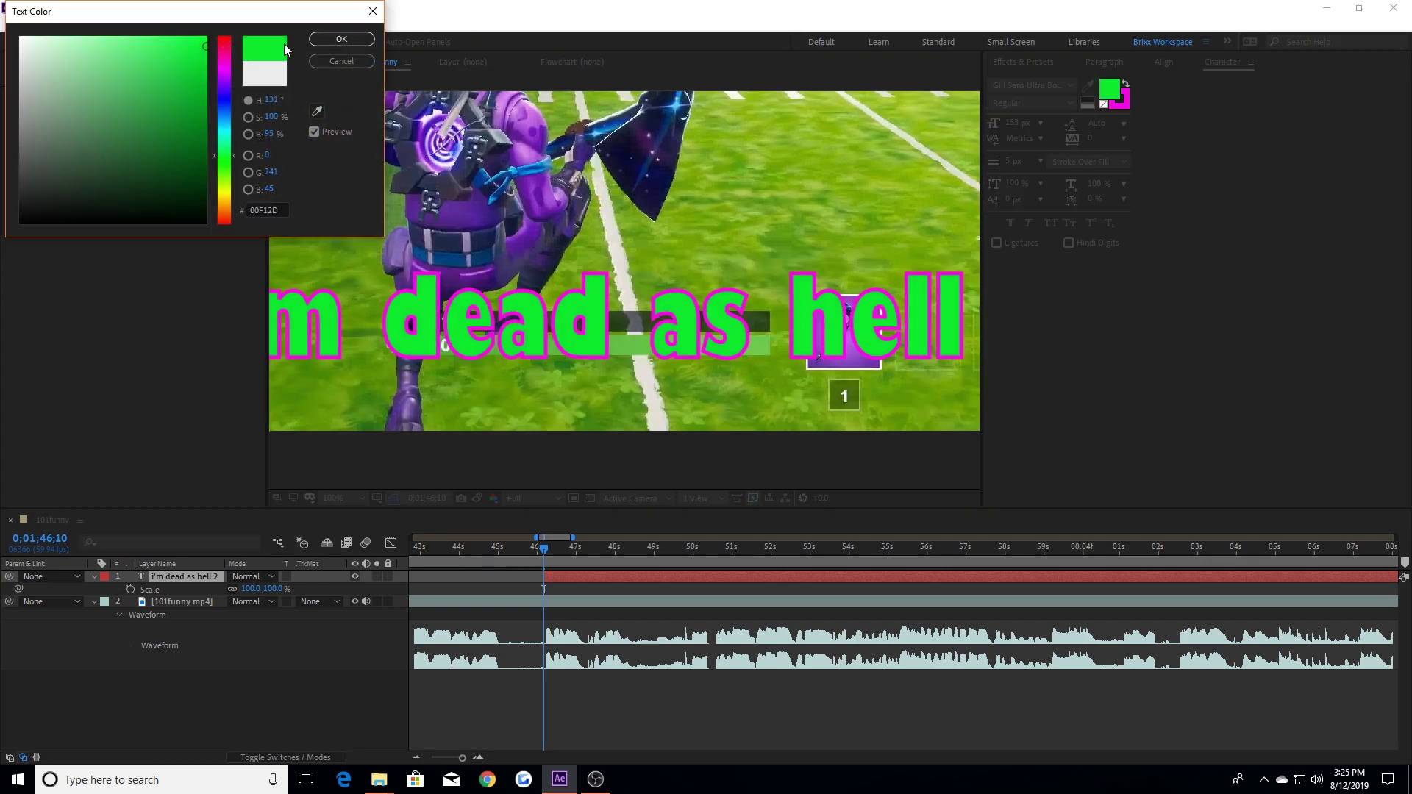
{"action": "left_click", "coordinate": [340, 40]}
{"action": "scroll", "coordinate": [604, 177], "scroll_direction": "down", "scroll_amount": 2}
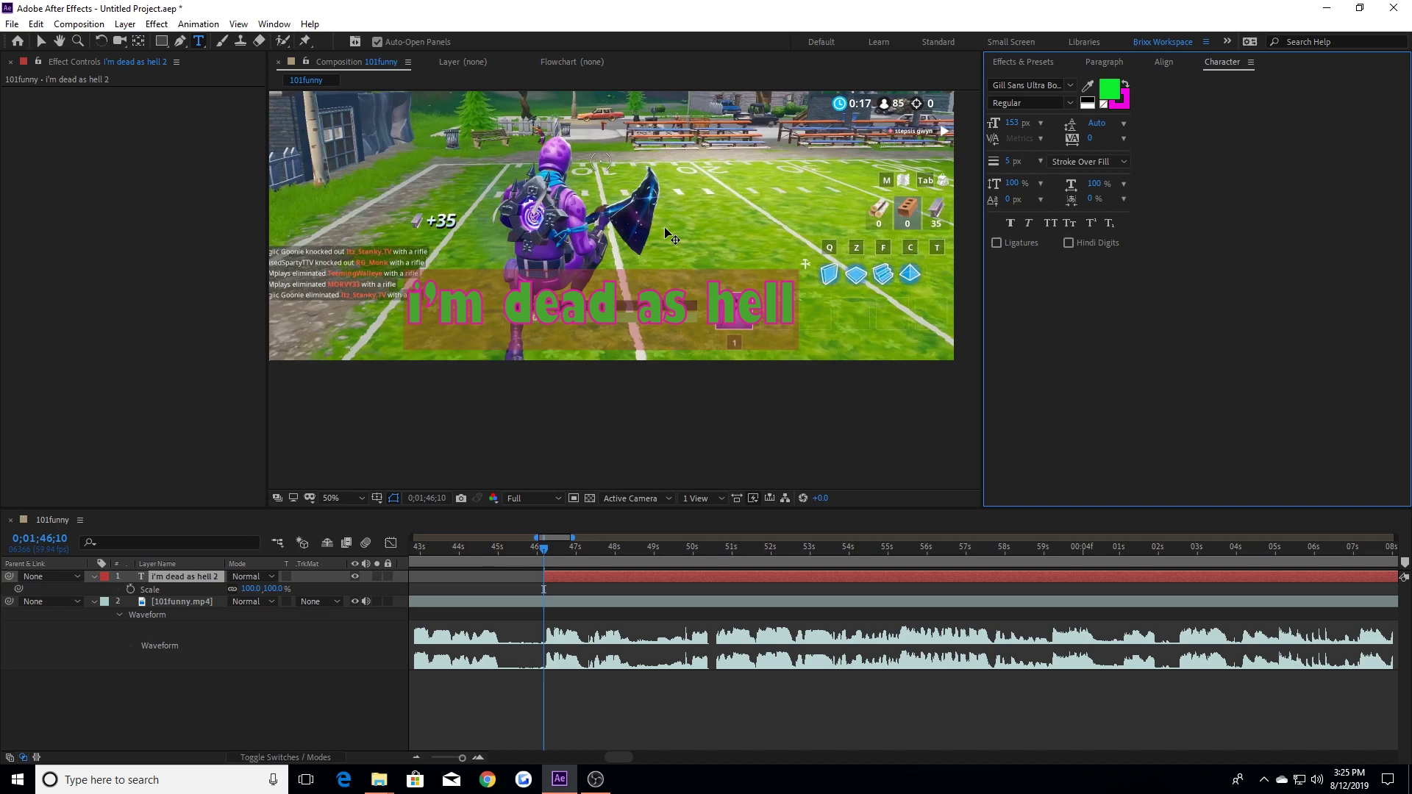
Step: Set the caption's fill color to white FFFFFF
{"action": "scroll", "coordinate": [672, 236], "scroll_direction": "up", "scroll_amount": 2}
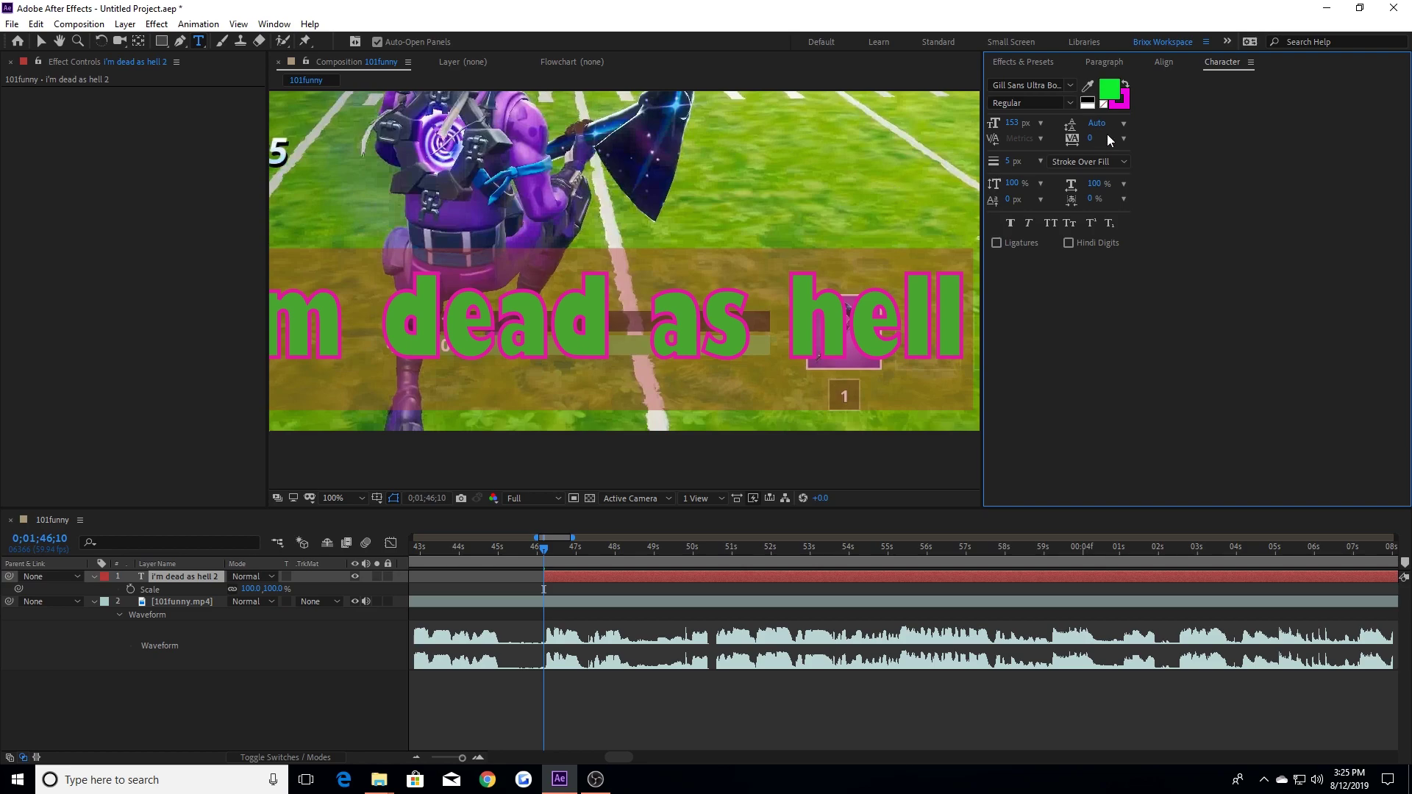
{"action": "left_click", "coordinate": [1109, 92]}
{"action": "left_click", "coordinate": [20, 36]}
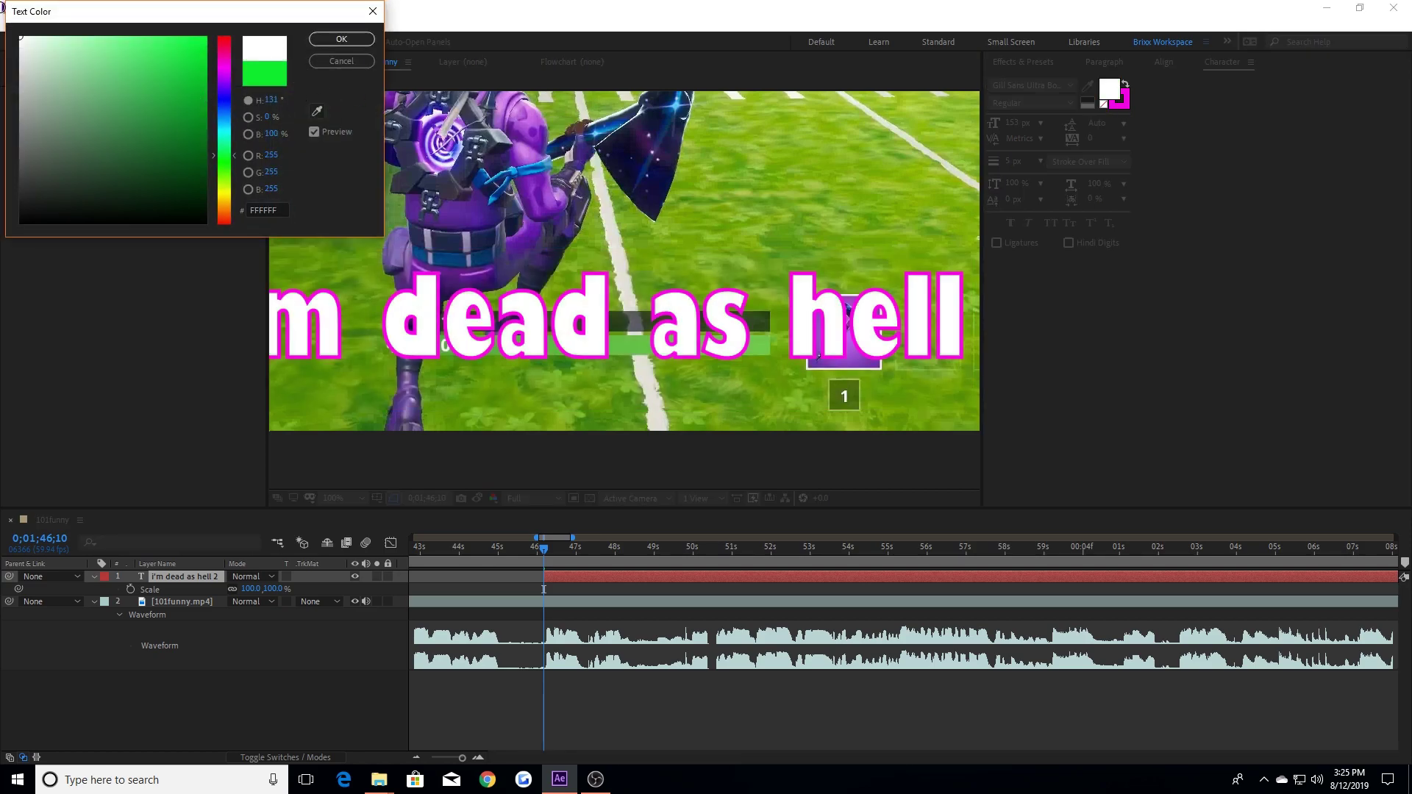
{"action": "left_click", "coordinate": [338, 38]}
Step: Set the caption's stroke color to black 000000
{"action": "left_click", "coordinate": [1114, 108]}
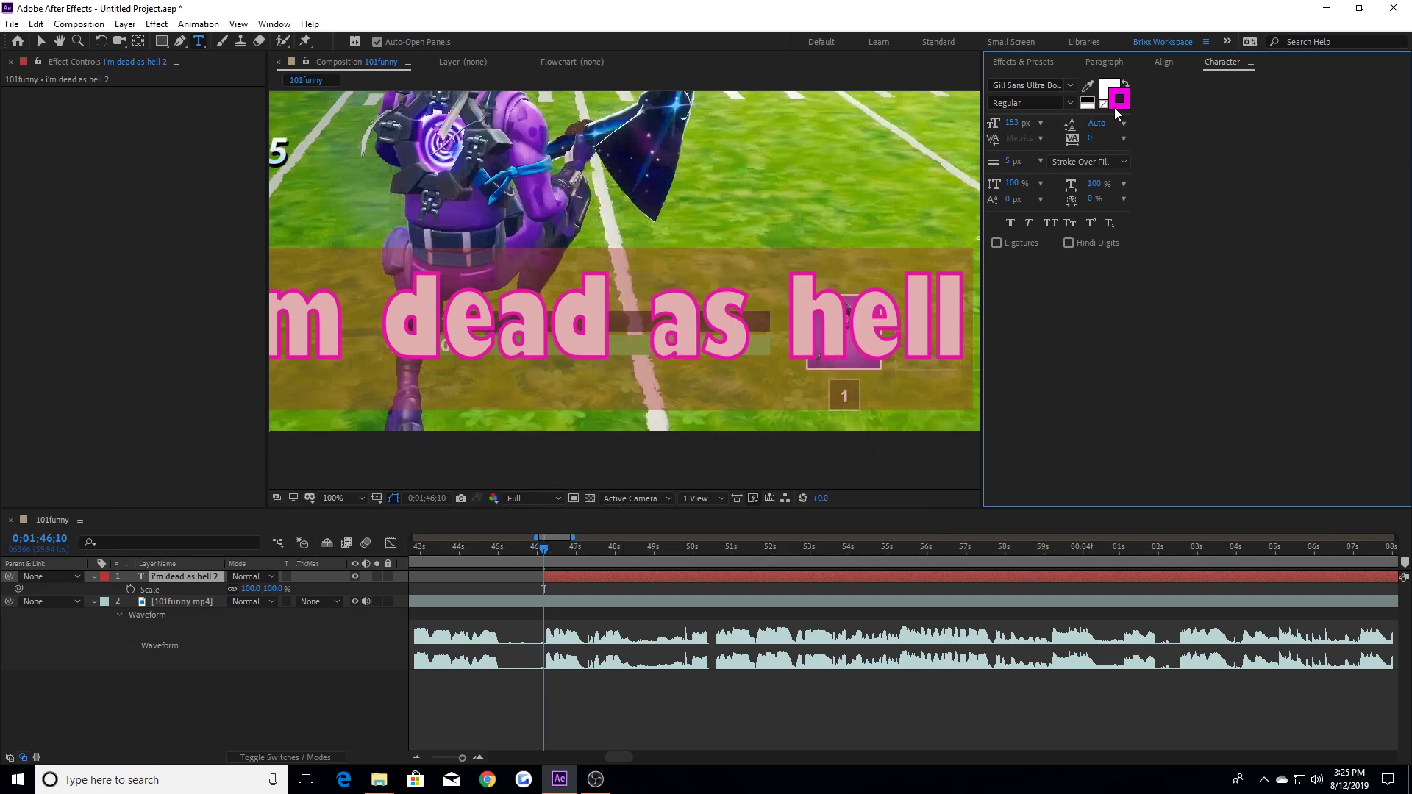
{"action": "left_click", "coordinate": [1114, 107]}
{"action": "left_click", "coordinate": [20, 222]}
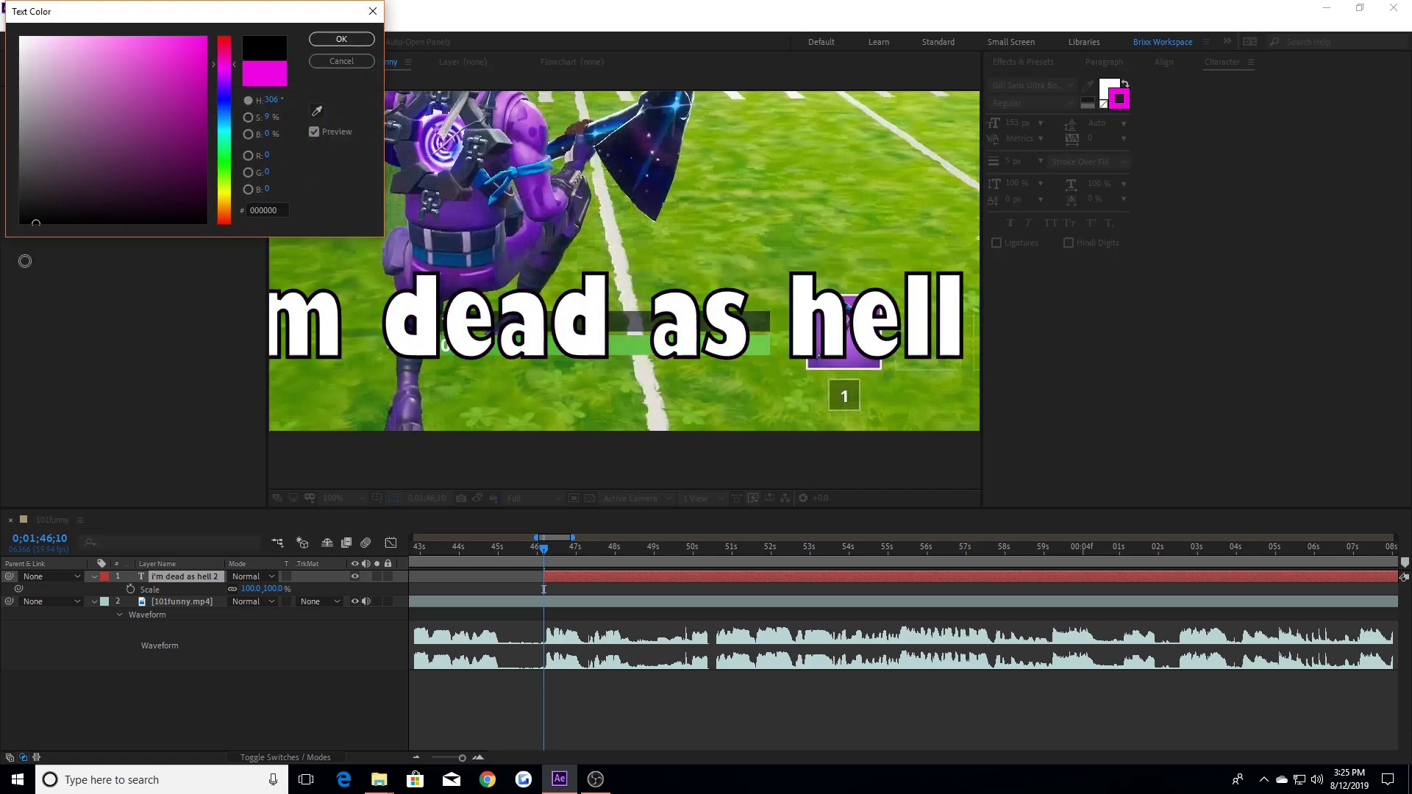
{"action": "left_click", "coordinate": [341, 40]}
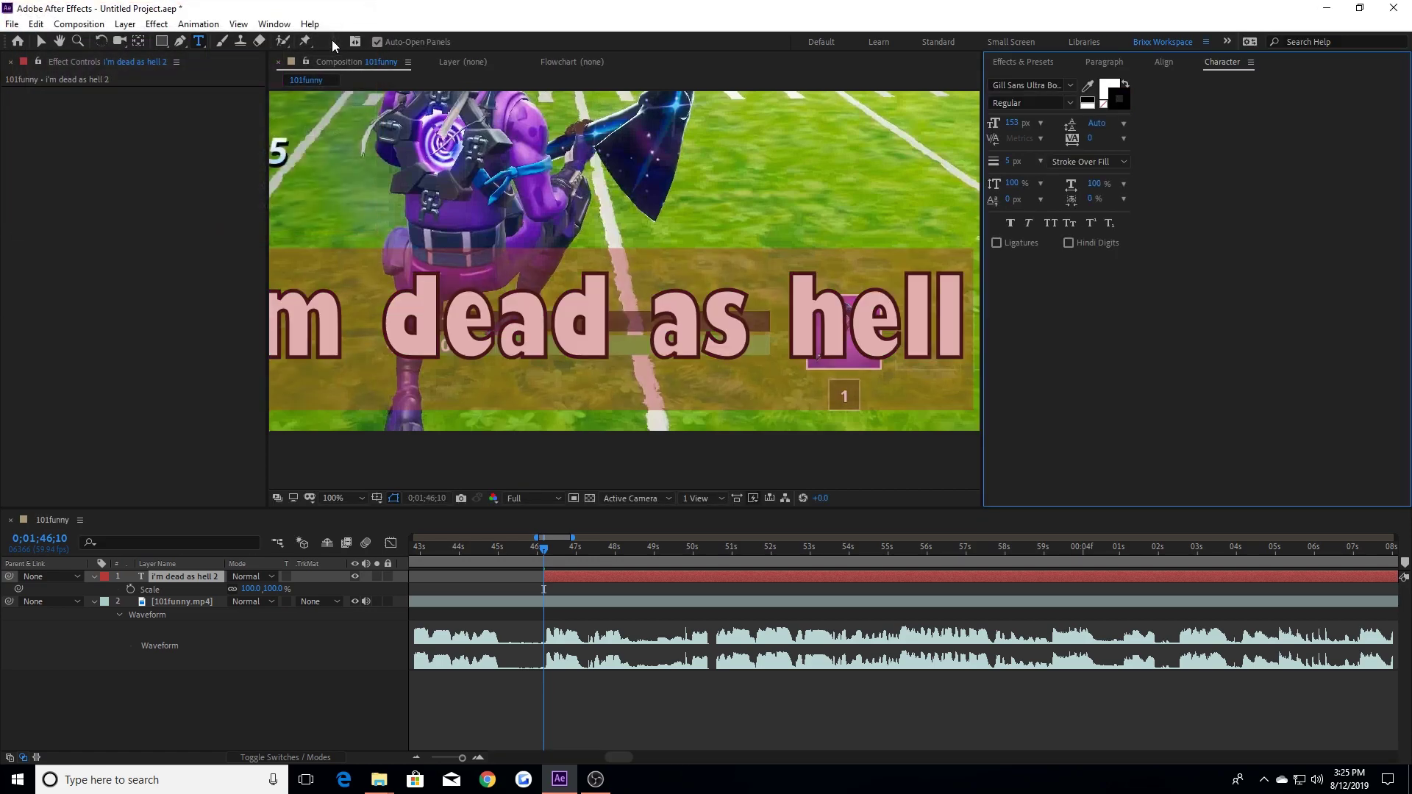
Step: Set the caption text's stroke color to magenta FF00D8
{"action": "left_click", "coordinate": [595, 329]}
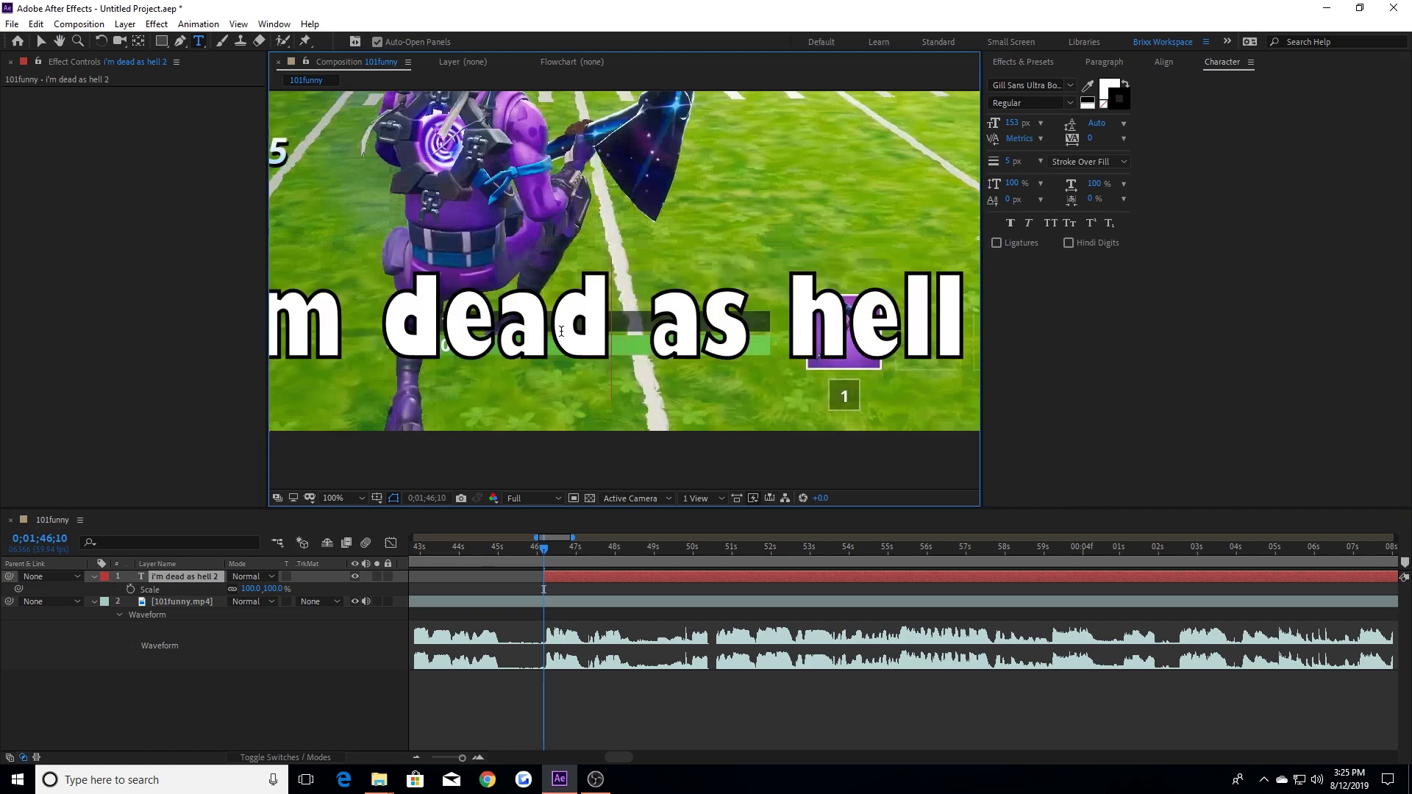
{"action": "scroll", "coordinate": [593, 337], "scroll_direction": "down", "scroll_amount": 2}
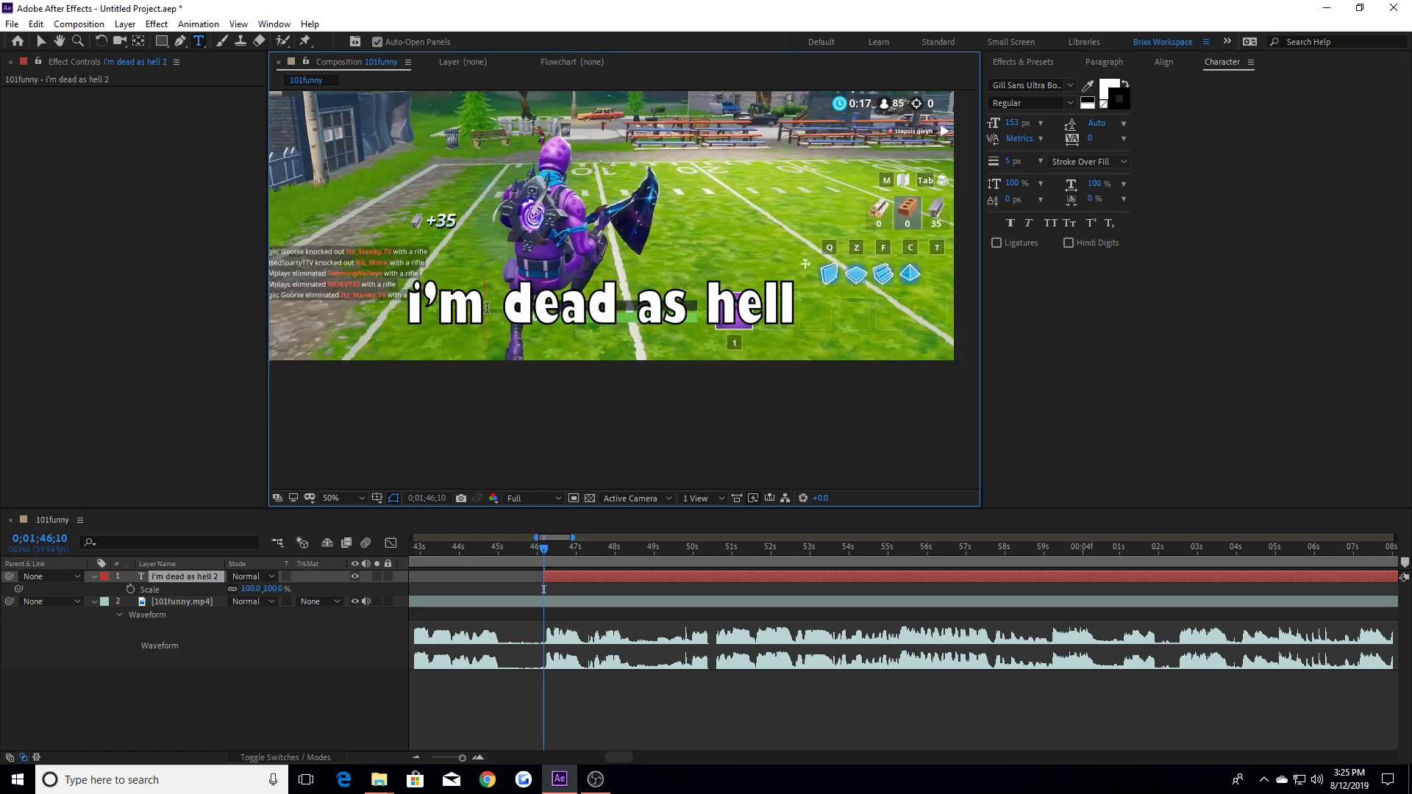
{"action": "triple_click", "coordinate": [487, 308]}
{"action": "left_click", "coordinate": [1116, 108]}
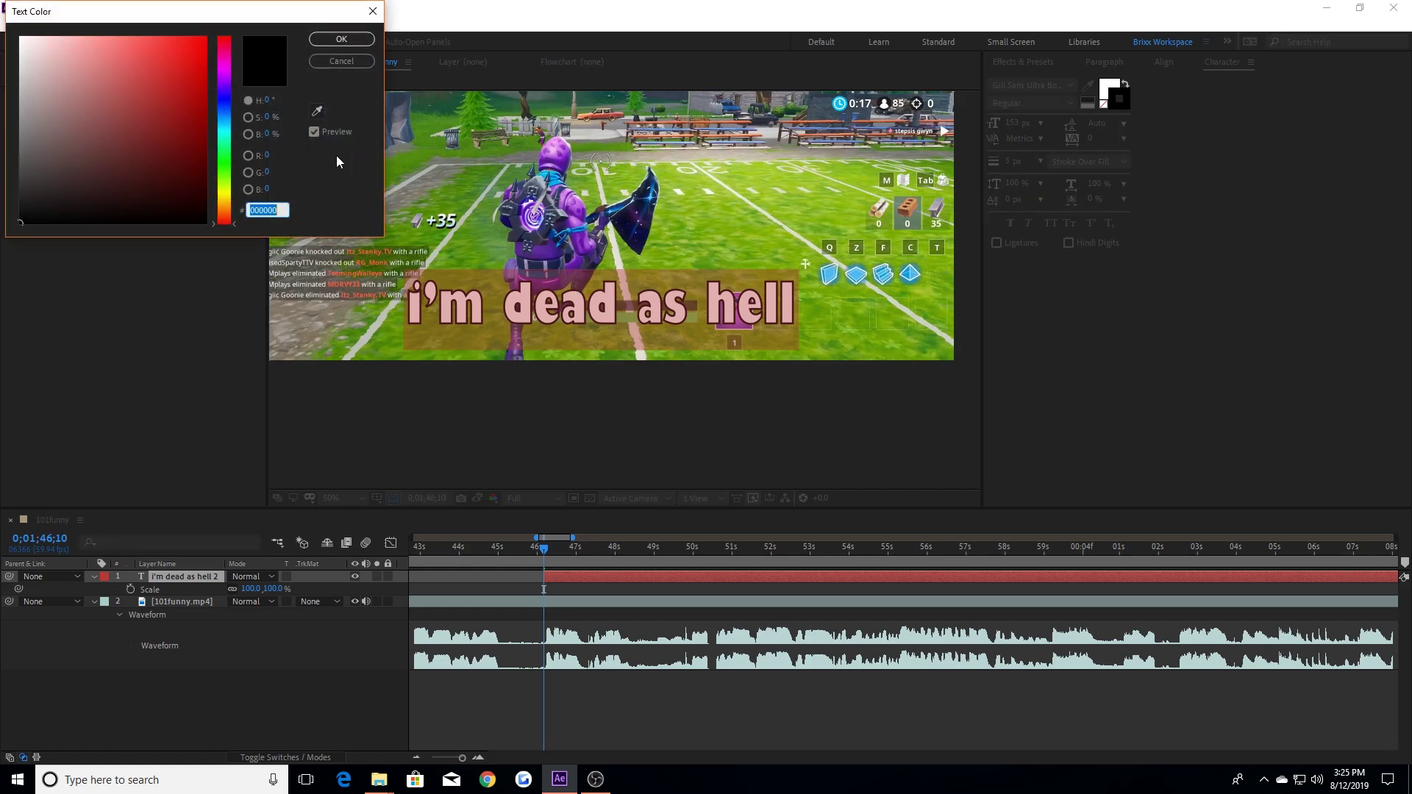
{"action": "left_click", "coordinate": [223, 74]}
{"action": "left_click", "coordinate": [205, 37]}
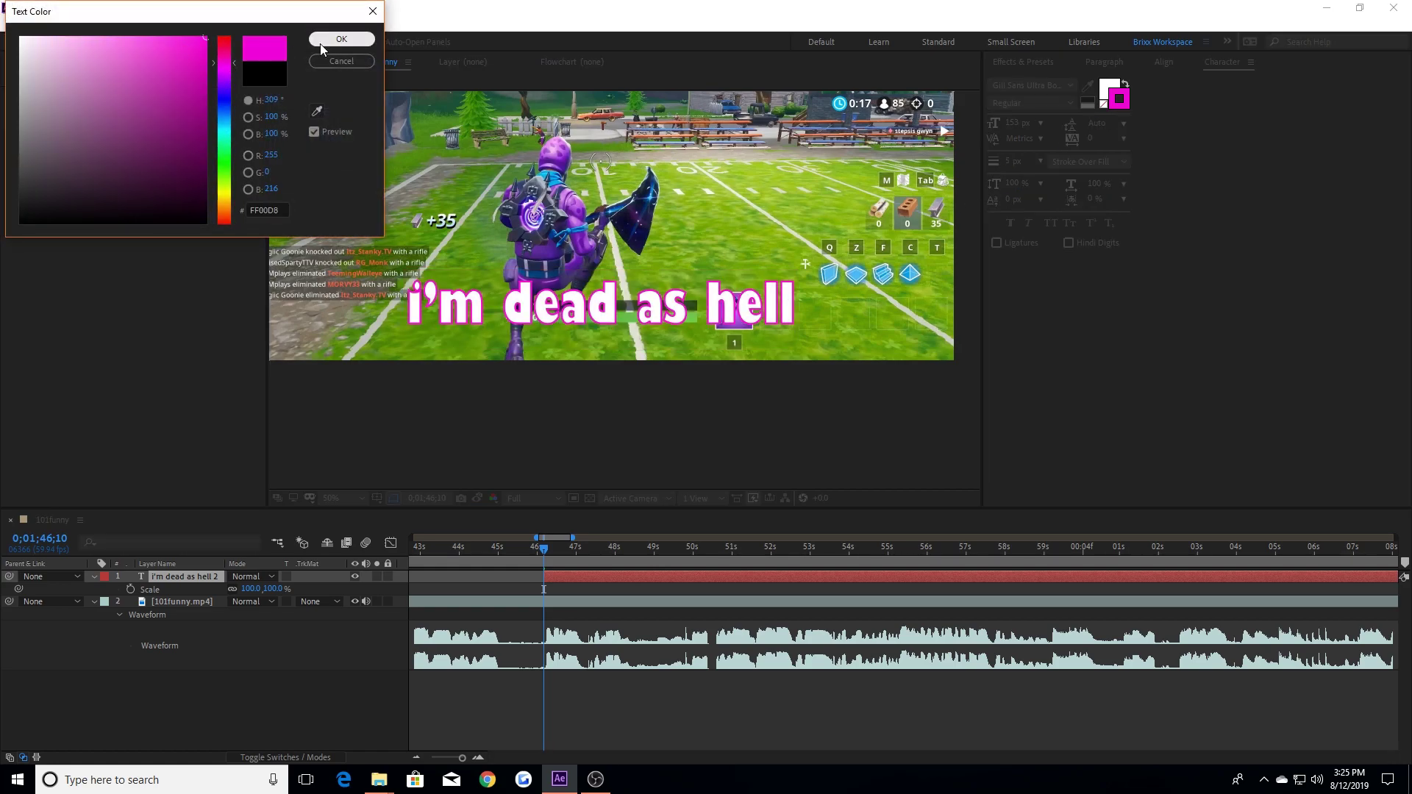
{"action": "left_click", "coordinate": [321, 41]}
Step: Try red FF0000, light orange FFC962 and yellow stroke colors on the caption and return the stroke to black 000000
{"action": "left_click", "coordinate": [1121, 106]}
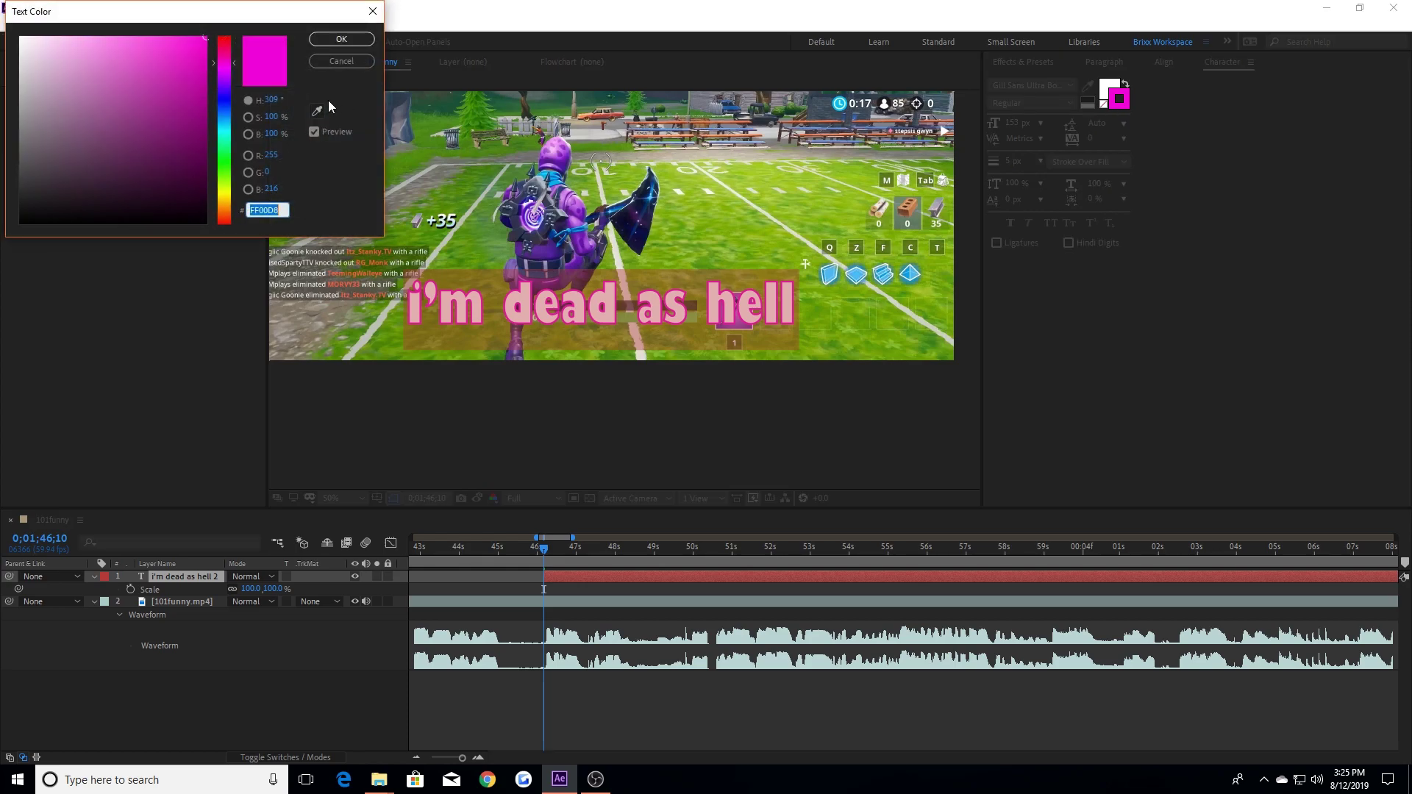
{"action": "left_click", "coordinate": [223, 37]}
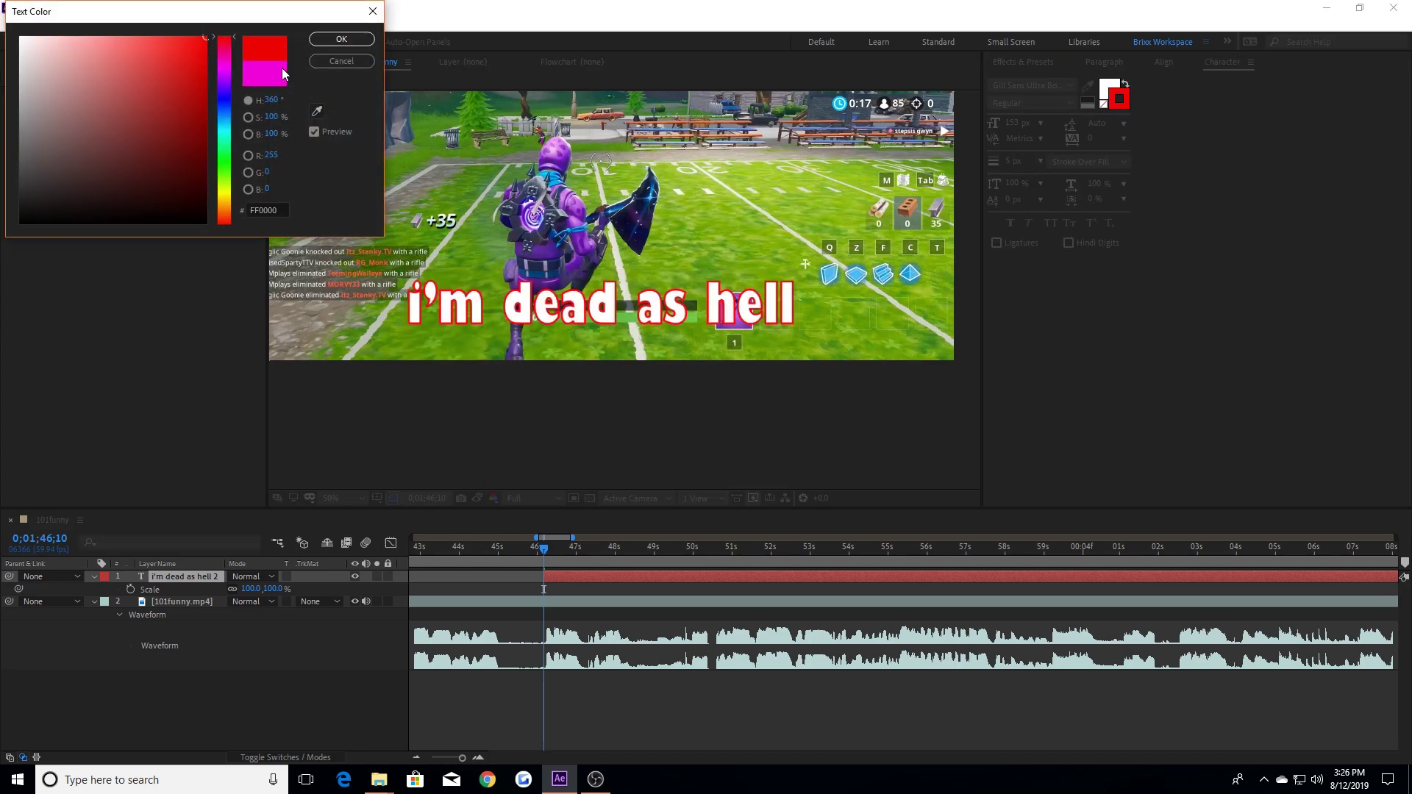
{"action": "left_click_drag", "start_coordinate": [227, 140], "coordinate": [224, 204]}
{"action": "left_click", "coordinate": [136, 122]}
{"action": "left_click", "coordinate": [106, 34]}
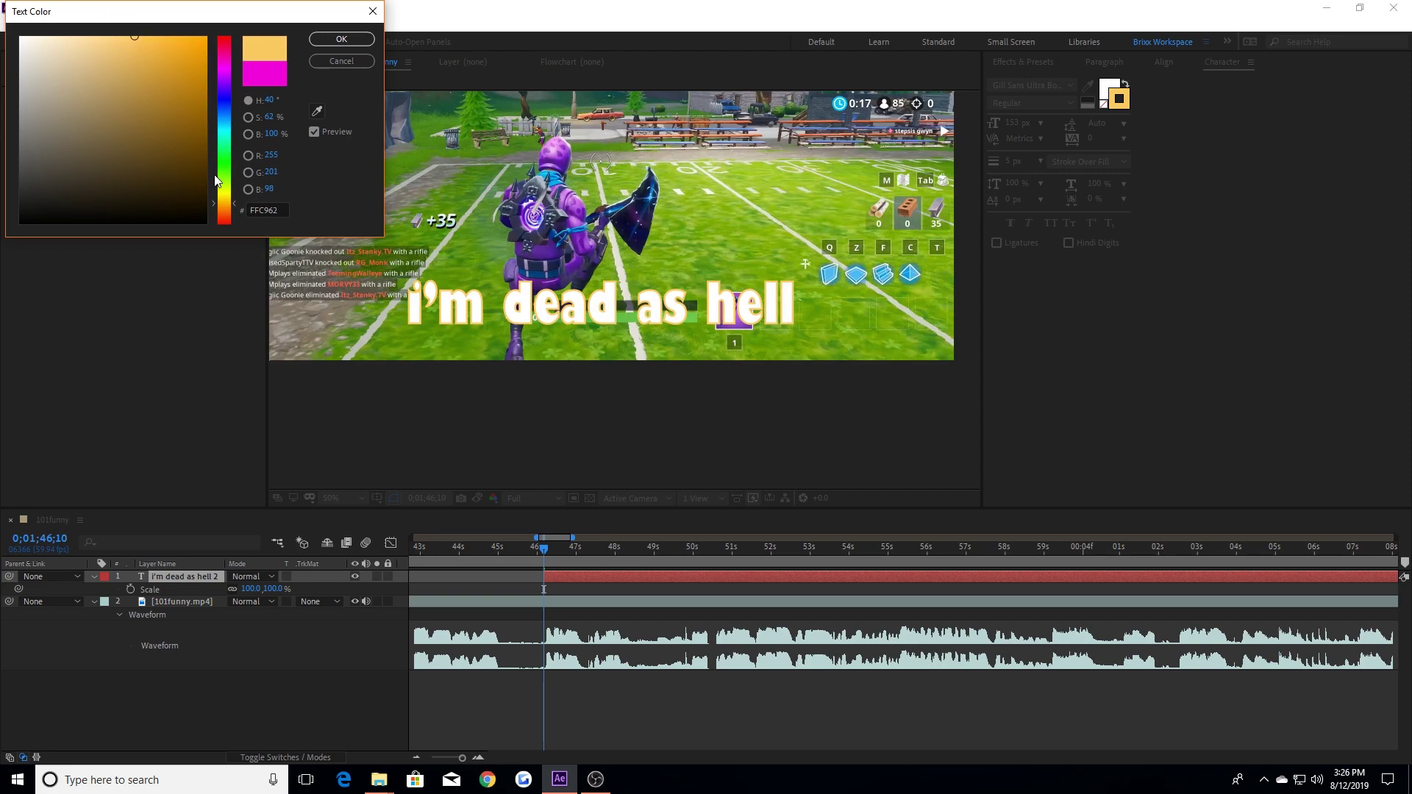
{"action": "left_click", "coordinate": [225, 195]}
{"action": "left_click", "coordinate": [161, 89]}
{"action": "mouse_move", "coordinate": [161, 89]}
{"action": "left_mouse_down"}
{"action": "mouse_move", "coordinate": [148, 20]}
{"action": "mouse_move", "coordinate": [192, 22]}
{"action": "mouse_move", "coordinate": [245, 53]}
{"action": "left_mouse_up"}
{"action": "left_click_drag", "start_coordinate": [200, 93], "coordinate": [2, 372]}
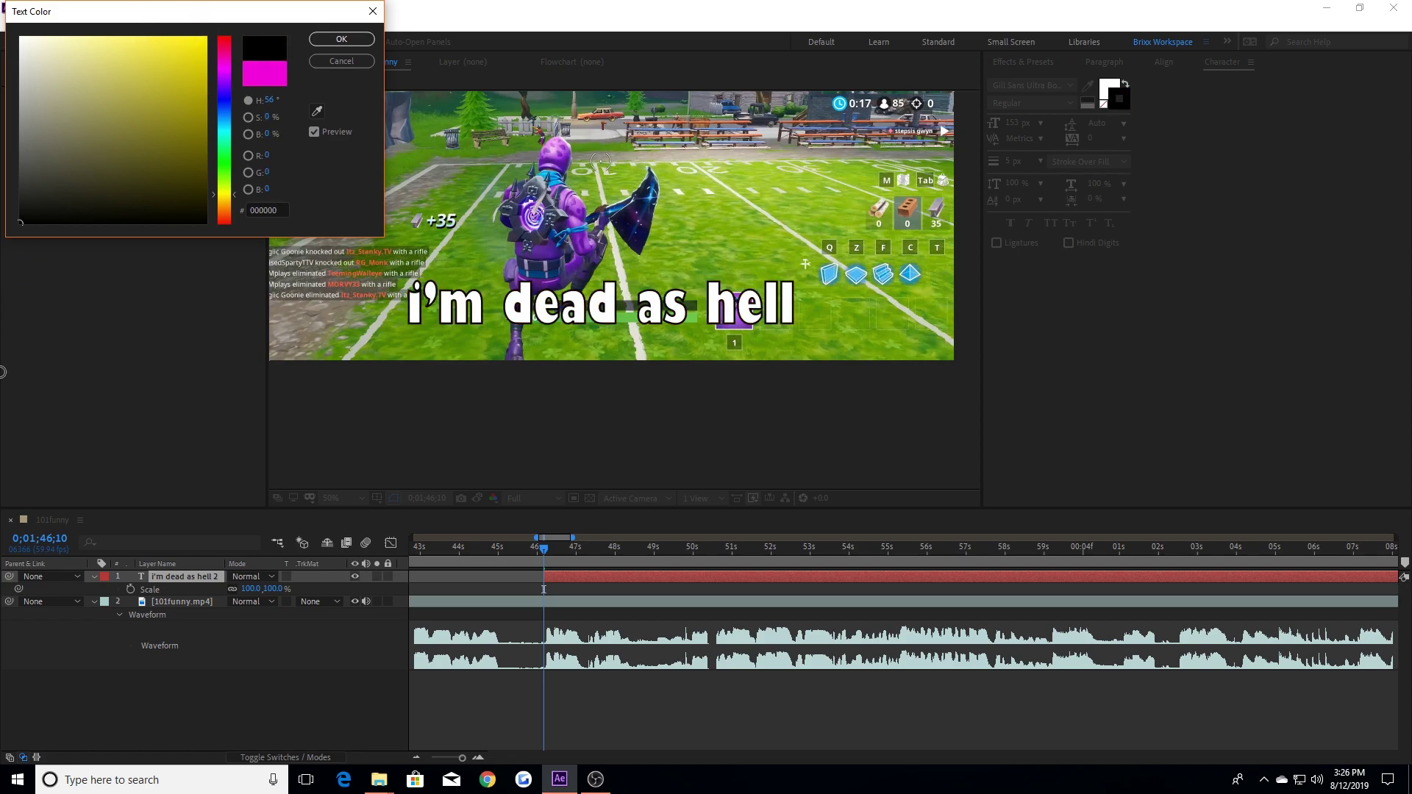
{"action": "left_click", "coordinate": [340, 60]}
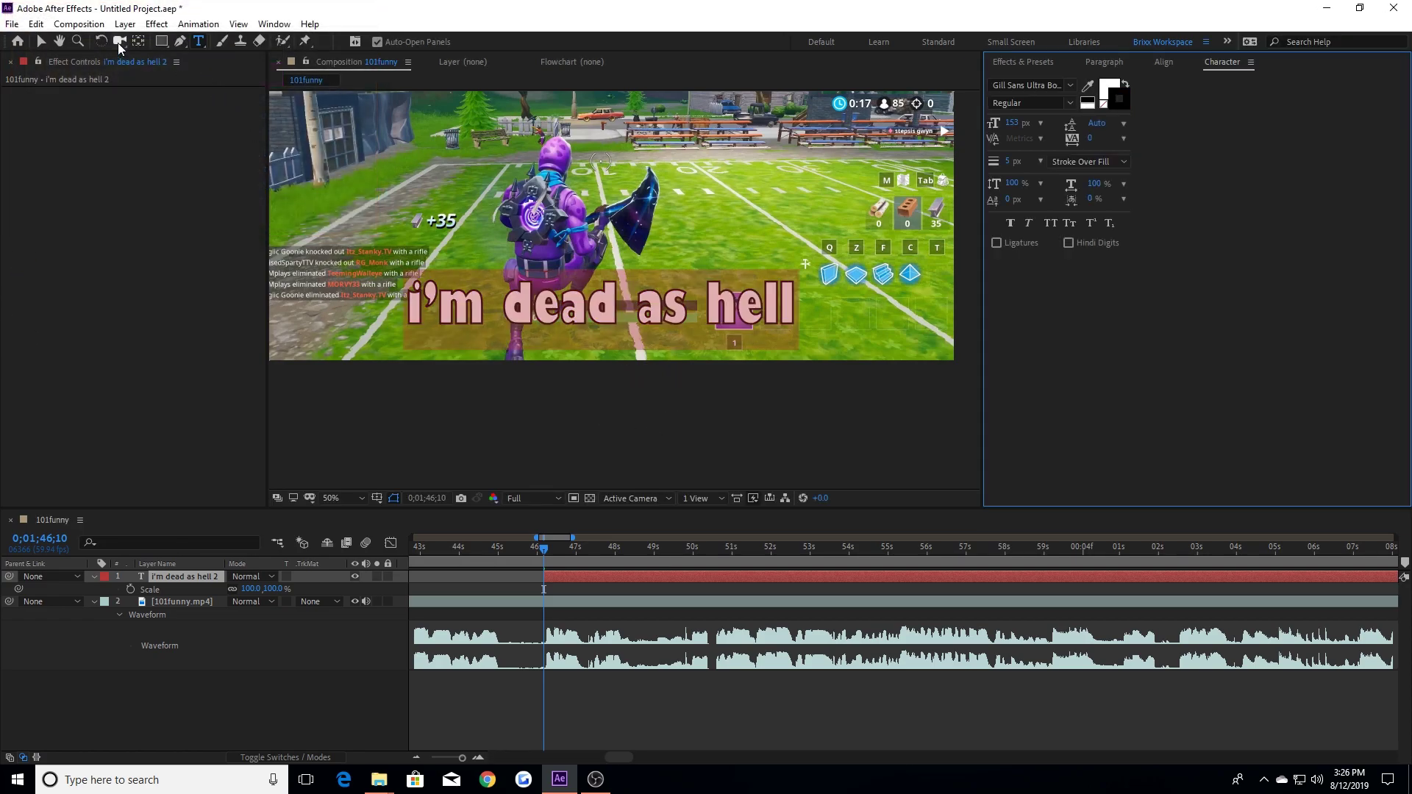
Step: Hide the footage layer's audio waveform and reveal only the caption layer's Scale property in the timeline
{"action": "left_click", "coordinate": [42, 41]}
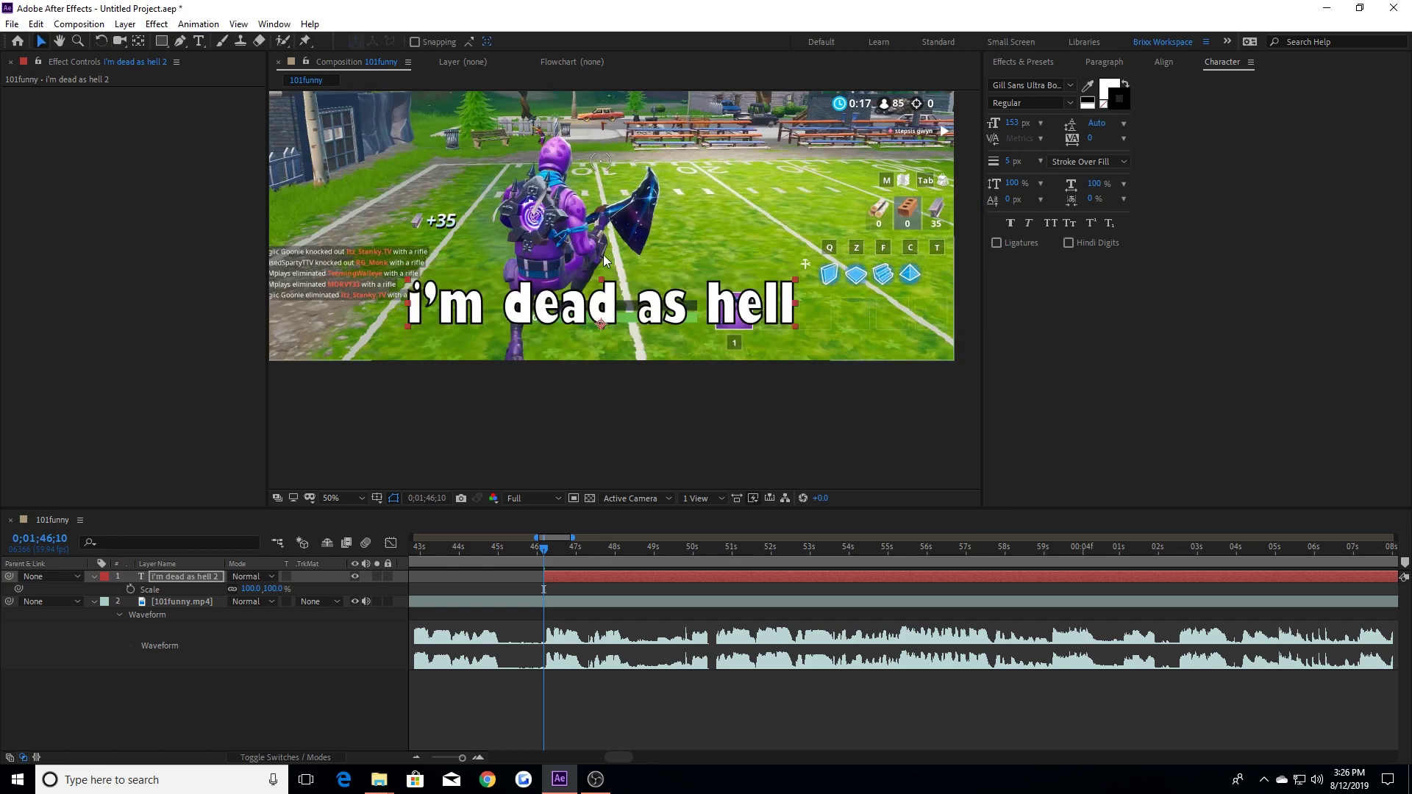
{"action": "scroll", "coordinate": [657, 312], "scroll_direction": "up", "scroll_amount": 2}
{"action": "scroll", "coordinate": [657, 312], "scroll_direction": "down", "scroll_amount": 2}
{"action": "left_click", "coordinate": [173, 666]}
{"action": "key", "text": "u"}
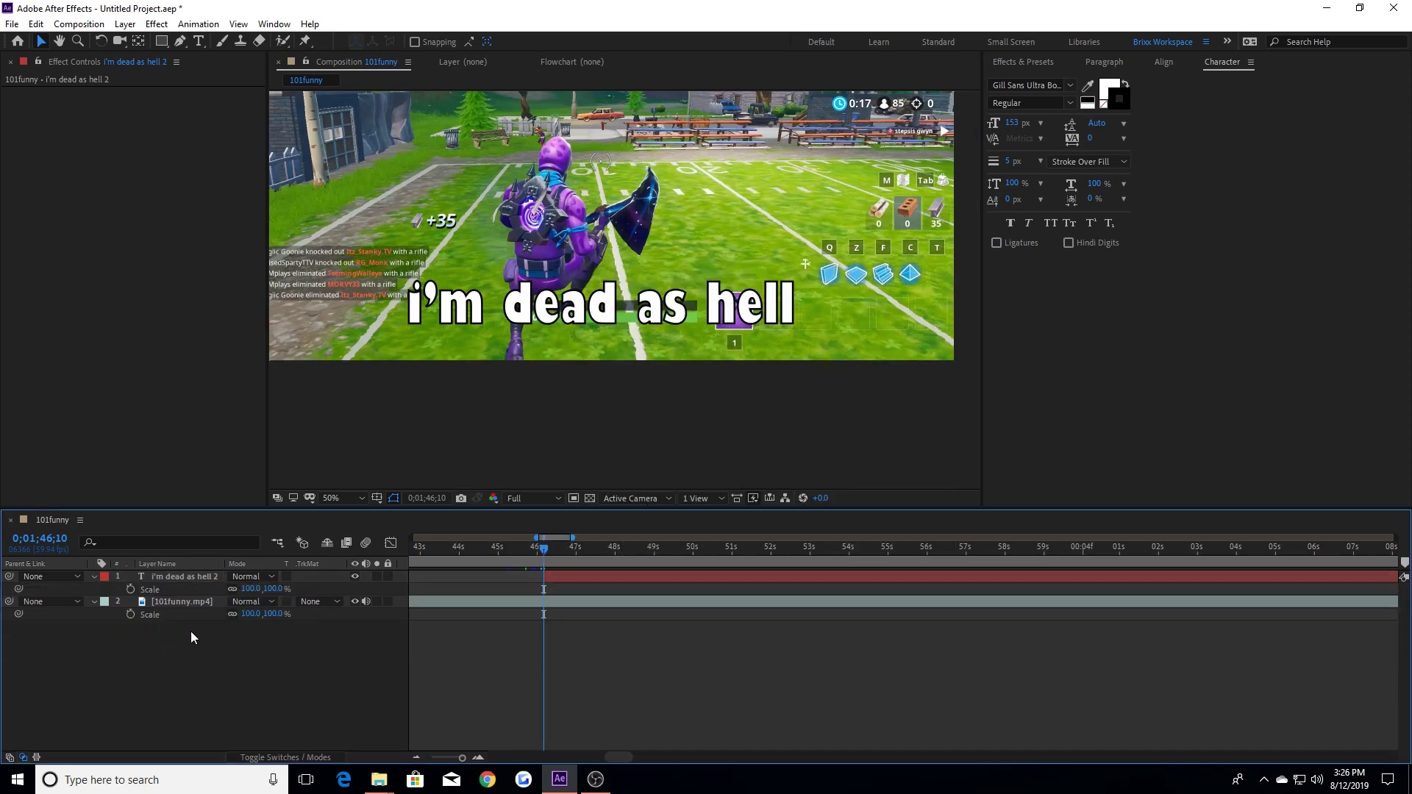
{"action": "left_click", "coordinate": [187, 577]}
{"action": "key", "text": "s"}
Step: Try resizing the caption through its layer's Scale property and undo the change
{"action": "left_click_drag", "start_coordinate": [250, 589], "coordinate": [446, 594]}
{"action": "left_click_drag", "start_coordinate": [253, 589], "coordinate": [778, 561]}
{"action": "left_click_drag", "start_coordinate": [250, 588], "coordinate": [169, 579]}
{"action": "key", "text": "ctrl+z"}
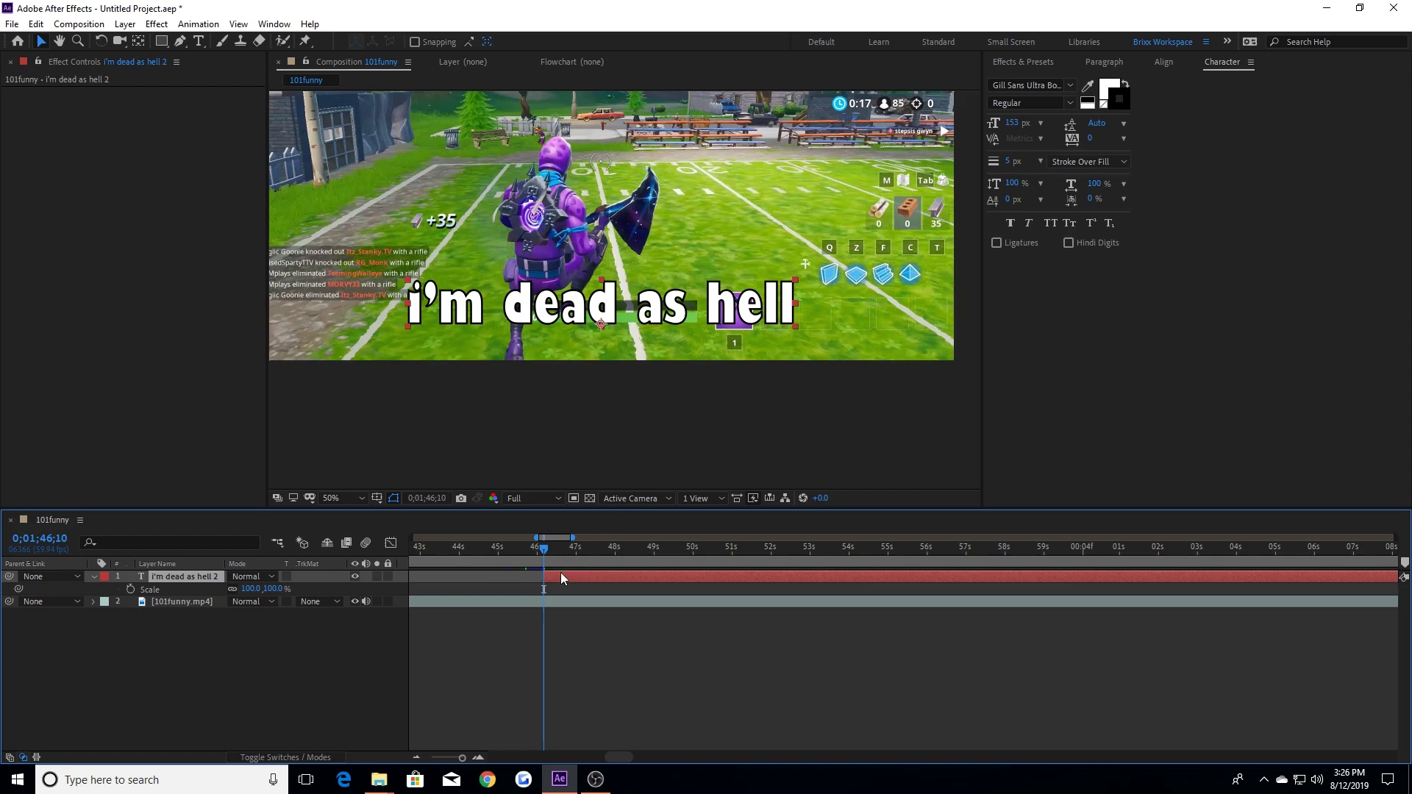
Step: Select the caption's whole text and set its font size to 150 px
{"action": "left_click", "coordinate": [568, 578]}
{"action": "key", "text": "ctrl+t"}
{"action": "left_click", "coordinate": [1018, 124]}
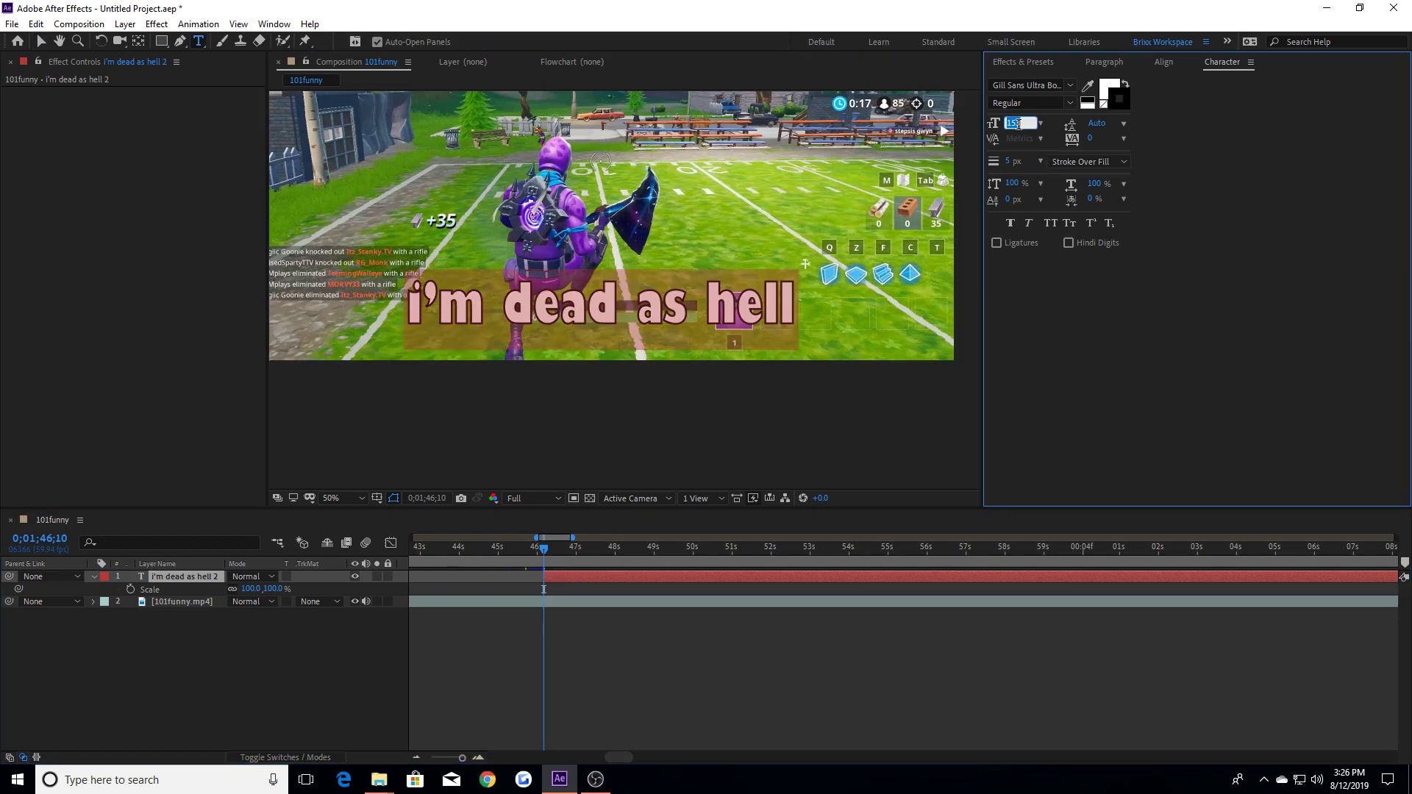
{"action": "type", "text": "150"}
{"action": "key", "text": "Return"}
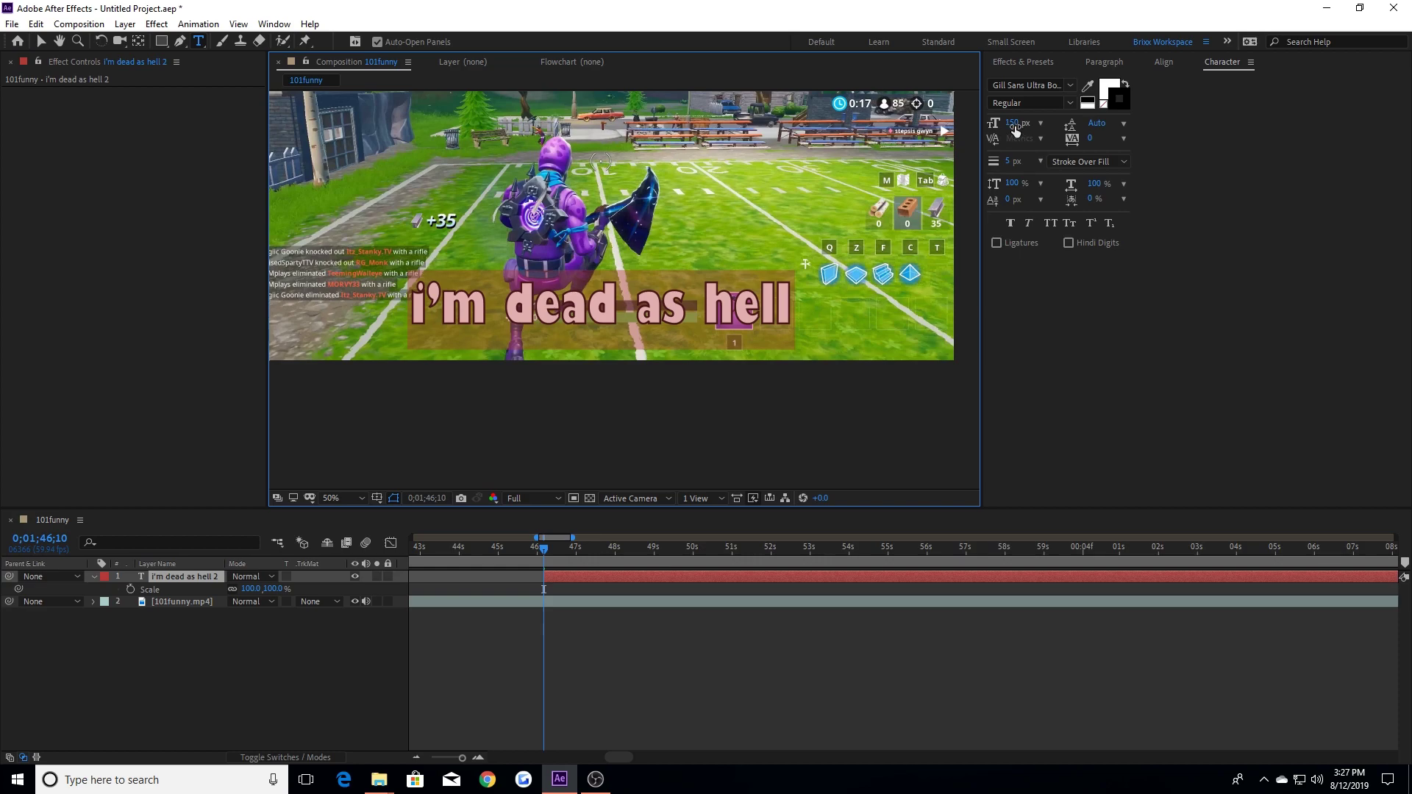
Step: Try font sizes of 241 px and 105 px on the caption and return it to 150 px
{"action": "left_click_drag", "start_coordinate": [1015, 129], "coordinate": [1078, 123]}
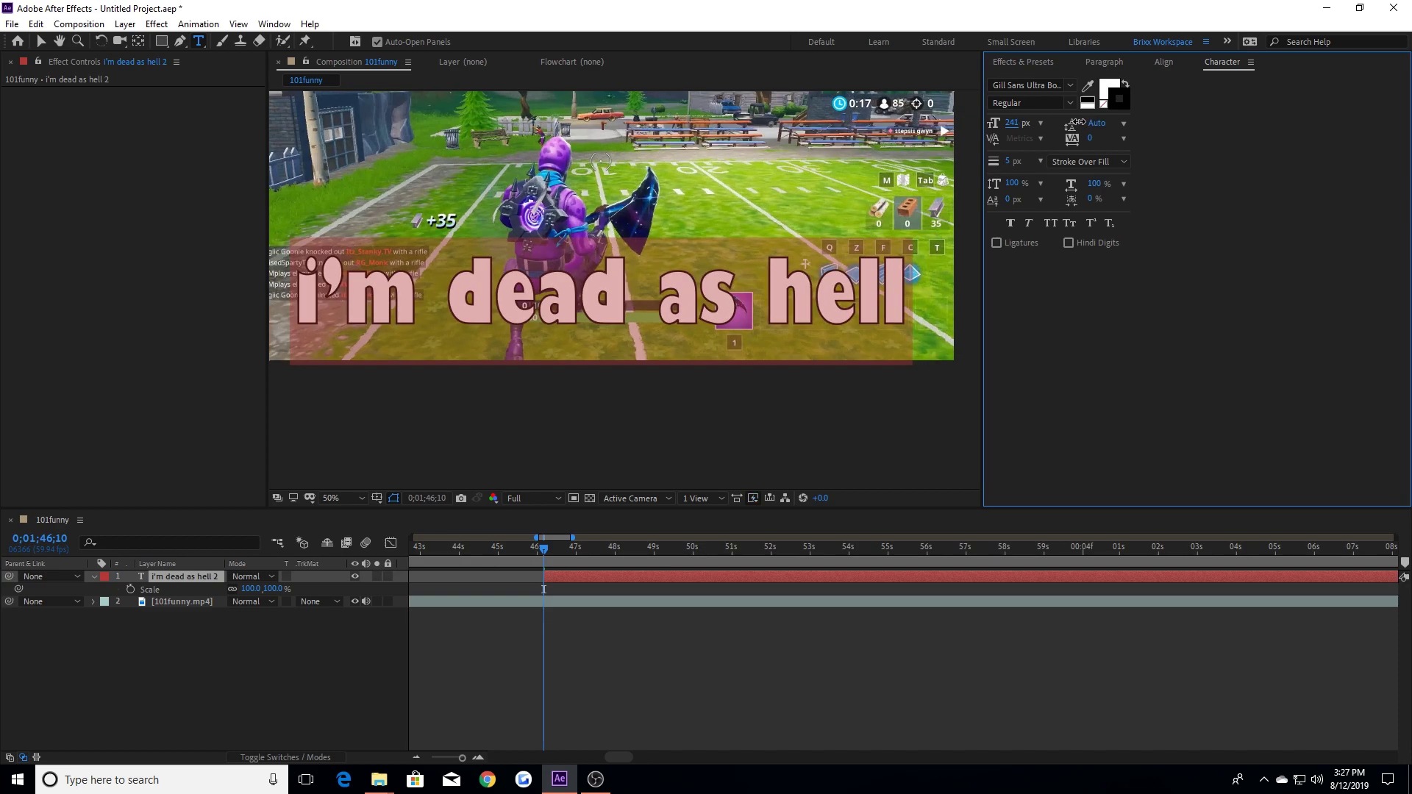
{"action": "left_click", "coordinate": [1013, 123]}
{"action": "type", "text": "105"}
{"action": "key", "text": "Return"}
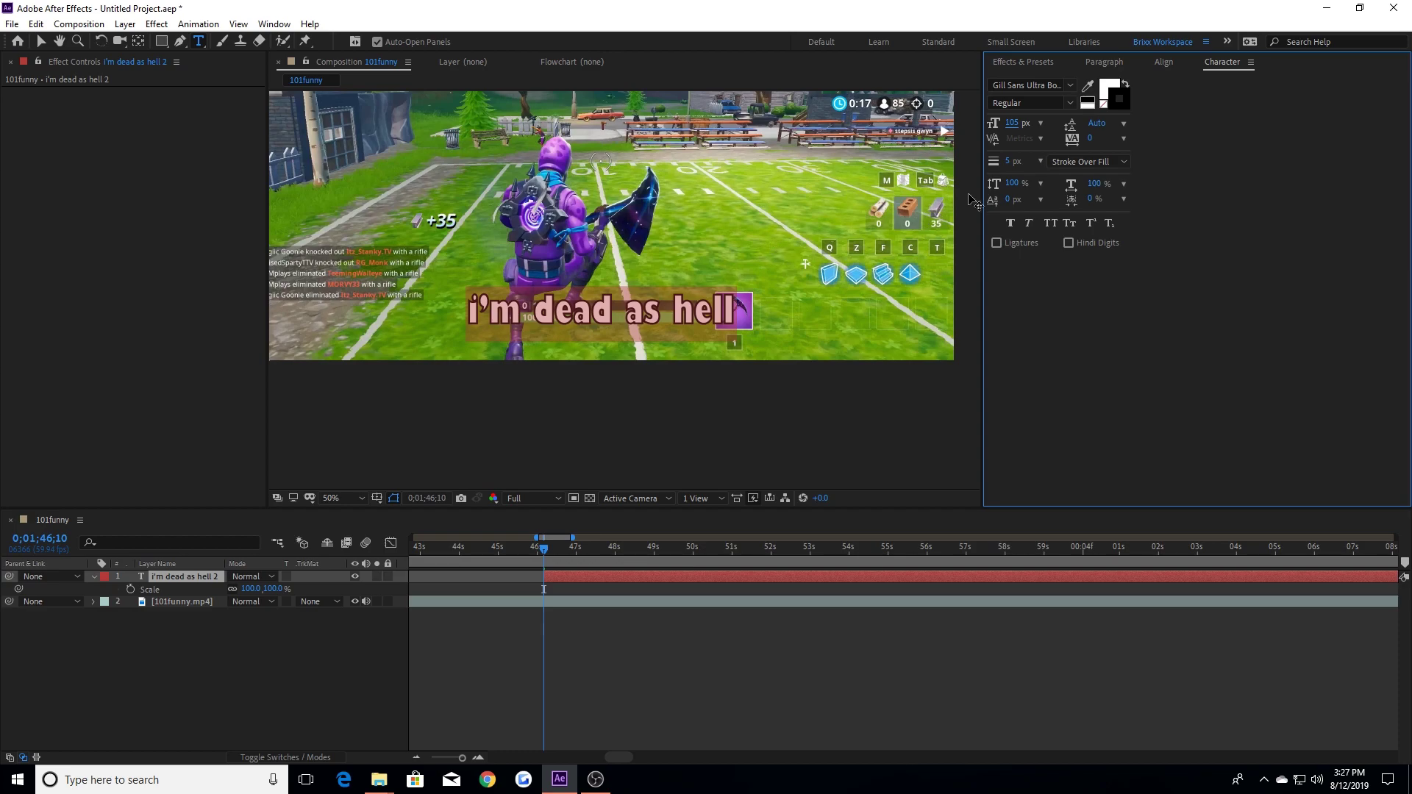
{"action": "left_click", "coordinate": [1013, 123]}
{"action": "type", "text": "15"}
{"action": "key", "text": "Return"}
{"action": "type", "text": "150"}
{"action": "key", "text": "Return"}
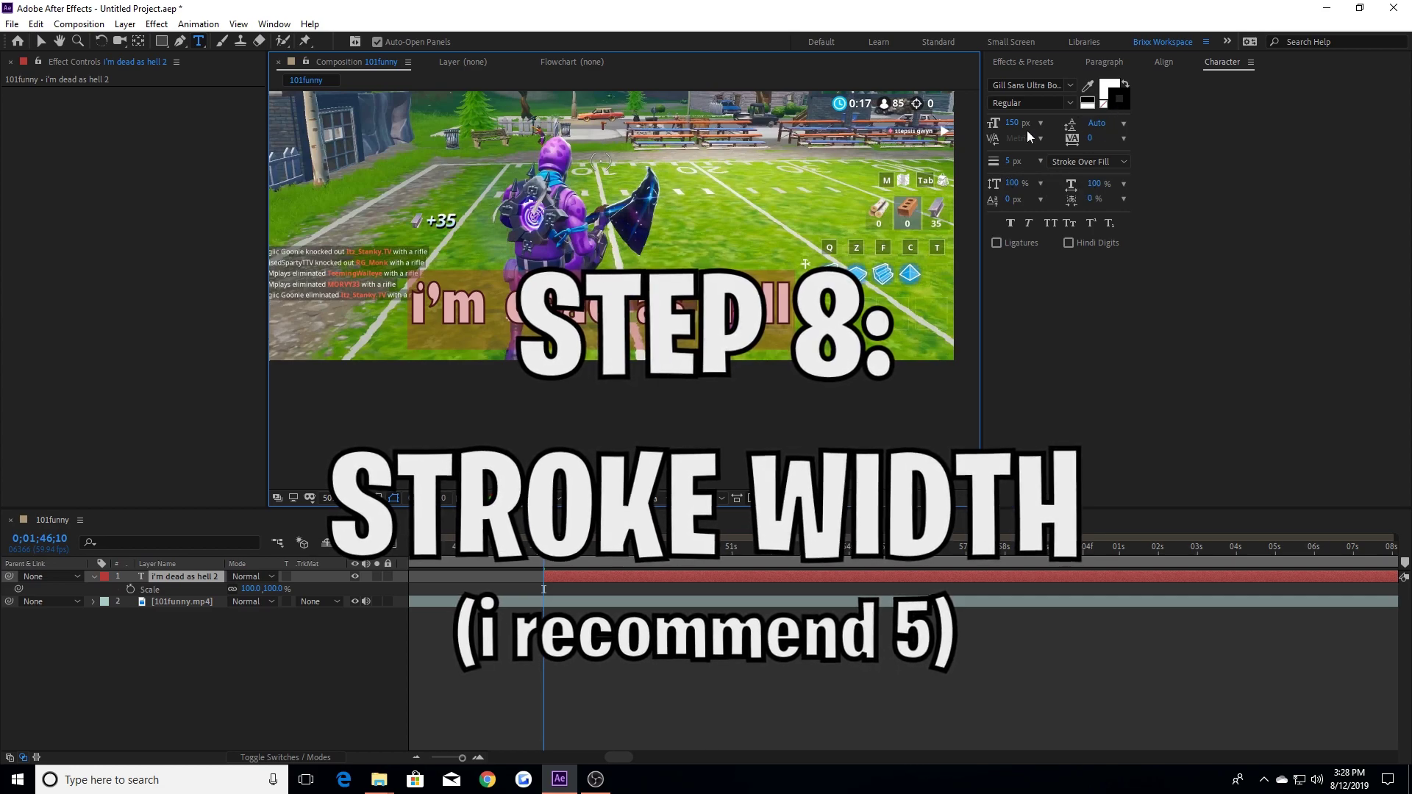
Step: Try stroke widths of 0 and 1 px on the caption text
{"action": "scroll", "coordinate": [602, 307], "scroll_direction": "up", "scroll_amount": 4}
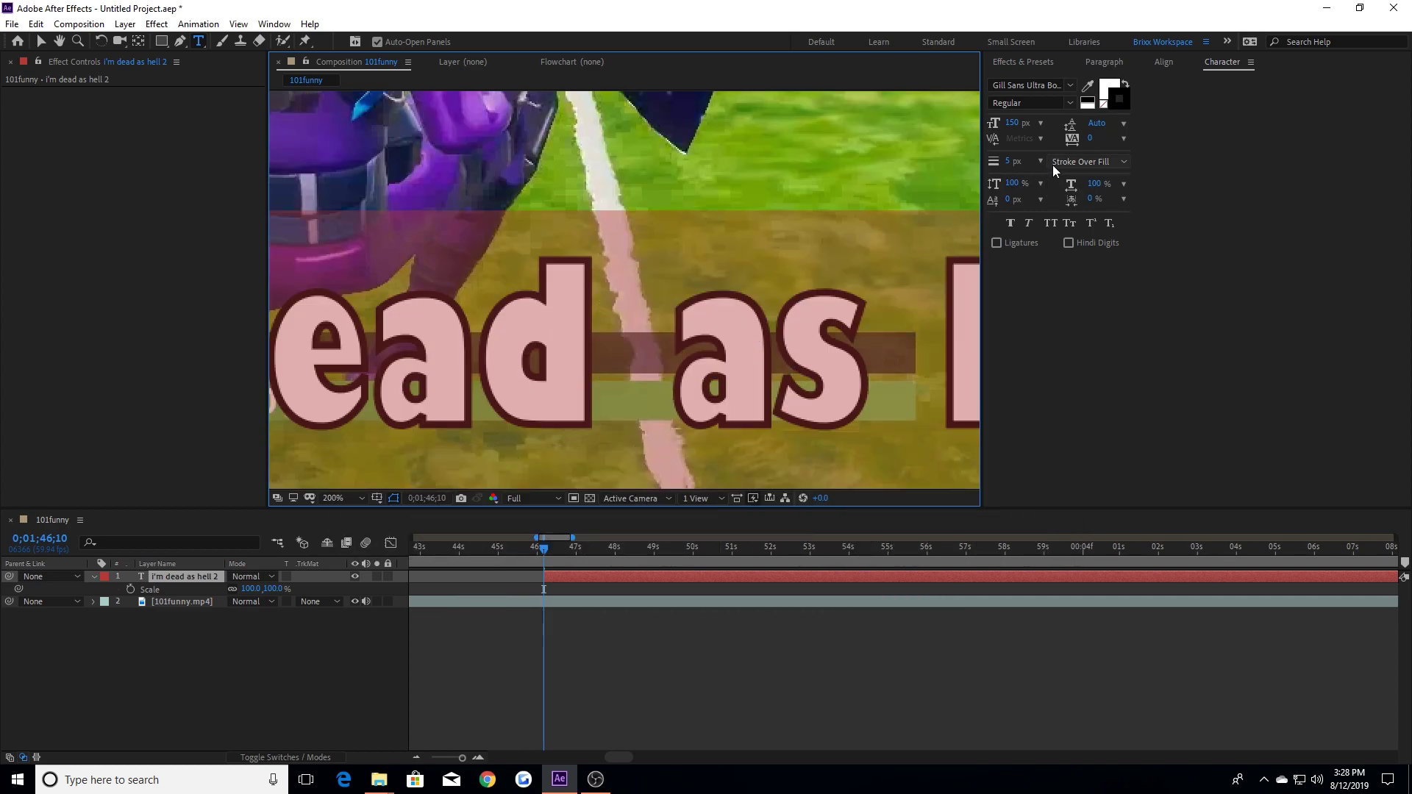
{"action": "left_click", "coordinate": [1009, 161]}
{"action": "type", "text": "0"}
{"action": "key", "text": "Return"}
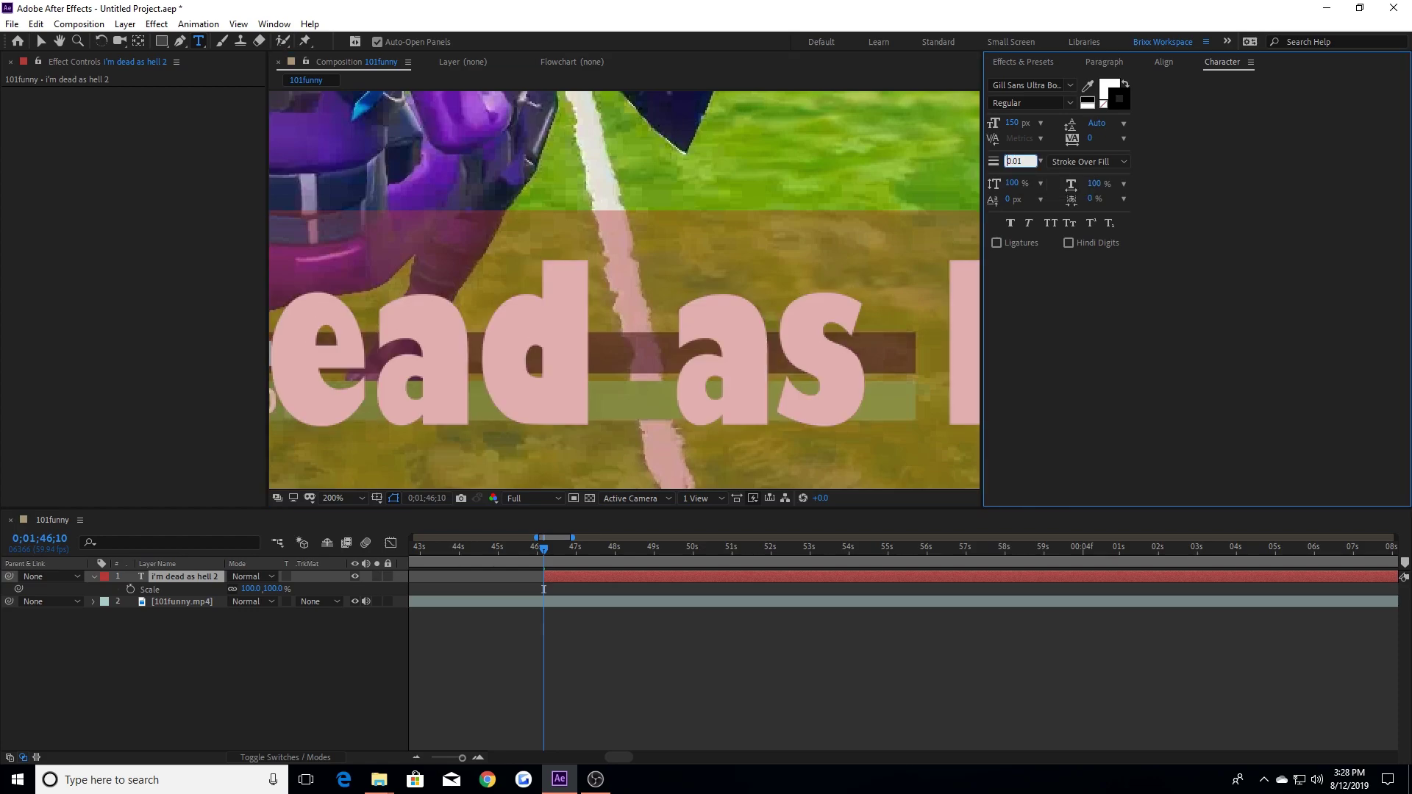
{"action": "type", "text": "1"}
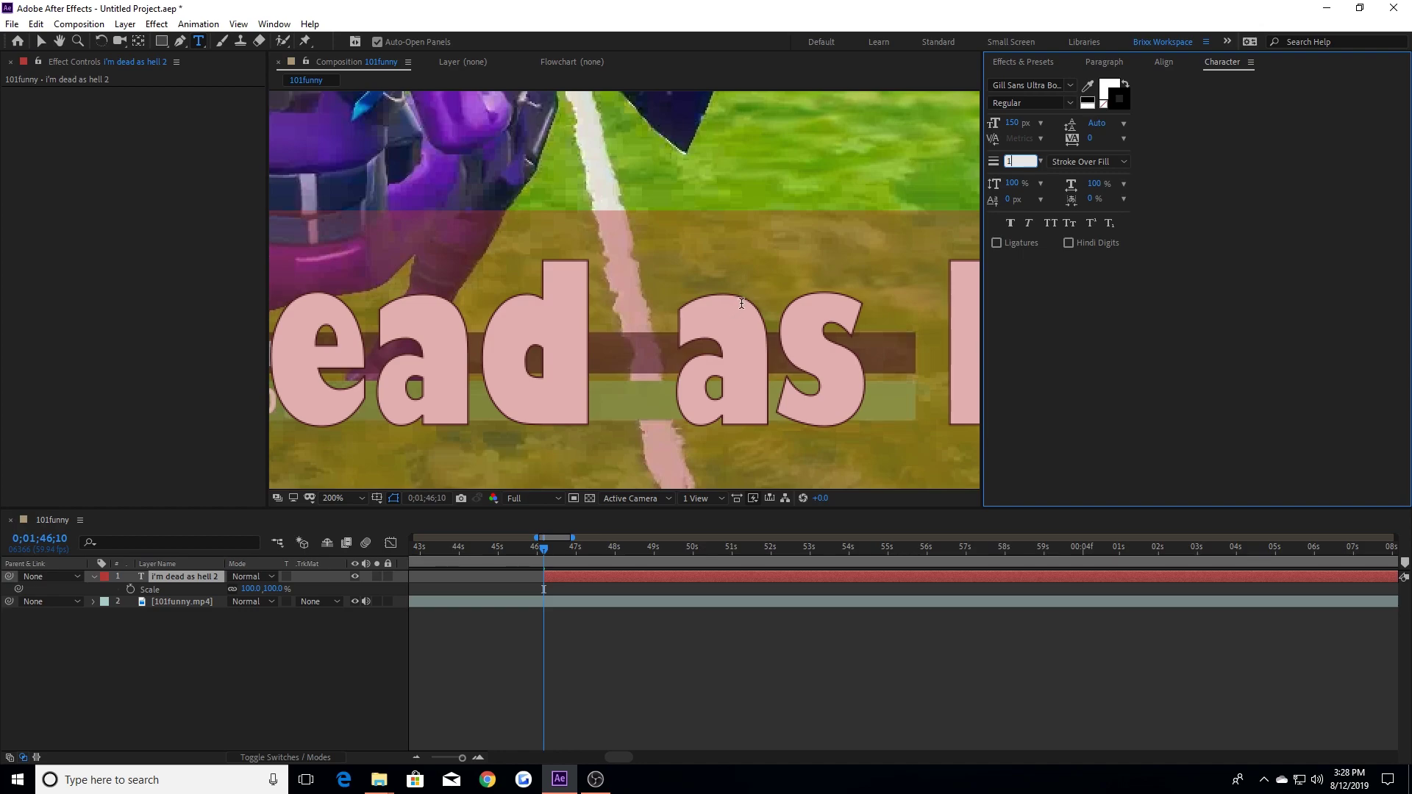
{"action": "scroll", "coordinate": [741, 303], "scroll_direction": "down", "scroll_amount": 2}
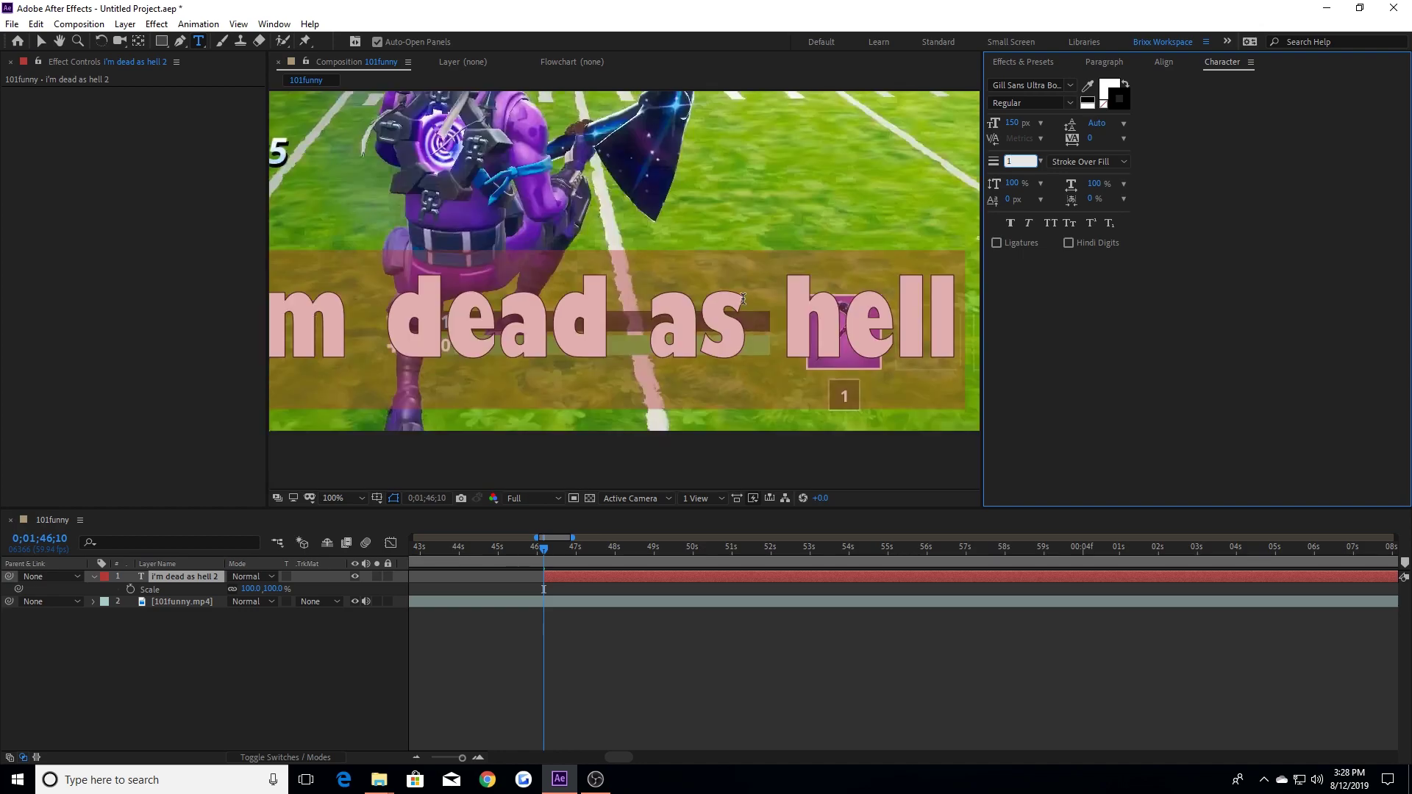
Step: Try a 10 px stroke width on the caption text and set it back to 5 px
{"action": "left_click", "coordinate": [1015, 163]}
{"action": "left_click_drag", "start_coordinate": [1016, 163], "coordinate": [987, 170]}
{"action": "type", "text": "10"}
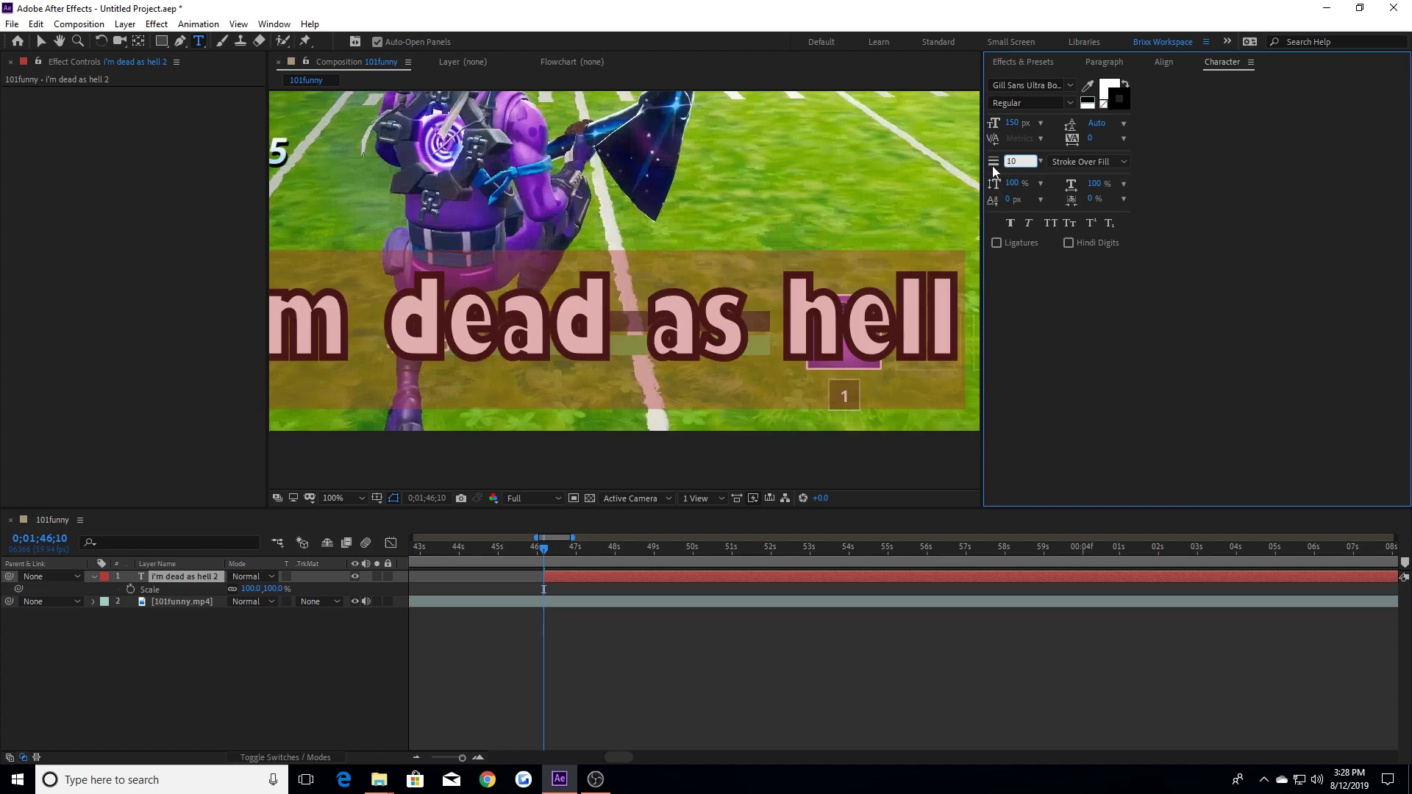
{"action": "key", "text": "BackSpace"}
{"action": "key", "text": "BackSpace"}
{"action": "type", "text": "5"}
{"action": "key", "text": "Return"}
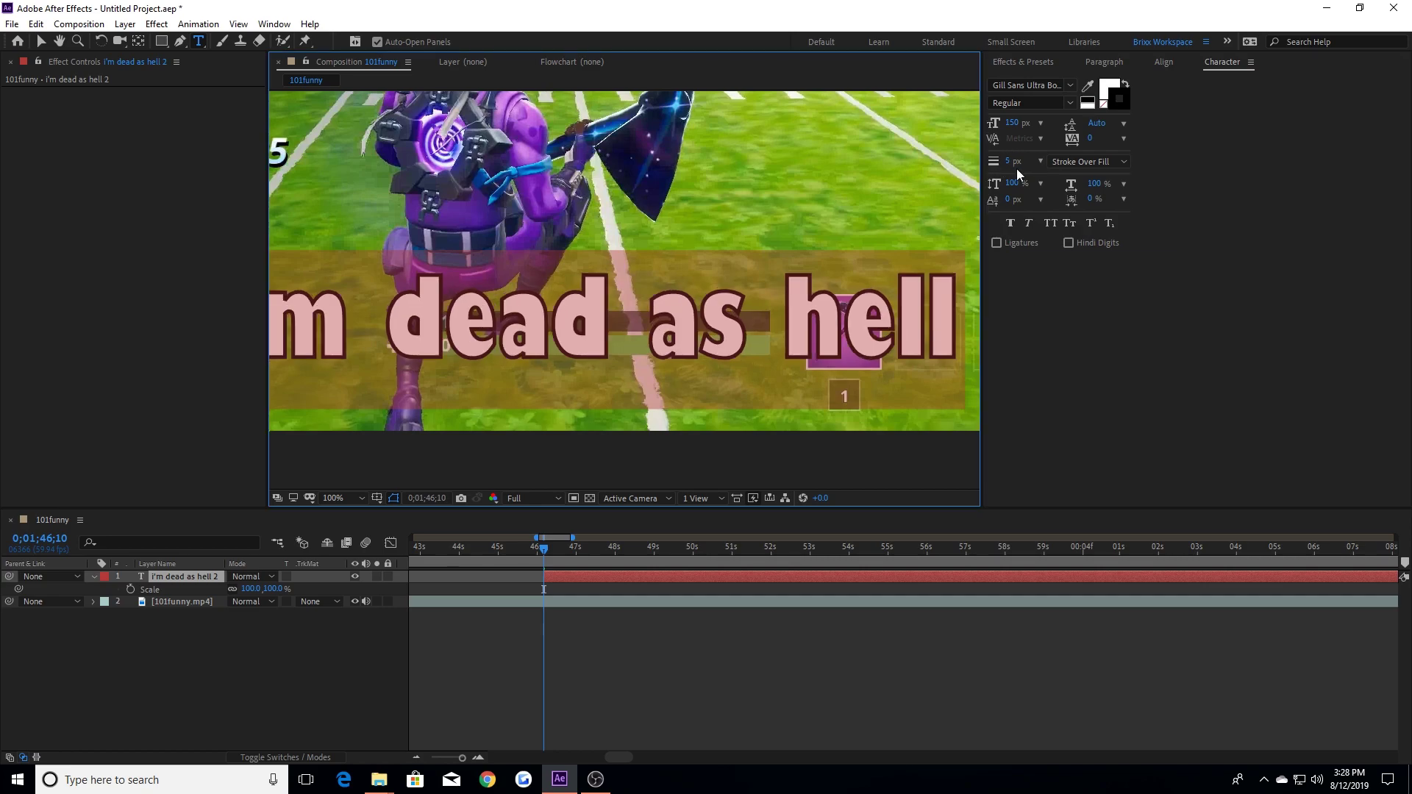
Step: Try Fill Over Stroke on the caption text and return it to Stroke Over Fill
{"action": "key", "text": "period"}
{"action": "key", "text": "comma"}
{"action": "left_click", "coordinate": [1087, 161]}
{"action": "left_click", "coordinate": [1074, 180]}
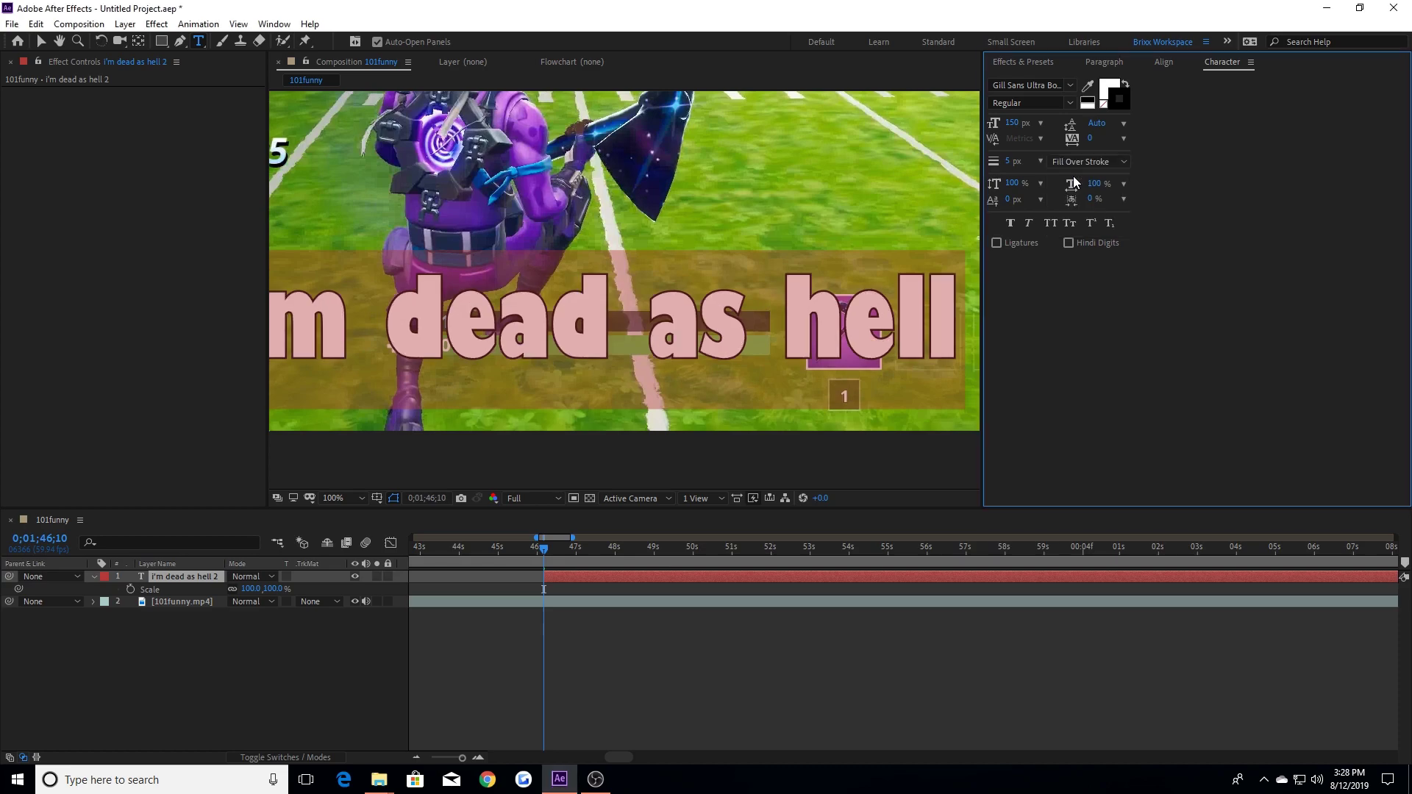
{"action": "left_click", "coordinate": [1079, 162]}
{"action": "left_click", "coordinate": [1078, 176]}
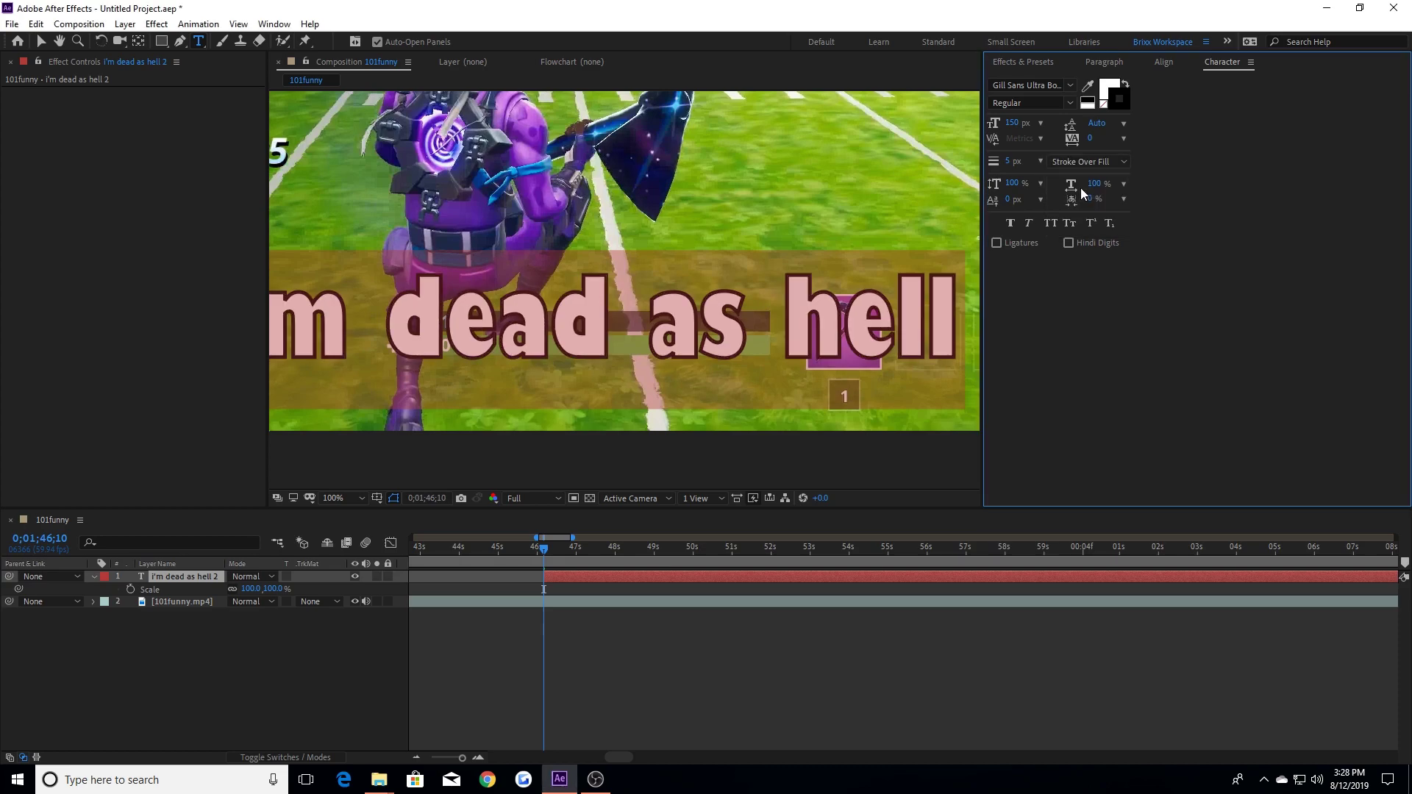
{"action": "left_click", "coordinate": [1079, 165]}
{"action": "left_click", "coordinate": [1078, 176]}
{"action": "left_click", "coordinate": [1078, 160]}
{"action": "left_click", "coordinate": [1078, 192]}
Step: Try stretching the caption text vertically and then horizontally to 196%, and undo both changes
{"action": "left_click_drag", "start_coordinate": [1016, 188], "coordinate": [1160, 177]}
{"action": "key", "text": "ctrl+z"}
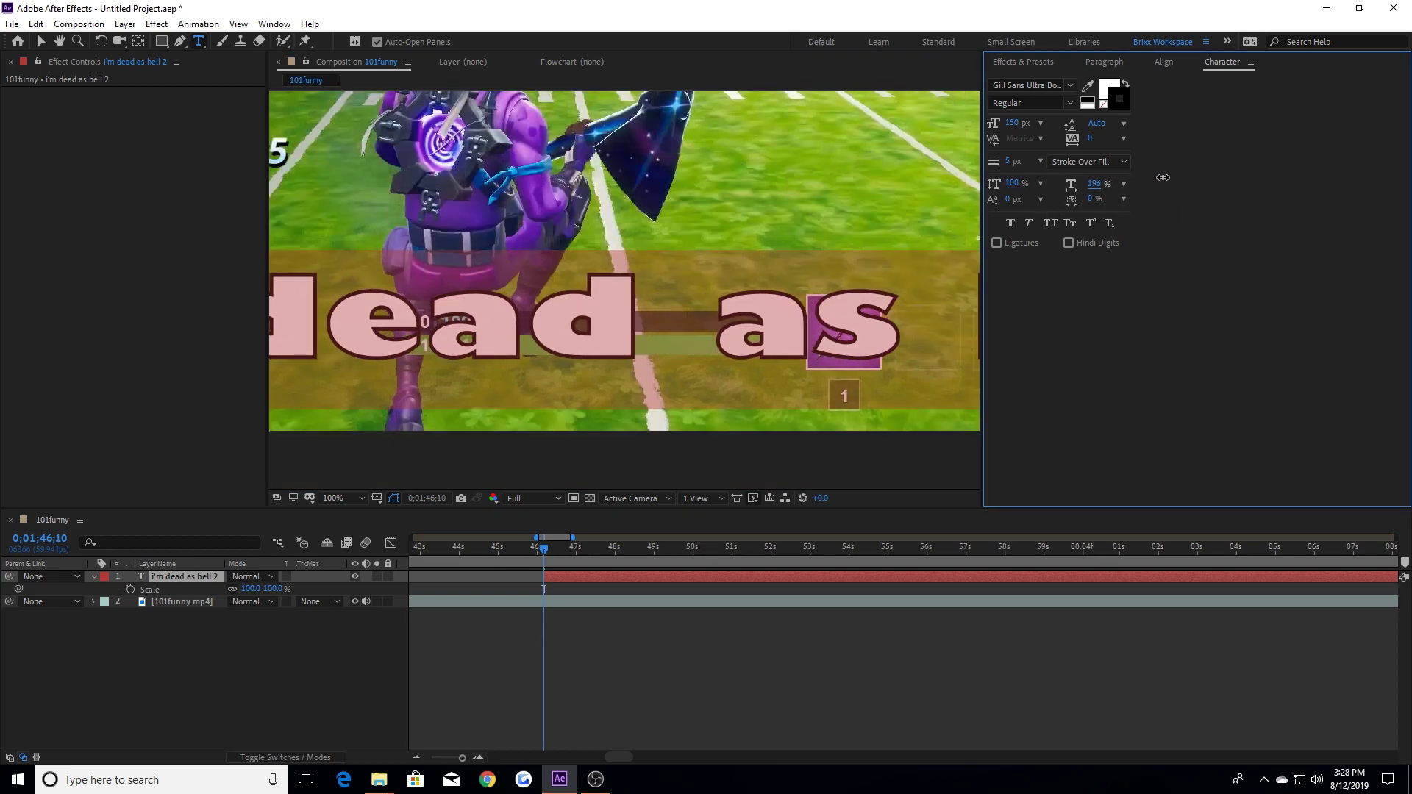
{"action": "key", "text": "ctrl+z"}
Step: Try raising the caption's baseline shift and setting its tsume to 100%, undoing both changes
{"action": "left_click_drag", "start_coordinate": [1010, 203], "coordinate": [1059, 210]}
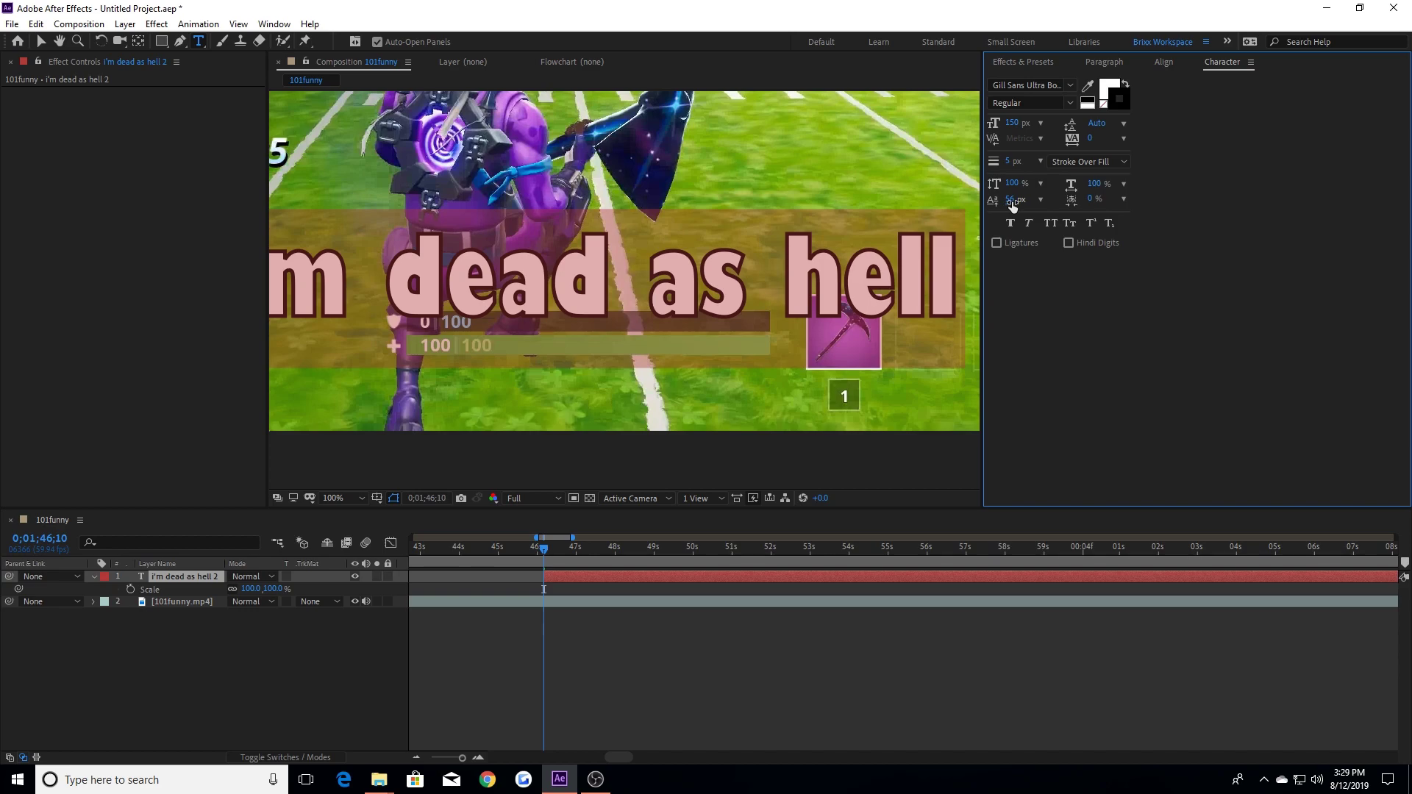
{"action": "key", "text": "ctrl+z"}
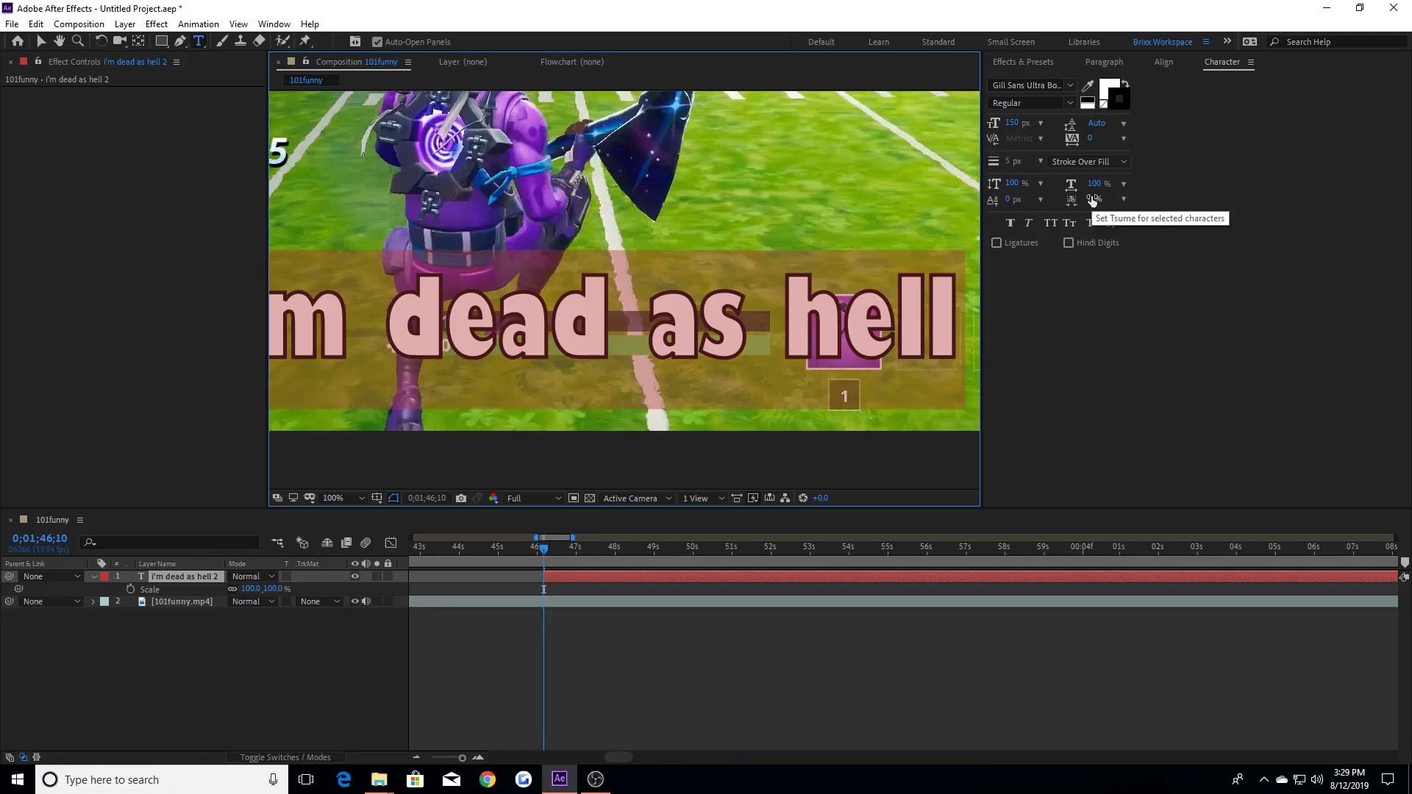
{"action": "left_click_drag", "start_coordinate": [1093, 199], "coordinate": [1327, 193]}
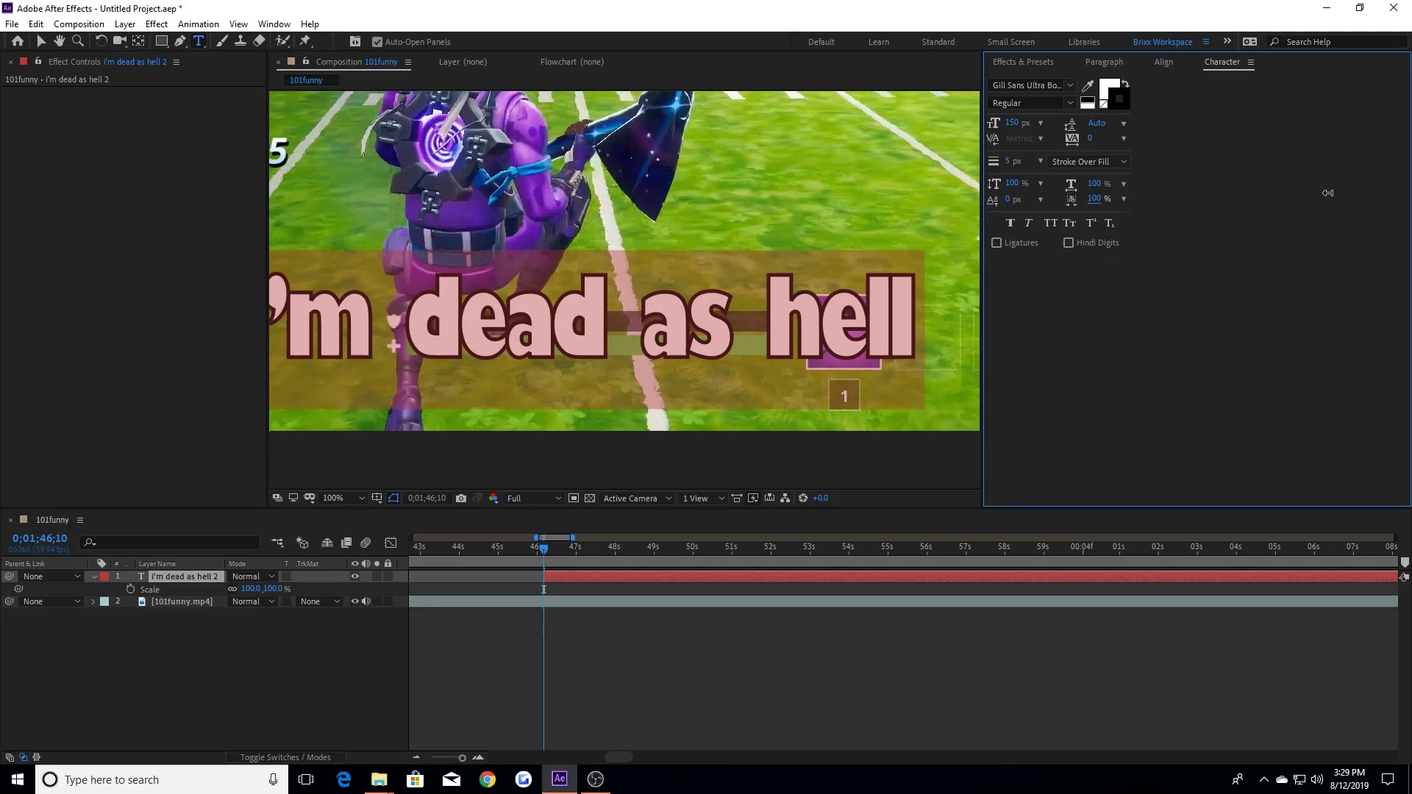
{"action": "key", "text": "ctrl+z"}
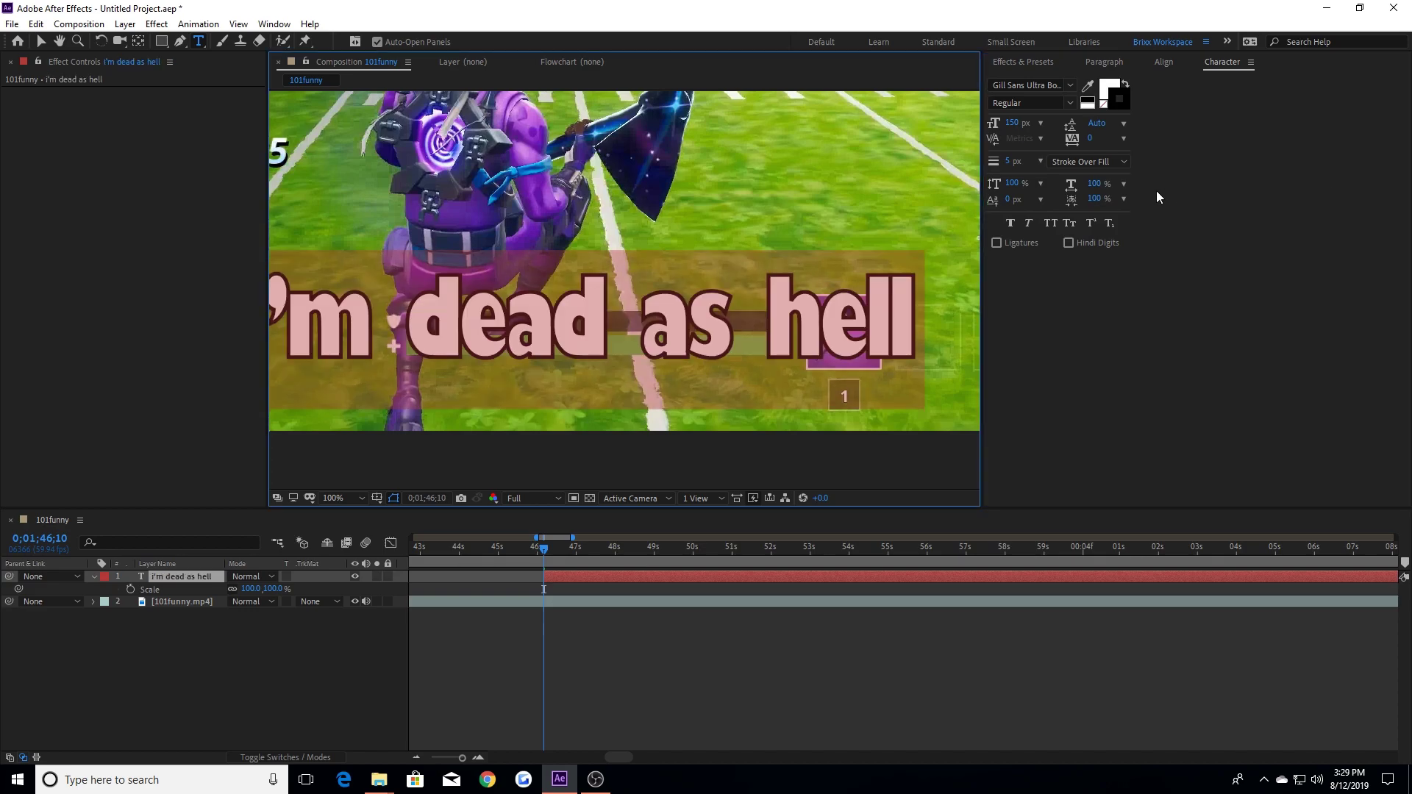
{"action": "key", "text": "ctrl+z"}
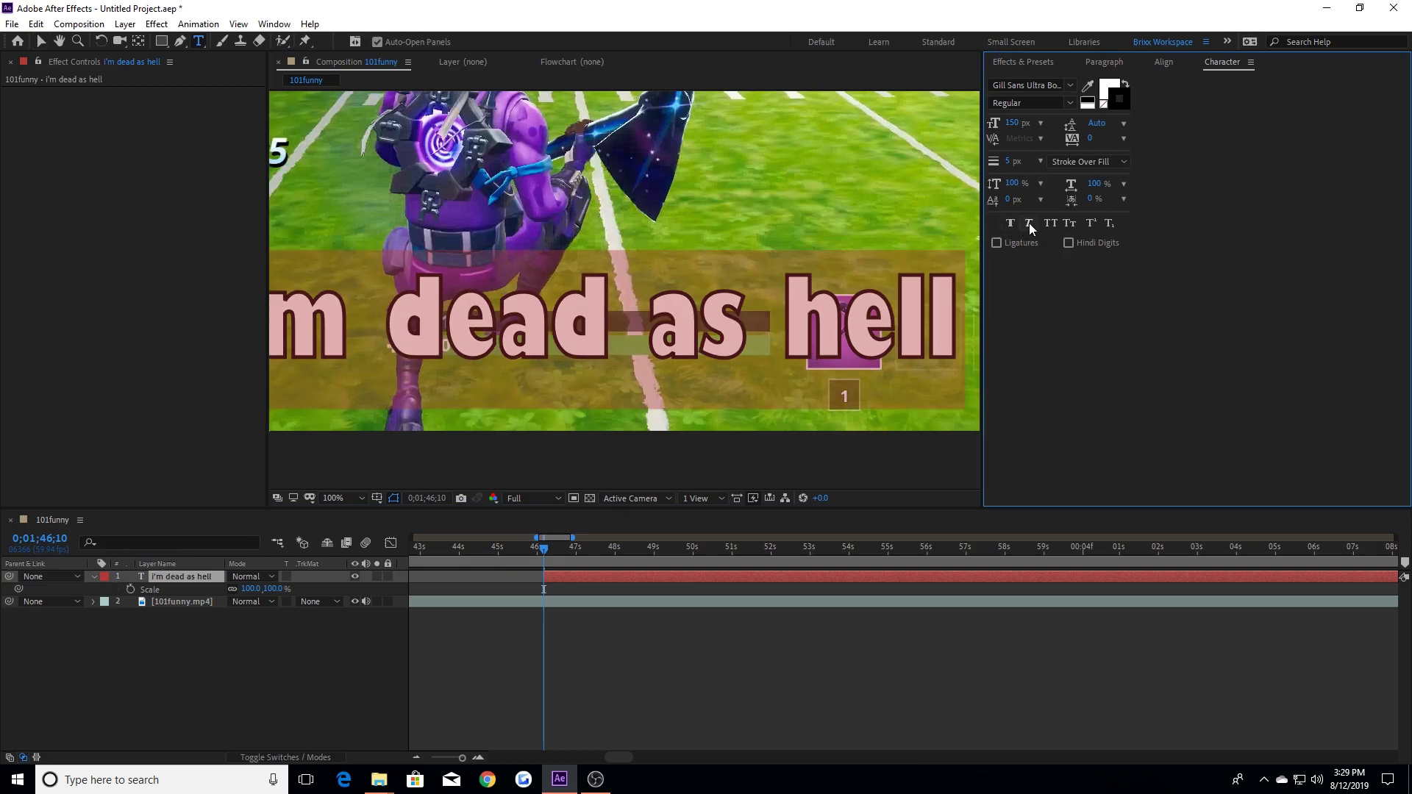
Step: Try faux italic and all caps on the caption, turn both off again and finish editing the text
{"action": "left_click", "coordinate": [1029, 225]}
{"action": "left_click", "coordinate": [1030, 224]}
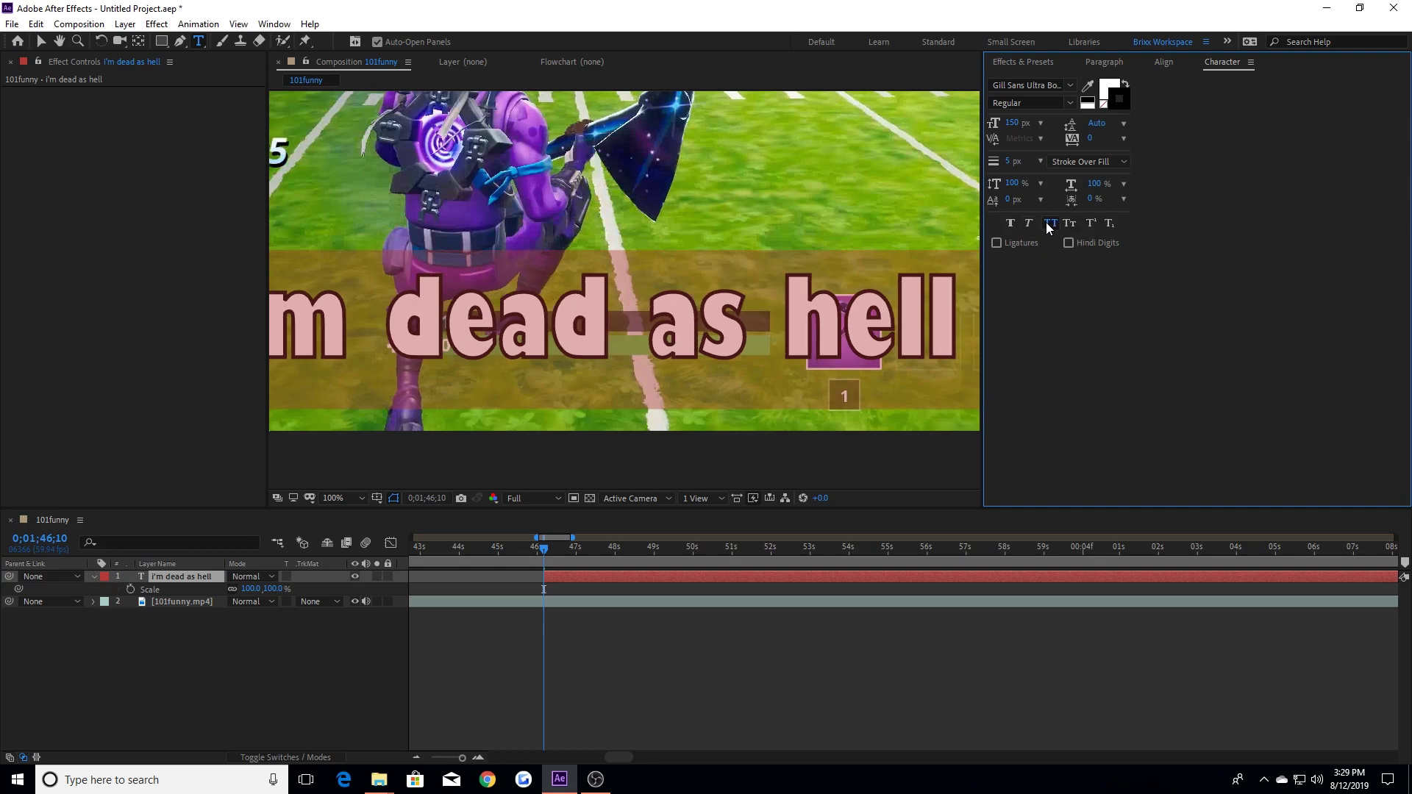
{"action": "left_click", "coordinate": [1049, 223]}
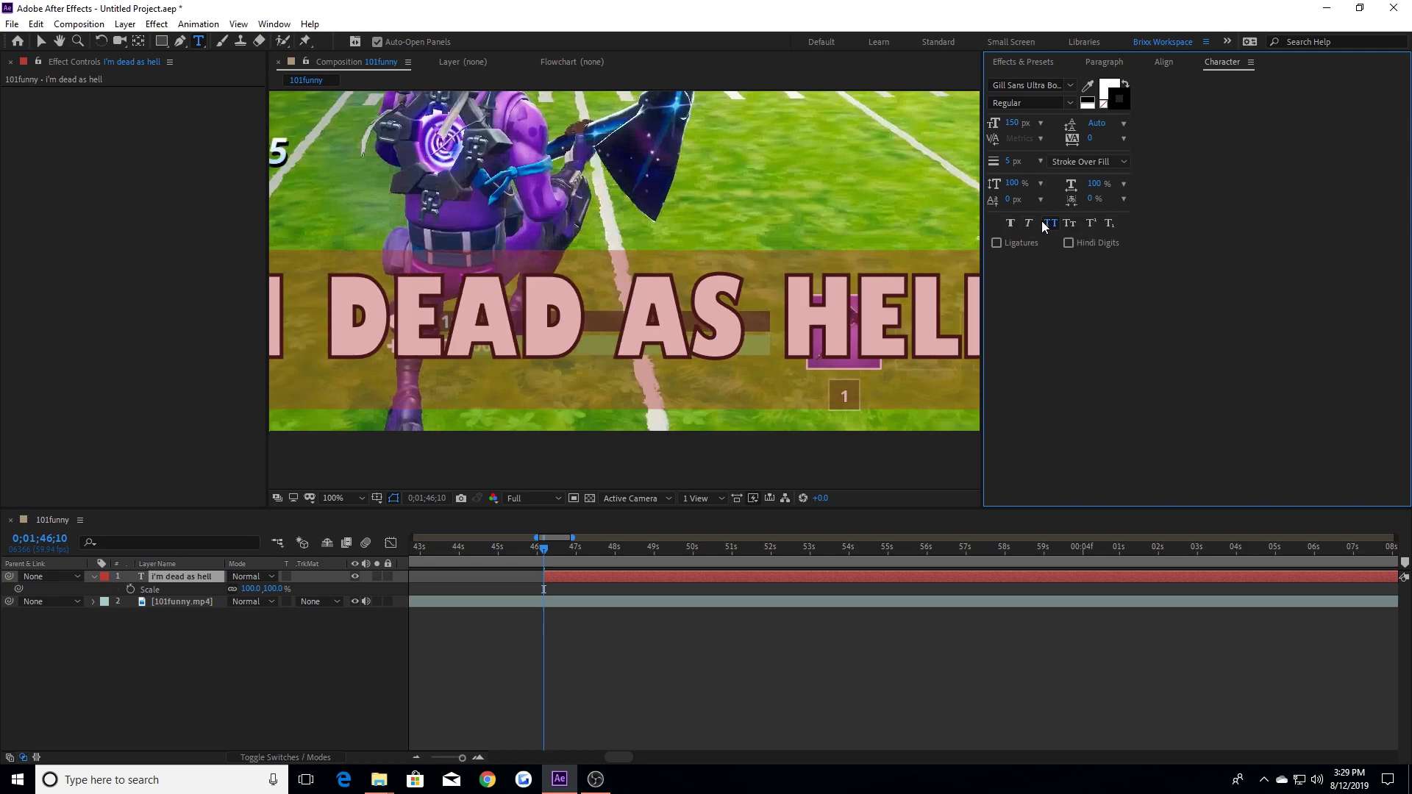
{"action": "left_click", "coordinate": [1048, 224]}
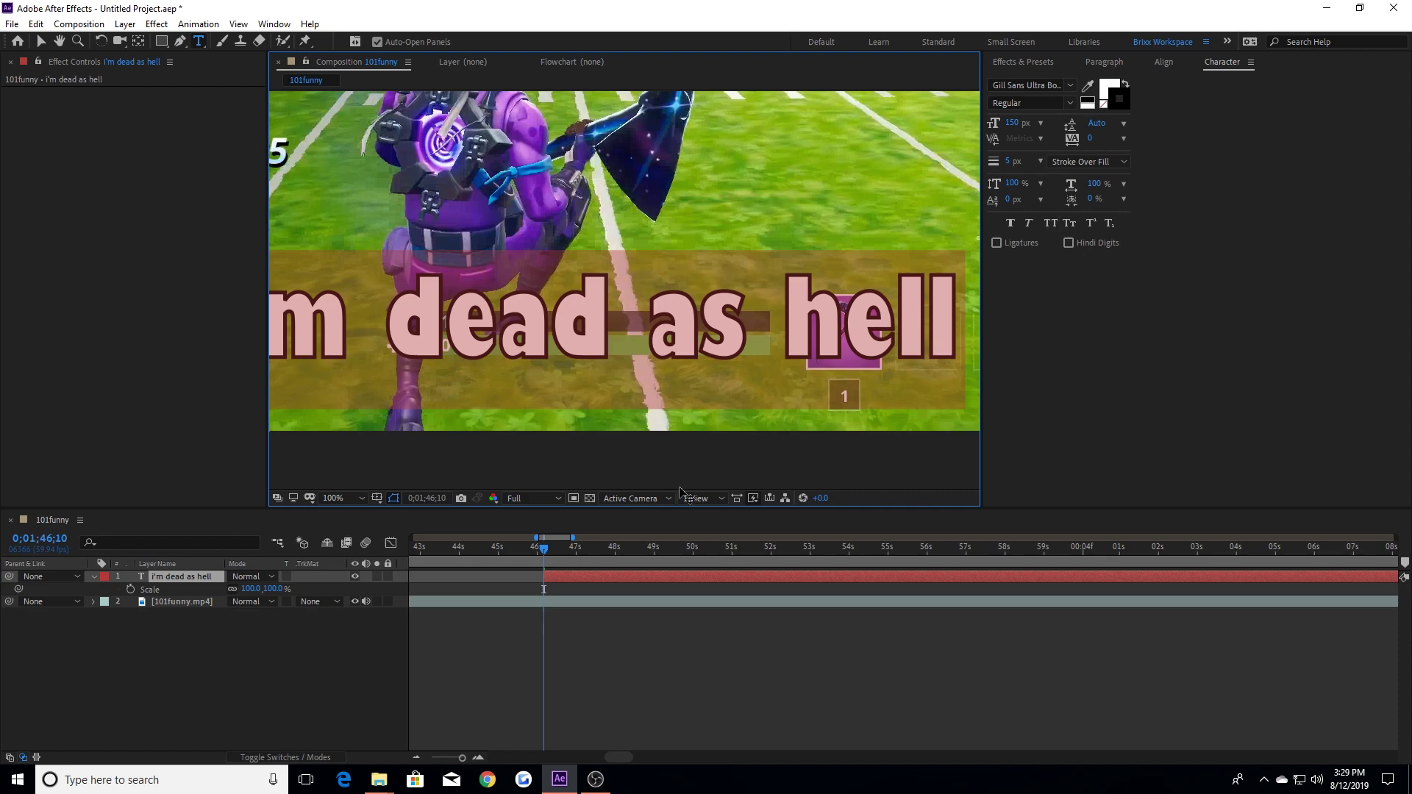
{"action": "left_click", "coordinate": [618, 583]}
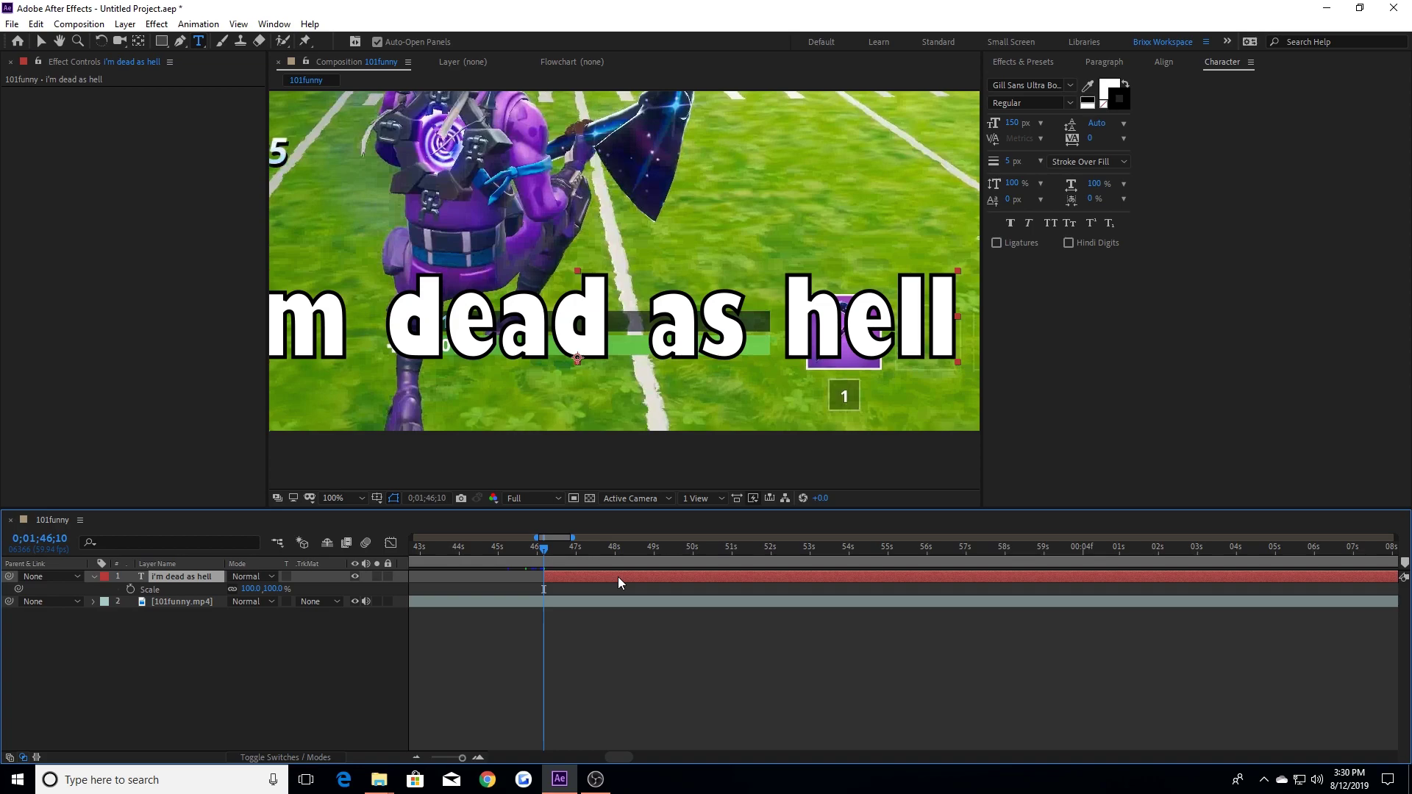
Step: Fit the whole composition in the viewer and move the current time to 0;01;47;15
{"action": "left_click", "coordinate": [478, 758]}
{"action": "left_click", "coordinate": [478, 757]}
{"action": "left_click", "coordinate": [523, 564]}
{"action": "left_click", "coordinate": [627, 547]}
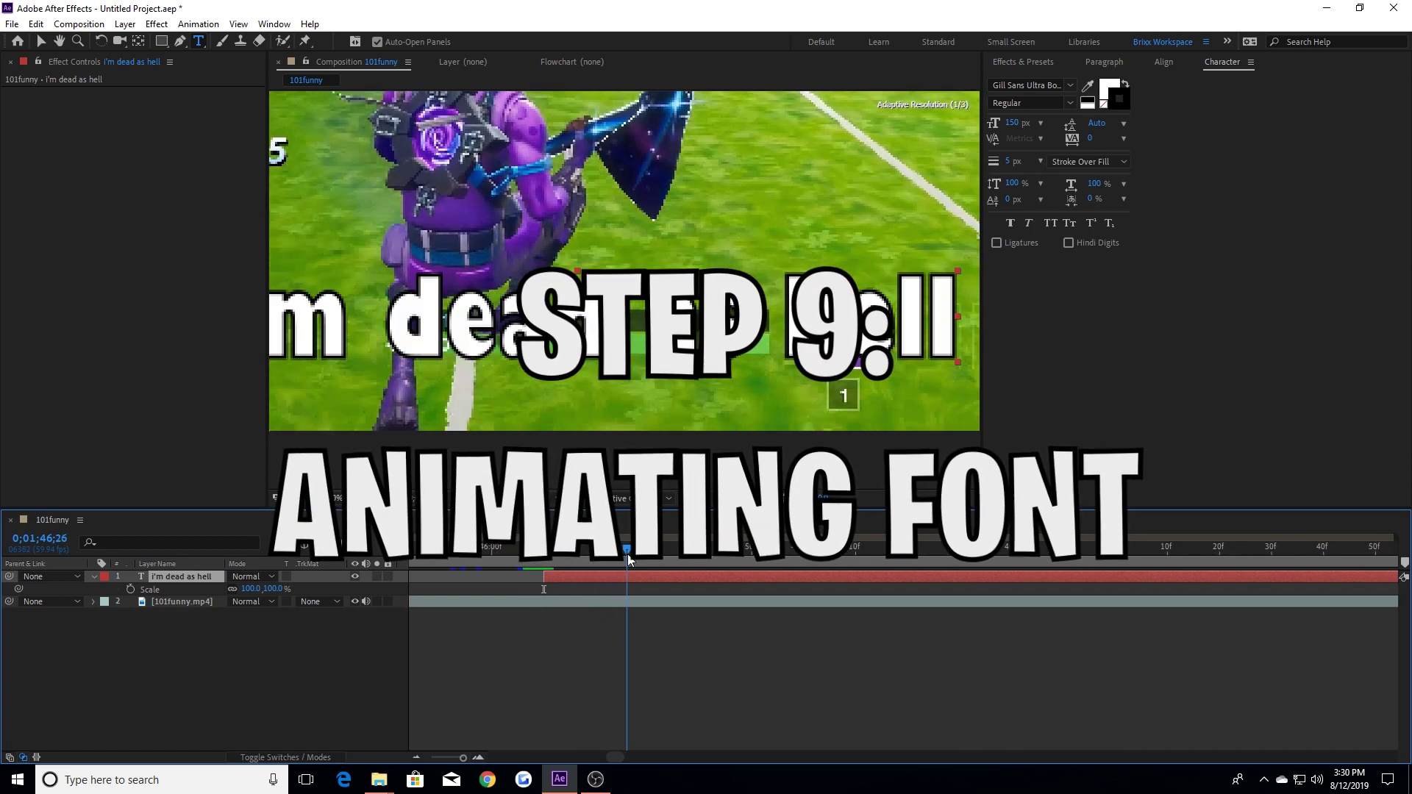
{"action": "left_click", "coordinate": [328, 498]}
{"action": "left_click", "coordinate": [370, 264]}
{"action": "left_click_drag", "start_coordinate": [627, 548], "coordinate": [882, 563]}
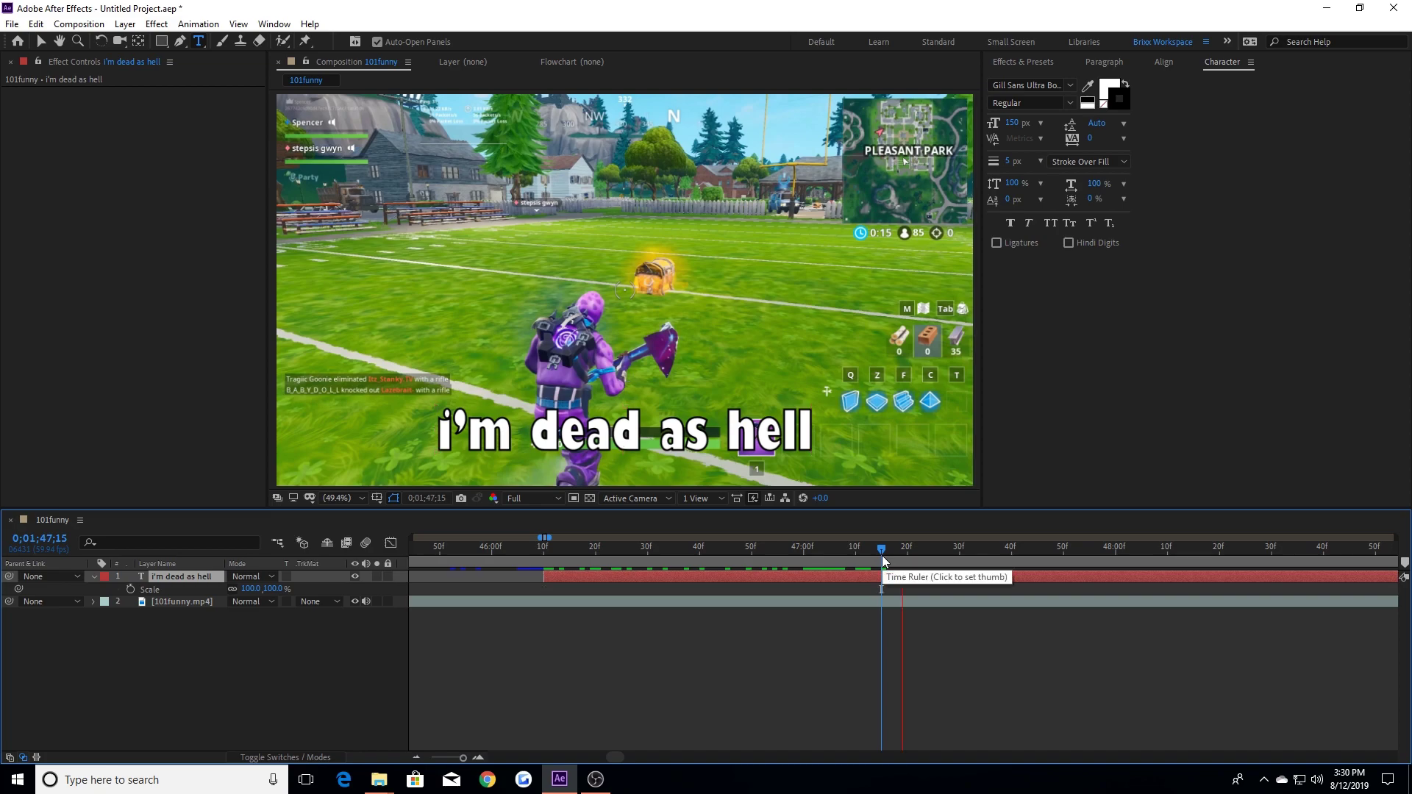
Step: Show the audio waveform of the 101funny.mp4 layer and trim the caption layer's end to 0;01;47;15
{"action": "left_click", "coordinate": [882, 604]}
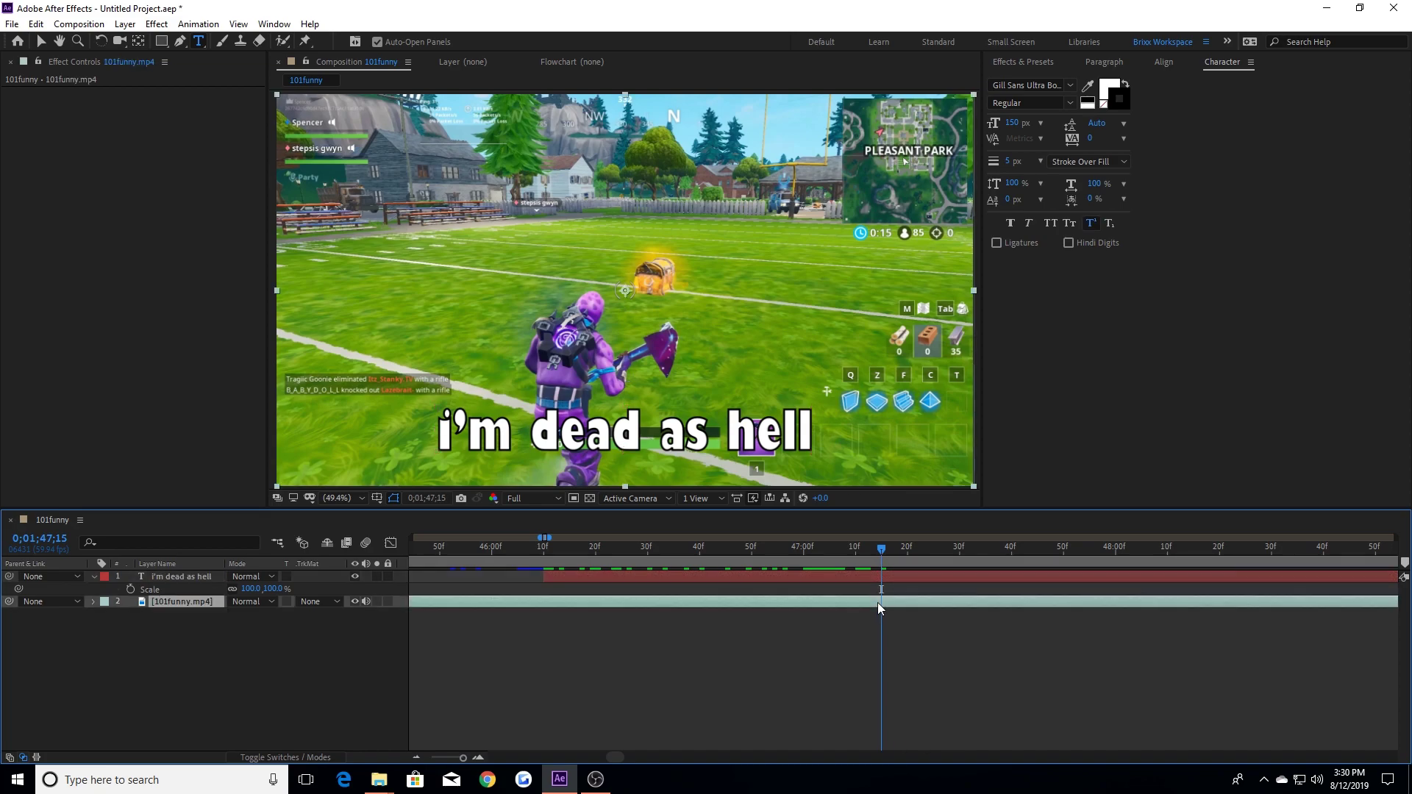
{"action": "key", "text": "l"}
{"action": "key", "text": "l"}
{"action": "left_click", "coordinate": [891, 579]}
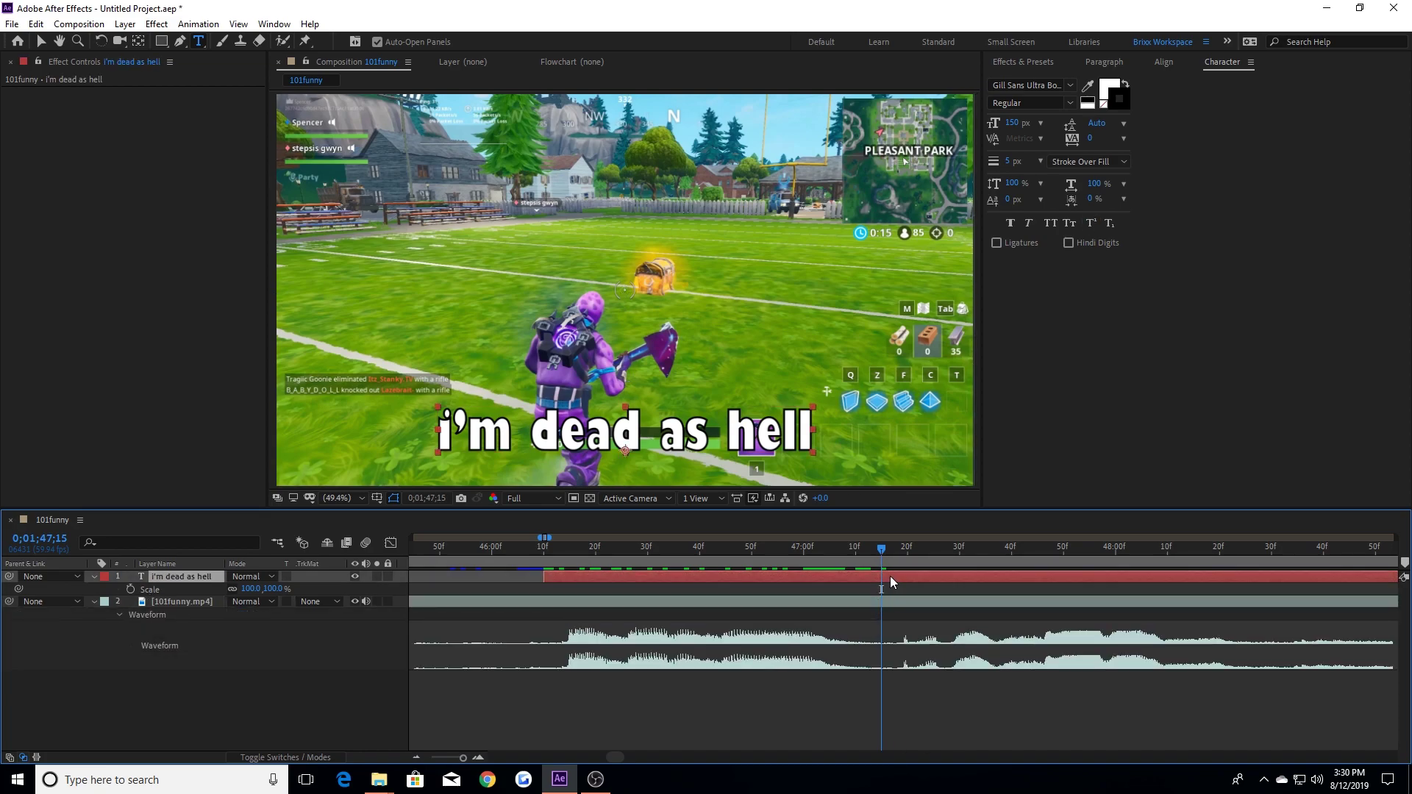
{"action": "key", "text": "alt+bracketright"}
{"action": "left_click_drag", "start_coordinate": [670, 567], "coordinate": [544, 565]}
{"action": "left_click", "coordinate": [571, 580]}
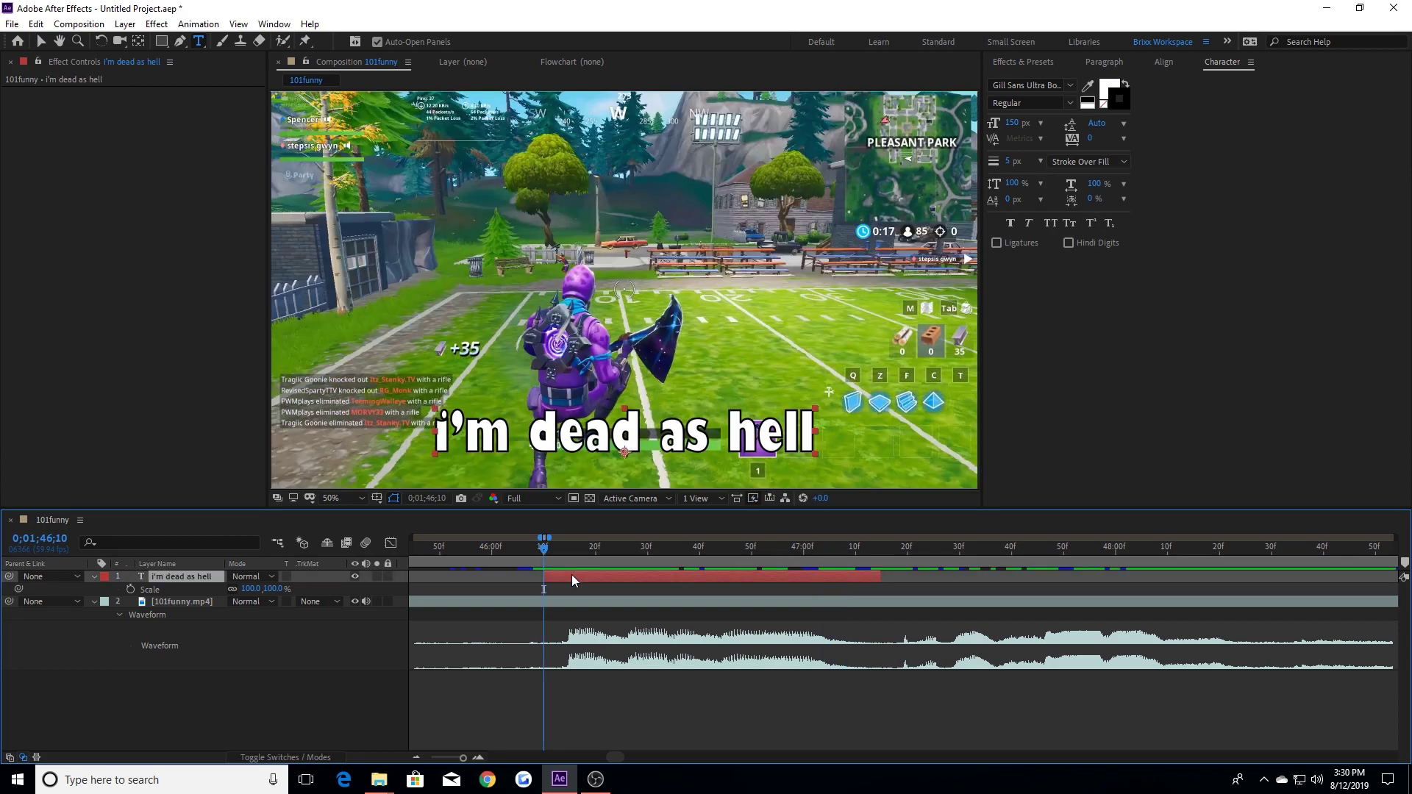
Step: Browse the animation presets to the Animate In folder of the Text presets
{"action": "left_click", "coordinate": [1021, 57]}
{"action": "scroll", "coordinate": [1033, 210], "scroll_direction": "up", "scroll_amount": 10}
{"action": "left_click", "coordinate": [990, 96]}
{"action": "left_click", "coordinate": [990, 96]}
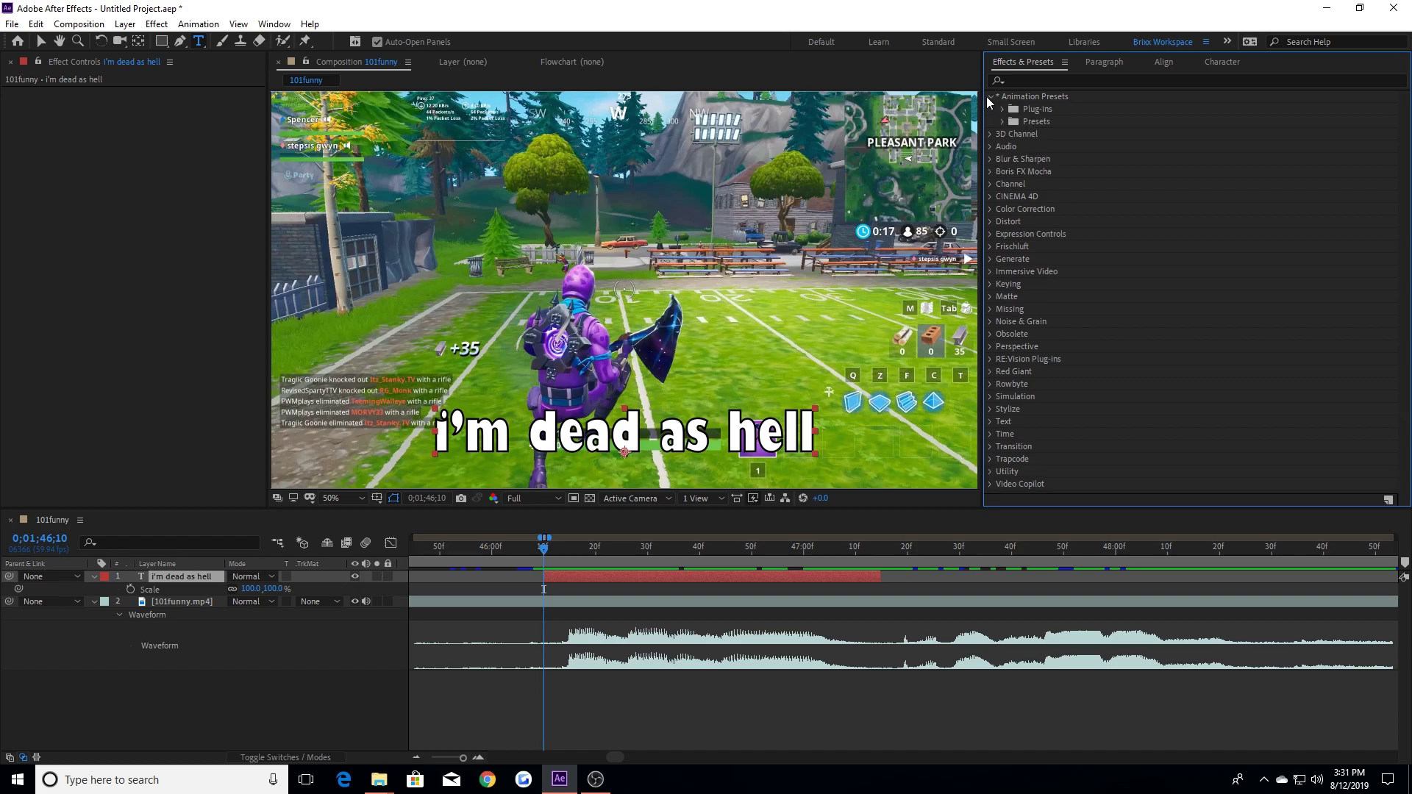
{"action": "left_click", "coordinate": [1000, 123]}
{"action": "scroll", "coordinate": [1012, 250], "scroll_direction": "down", "scroll_amount": 6}
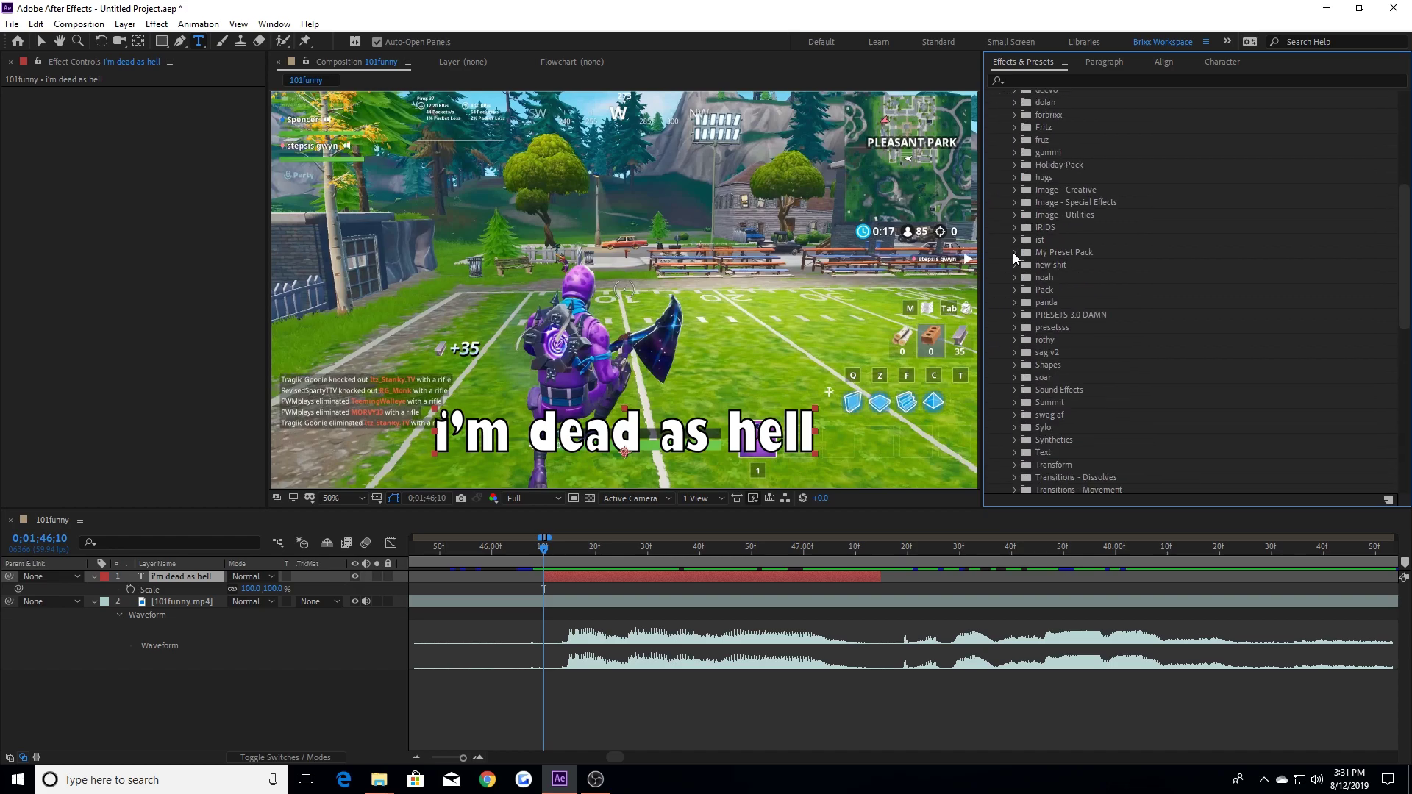
{"action": "left_click", "coordinate": [1016, 320]}
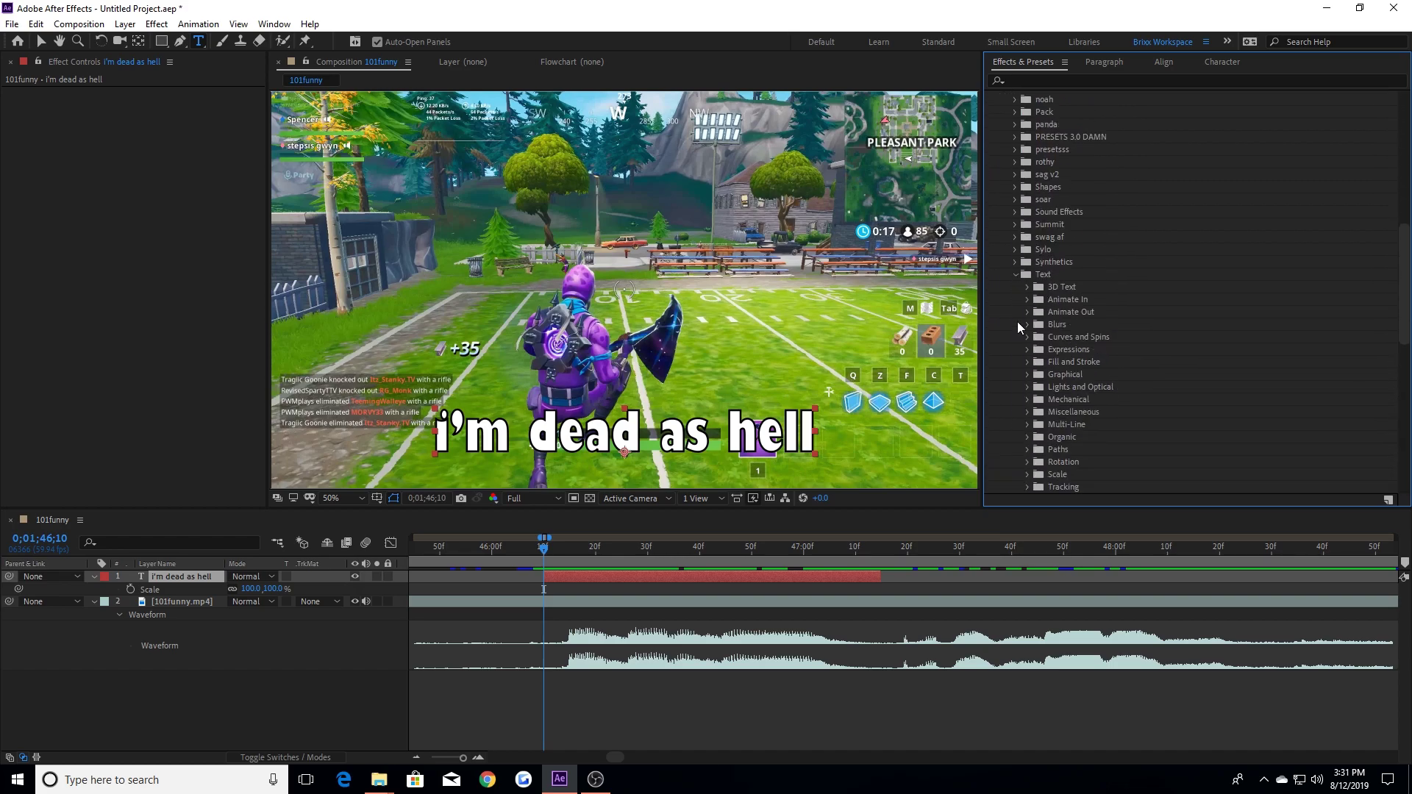
{"action": "scroll", "coordinate": [1035, 298], "scroll_direction": "down", "scroll_amount": 3}
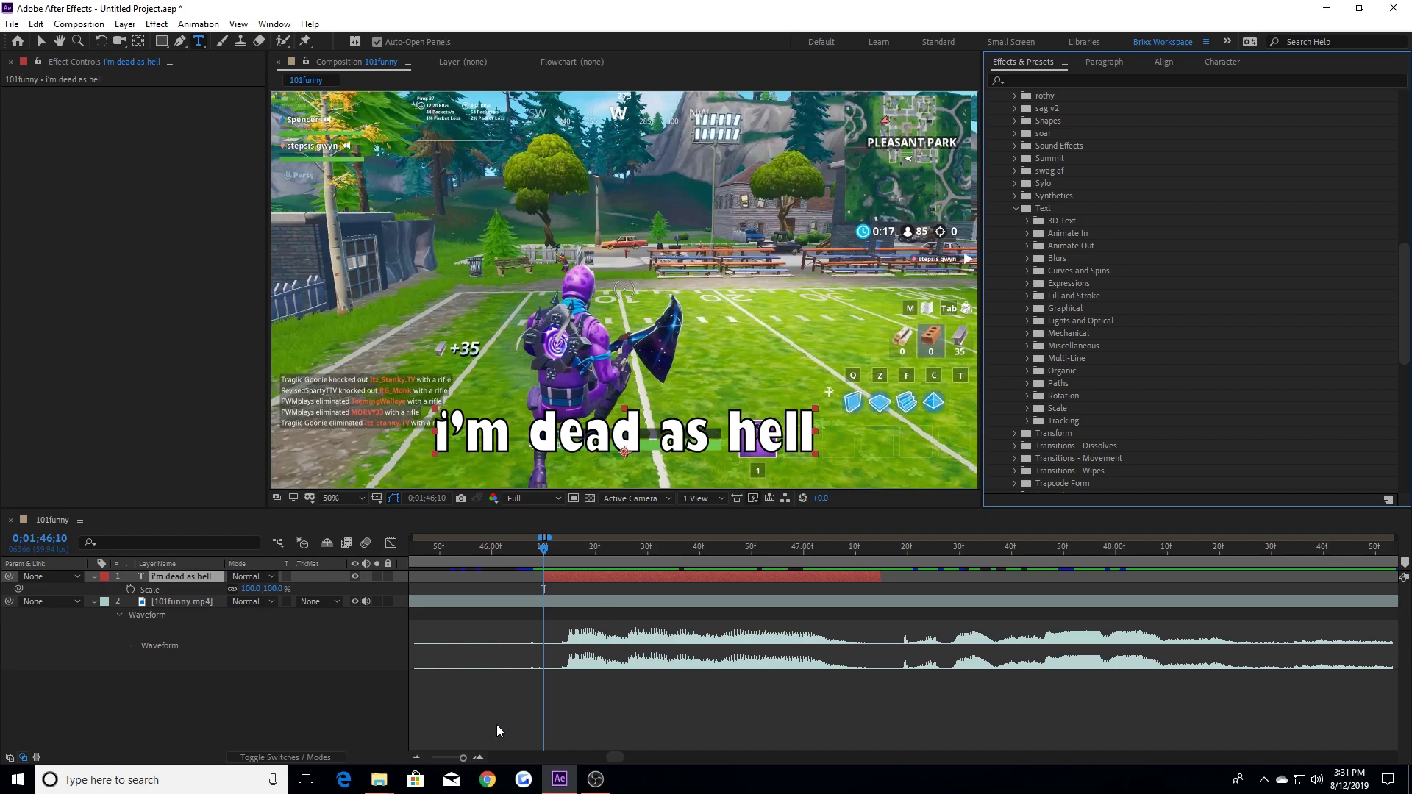
{"action": "left_click", "coordinate": [479, 758]}
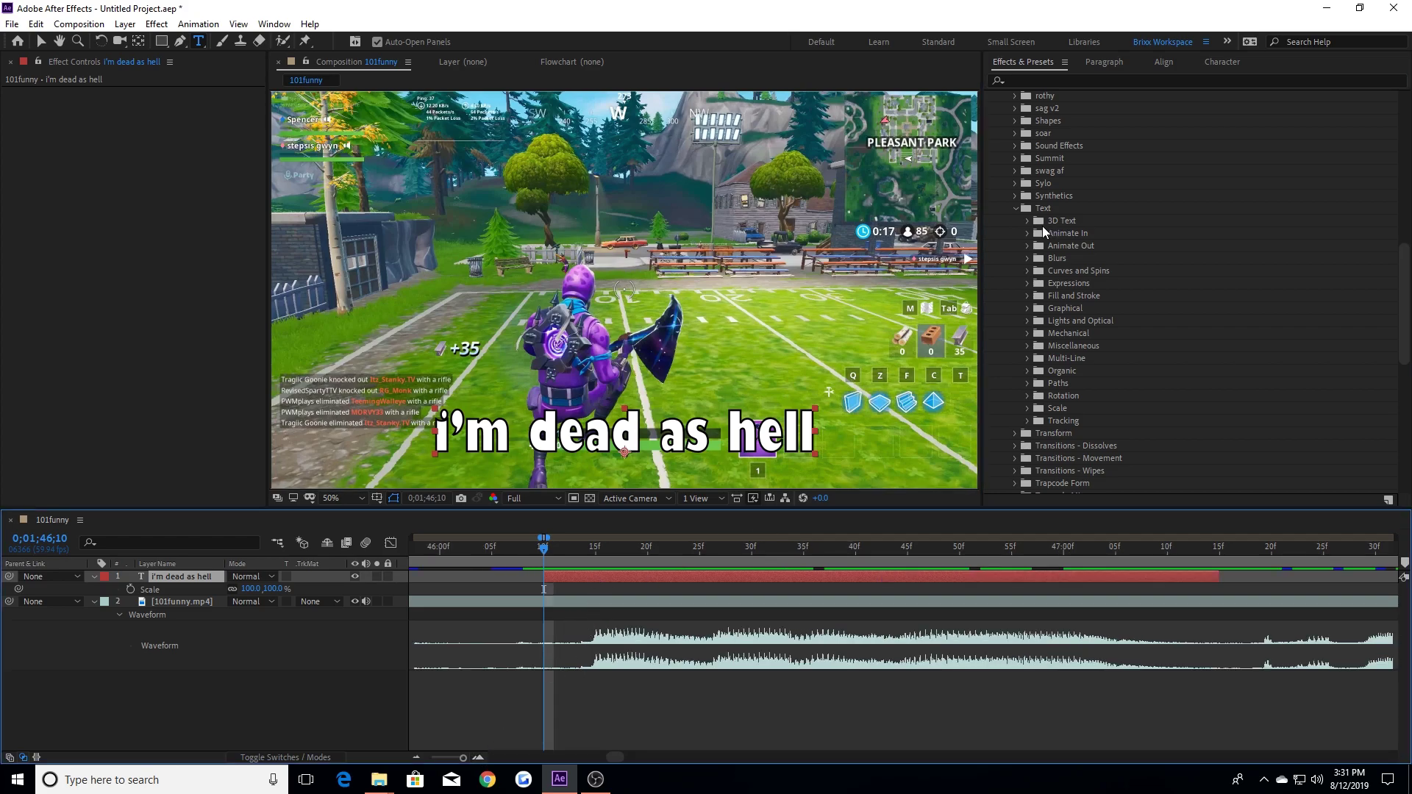
{"action": "left_click", "coordinate": [1027, 234]}
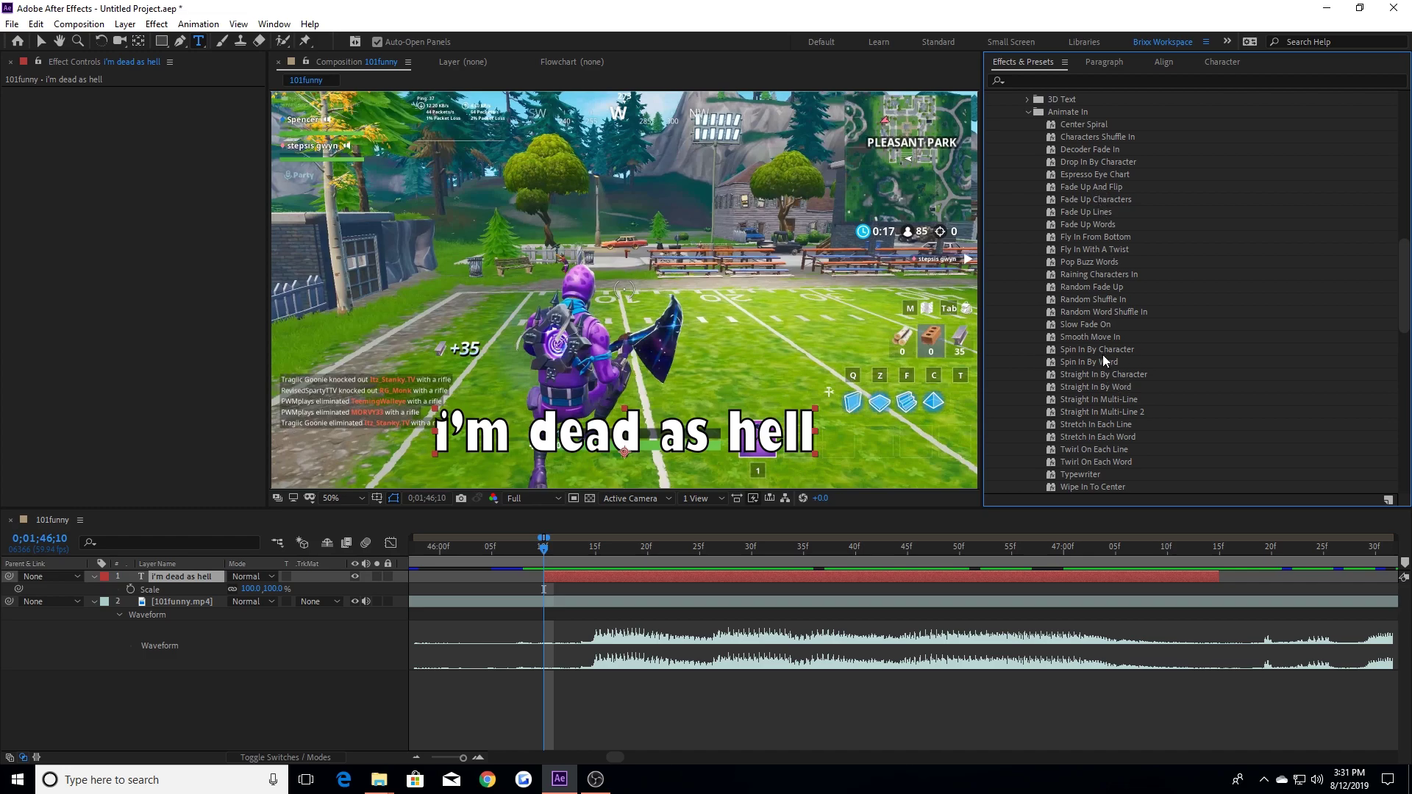
{"action": "scroll", "coordinate": [1114, 439], "scroll_direction": "down", "scroll_amount": 1}
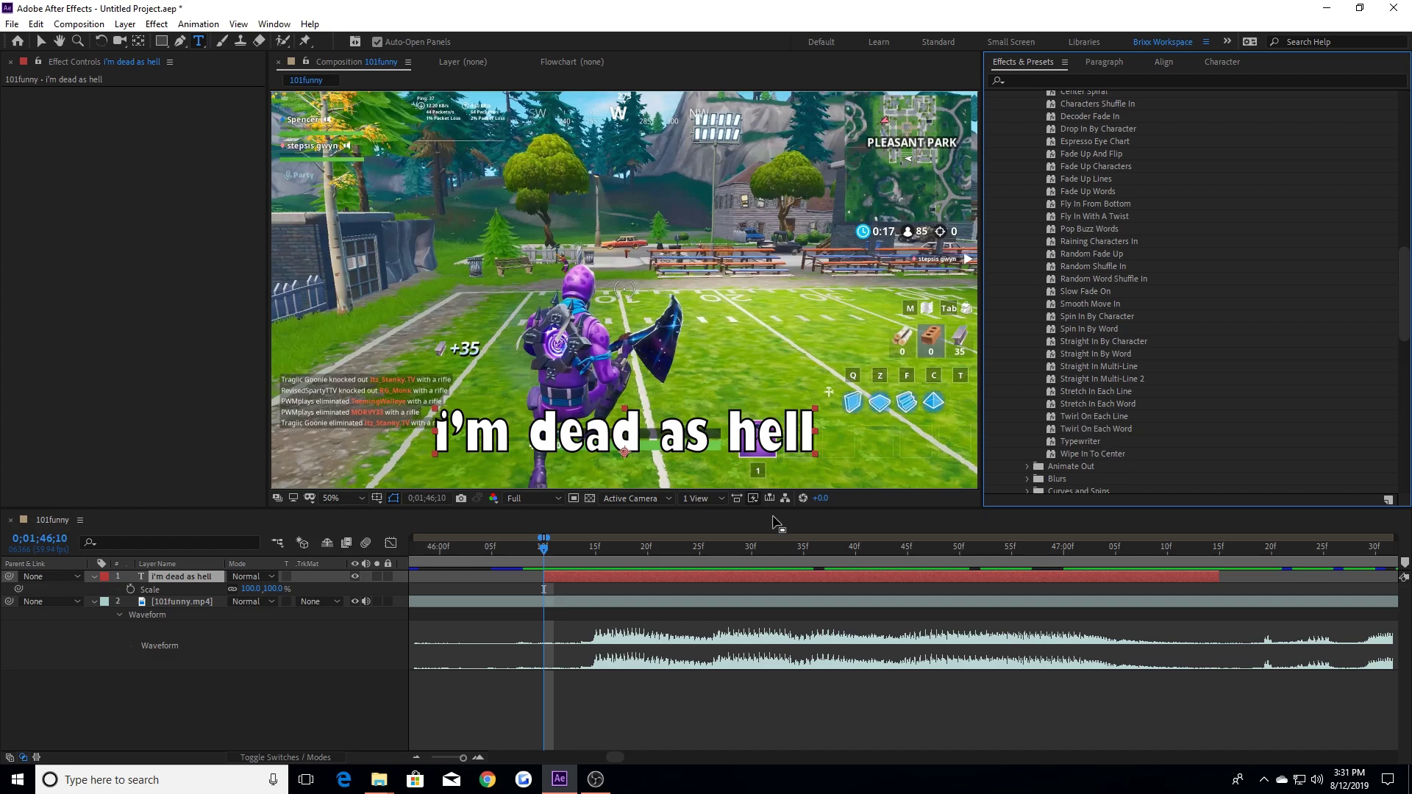
Step: Try the Pop Buzz Words preset on the caption layer, preview it and undo it
{"action": "left_click", "coordinate": [721, 573]}
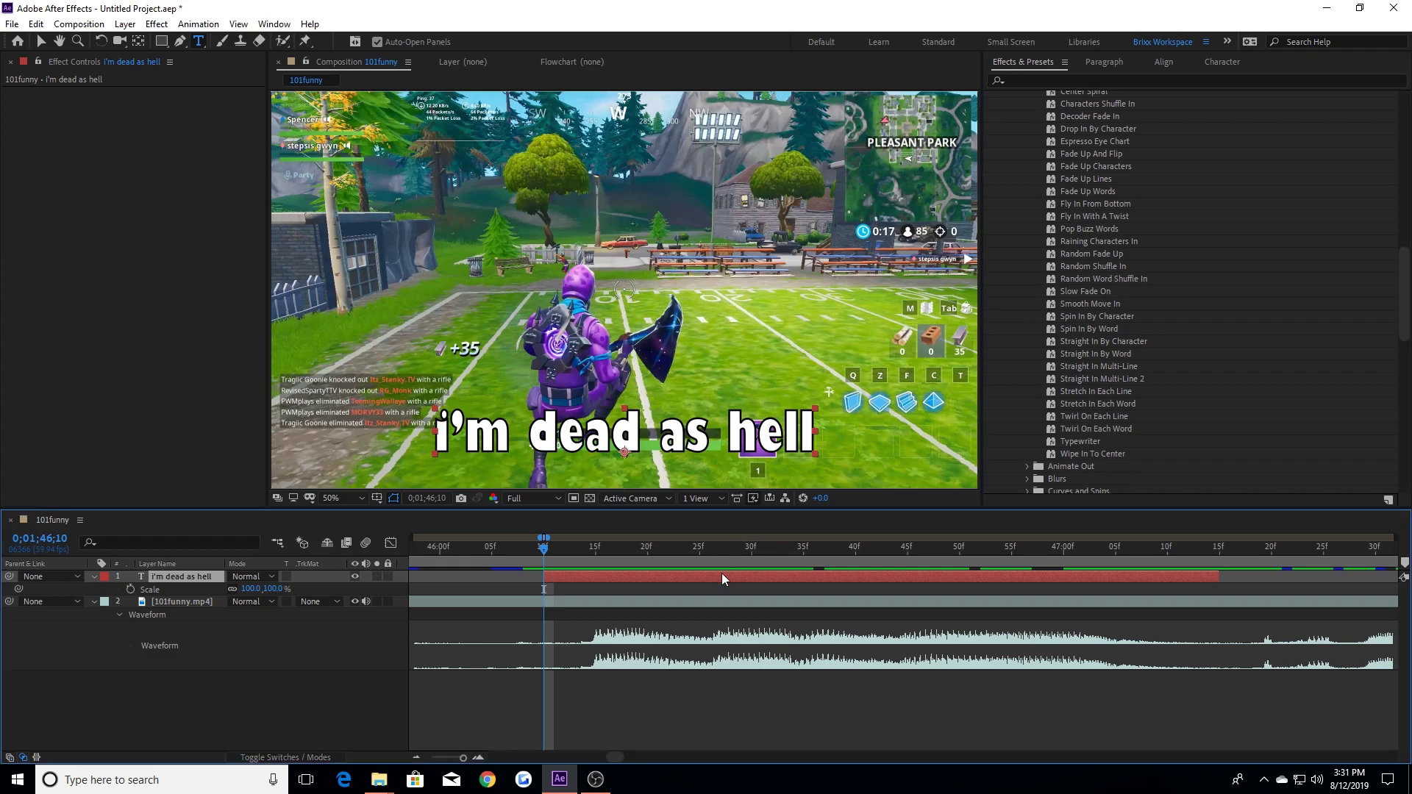
{"action": "double_click", "coordinate": [1086, 228]}
{"action": "left_click_drag", "start_coordinate": [647, 548], "coordinate": [698, 549]}
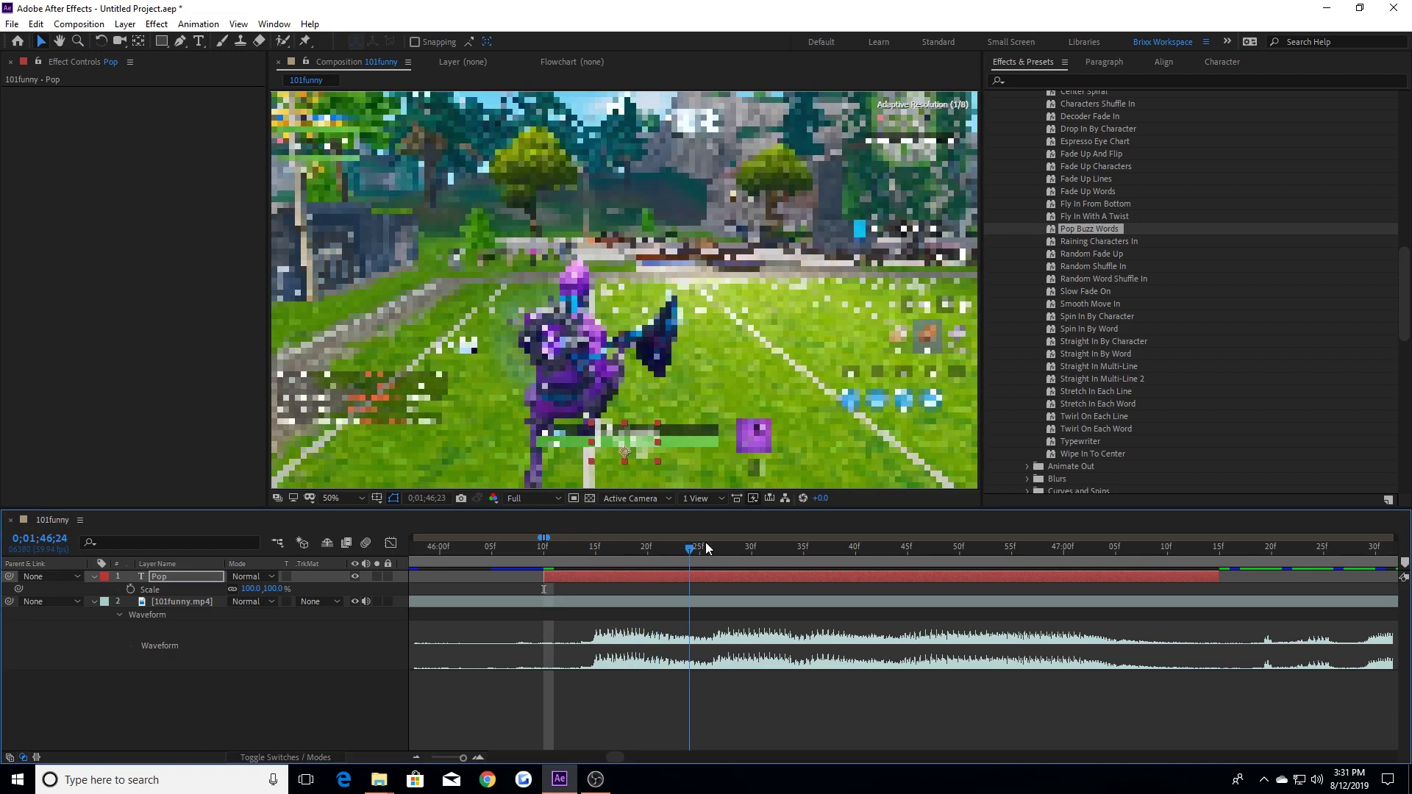
{"action": "key", "text": "space"}
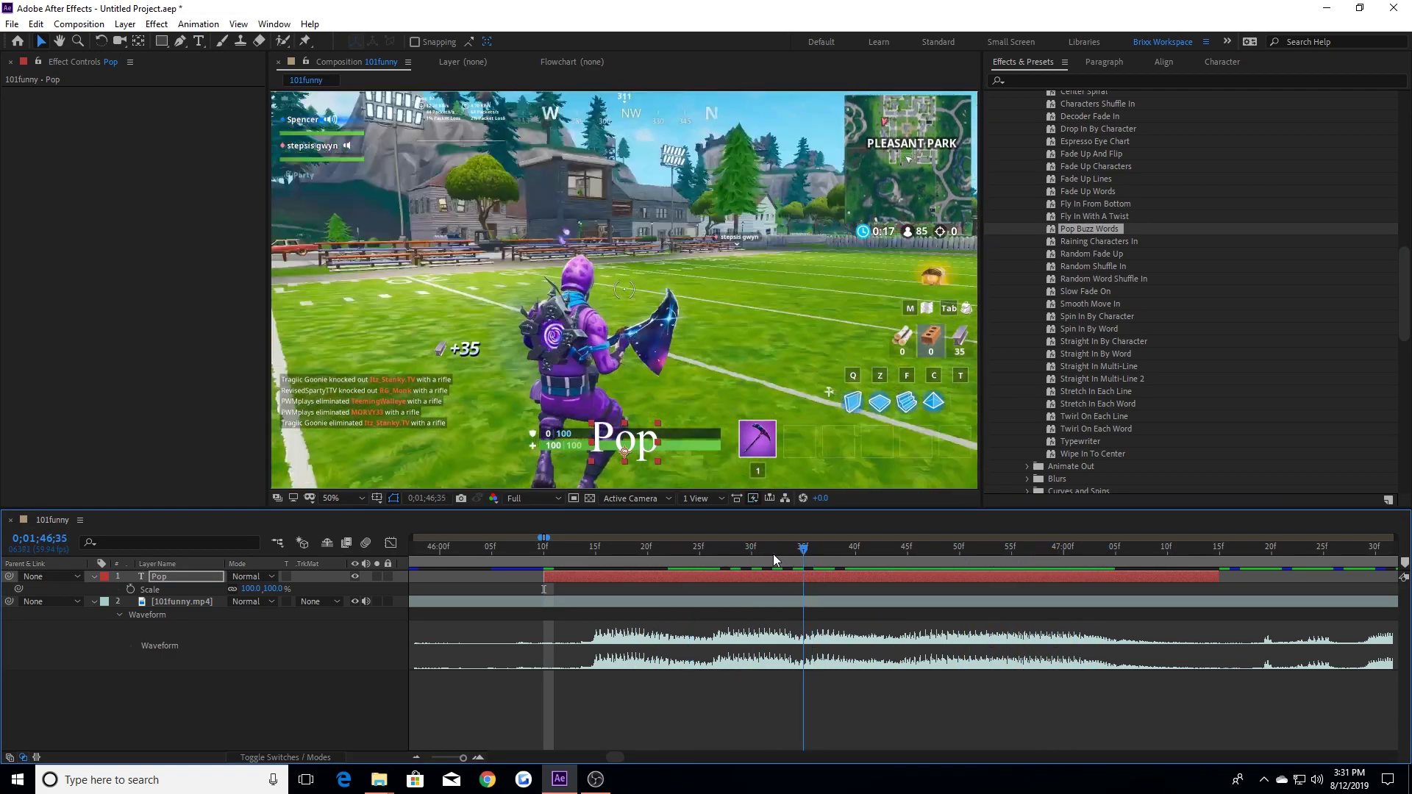
{"action": "key", "text": "space"}
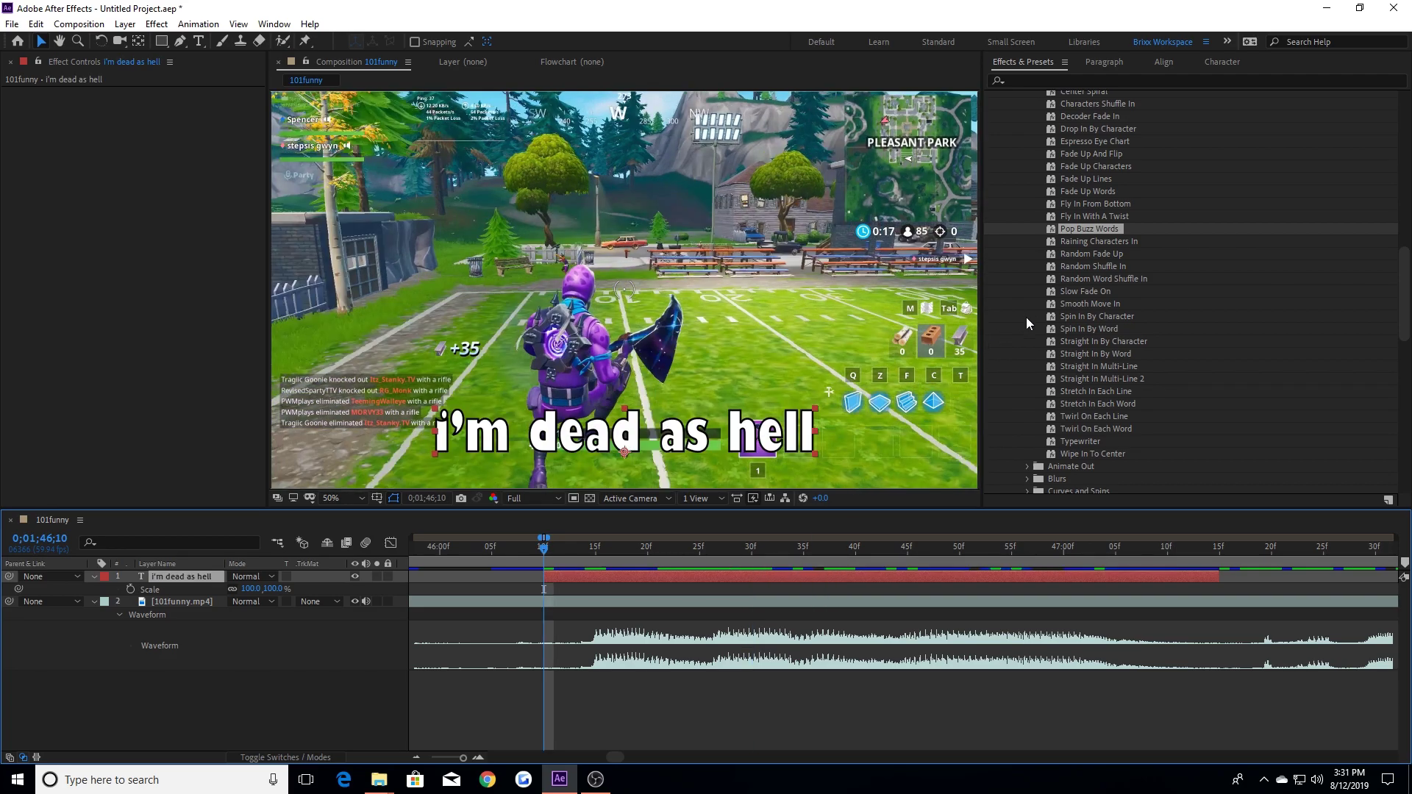
Step: Try the Random Fade Up preset on the caption from 0;01;46;10 and reveal its keyframes
{"action": "double_click", "coordinate": [1087, 254]}
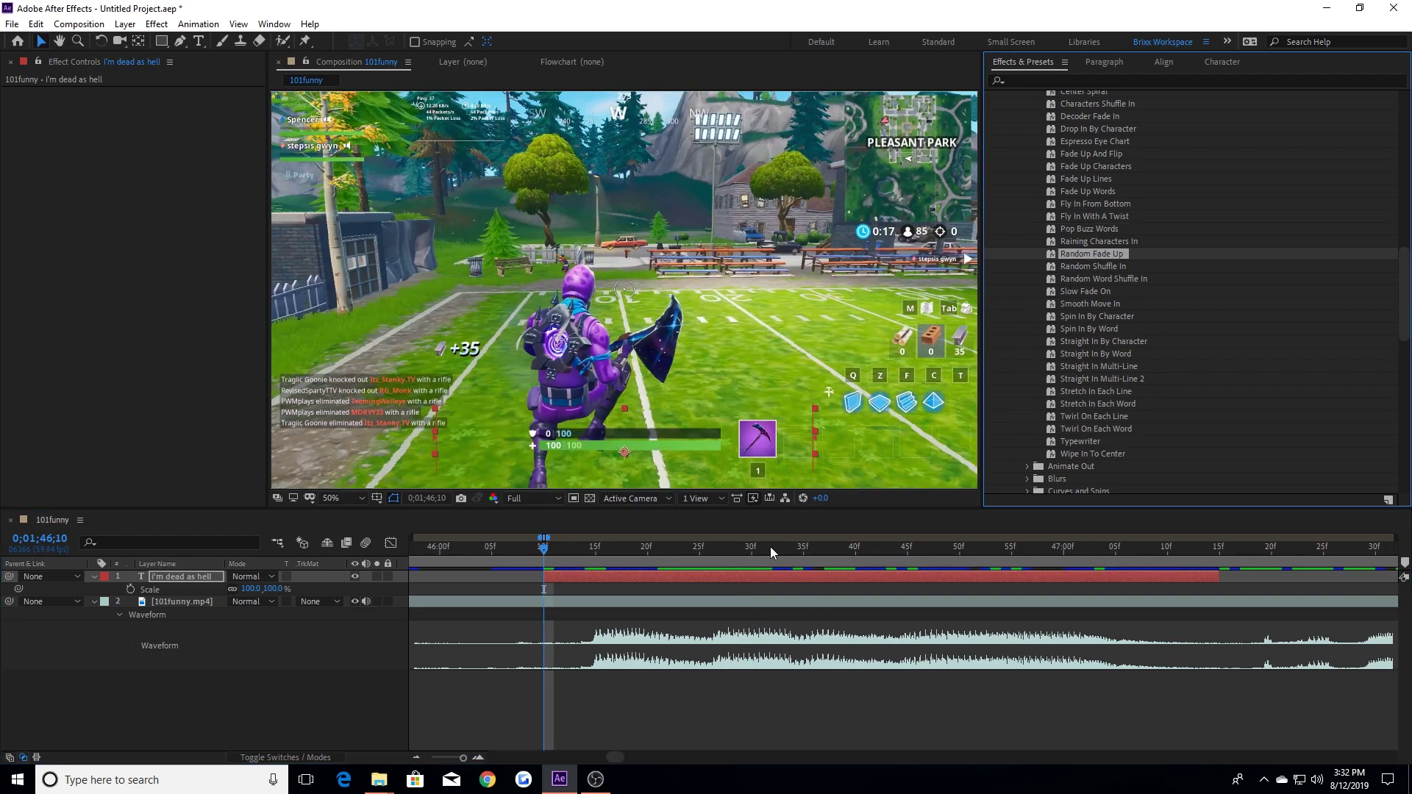
{"action": "key", "text": "minus"}
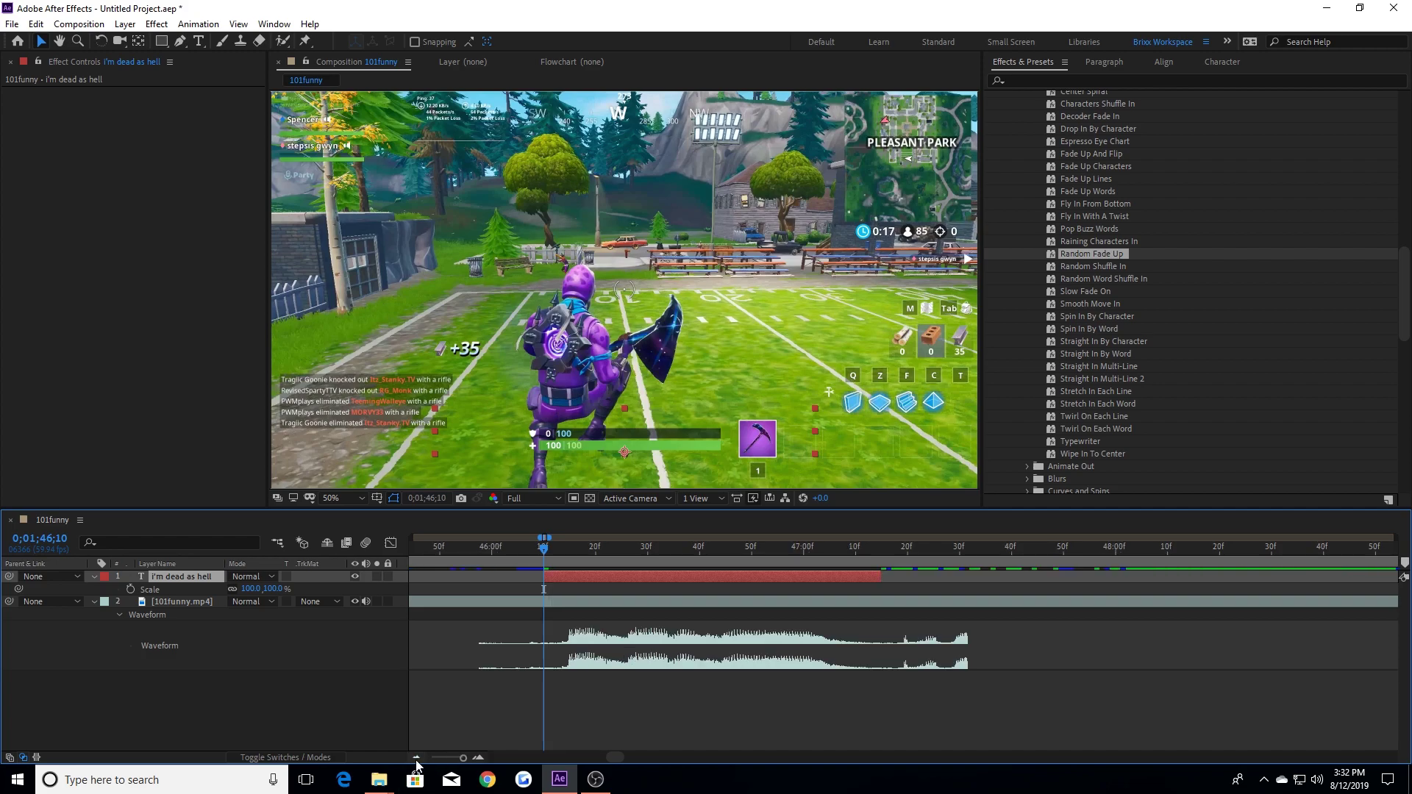
{"action": "key", "text": "u"}
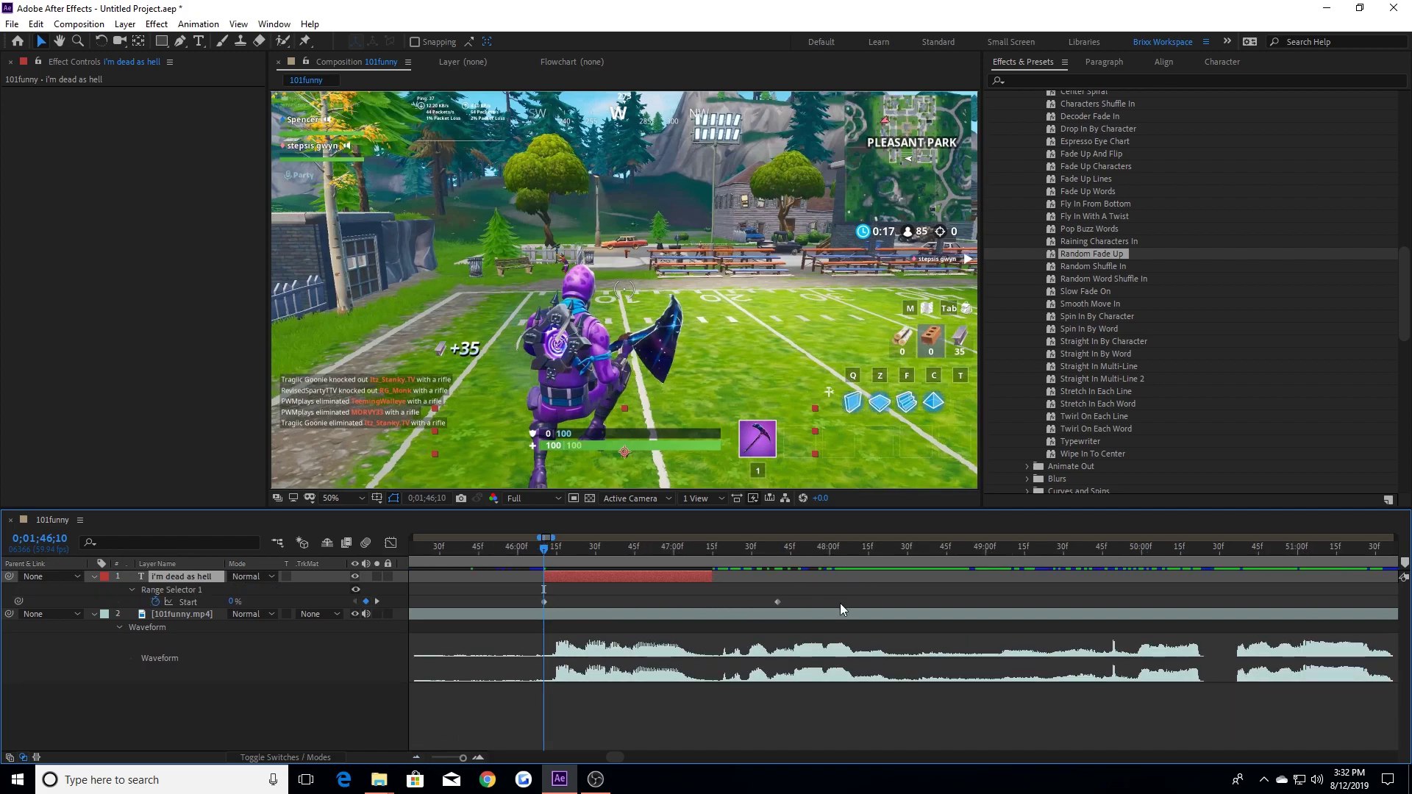
{"action": "left_click_drag", "start_coordinate": [570, 549], "coordinate": [631, 554]}
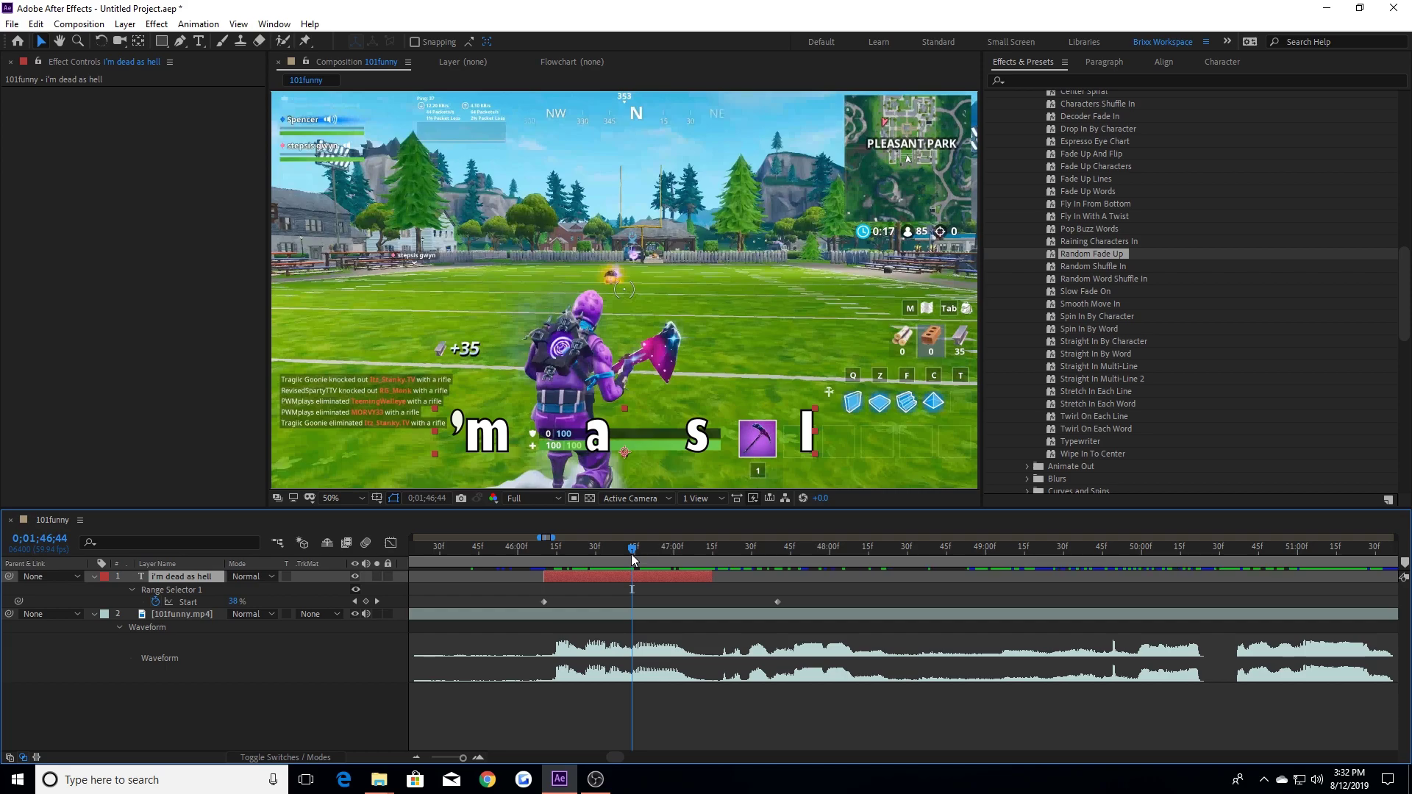
{"action": "left_click", "coordinate": [672, 574]}
{"action": "left_click", "coordinate": [692, 543]}
Step: Move the last Start keyframe of Random Fade Up earlier to speed up the animation, and preview it
{"action": "left_click_drag", "start_coordinate": [777, 603], "coordinate": [634, 611]}
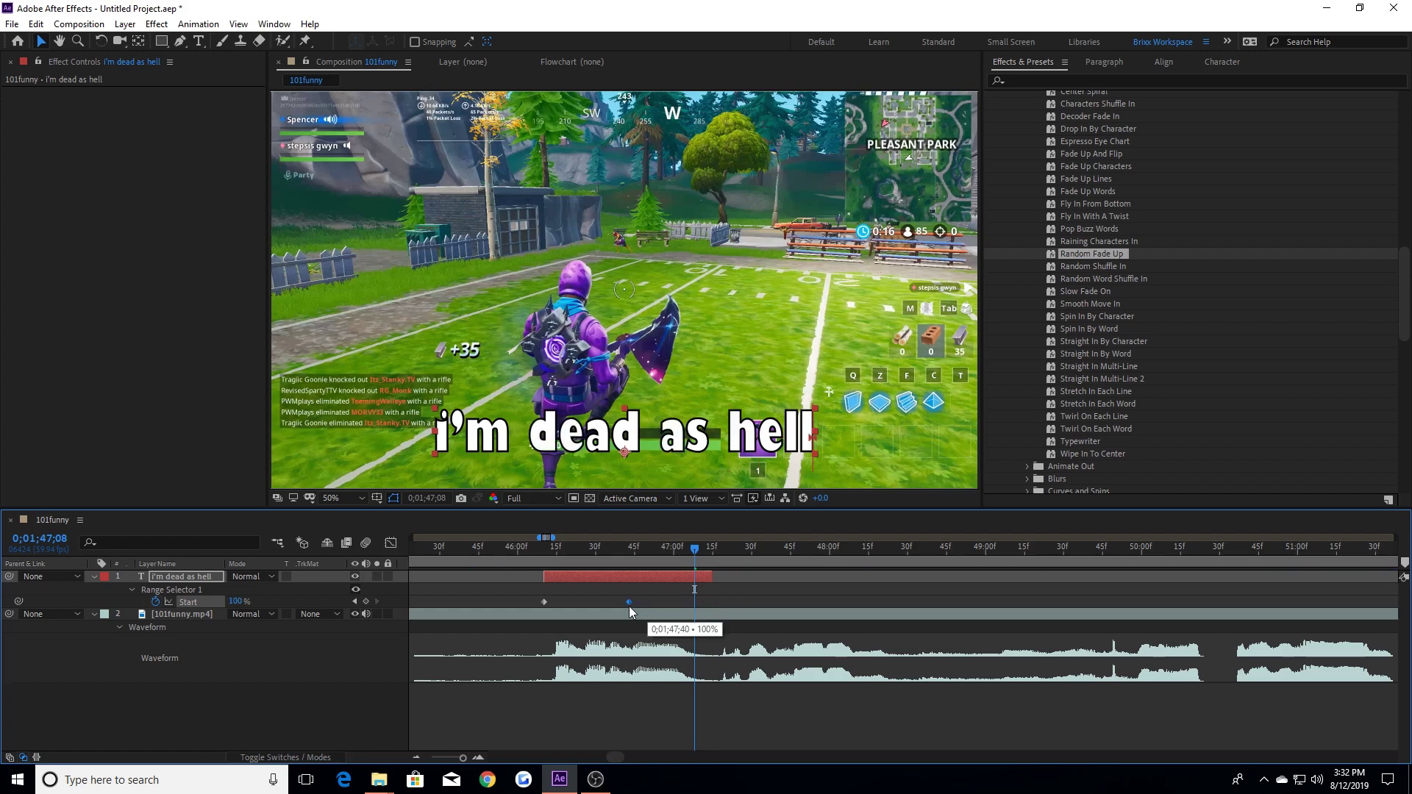
{"action": "mouse_move", "coordinate": [552, 552]}
{"action": "left_mouse_down"}
{"action": "mouse_move", "coordinate": [656, 554]}
{"action": "mouse_move", "coordinate": [535, 552]}
{"action": "left_mouse_up"}
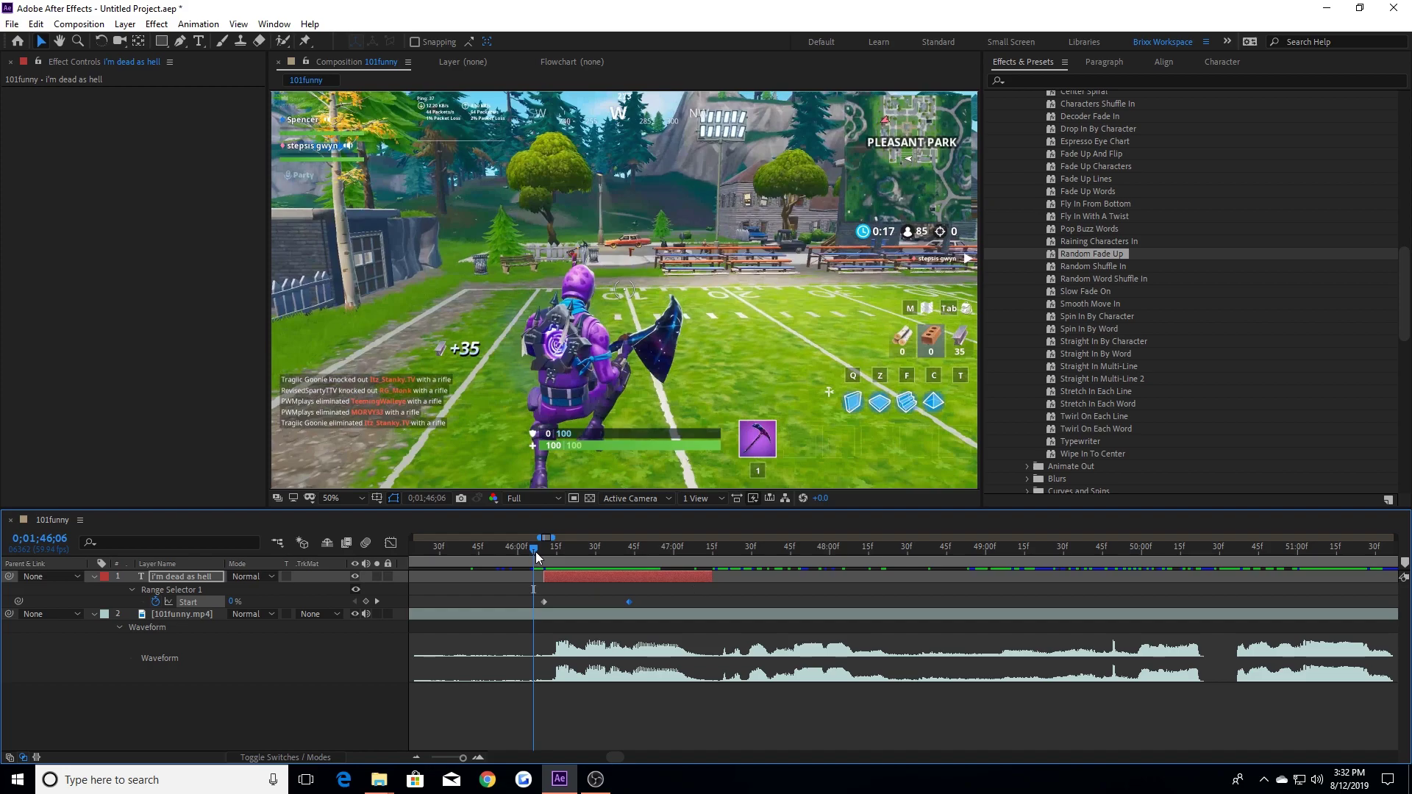
{"action": "key", "text": "space"}
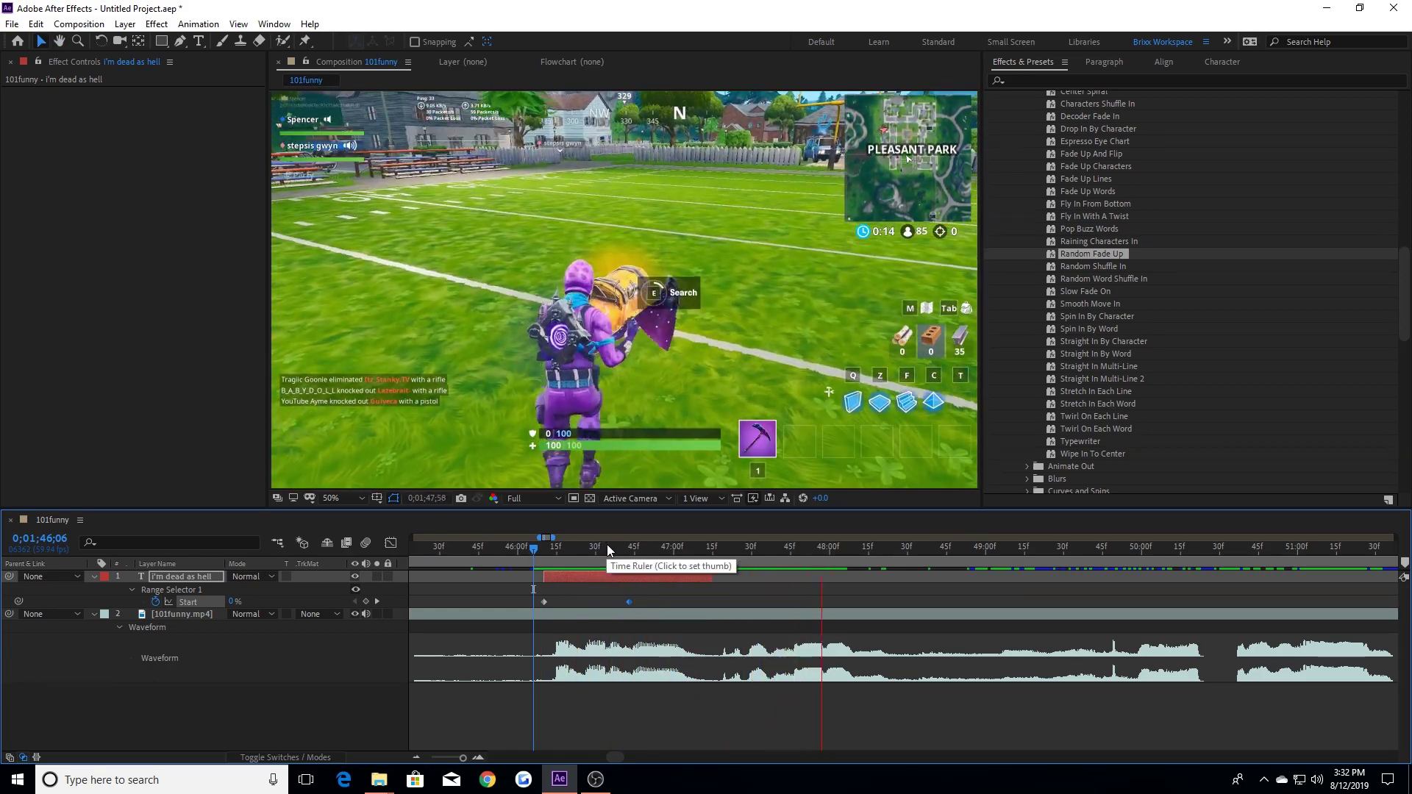
{"action": "left_click_drag", "start_coordinate": [606, 544], "coordinate": [606, 608]}
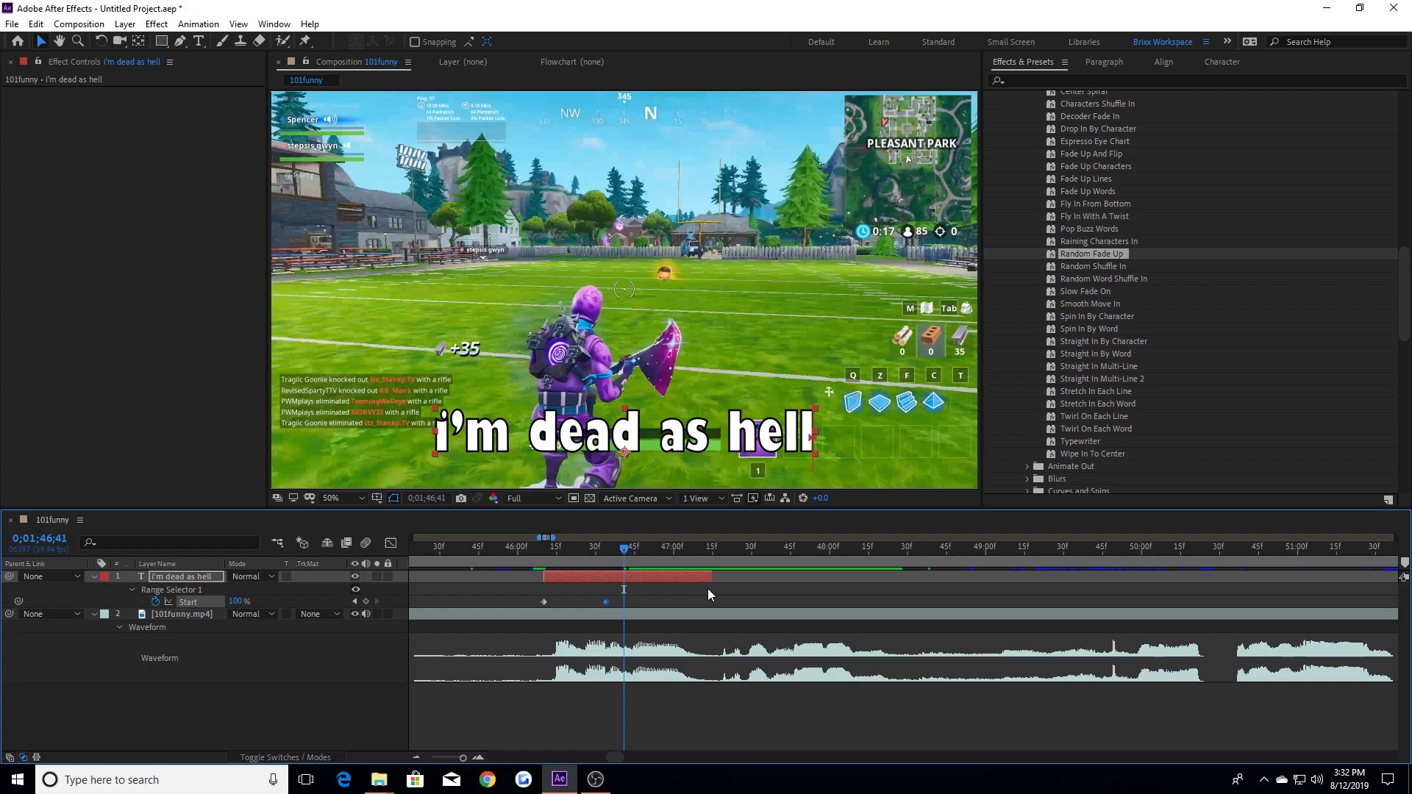
{"action": "key", "text": "space"}
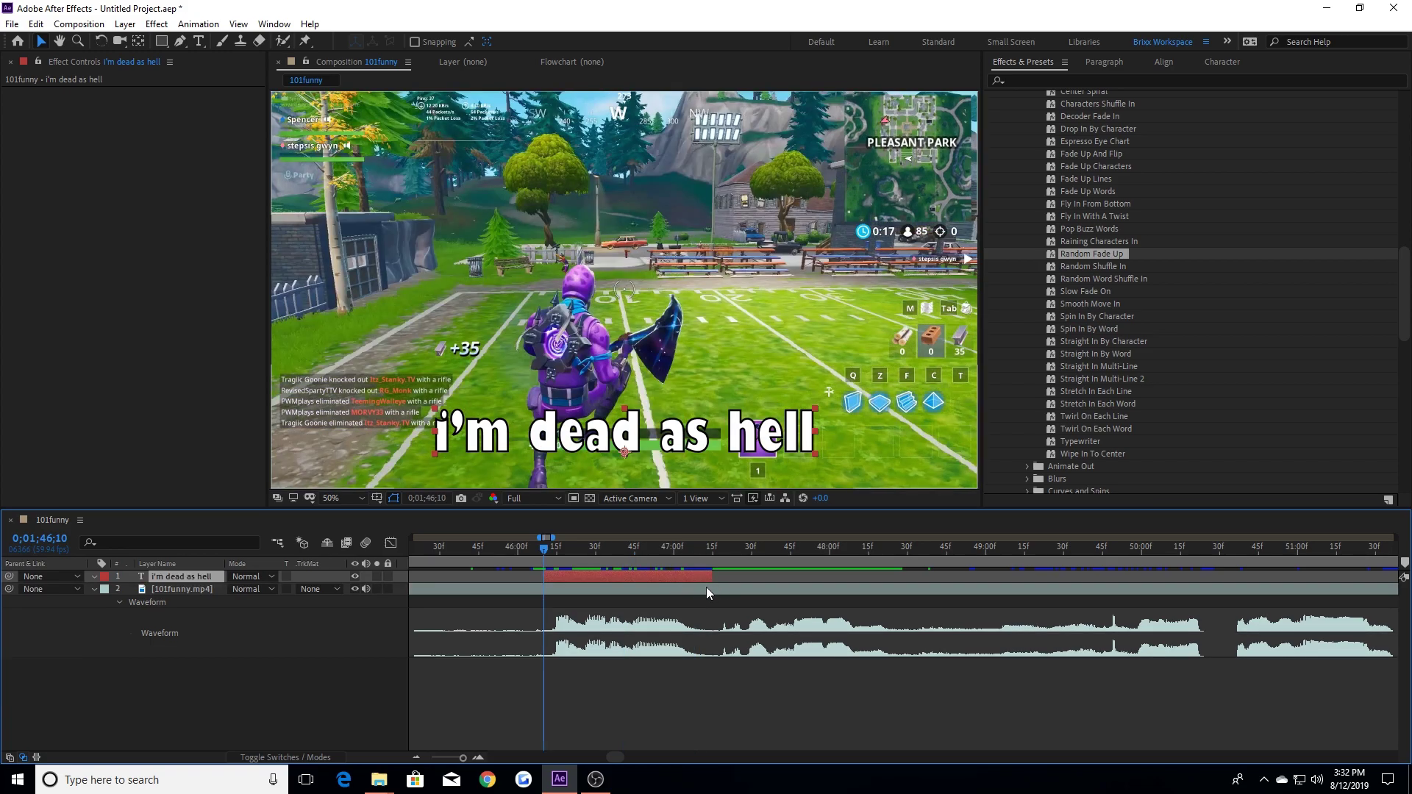
Step: Try the Fade Up And Flip preset on the caption with its last Offset keyframe moved earlier, and preview it
{"action": "scroll", "coordinate": [1066, 302], "scroll_direction": "up", "scroll_amount": 1}
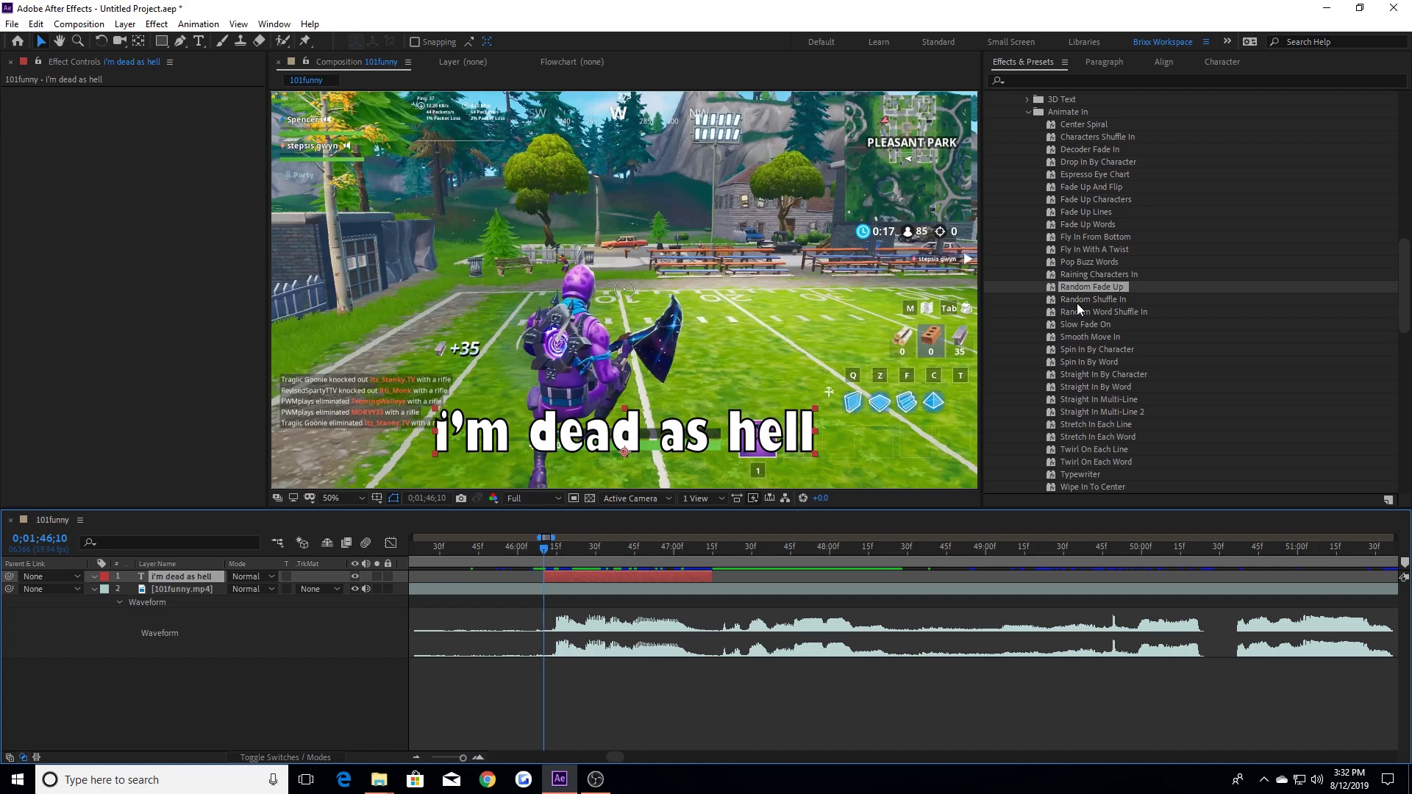
{"action": "double_click", "coordinate": [1085, 189]}
{"action": "left_click", "coordinate": [585, 577]}
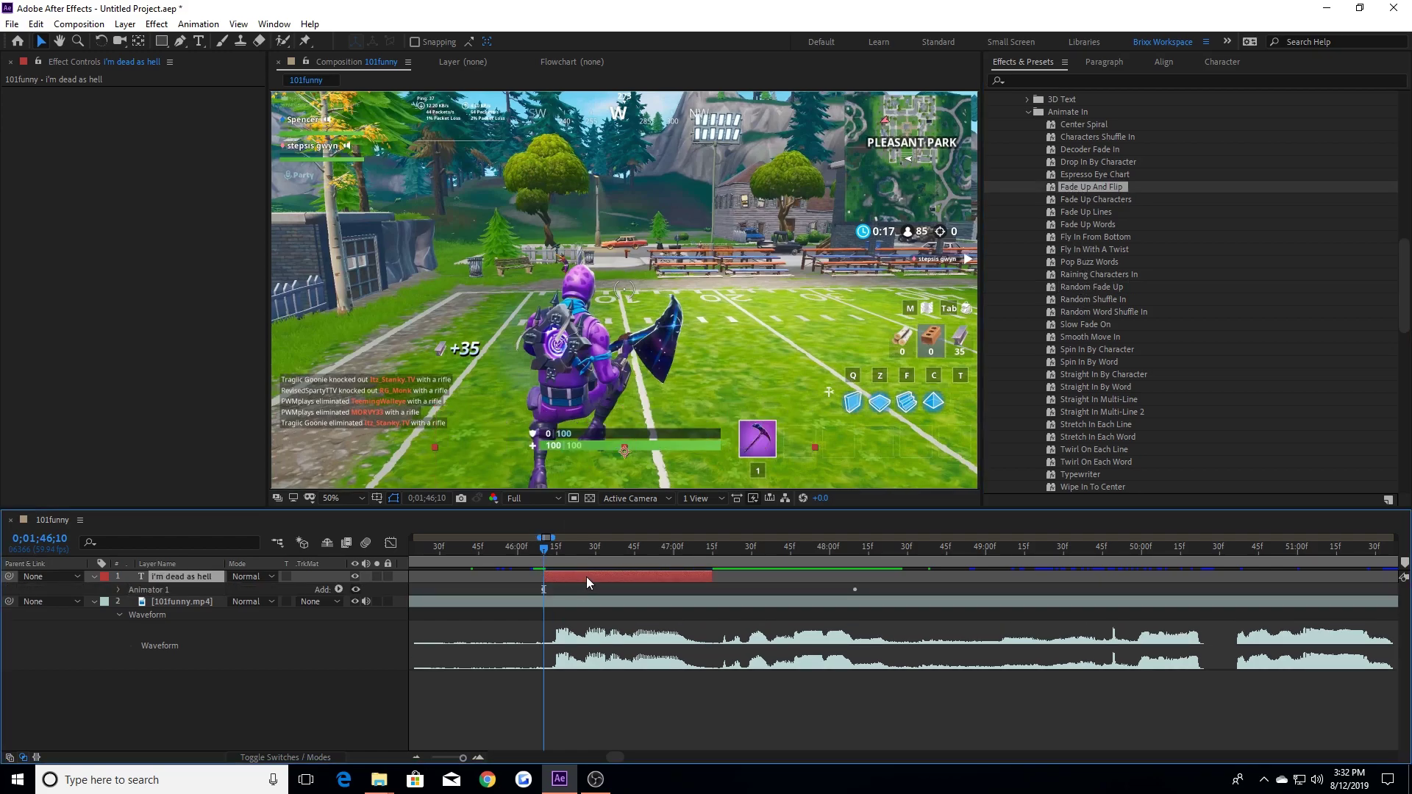
{"action": "key", "text": "u"}
{"action": "left_click_drag", "start_coordinate": [854, 603], "coordinate": [598, 608]}
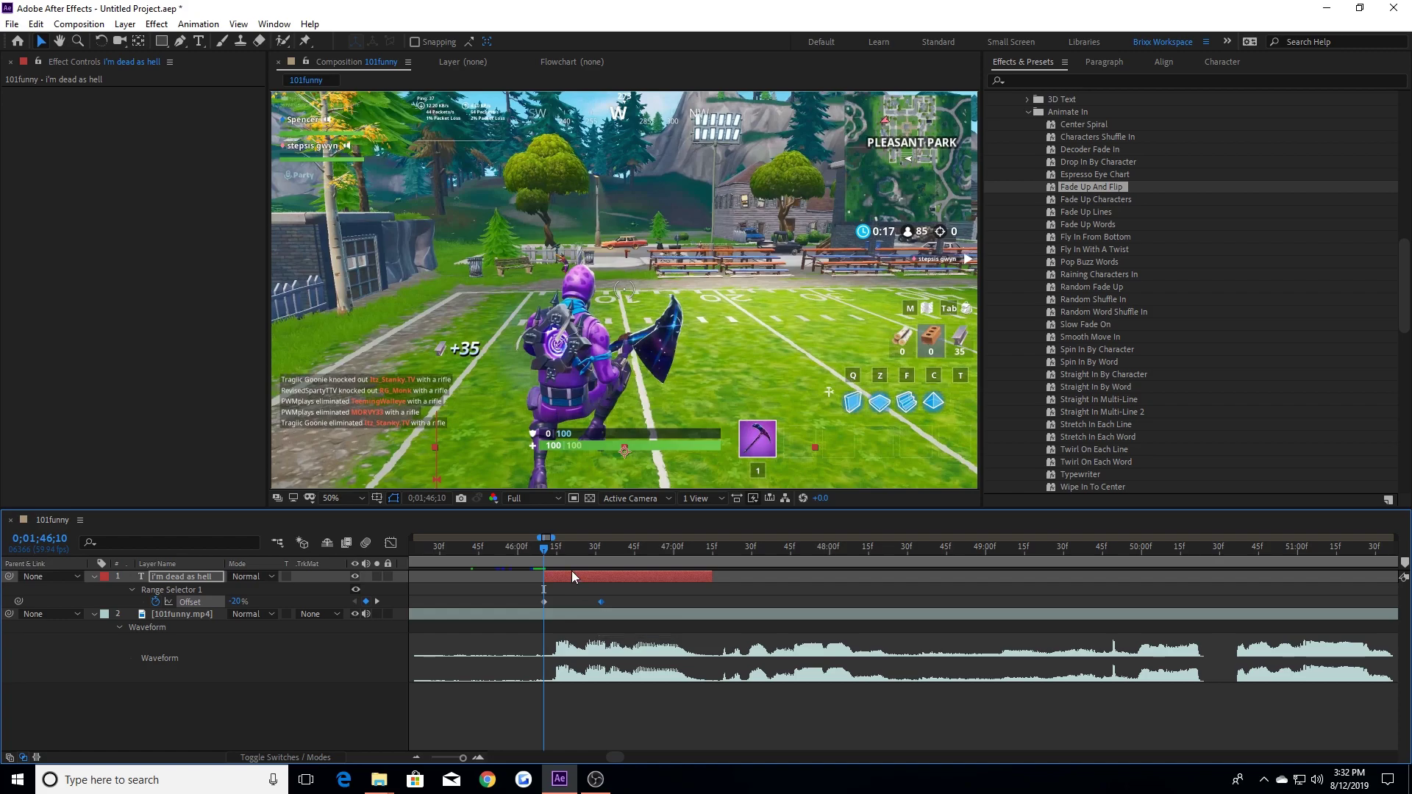
{"action": "key", "text": "space"}
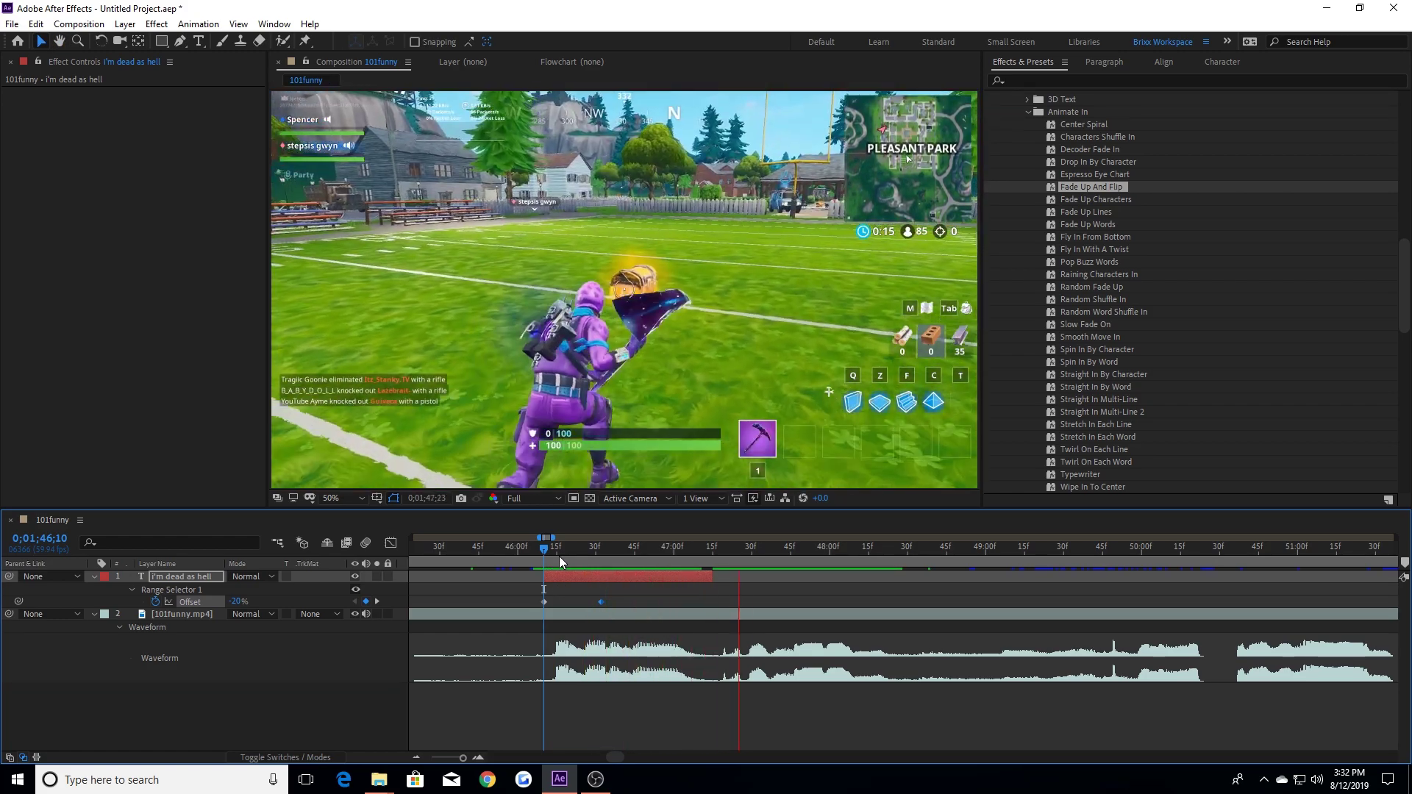
{"action": "left_click_drag", "start_coordinate": [539, 551], "coordinate": [586, 553]}
{"action": "key", "text": "i"}
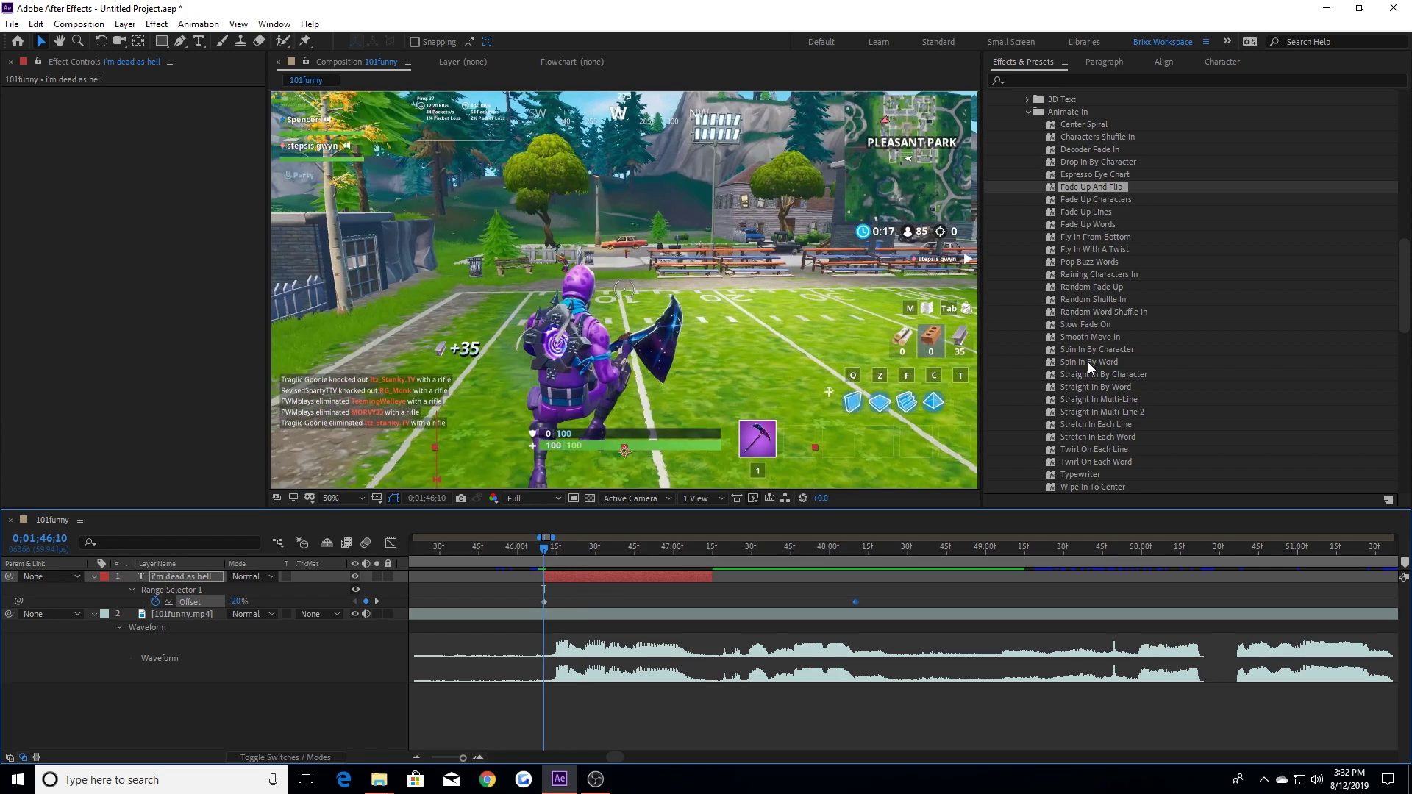
Step: Apply the Spin In By Word preset to the caption and move its last Start keyframe earlier, inside the layer's duration
{"action": "double_click", "coordinate": [1088, 362]}
{"action": "left_click", "coordinate": [642, 580]}
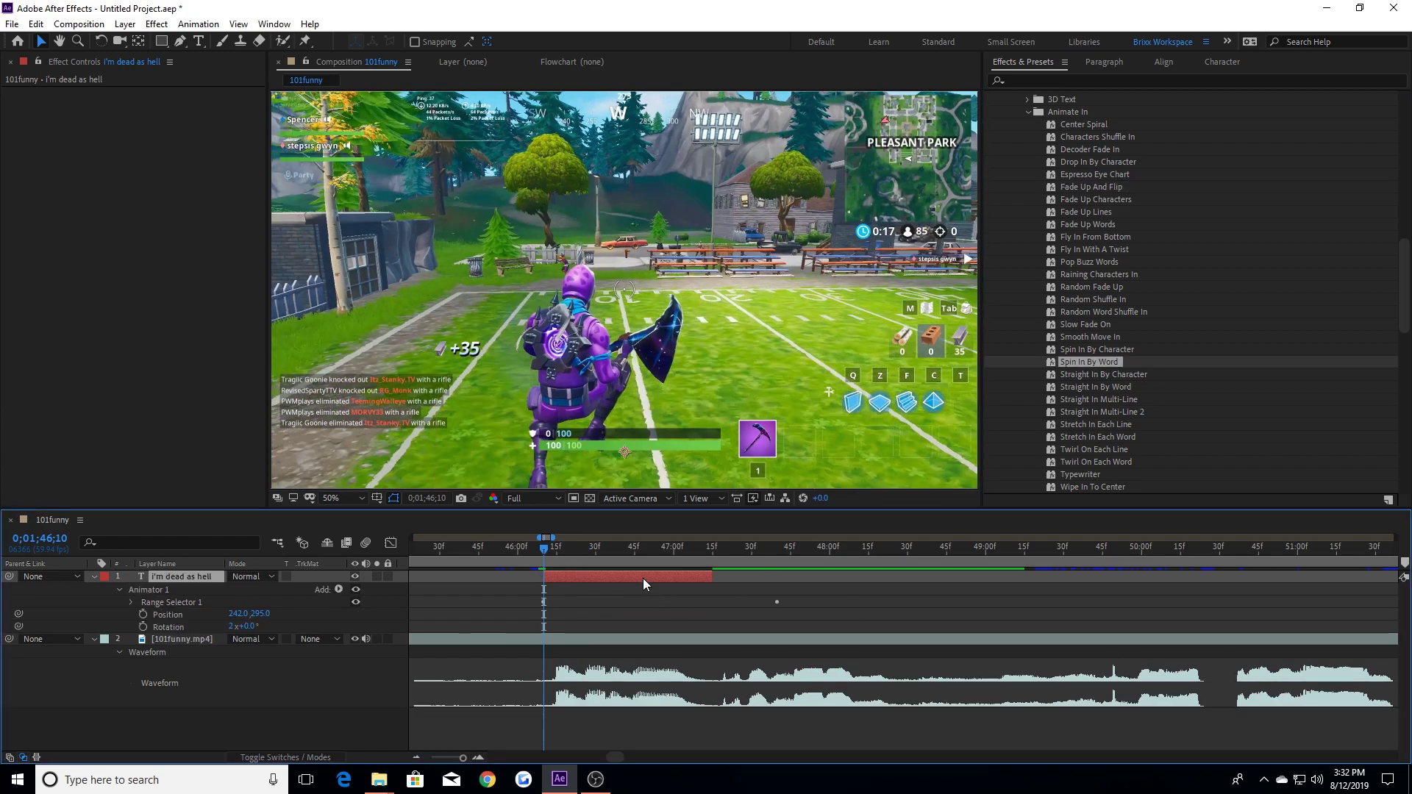
{"action": "key", "text": "u"}
{"action": "left_click_drag", "start_coordinate": [778, 602], "coordinate": [597, 607]}
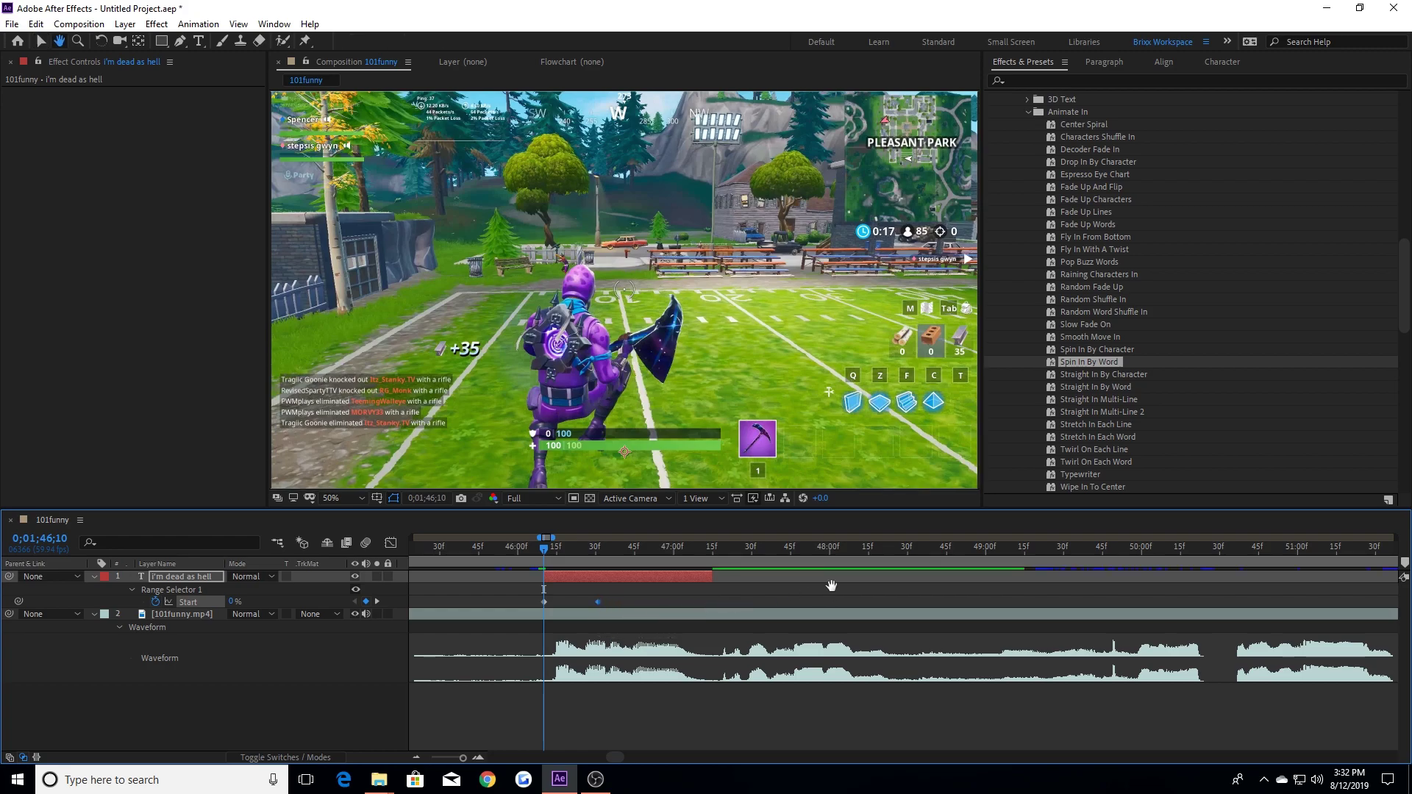
{"action": "key", "text": "space"}
{"action": "key", "text": "ctrl+z"}
{"action": "left_click_drag", "start_coordinate": [549, 567], "coordinate": [699, 552]}
{"action": "left_click_drag", "start_coordinate": [777, 601], "coordinate": [657, 602]}
{"action": "mouse_move", "coordinate": [703, 554]}
{"action": "left_mouse_down"}
{"action": "mouse_move", "coordinate": [686, 557]}
{"action": "mouse_move", "coordinate": [721, 558]}
{"action": "mouse_move", "coordinate": [694, 562]}
{"action": "left_mouse_up"}
Step: Animate the caption's Scale with a 100% keyframe at 0;01;47;08 and a 0% keyframe at 0;01;47;14
{"action": "left_click", "coordinate": [724, 595]}
{"action": "left_click", "coordinate": [708, 580]}
{"action": "key", "text": "s"}
{"action": "left_click", "coordinate": [131, 590]}
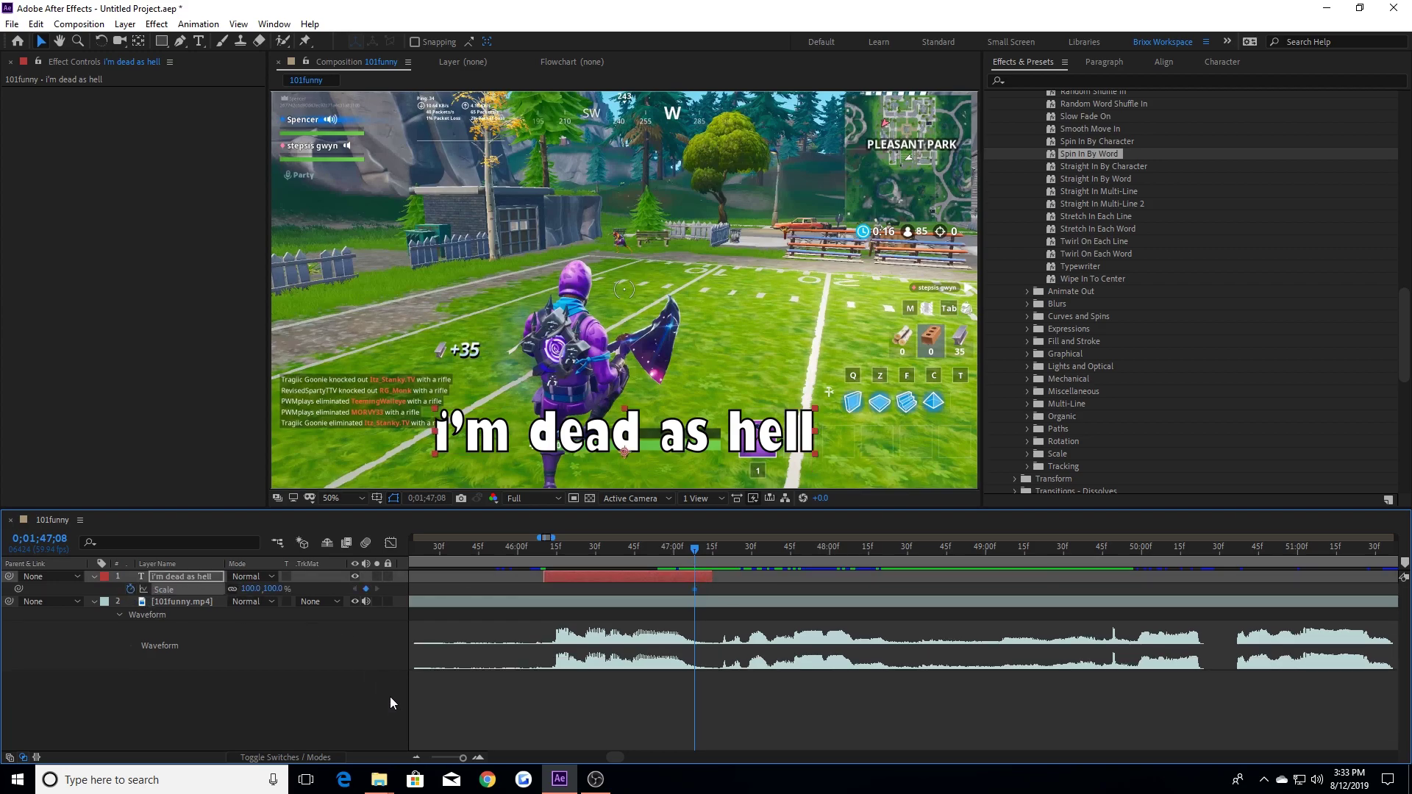
{"action": "left_click_drag", "start_coordinate": [465, 758], "coordinate": [470, 758]}
{"action": "left_click_drag", "start_coordinate": [728, 556], "coordinate": [757, 551]}
{"action": "left_click", "coordinate": [257, 589]}
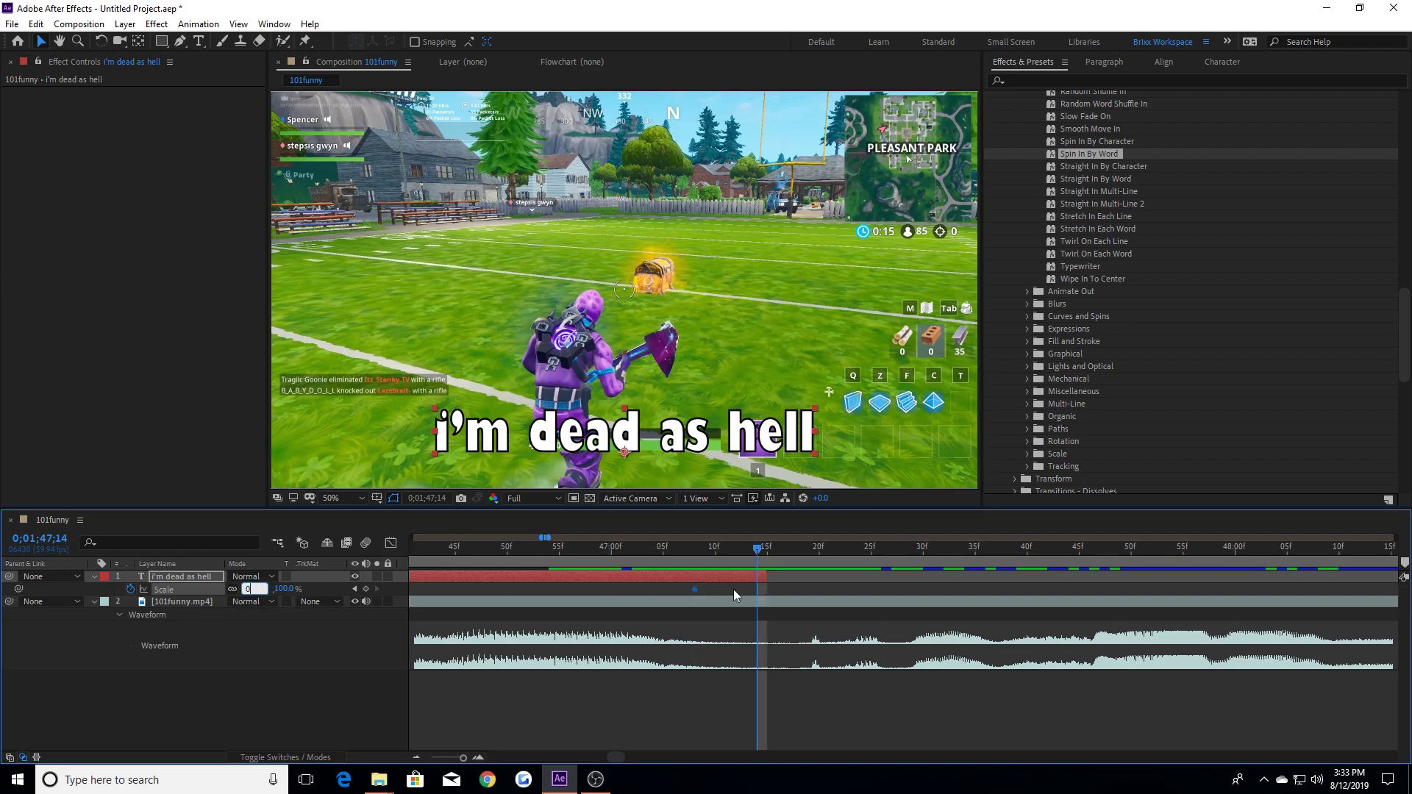
{"action": "type", "text": "0"}
{"action": "key", "text": "Return"}
Step: Review the caption's scale-out animation and remove its Scale keyframes
{"action": "mouse_move", "coordinate": [708, 554]}
{"action": "left_mouse_down"}
{"action": "mouse_move", "coordinate": [762, 551]}
{"action": "mouse_move", "coordinate": [672, 550]}
{"action": "mouse_move", "coordinate": [783, 555]}
{"action": "mouse_move", "coordinate": [691, 552]}
{"action": "left_mouse_up"}
{"action": "key", "text": "Delete"}
{"action": "left_click", "coordinate": [756, 564]}
{"action": "mouse_move", "coordinate": [775, 565]}
{"action": "left_mouse_down"}
{"action": "mouse_move", "coordinate": [728, 548]}
{"action": "mouse_move", "coordinate": [700, 557]}
{"action": "left_mouse_up"}
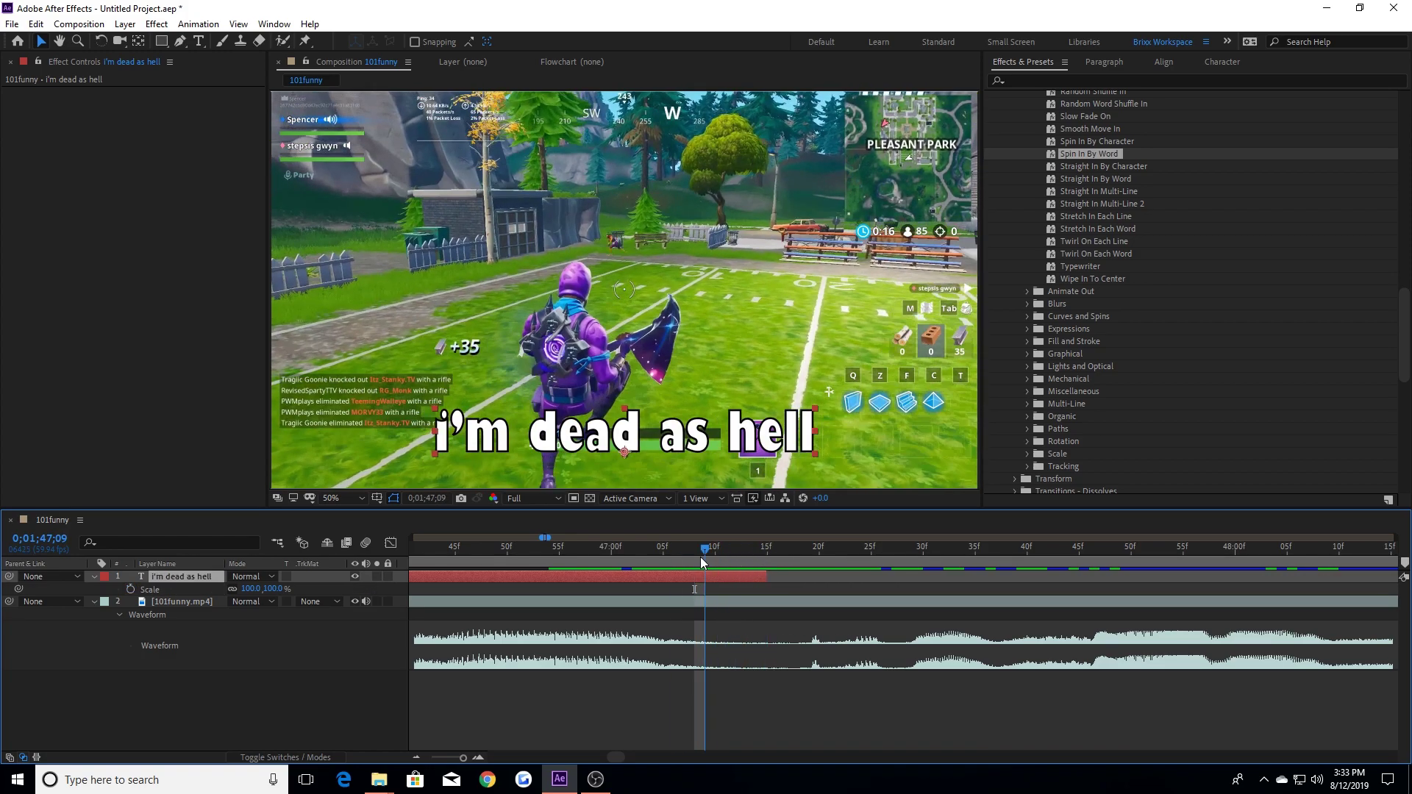
Step: Try the Blur By Word preset from the layer's start on the caption, moving its last Offset keyframe earlier, and preview it
{"action": "left_click", "coordinate": [417, 758]}
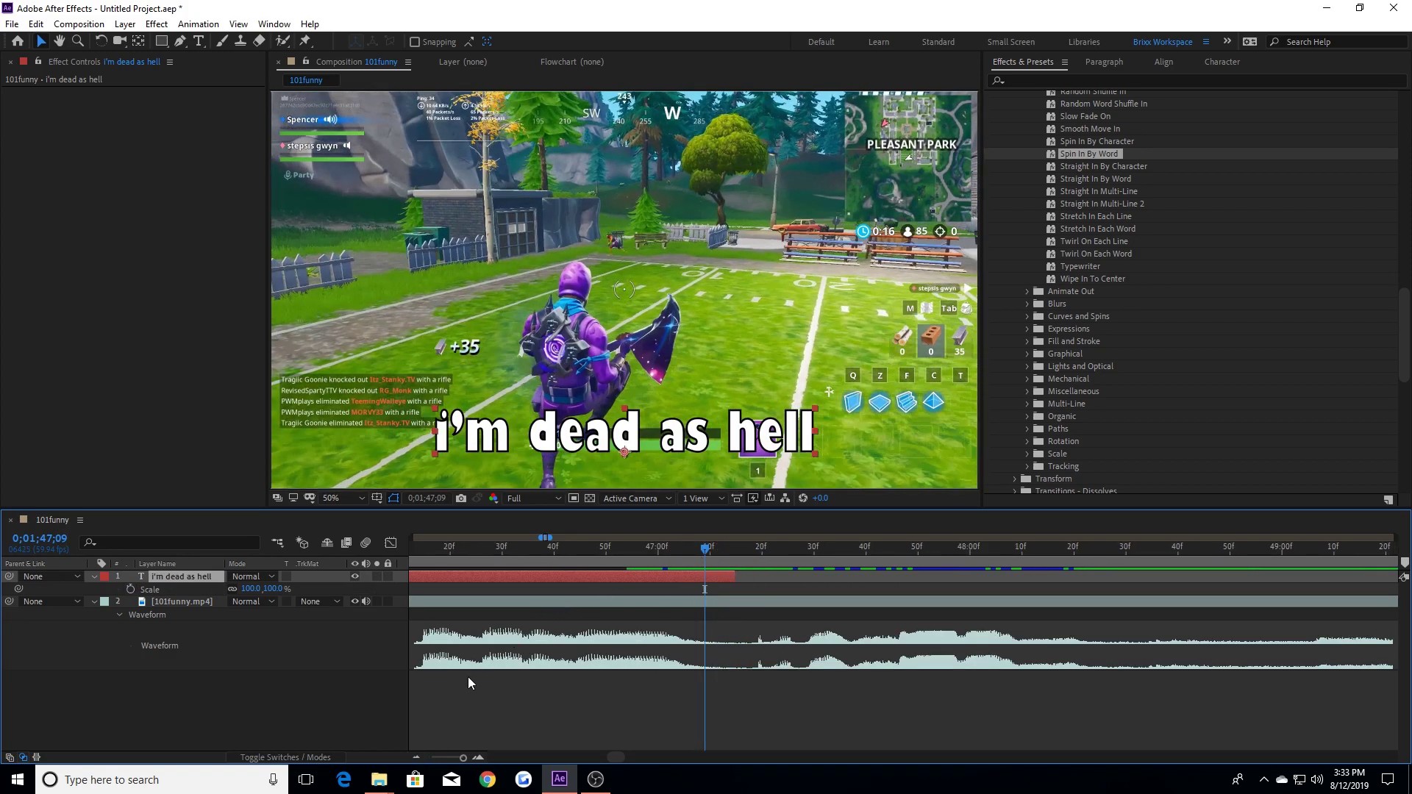
{"action": "left_click", "coordinate": [417, 758]}
{"action": "key", "text": "u"}
{"action": "key", "text": "j"}
{"action": "key", "text": "u"}
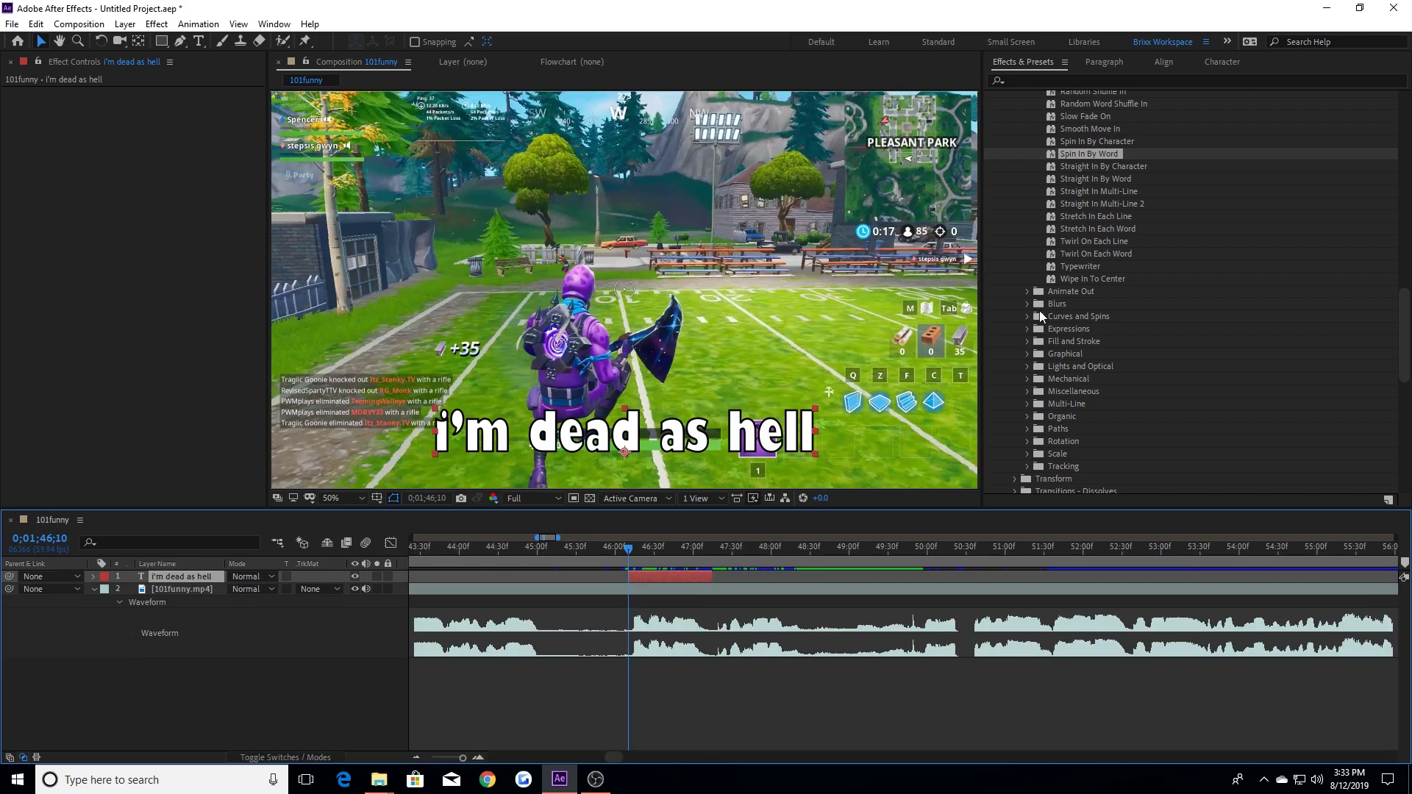
{"action": "left_click", "coordinate": [1026, 303]}
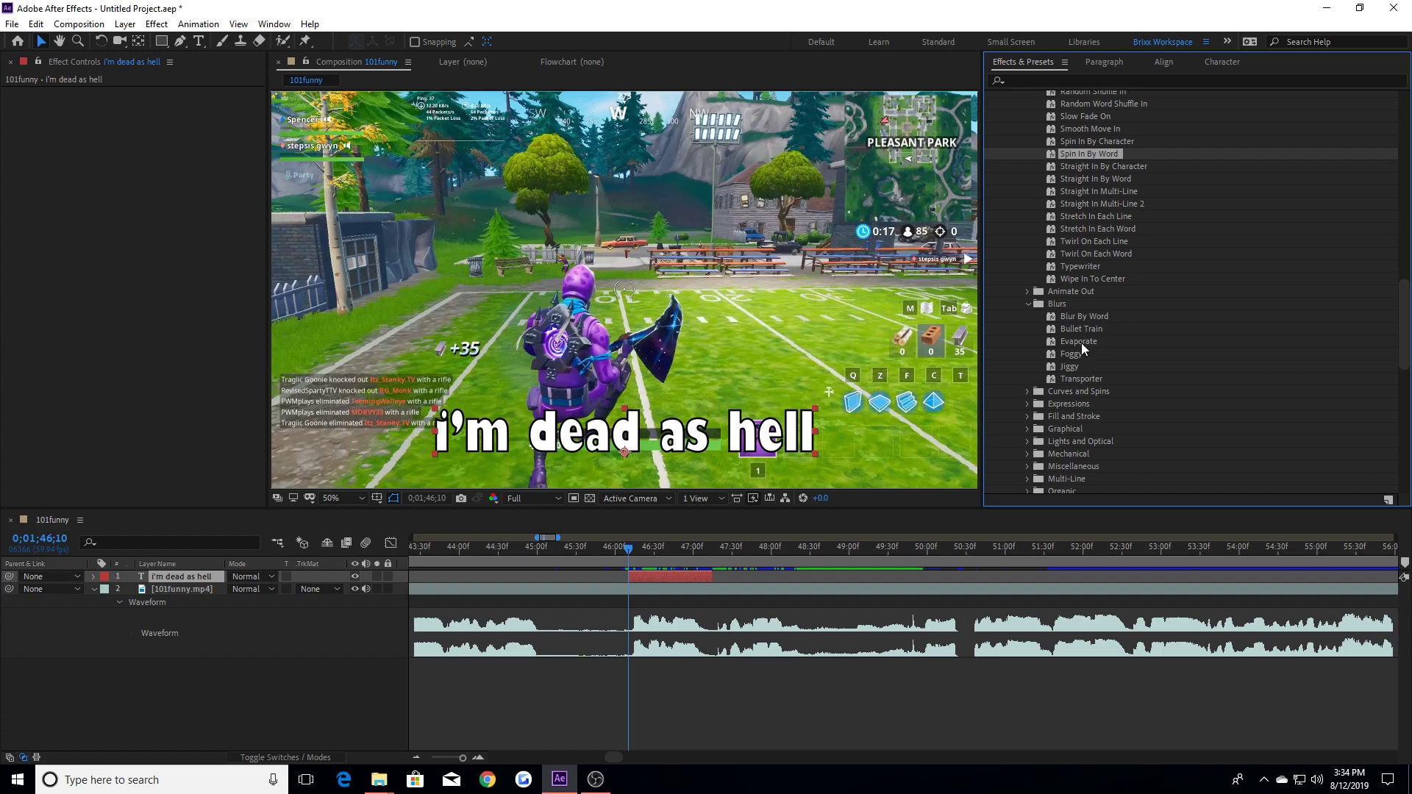
{"action": "double_click", "coordinate": [1081, 316]}
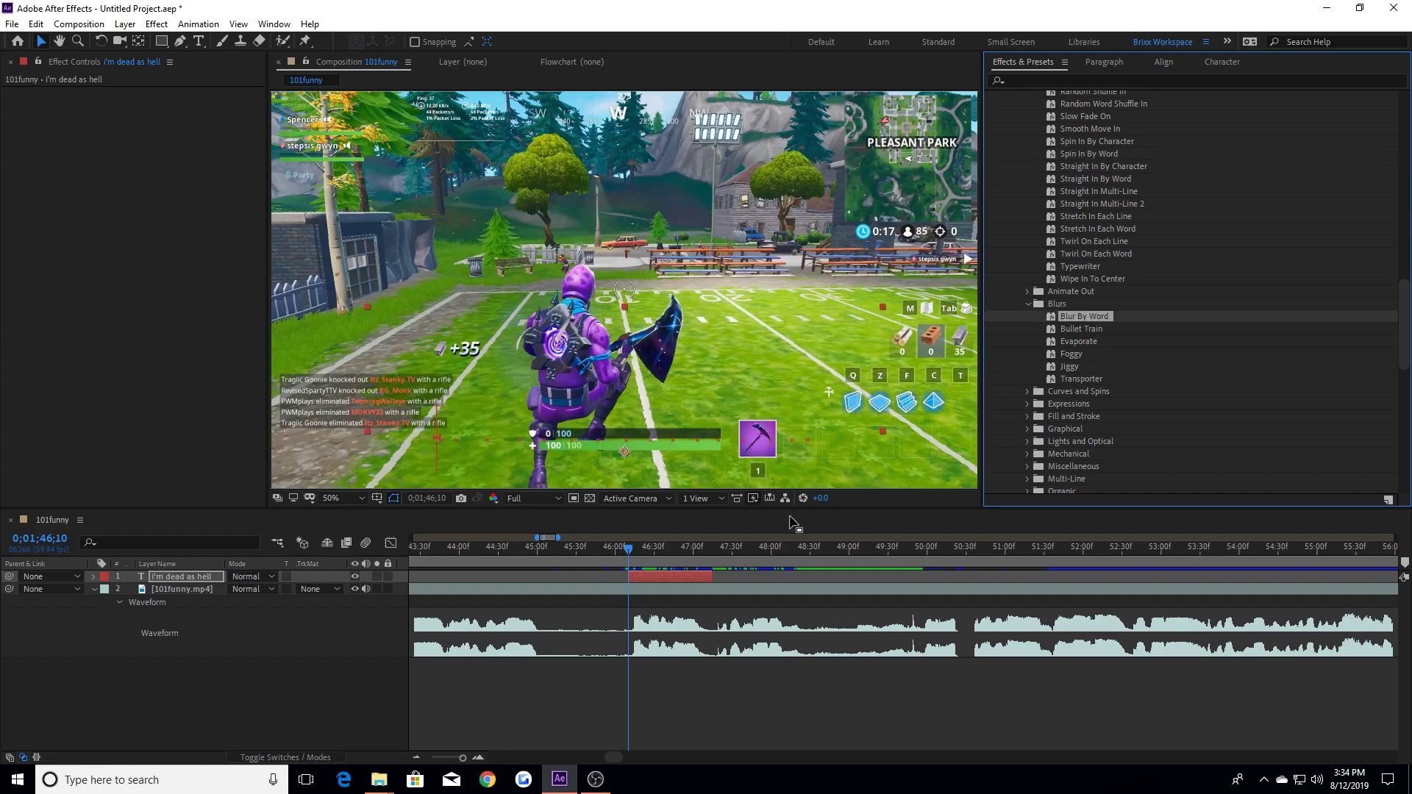
{"action": "left_click", "coordinate": [673, 573]}
{"action": "key", "text": "u"}
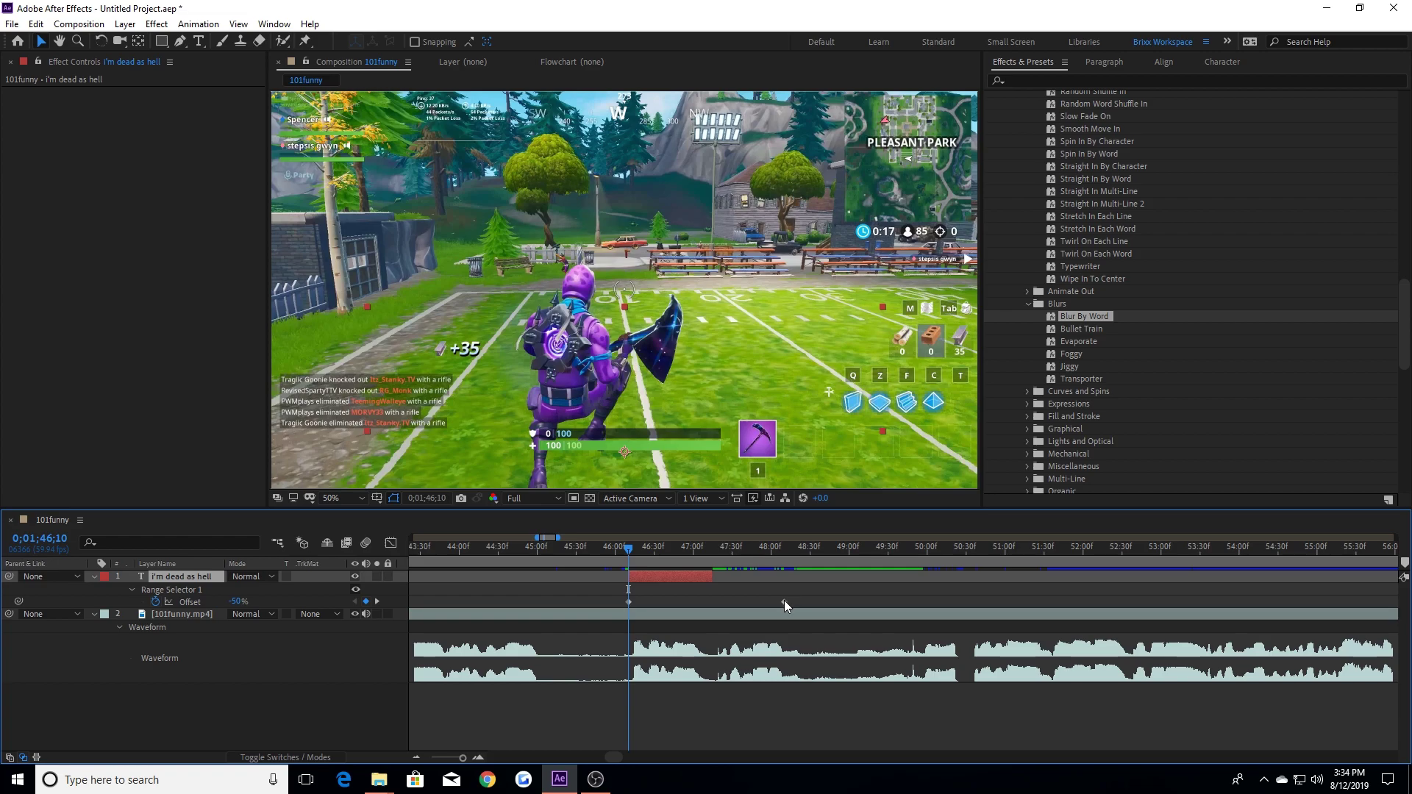
{"action": "left_click", "coordinate": [647, 601]}
{"action": "key", "text": "space"}
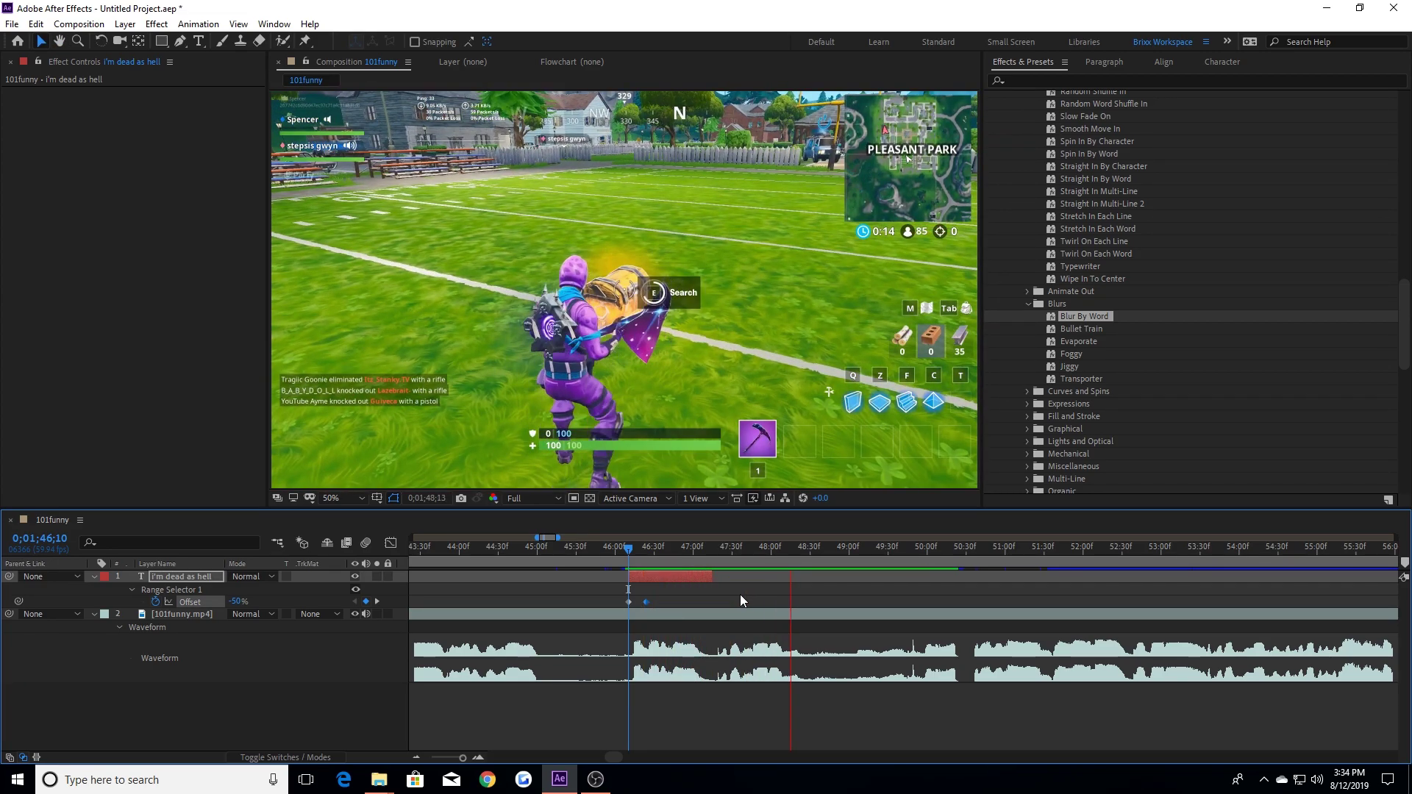
Step: Try the Evaporate preset on the caption, swapping its two Offset keyframes and moving the last one closer to the layer's start
{"action": "double_click", "coordinate": [1076, 342]}
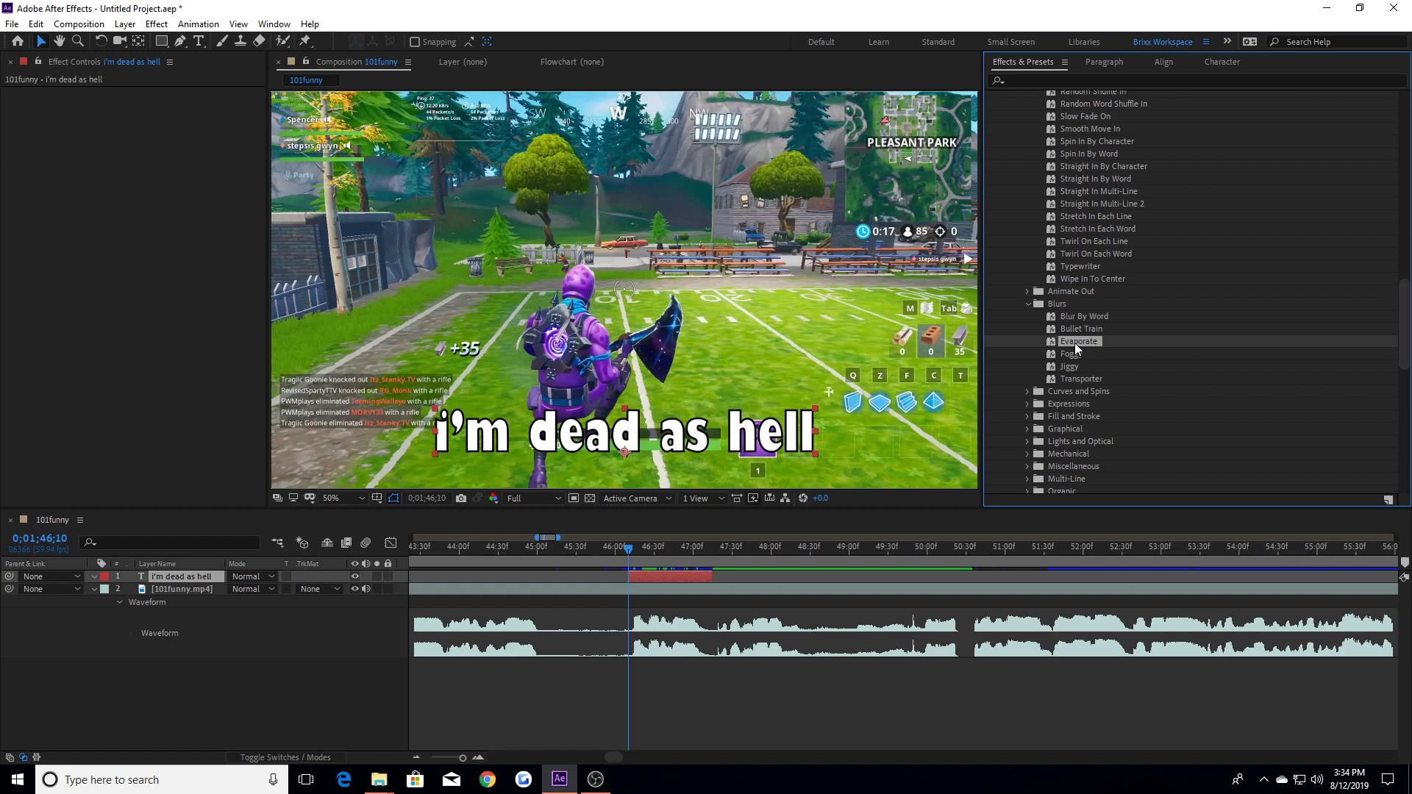
{"action": "key", "text": "u"}
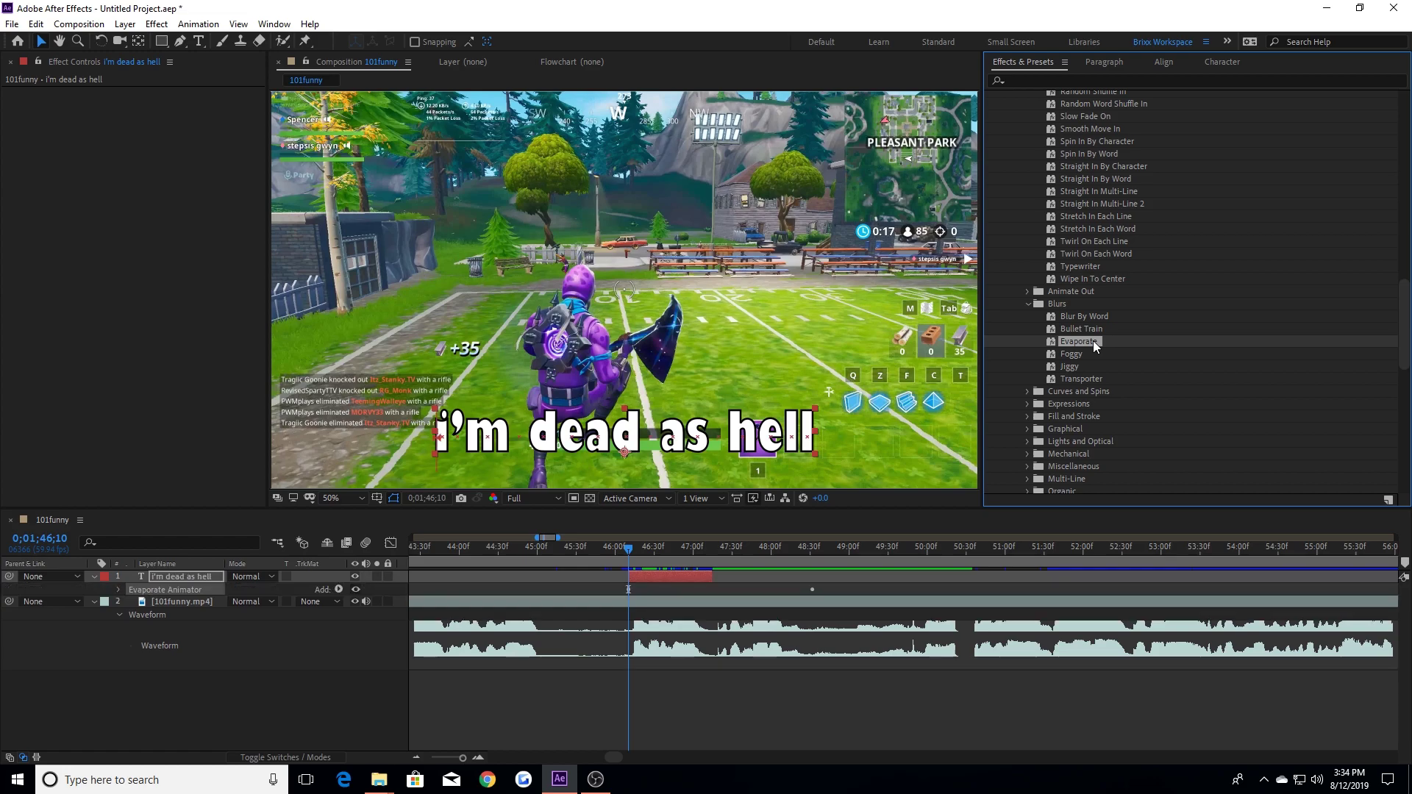
{"action": "left_click", "coordinate": [641, 596]}
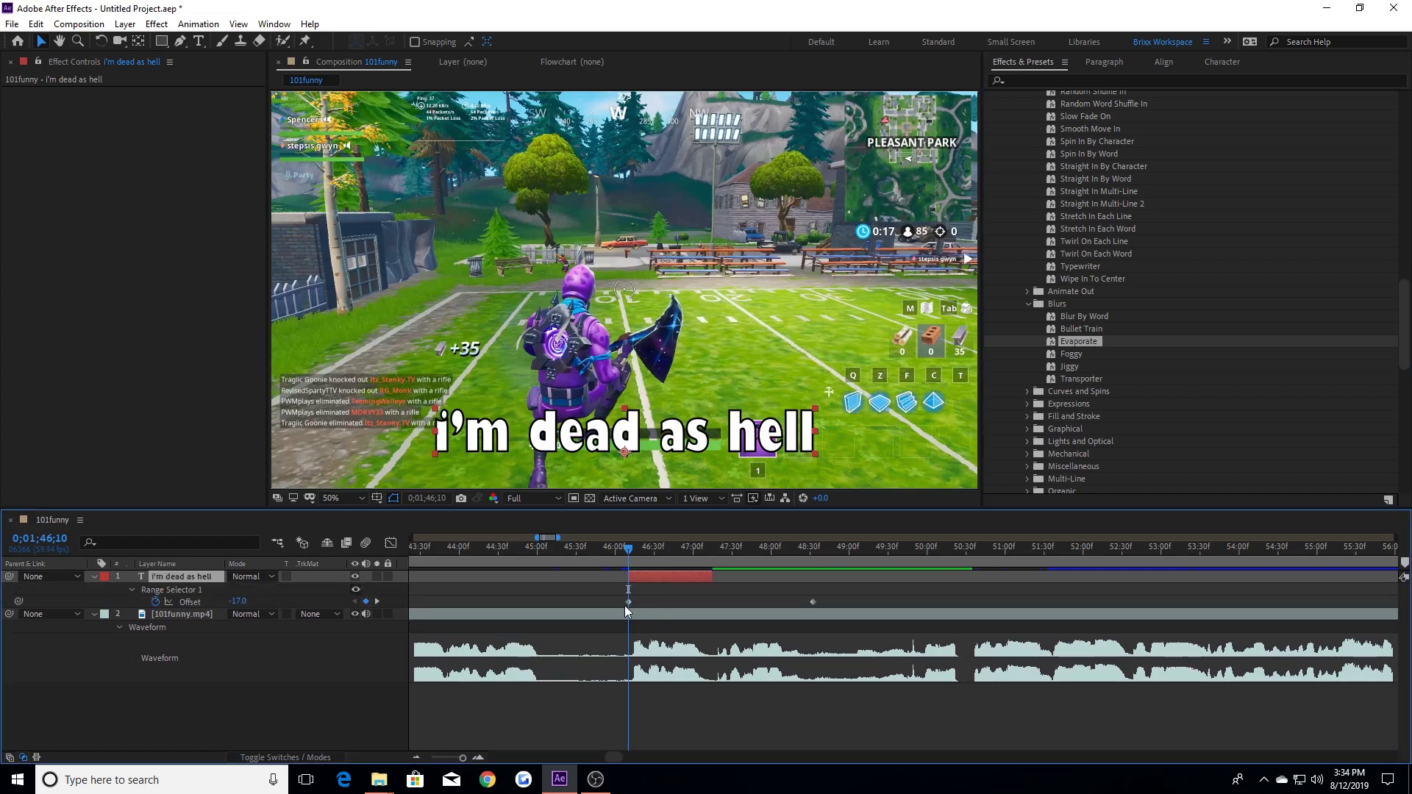
{"action": "mouse_move", "coordinate": [627, 603]}
{"action": "left_mouse_down"}
{"action": "mouse_move", "coordinate": [722, 602]}
{"action": "mouse_move", "coordinate": [627, 603]}
{"action": "left_mouse_up"}
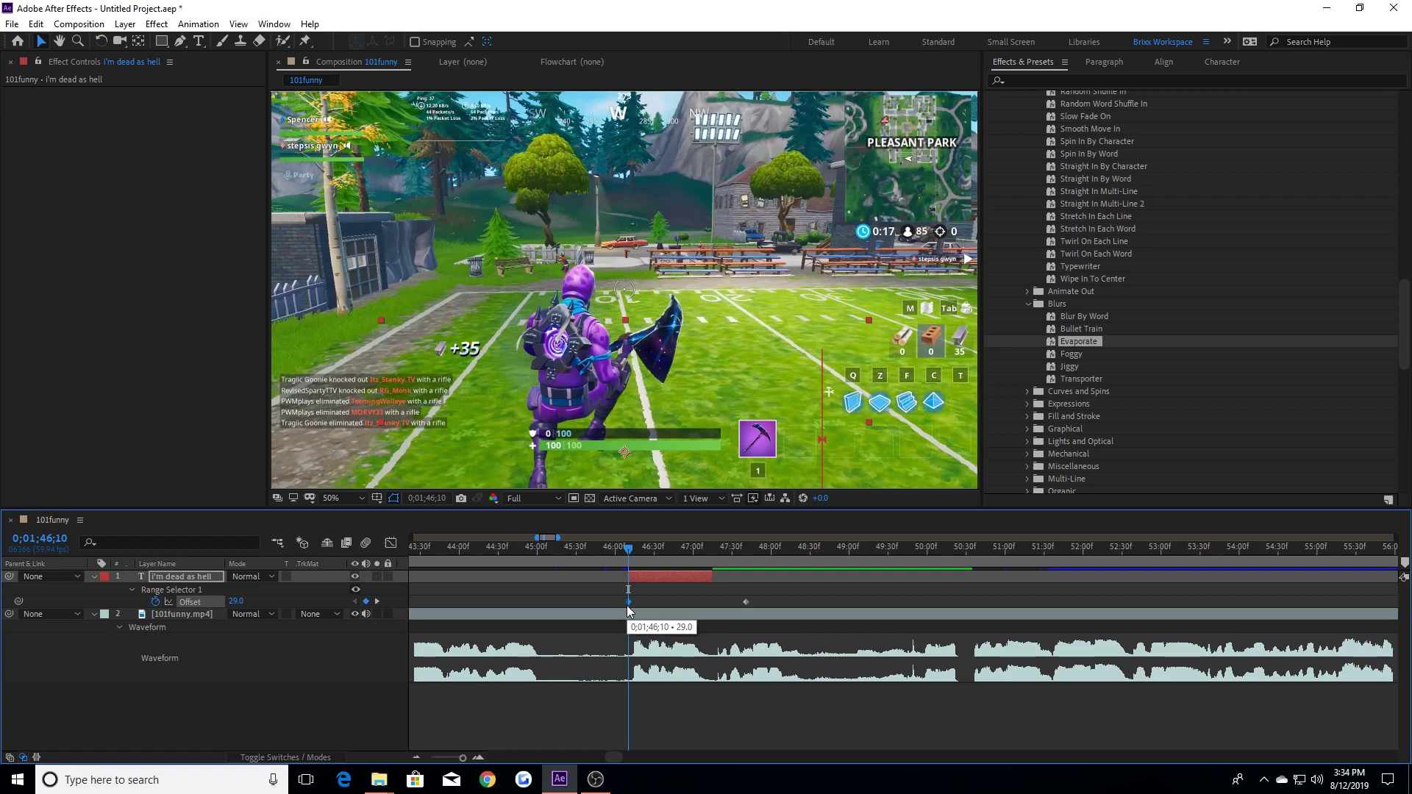
{"action": "left_click_drag", "start_coordinate": [746, 602], "coordinate": [656, 544]}
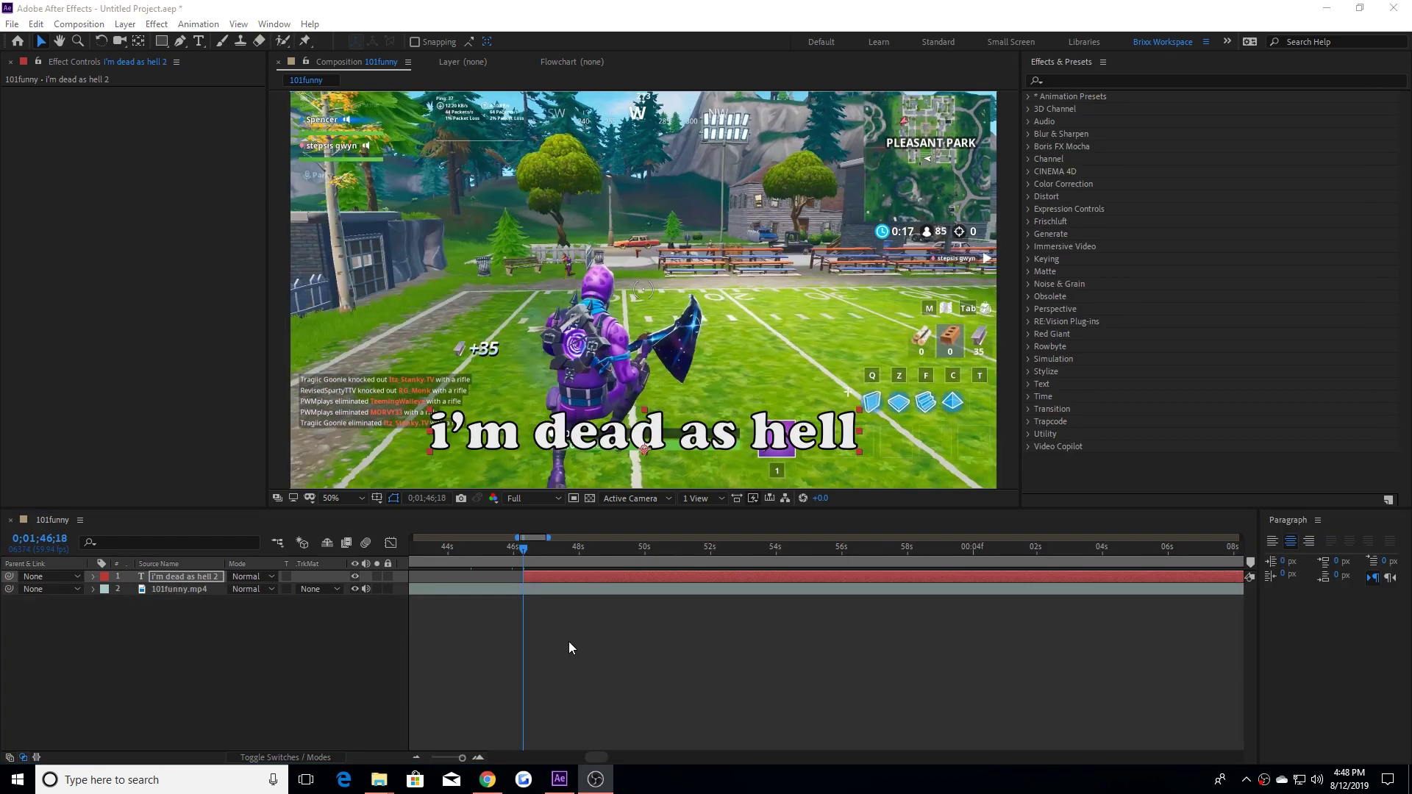
Step: Animate the caption's Scale from 0% at 0;01;46;18 to 100% at 0;01;46;30
{"action": "left_click", "coordinate": [484, 755]}
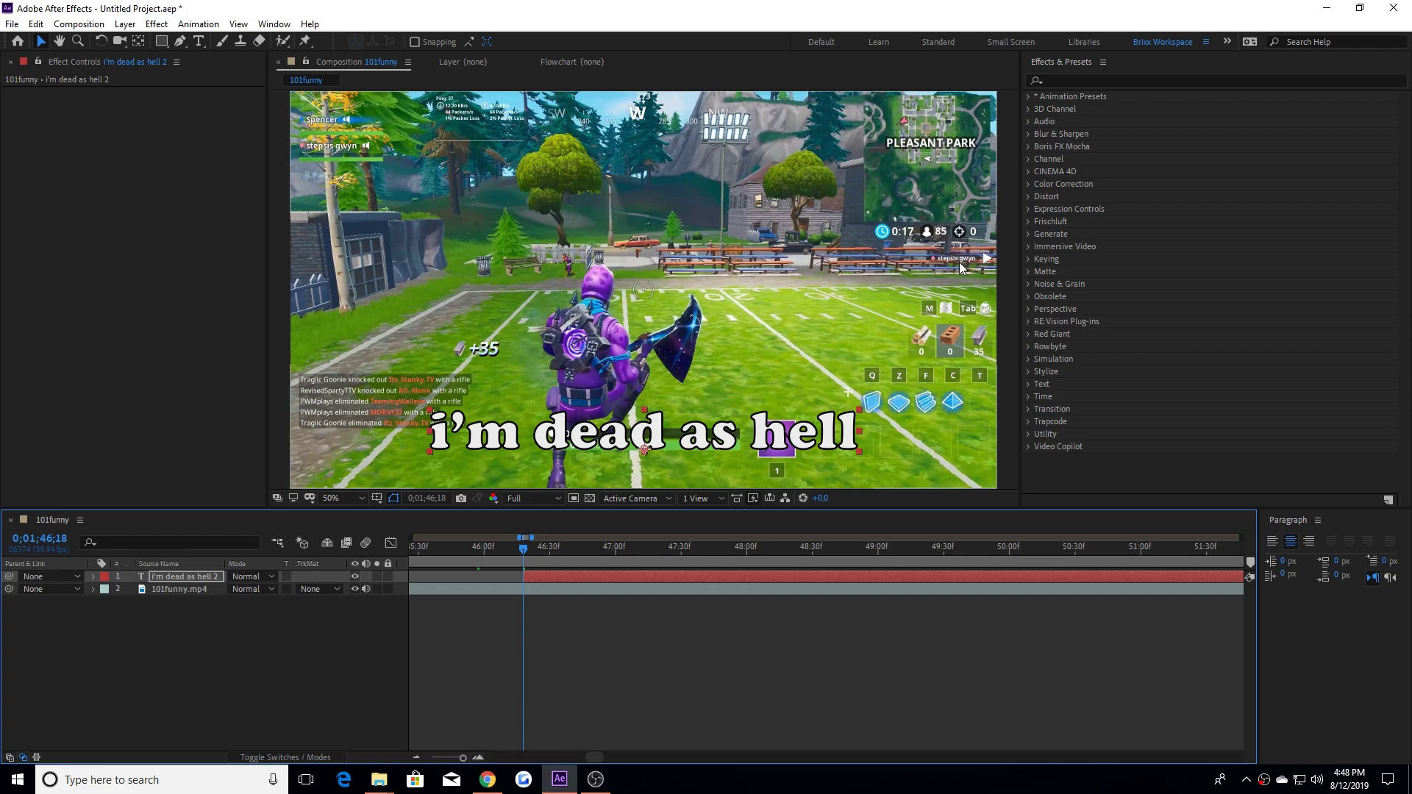
{"action": "left_click", "coordinate": [540, 576]}
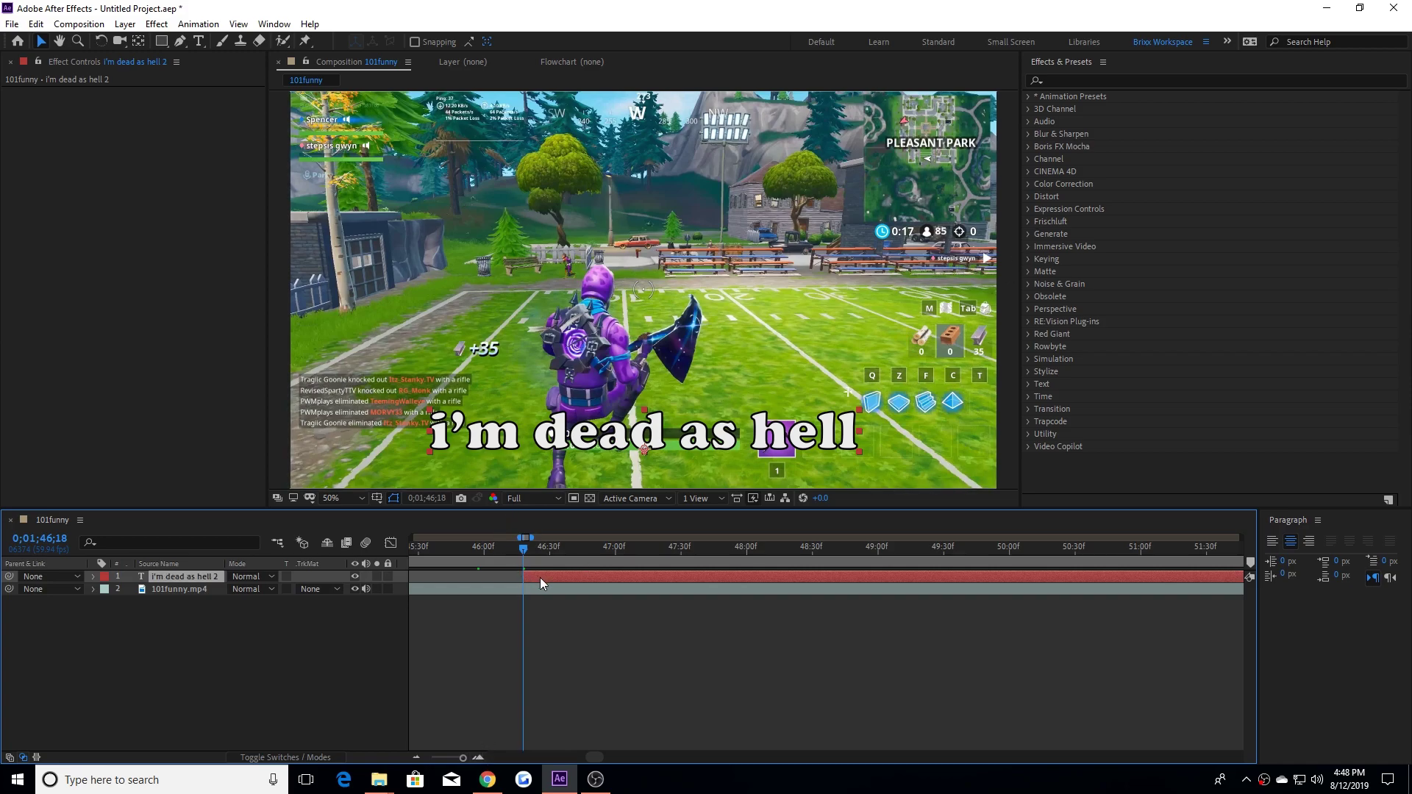
{"action": "key", "text": "s"}
{"action": "left_click", "coordinate": [130, 589]}
{"action": "left_click", "coordinate": [478, 758]}
{"action": "left_click_drag", "start_coordinate": [522, 590], "coordinate": [628, 589]}
{"action": "left_click", "coordinate": [243, 588]}
{"action": "type", "text": "16.7"}
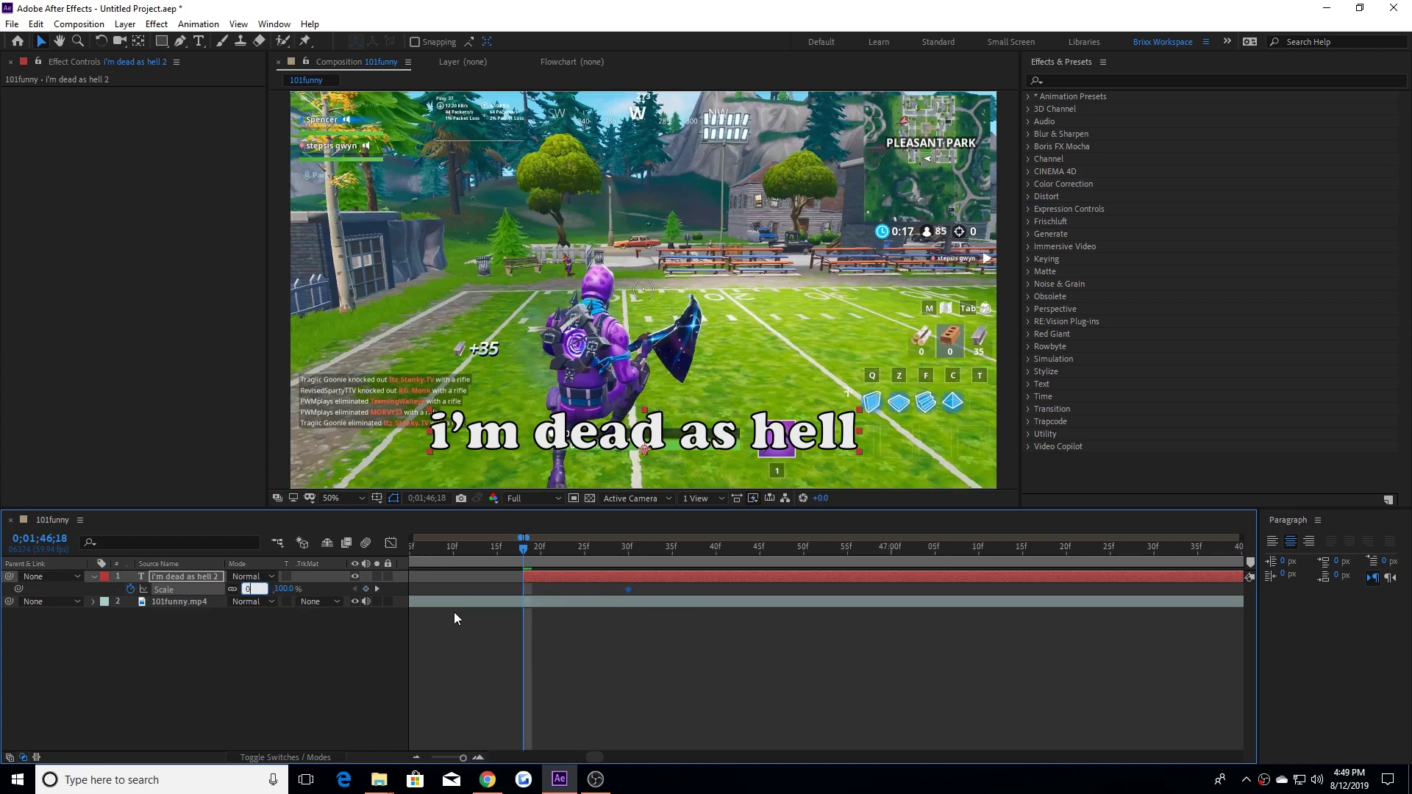
{"action": "key", "text": "Return"}
Step: Preview the caption's scale-in animation and undo its Scale keyframes
{"action": "left_click", "coordinate": [541, 552]}
{"action": "left_click_drag", "start_coordinate": [546, 553], "coordinate": [619, 554]}
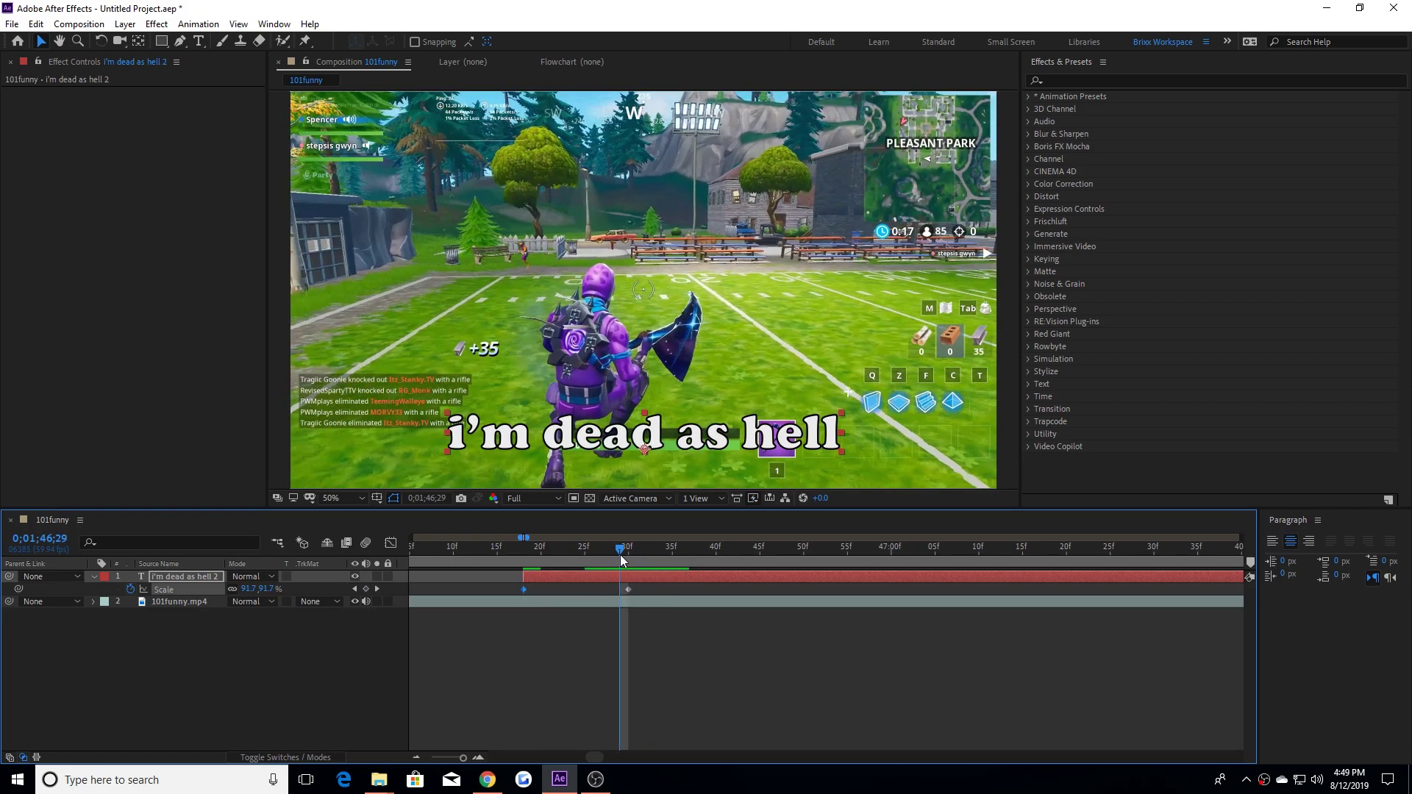
{"action": "key", "text": "j"}
{"action": "key", "text": "ctrl+z"}
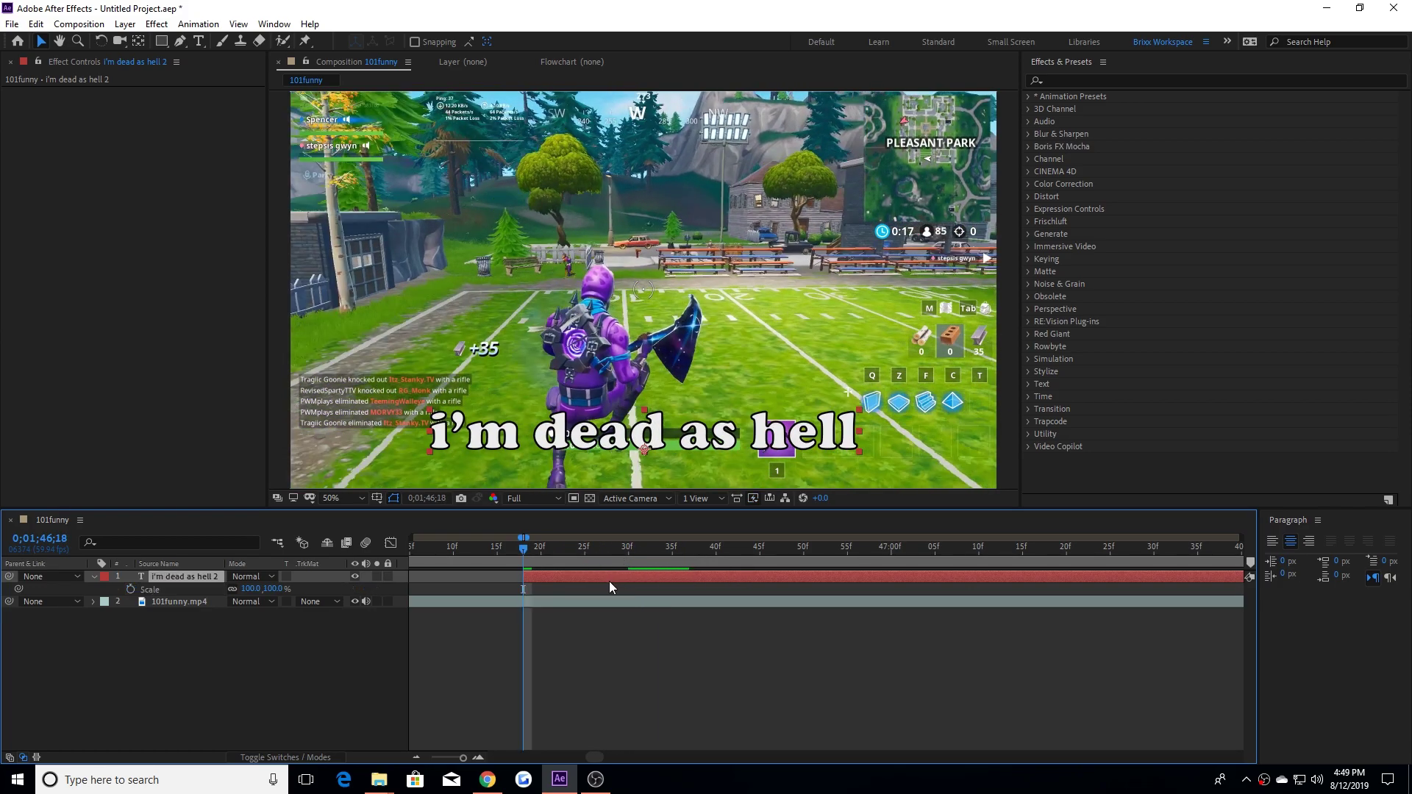
Step: Fade the caption in with Opacity keyframes at 0;01;46;18 and 0;01;46;35, the last one at 100%
{"action": "key", "text": "t"}
{"action": "left_click", "coordinate": [130, 589]}
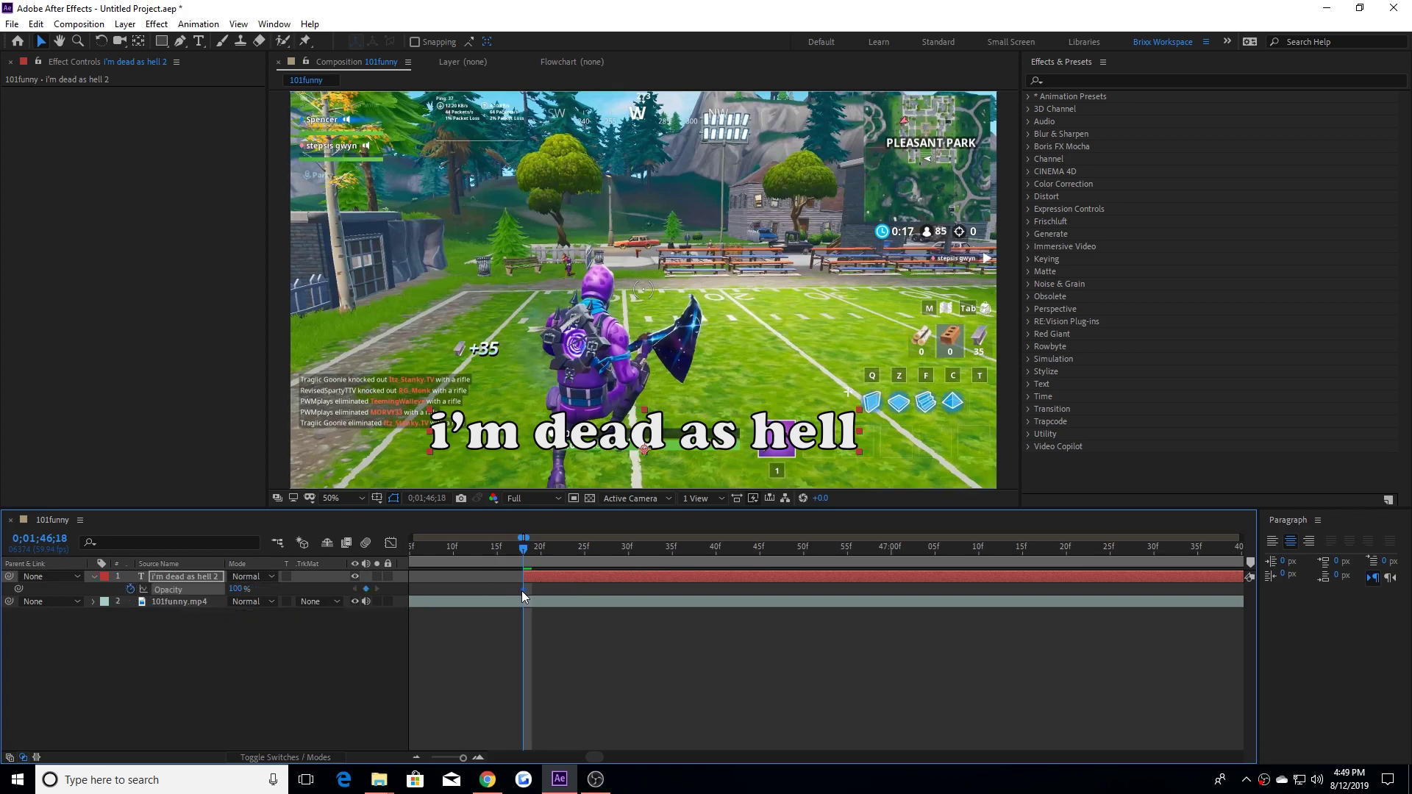
{"action": "left_click_drag", "start_coordinate": [573, 589], "coordinate": [672, 589]}
{"action": "left_click", "coordinate": [262, 585]}
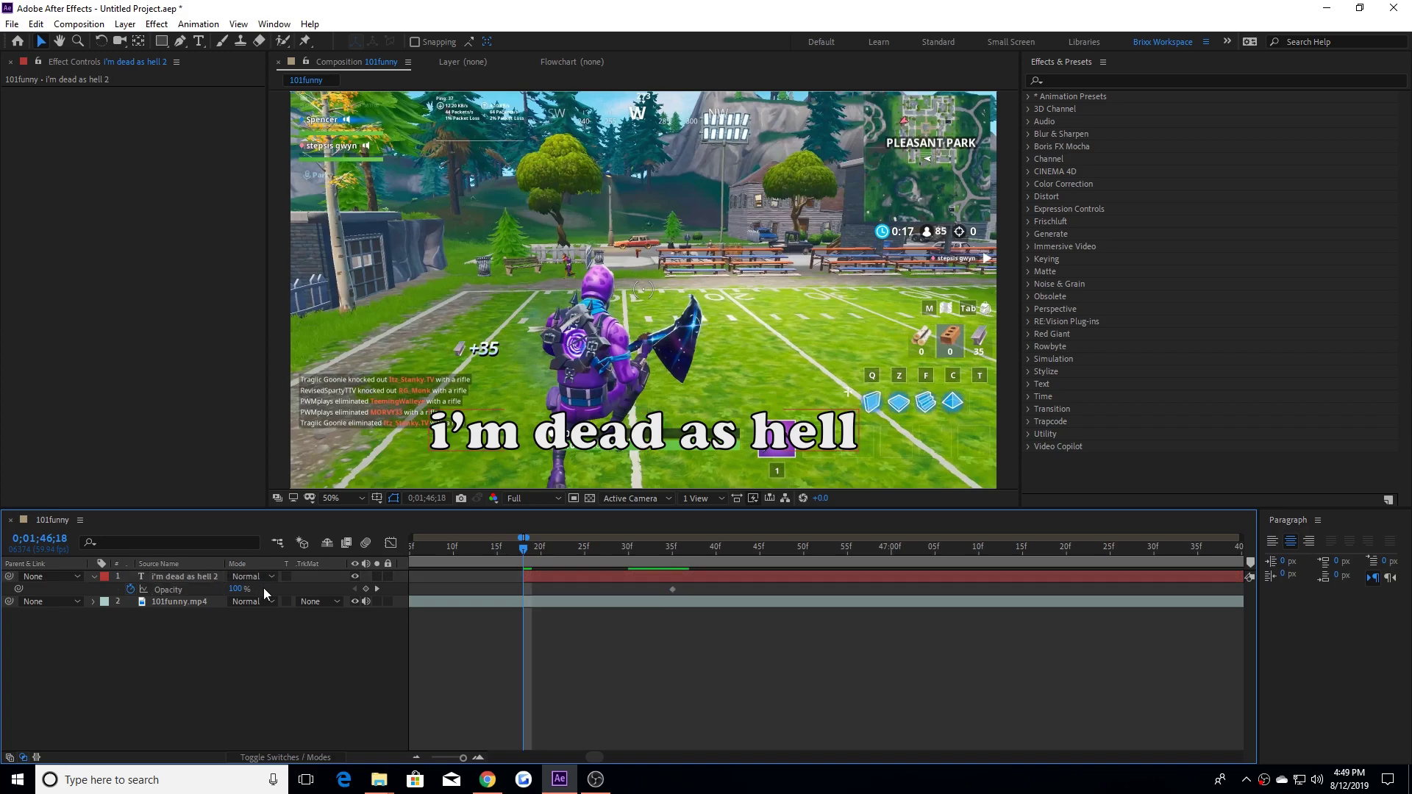
{"action": "left_click_drag", "start_coordinate": [234, 589], "coordinate": [213, 589]}
Step: Preview the caption's opacity fade-in and undo its Opacity keyframes
{"action": "left_click_drag", "start_coordinate": [524, 550], "coordinate": [699, 546]}
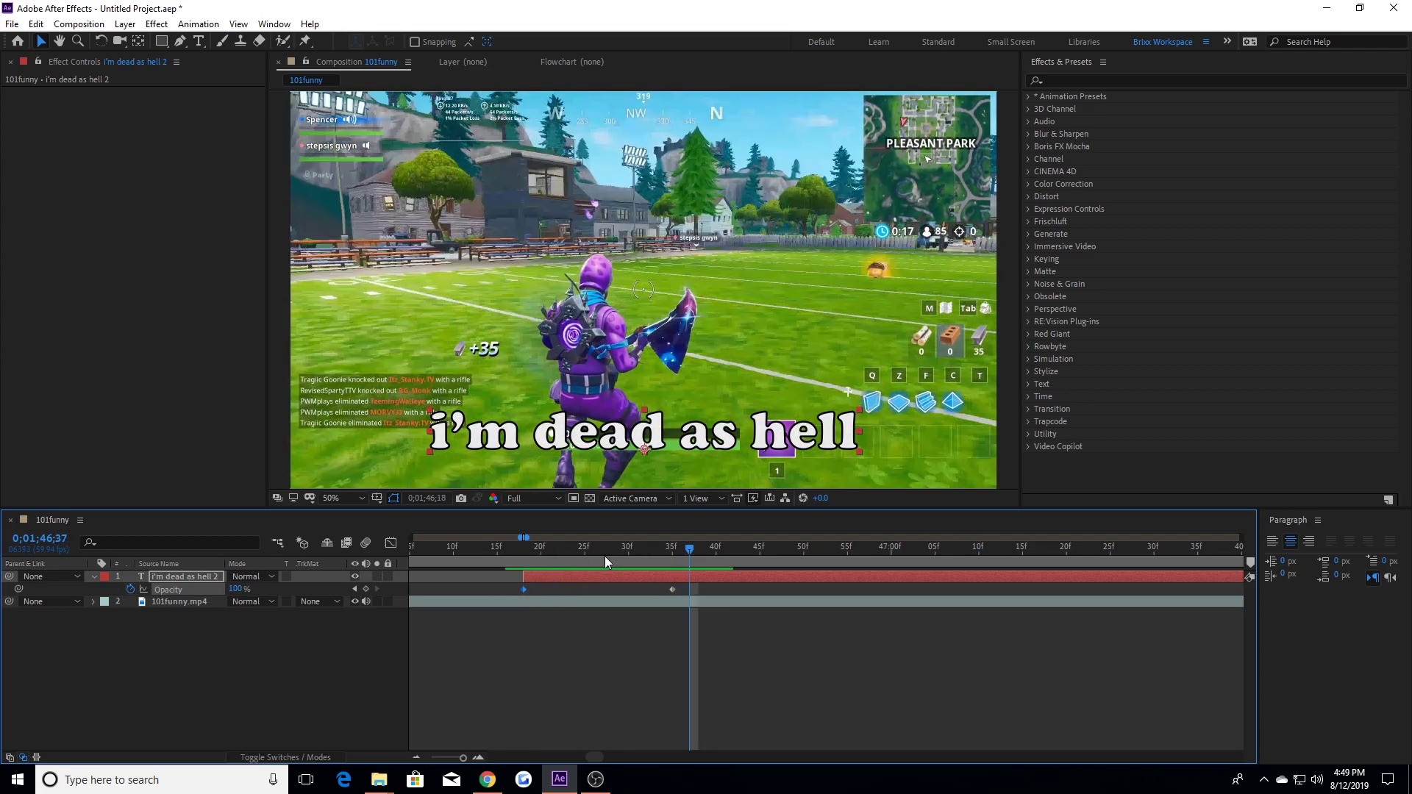
{"action": "key", "text": "i"}
{"action": "key", "text": "ctrl+z"}
Step: Slide the caption in horizontally from outside the frame, starting at 0;01;46;18 and reaching position 961, 972 at 0;01;46;37, and preview it
{"action": "key", "text": "p"}
{"action": "left_click", "coordinate": [132, 589]}
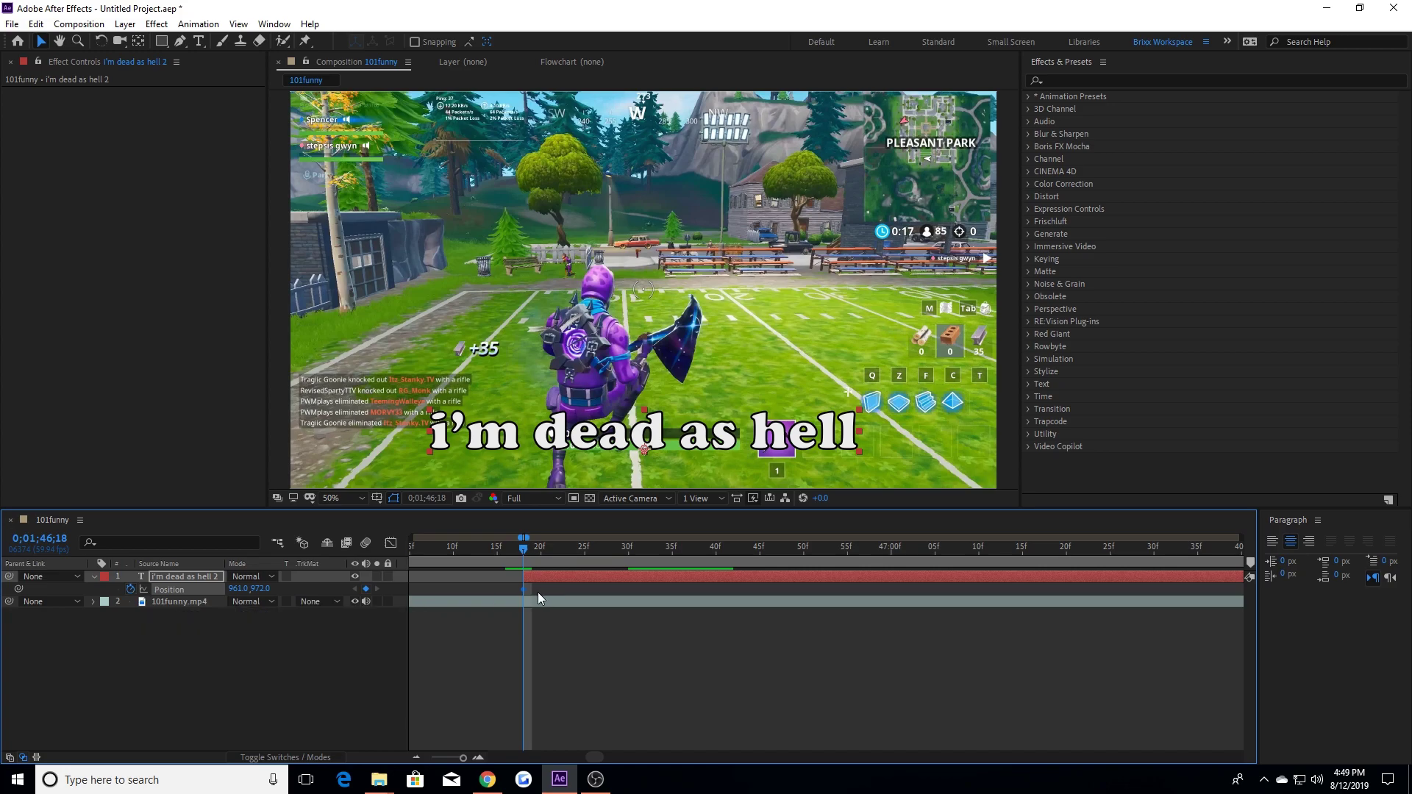
{"action": "left_click_drag", "start_coordinate": [522, 589], "coordinate": [561, 586]}
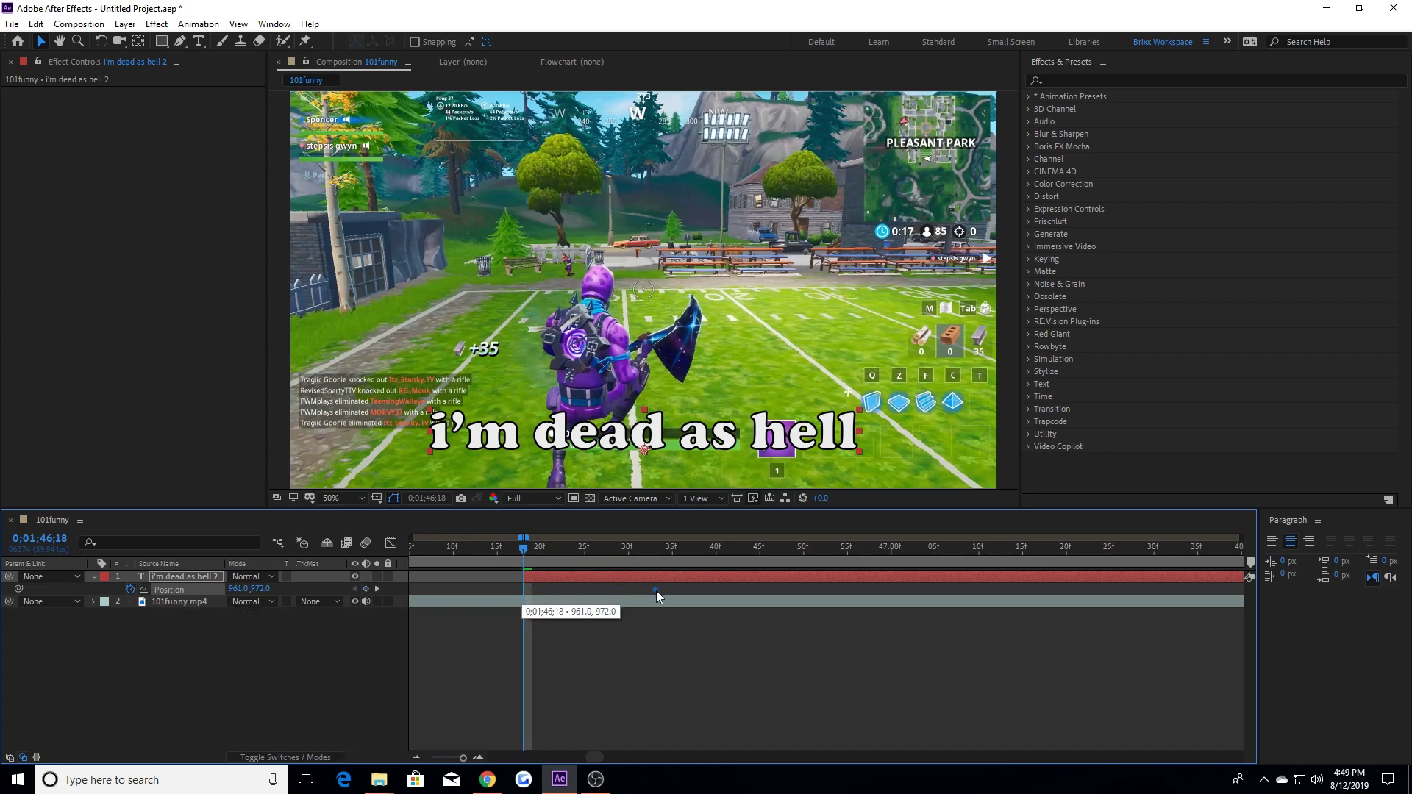
{"action": "left_click_drag", "start_coordinate": [678, 595], "coordinate": [695, 596]}
{"action": "left_click_drag", "start_coordinate": [259, 590], "coordinate": [452, 592]}
{"action": "key", "text": "comma"}
{"action": "left_click_drag", "start_coordinate": [606, 548], "coordinate": [691, 545]}
{"action": "key", "text": "j"}
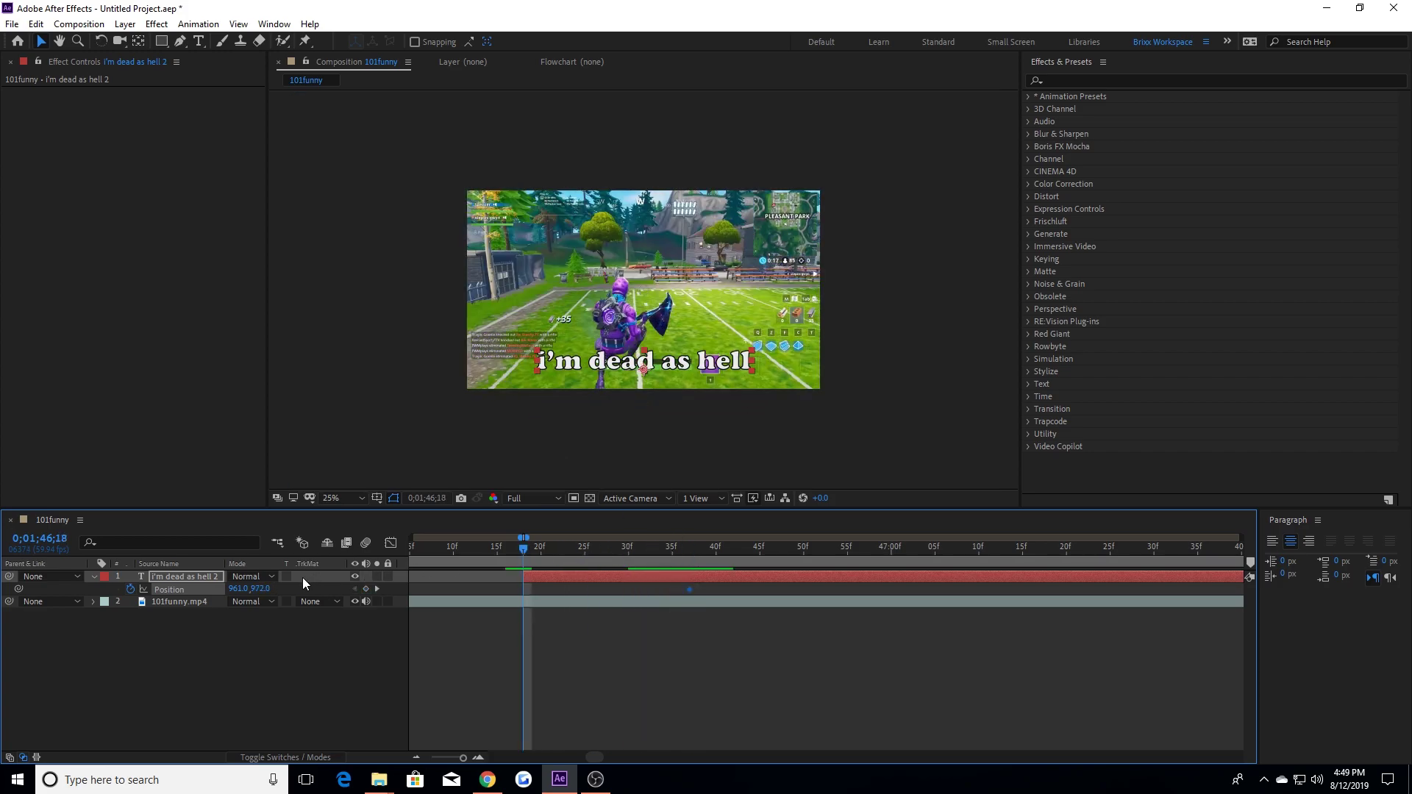
{"action": "left_click_drag", "start_coordinate": [239, 589], "coordinate": [1022, 580]}
{"action": "mouse_move", "coordinate": [732, 549]}
{"action": "left_mouse_down"}
{"action": "mouse_move", "coordinate": [572, 550]}
{"action": "mouse_move", "coordinate": [729, 553]}
{"action": "left_mouse_up"}
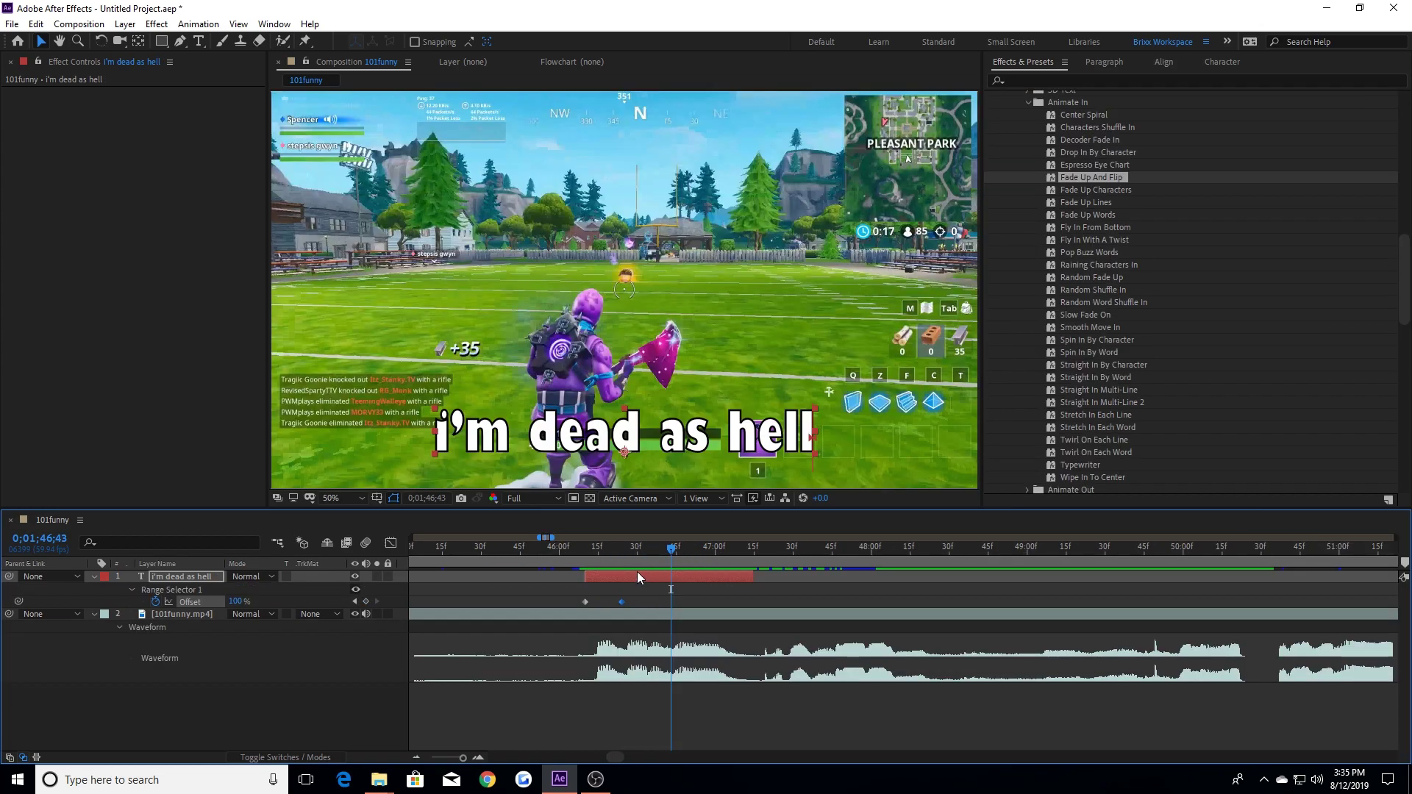
Step: Move the caption's Offset keyframes ahead of the layer, split the layer at 0;01;46;15 and delete the earlier piece
{"action": "left_click", "coordinate": [599, 548]}
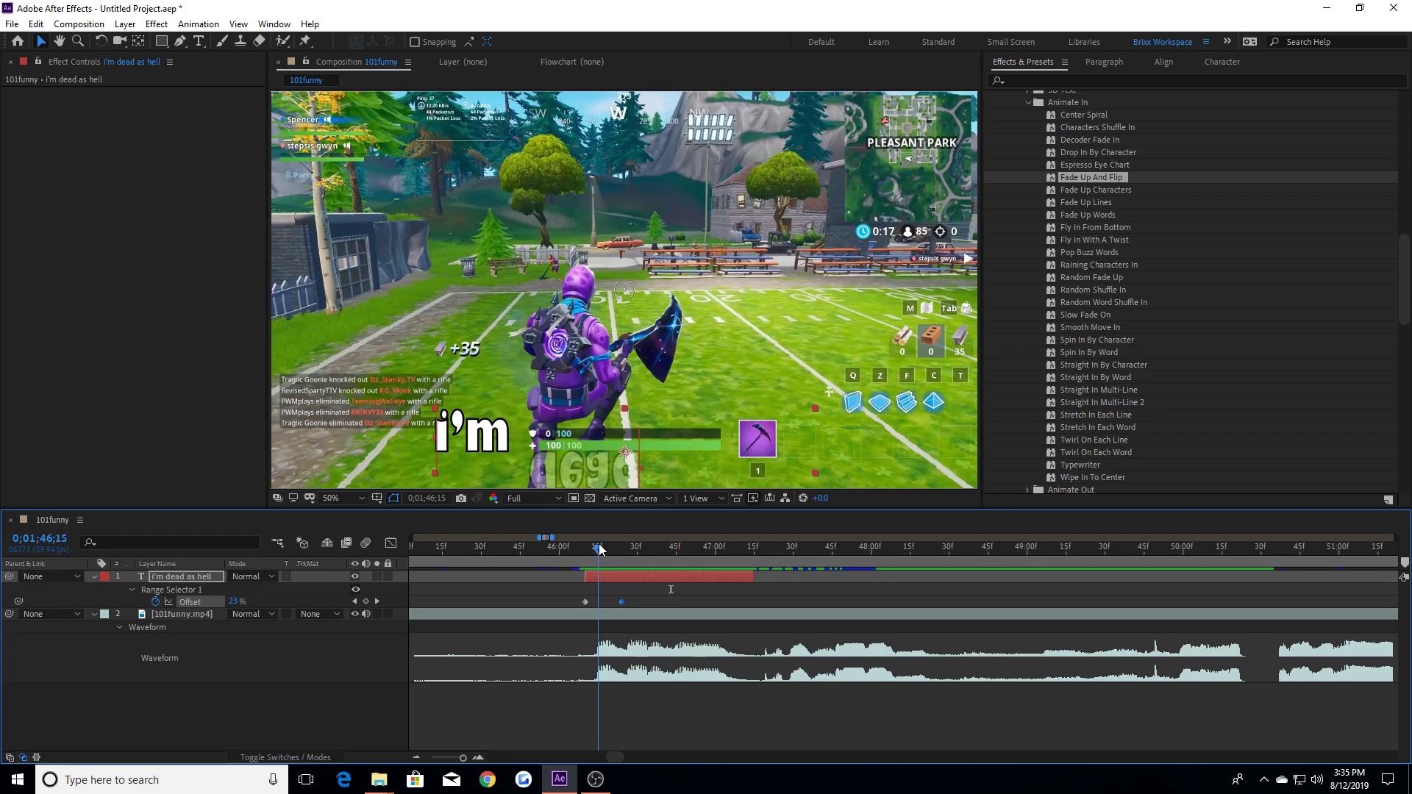
{"action": "left_click_drag", "start_coordinate": [581, 601], "coordinate": [521, 600]}
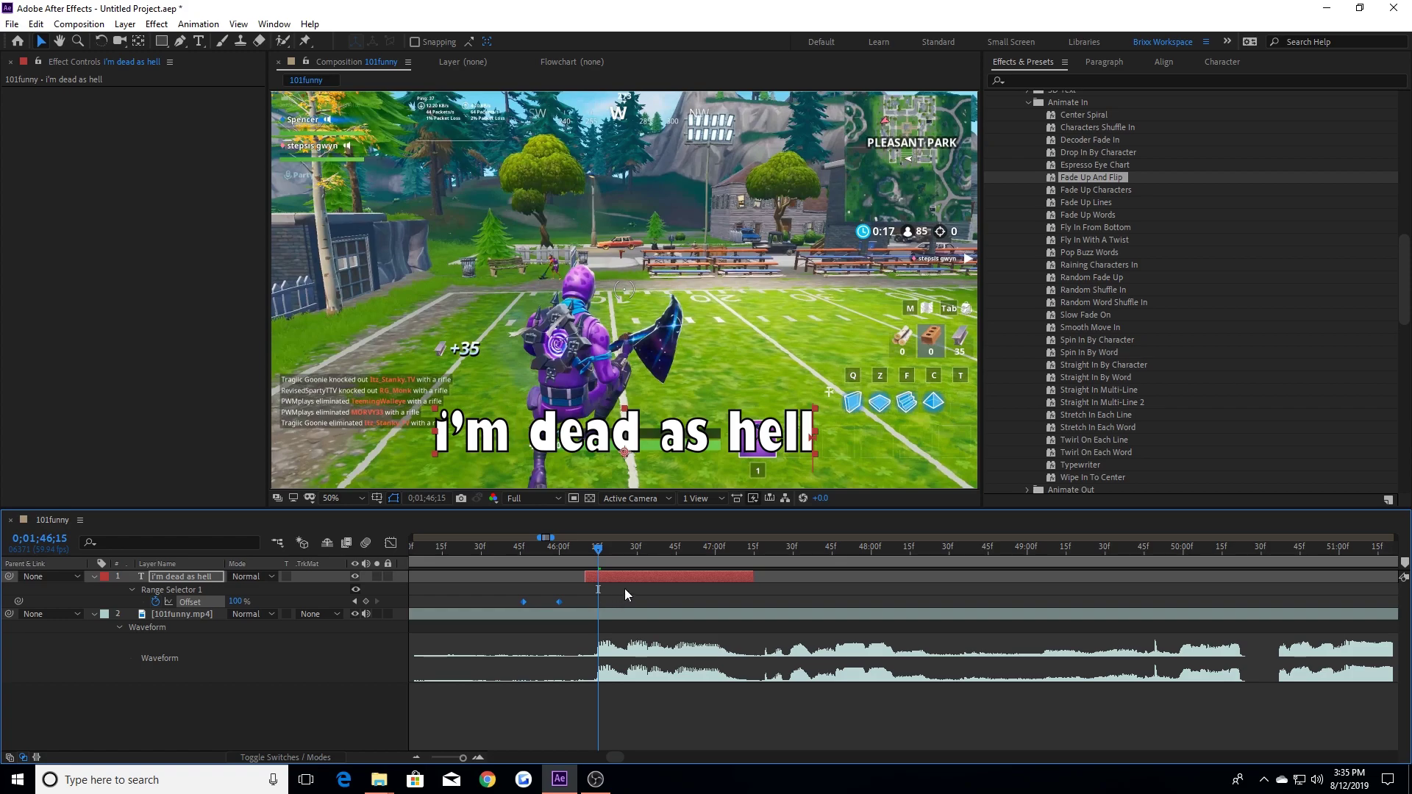
{"action": "left_click", "coordinate": [618, 577]}
{"action": "key", "text": "ctrl+shift+d"}
{"action": "left_click", "coordinate": [591, 589]}
{"action": "key", "text": "Delete"}
Step: Replace the remaining caption layer's text with "i'm" and play it back
{"action": "left_click", "coordinate": [610, 580]}
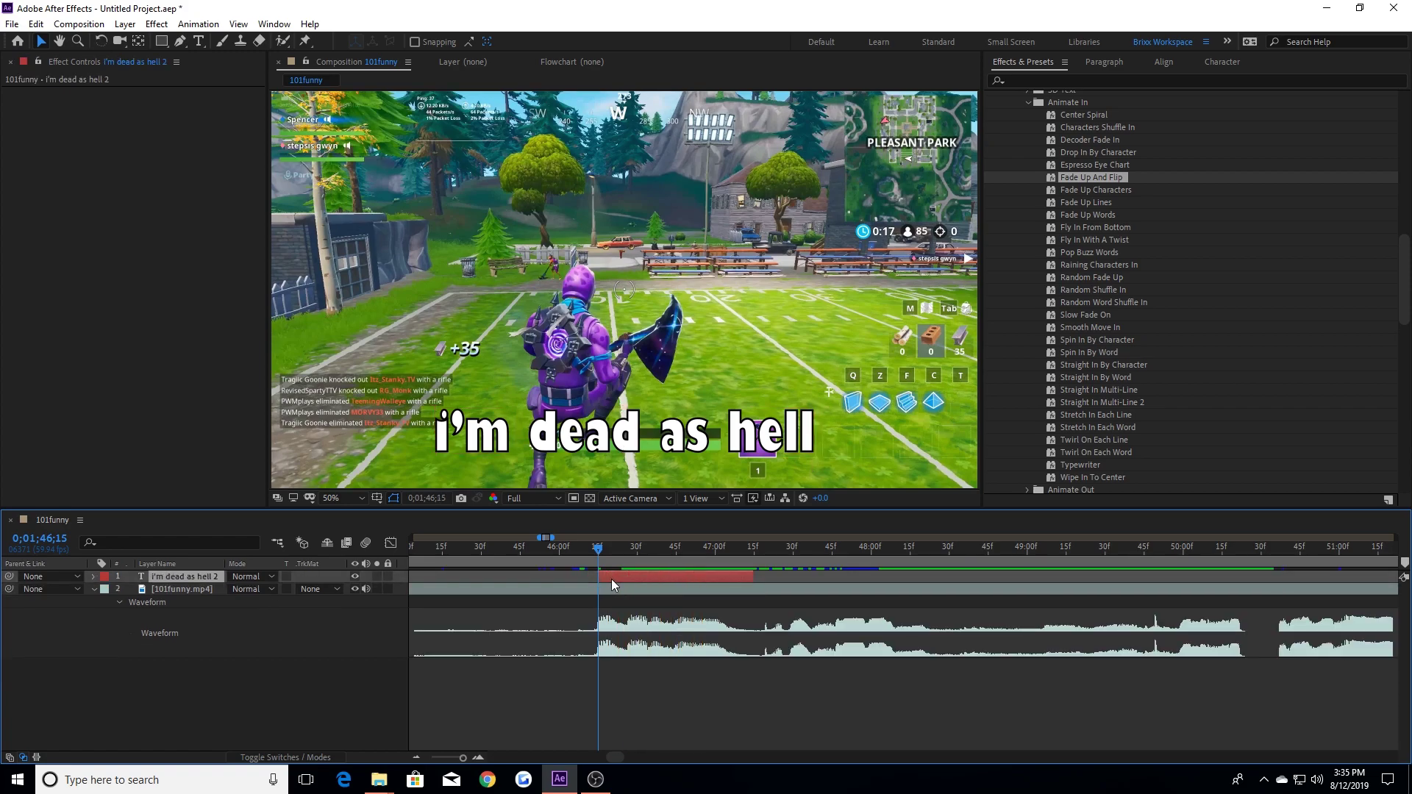
{"action": "double_click", "coordinate": [611, 580]}
{"action": "type", "text": "i'"}
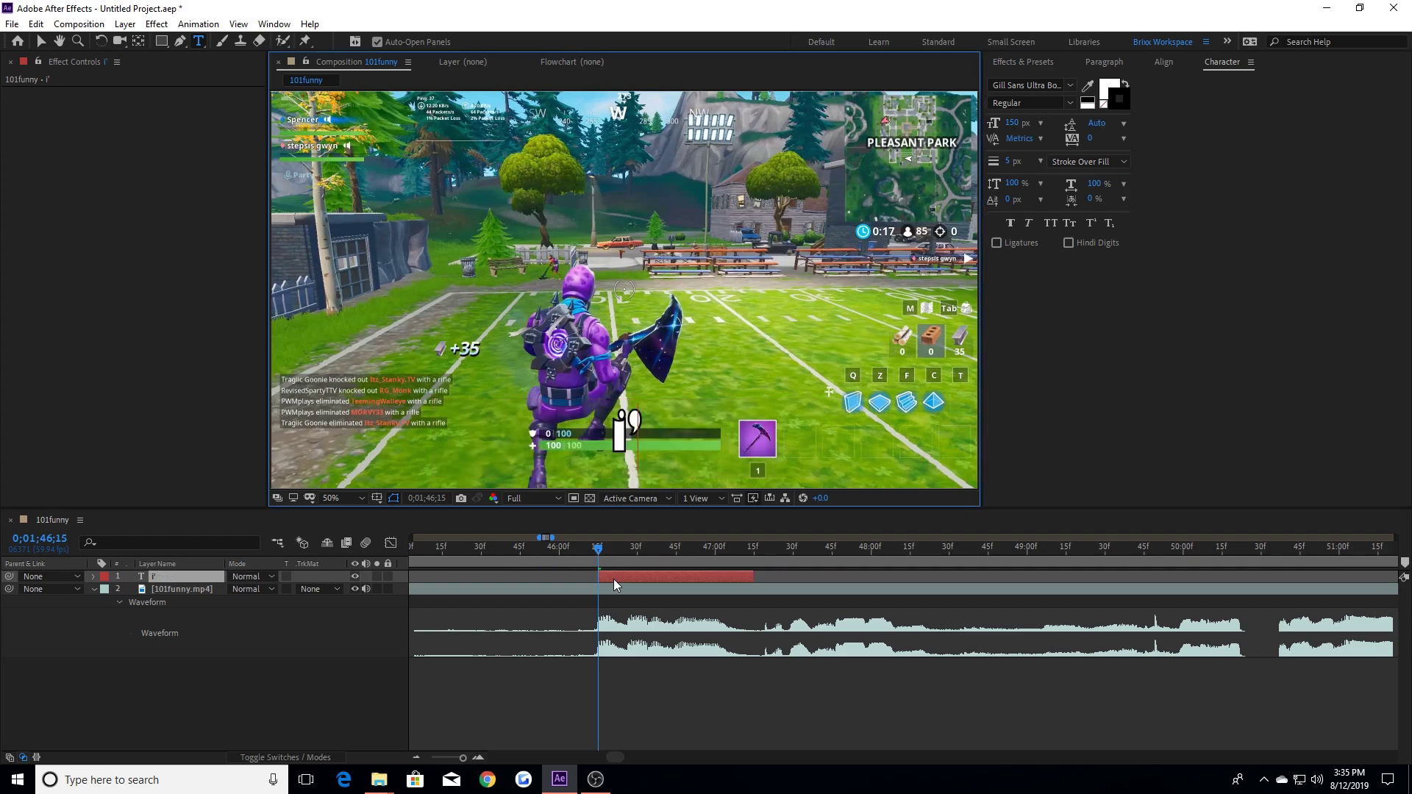
{"action": "type", "text": "m"}
{"action": "left_click", "coordinate": [614, 585]}
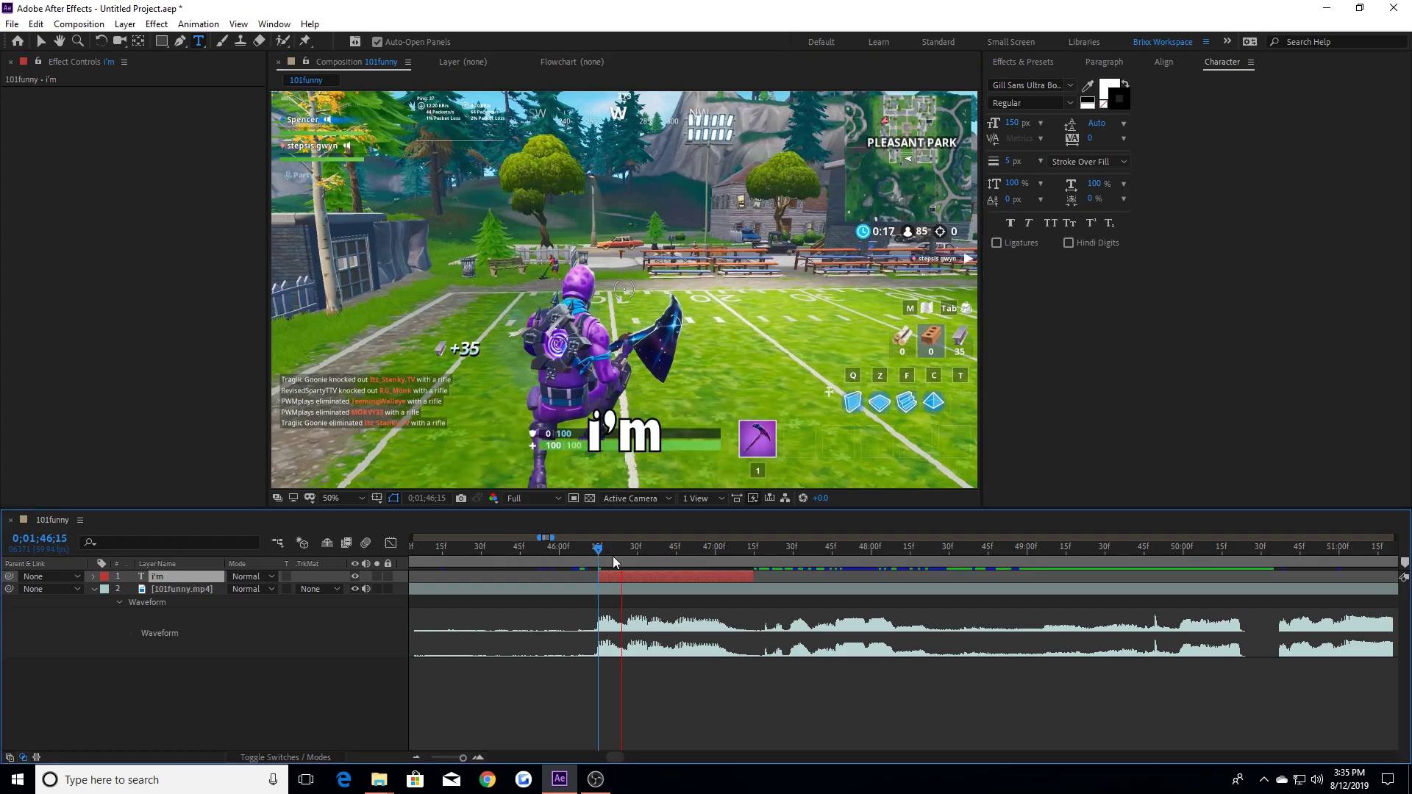
Step: Split the "i'm" caption at 0;01;46;26 and change the new piece's text to "dead"
{"action": "left_click", "coordinate": [626, 550]}
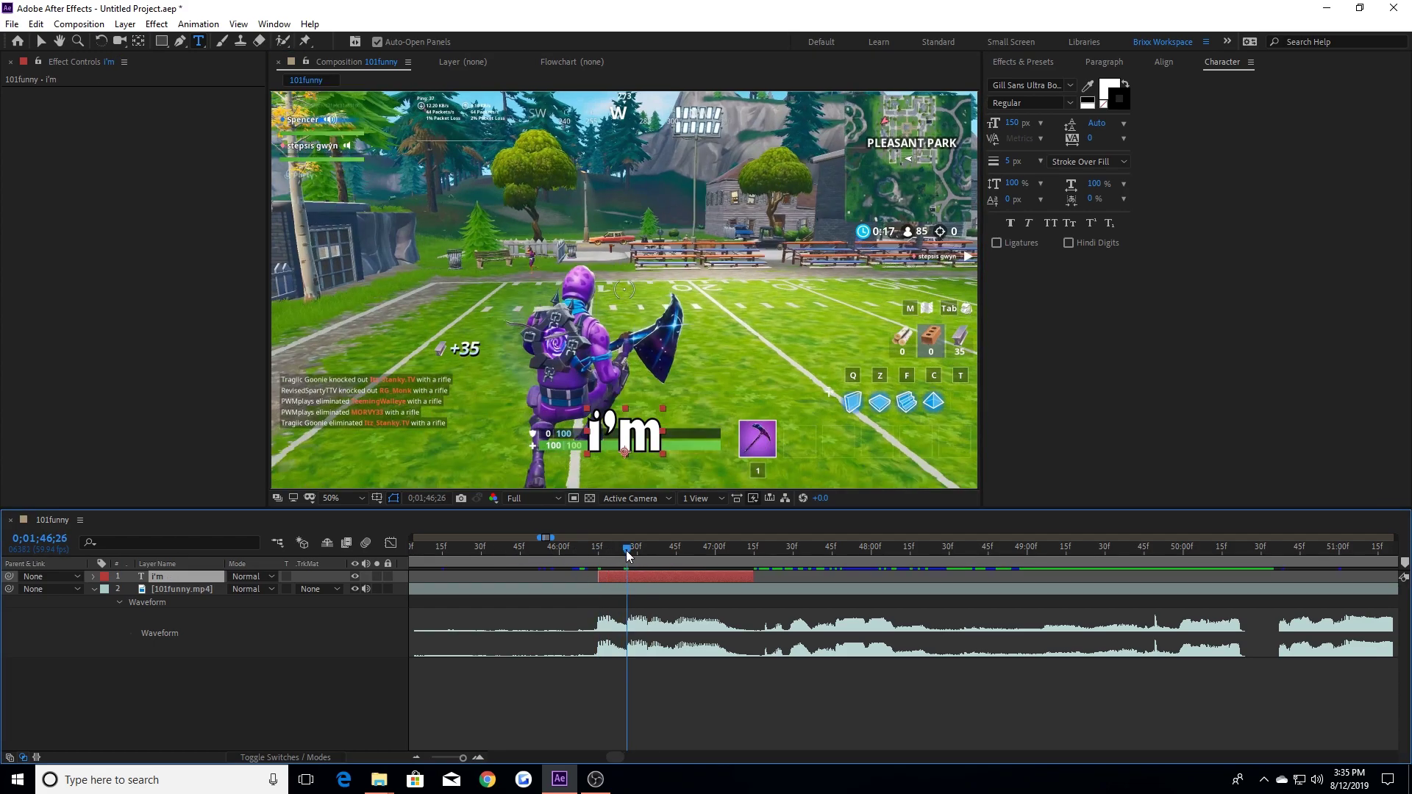
{"action": "key", "text": "ctrl+shift+d"}
{"action": "double_click", "coordinate": [657, 581]}
{"action": "type", "text": "dead"}
{"action": "left_click", "coordinate": [658, 581]}
Step: Split the "dead" caption at 0;01;46;36 and change the new piece's text to "as"
{"action": "left_click", "coordinate": [652, 553]}
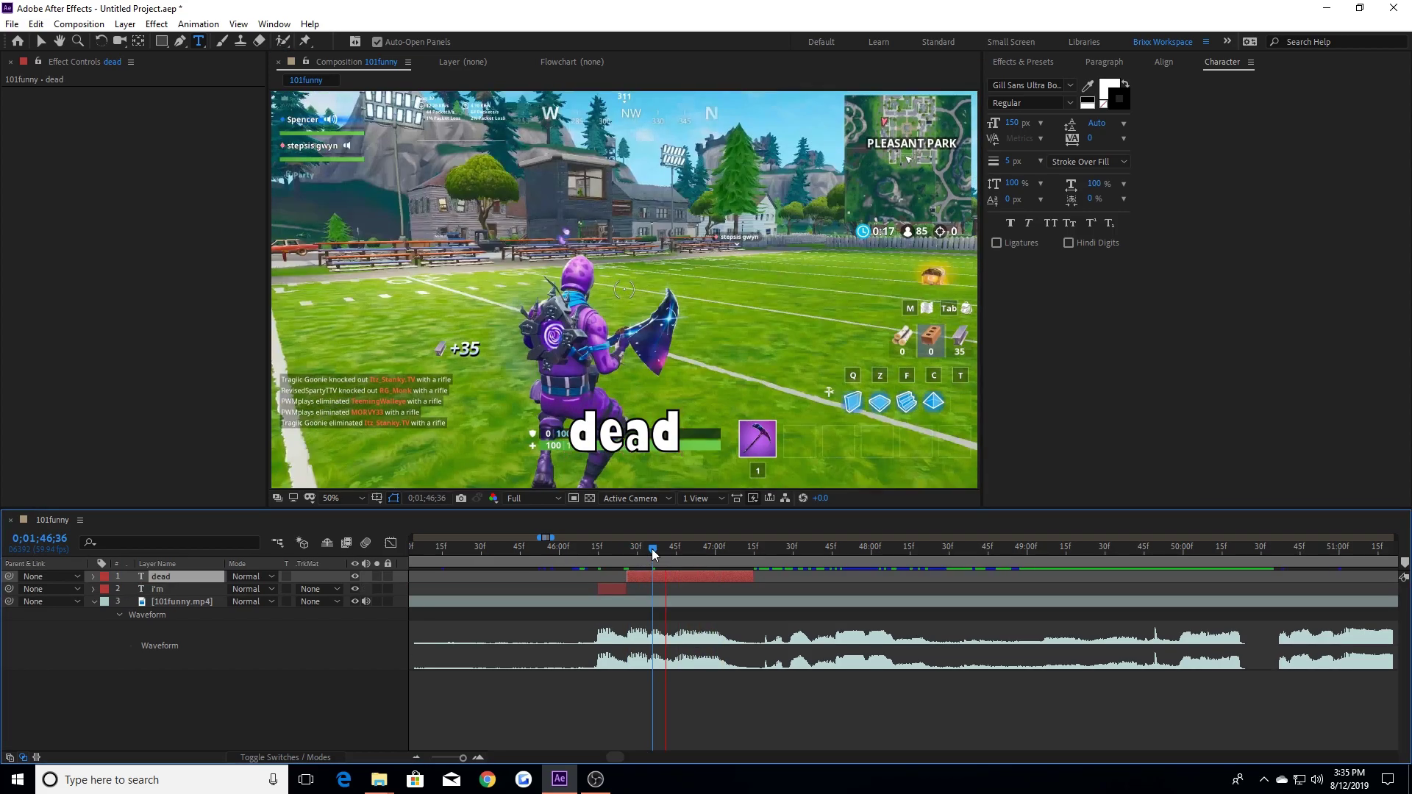
{"action": "left_click", "coordinate": [678, 581]}
{"action": "key", "text": "ctrl+shift+d"}
{"action": "double_click", "coordinate": [678, 580]}
{"action": "type", "text": "as"}
{"action": "left_click", "coordinate": [678, 581]}
Step: Split the "as" caption at 0;01;46;43, change the new piece's text to "hell" and preview the word-by-word captions
{"action": "left_click", "coordinate": [669, 558]}
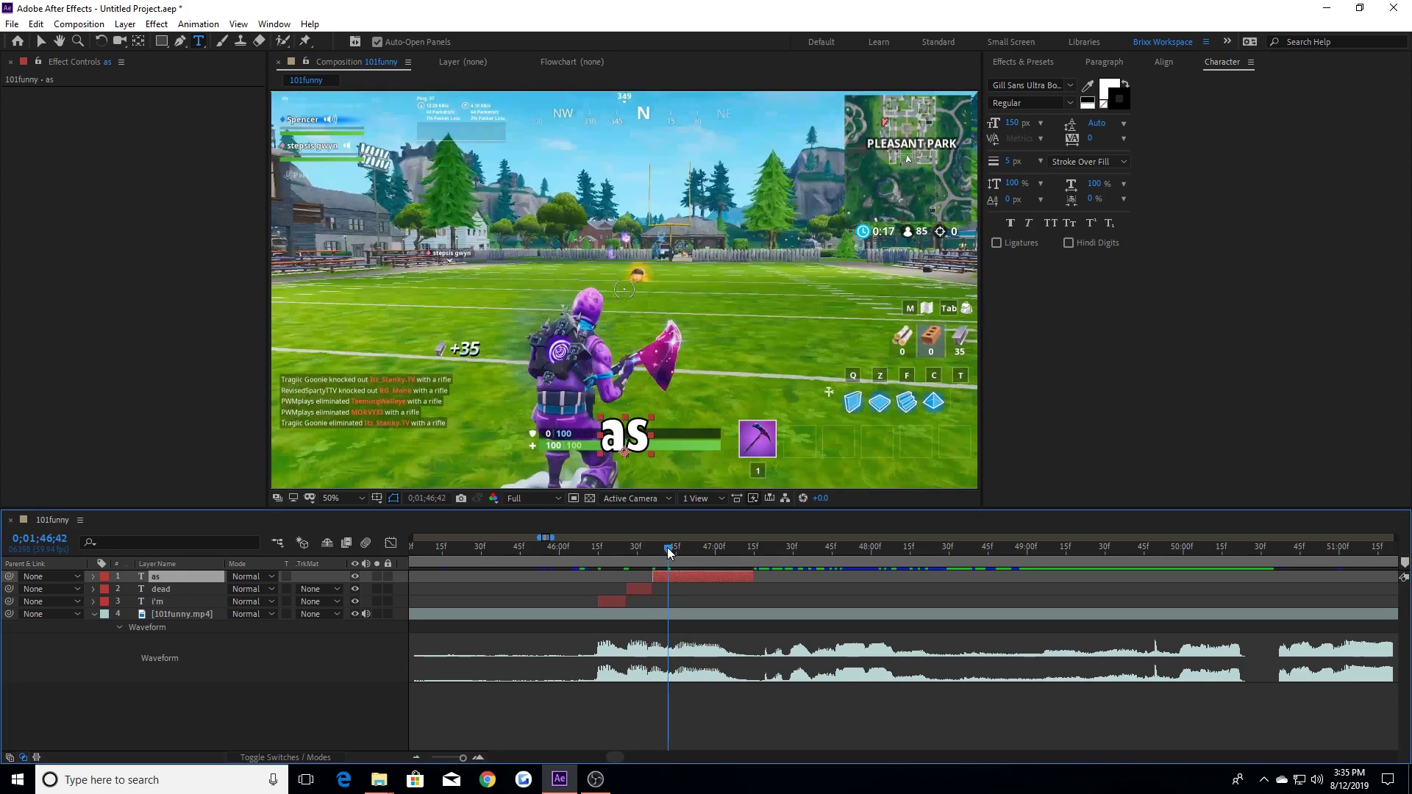
{"action": "key", "text": "ctrl+shift+d"}
{"action": "double_click", "coordinate": [687, 582]}
{"action": "type", "text": "hell"}
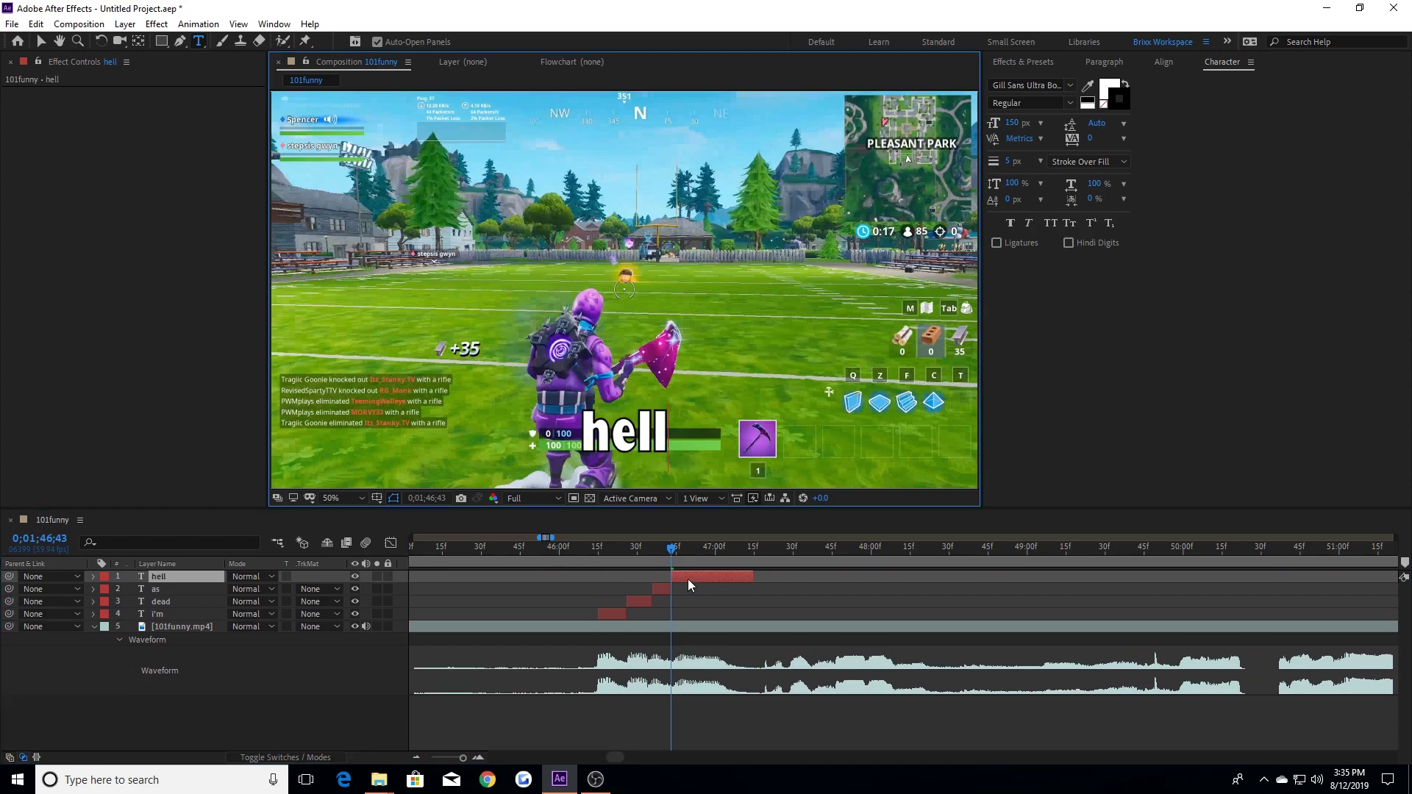
{"action": "left_click", "coordinate": [588, 565]}
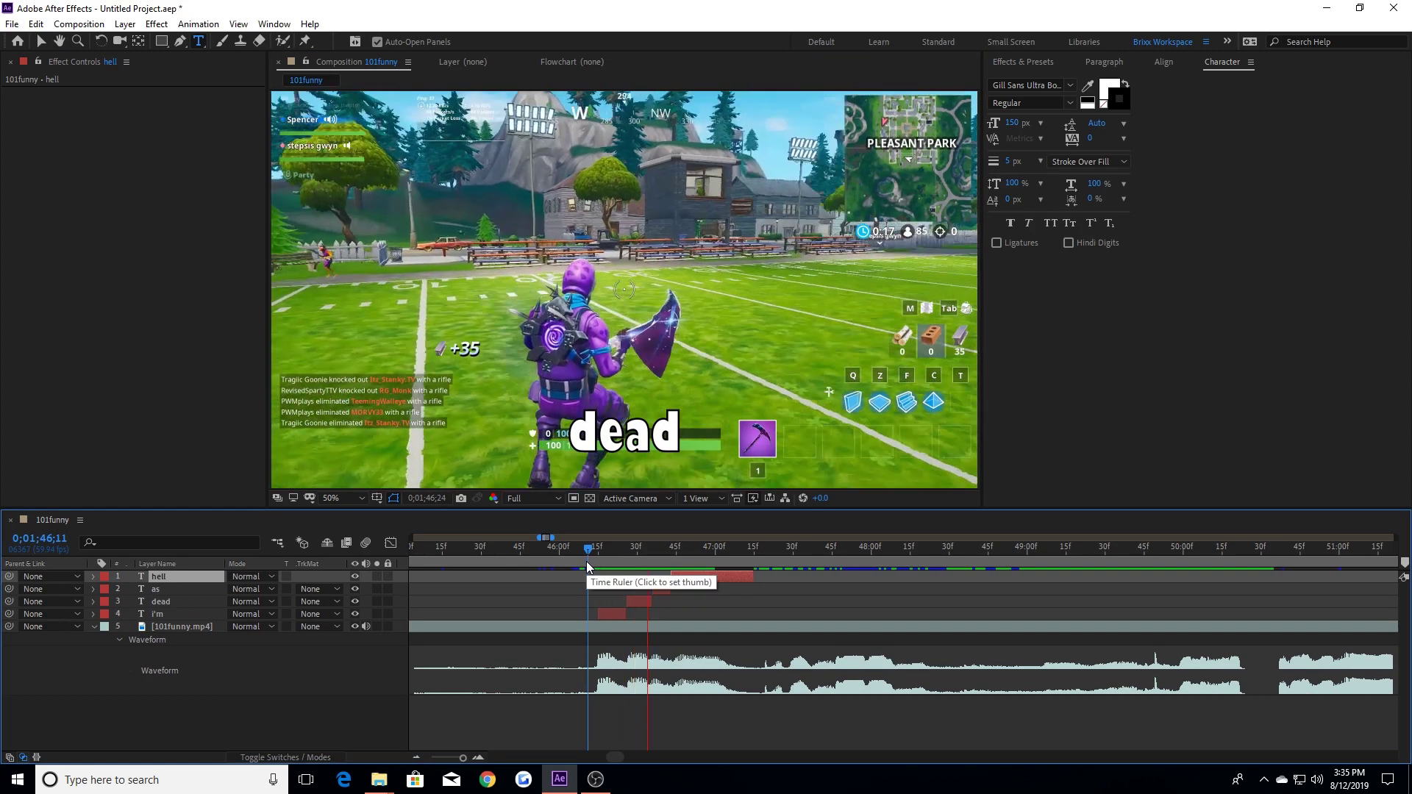
{"action": "left_click_drag", "start_coordinate": [588, 553], "coordinate": [667, 553]}
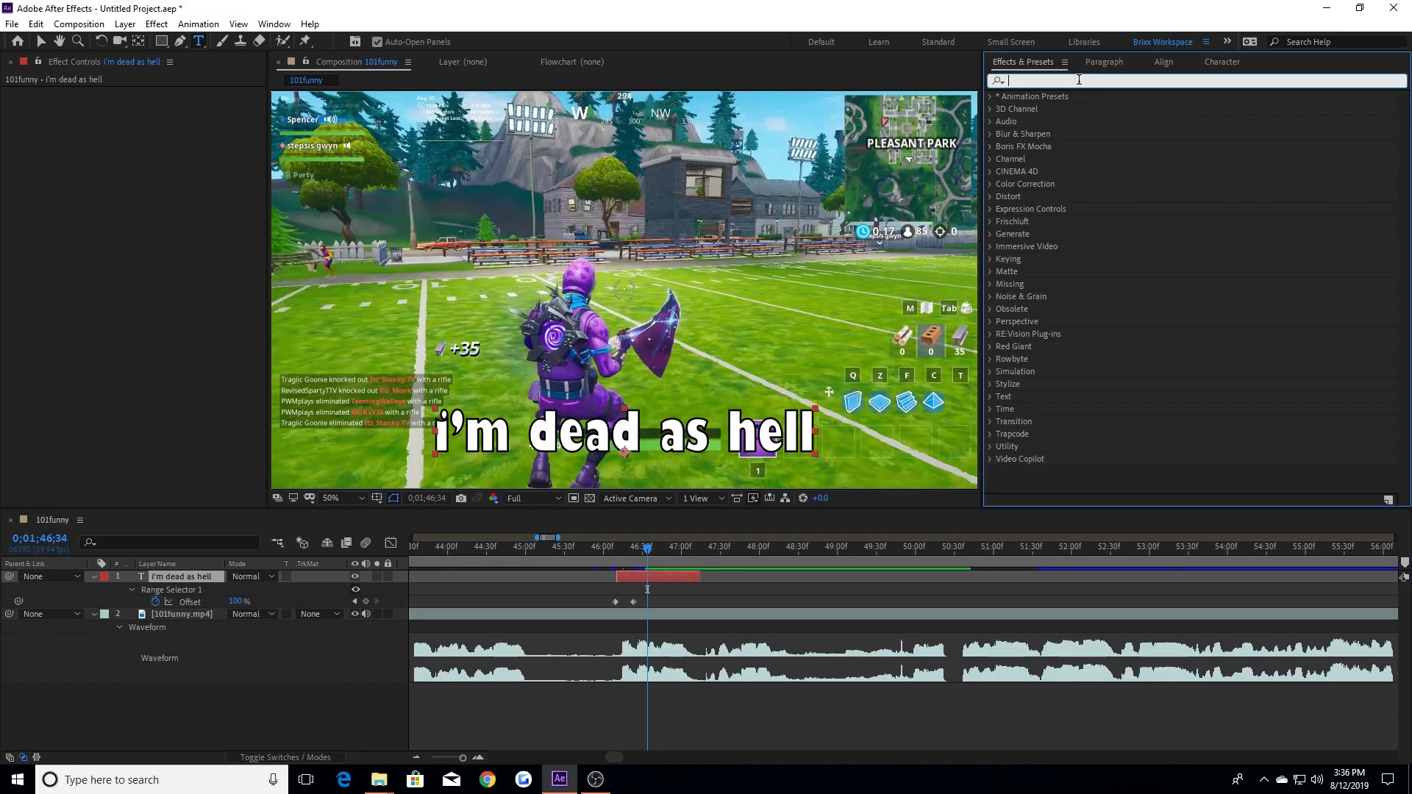
Step: Apply the Drop Shadow effect to the "i'm dead as hell" caption and magnify the text to inspect the shadow
{"action": "type", "text": "drop"}
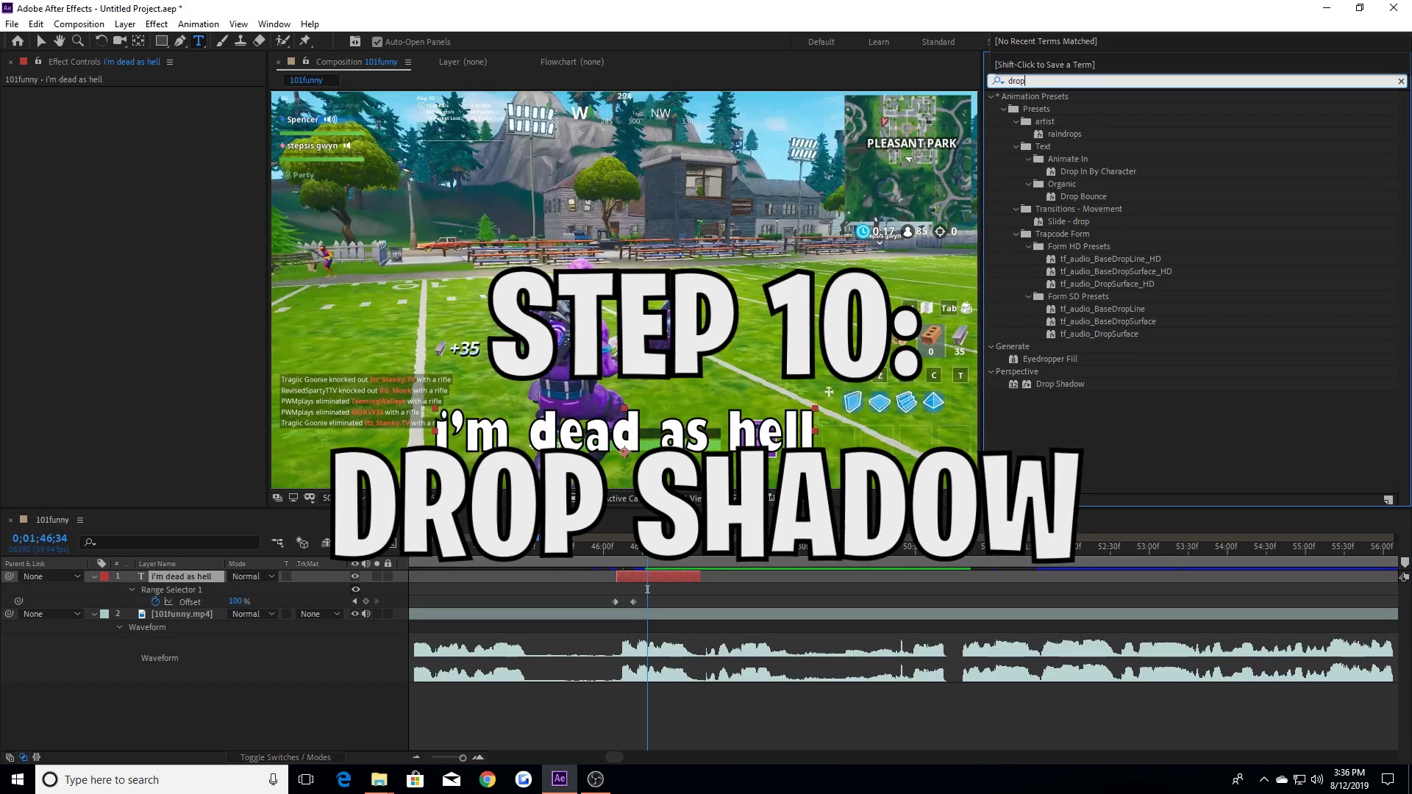
{"action": "left_click", "coordinate": [663, 576]}
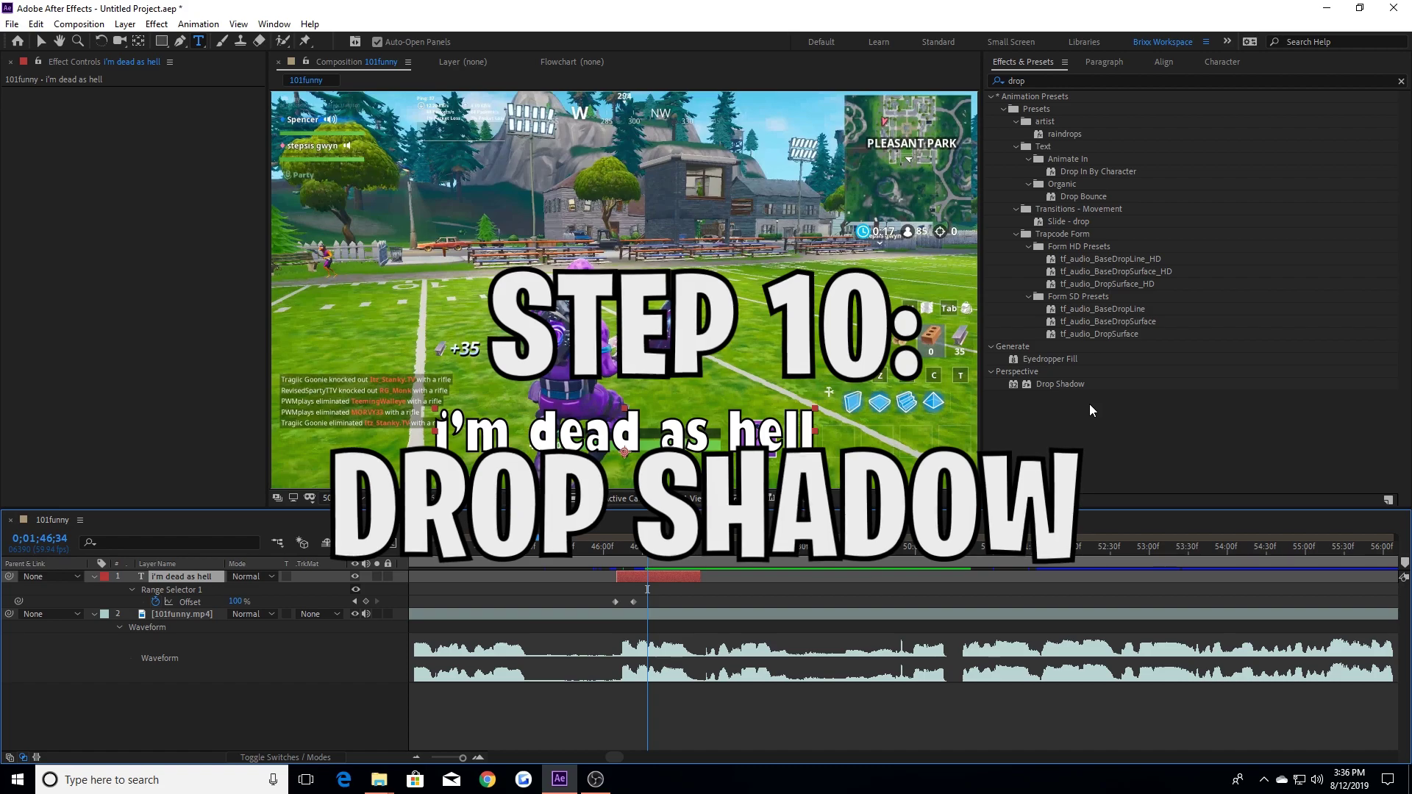
{"action": "double_click", "coordinate": [1058, 379]}
{"action": "left_click", "coordinate": [77, 42]}
{"action": "left_click", "coordinate": [647, 391]}
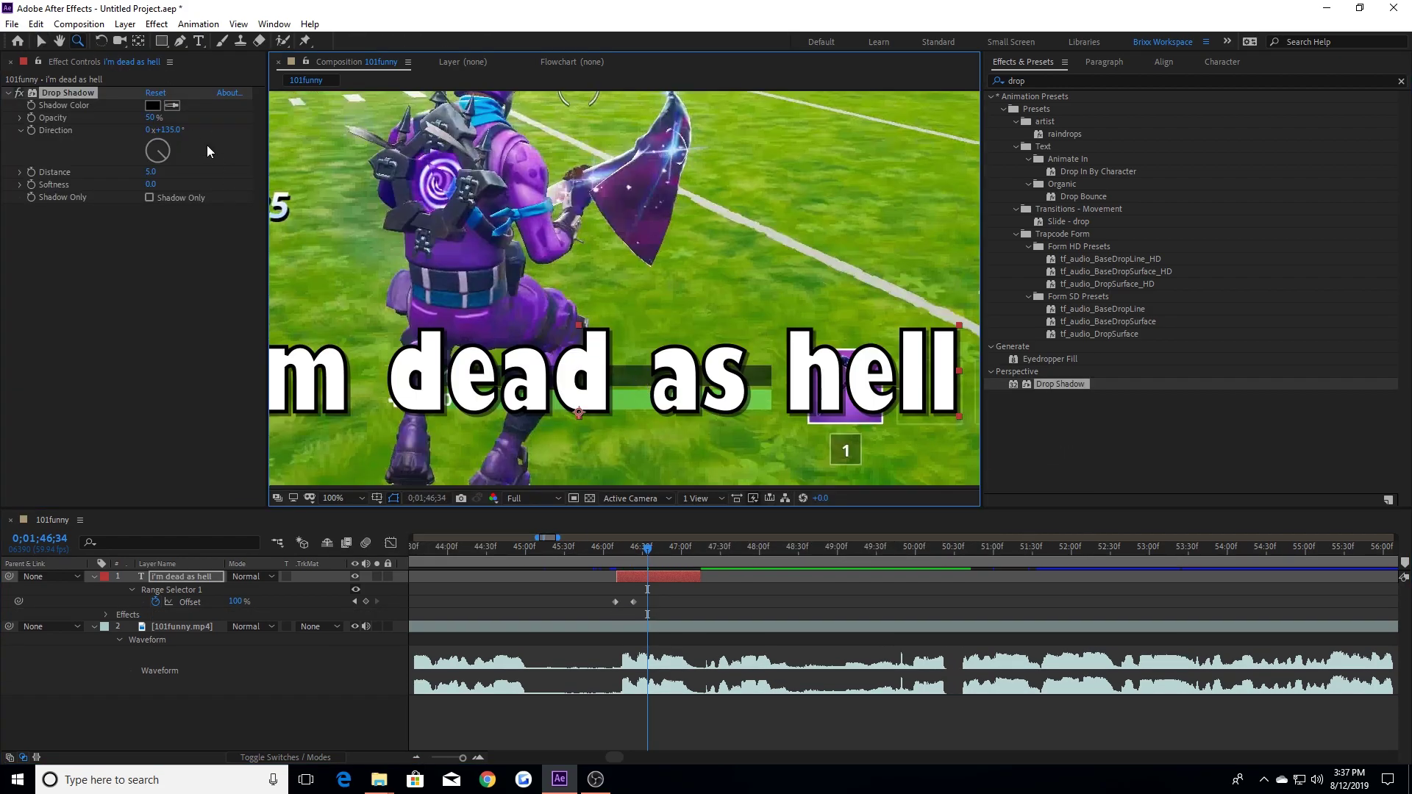
Step: Compare the caption with the drop shadow switched off and on, and clear the effects search
{"action": "left_click", "coordinate": [20, 91]}
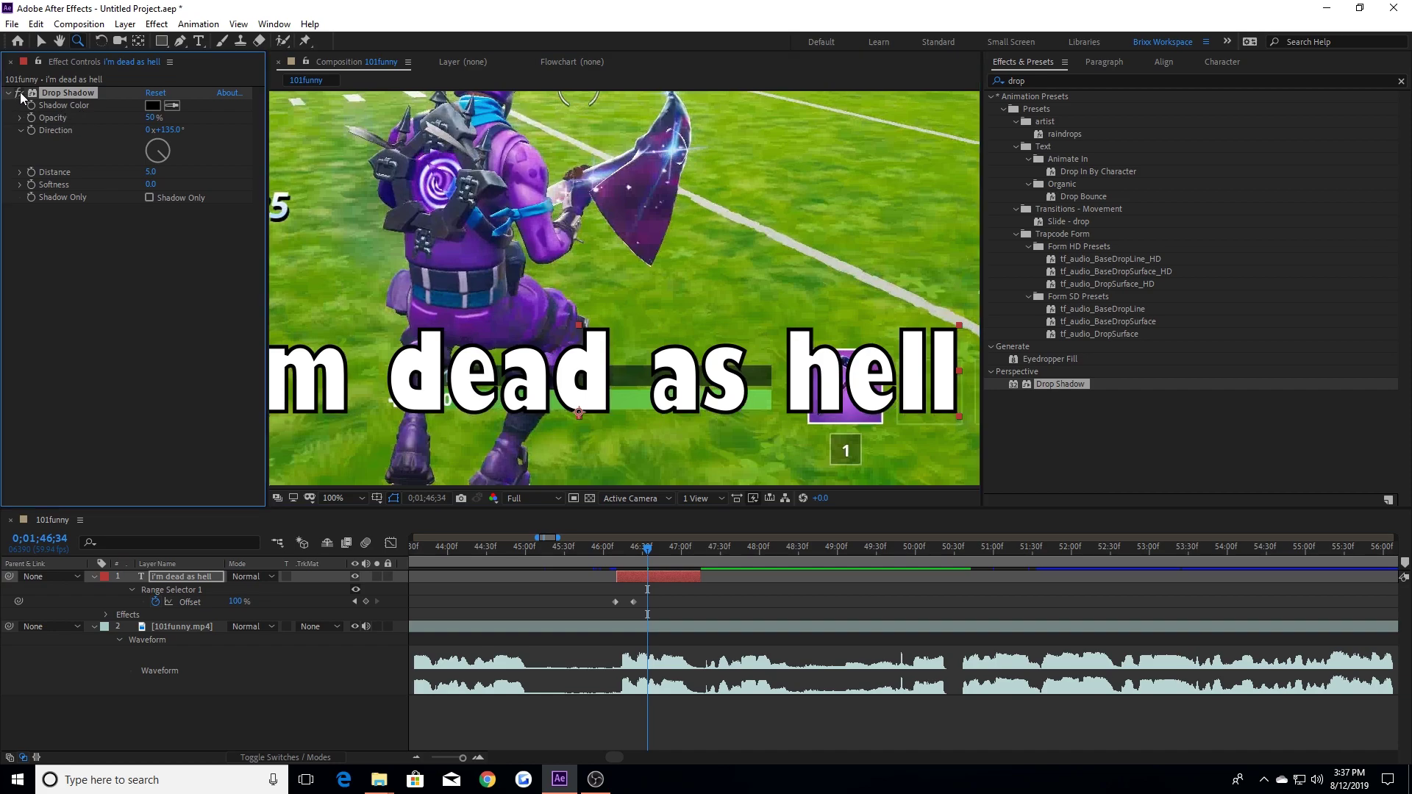
{"action": "left_click", "coordinate": [20, 91]}
{"action": "left_click", "coordinate": [19, 91]}
{"action": "left_click", "coordinate": [19, 91]}
{"action": "left_click", "coordinate": [20, 91]}
{"action": "left_click", "coordinate": [20, 92]}
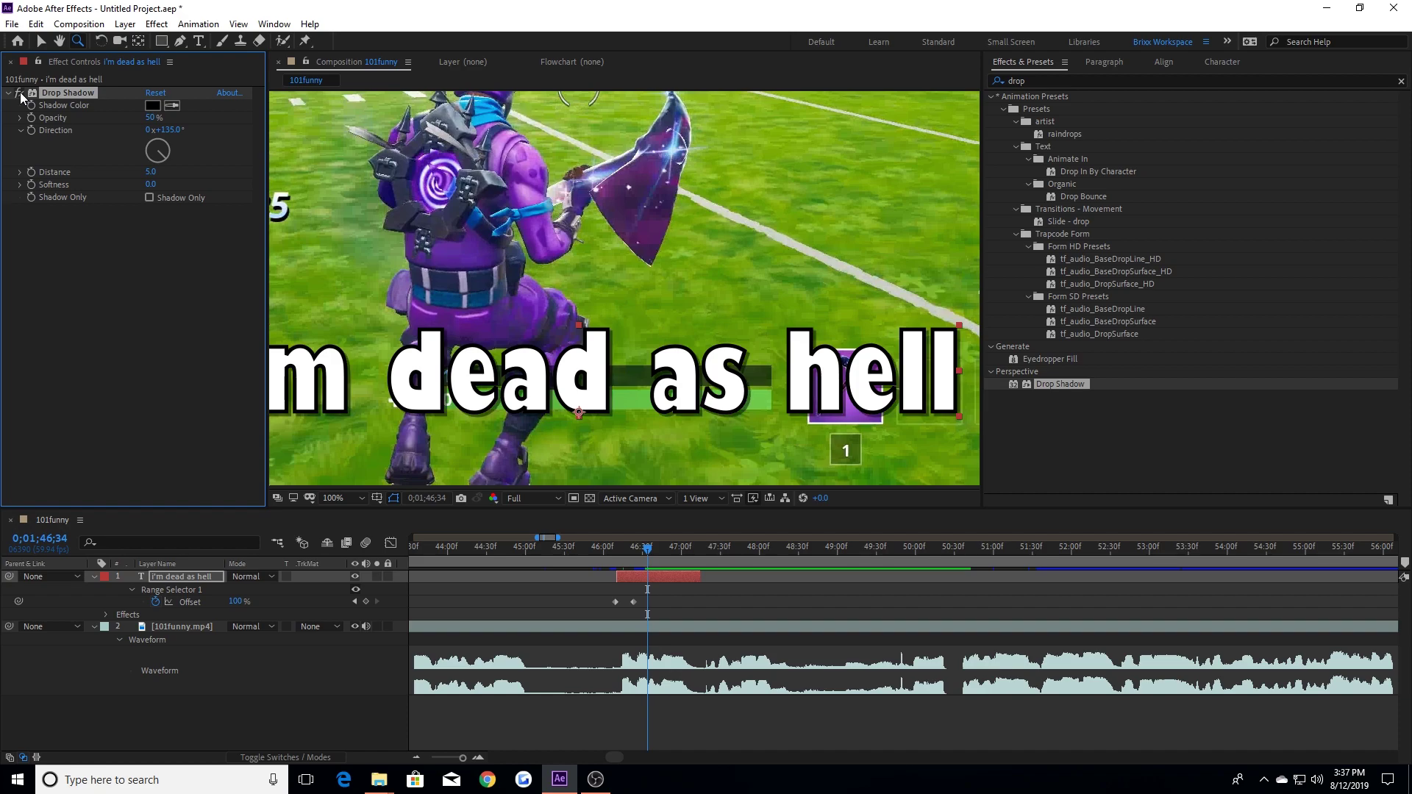
{"action": "left_click", "coordinate": [20, 91]}
{"action": "left_click", "coordinate": [20, 91]}
{"action": "left_click", "coordinate": [20, 91]}
{"action": "left_click", "coordinate": [20, 91]}
{"action": "left_click", "coordinate": [1401, 81]}
{"action": "scroll", "coordinate": [625, 441], "scroll_direction": "down", "scroll_amount": 2}
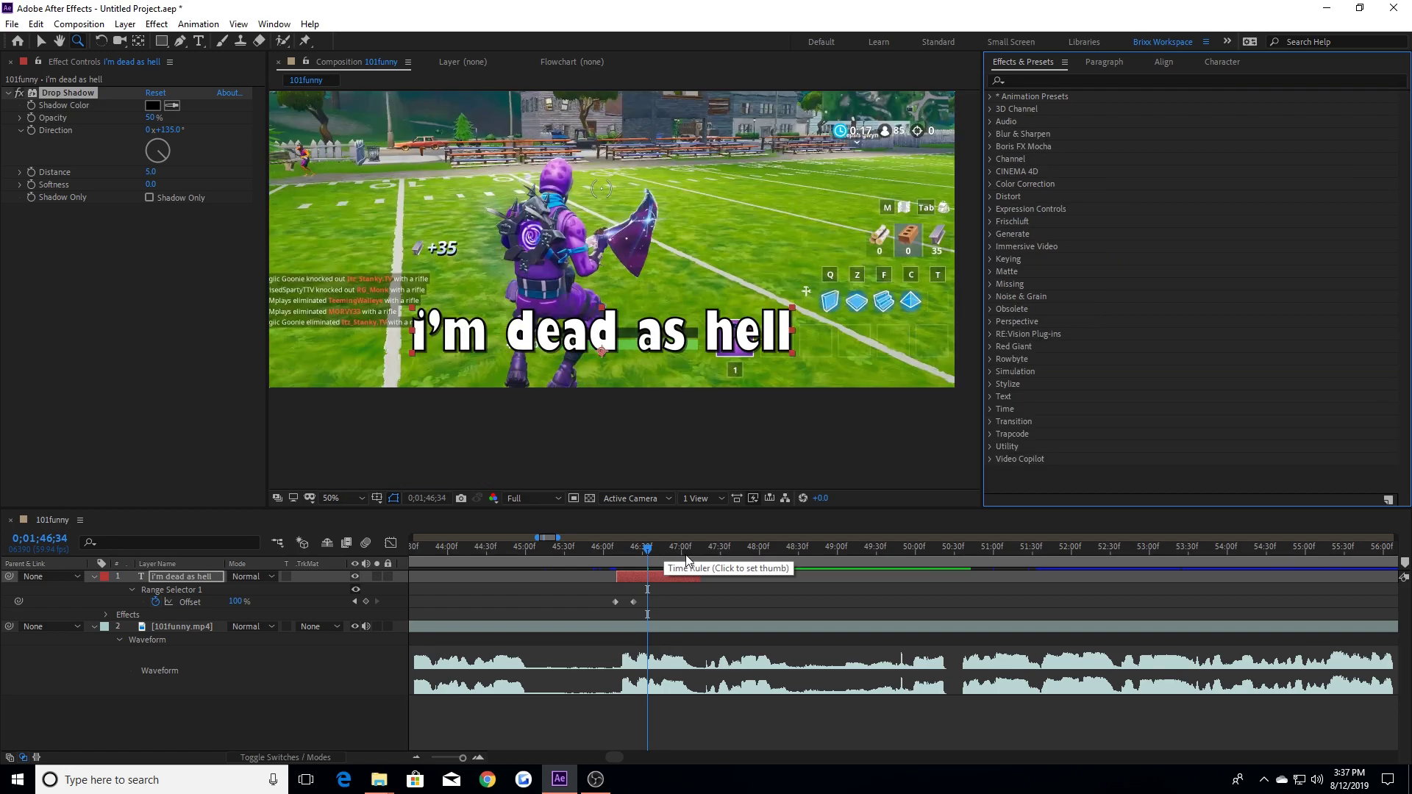
Step: Collapse the layer properties in the timeline and duplicate the "i'm dead as hell" caption layer
{"action": "mouse_move", "coordinate": [673, 554]}
{"action": "left_mouse_down"}
{"action": "mouse_move", "coordinate": [631, 555]}
{"action": "mouse_move", "coordinate": [683, 556]}
{"action": "left_mouse_up"}
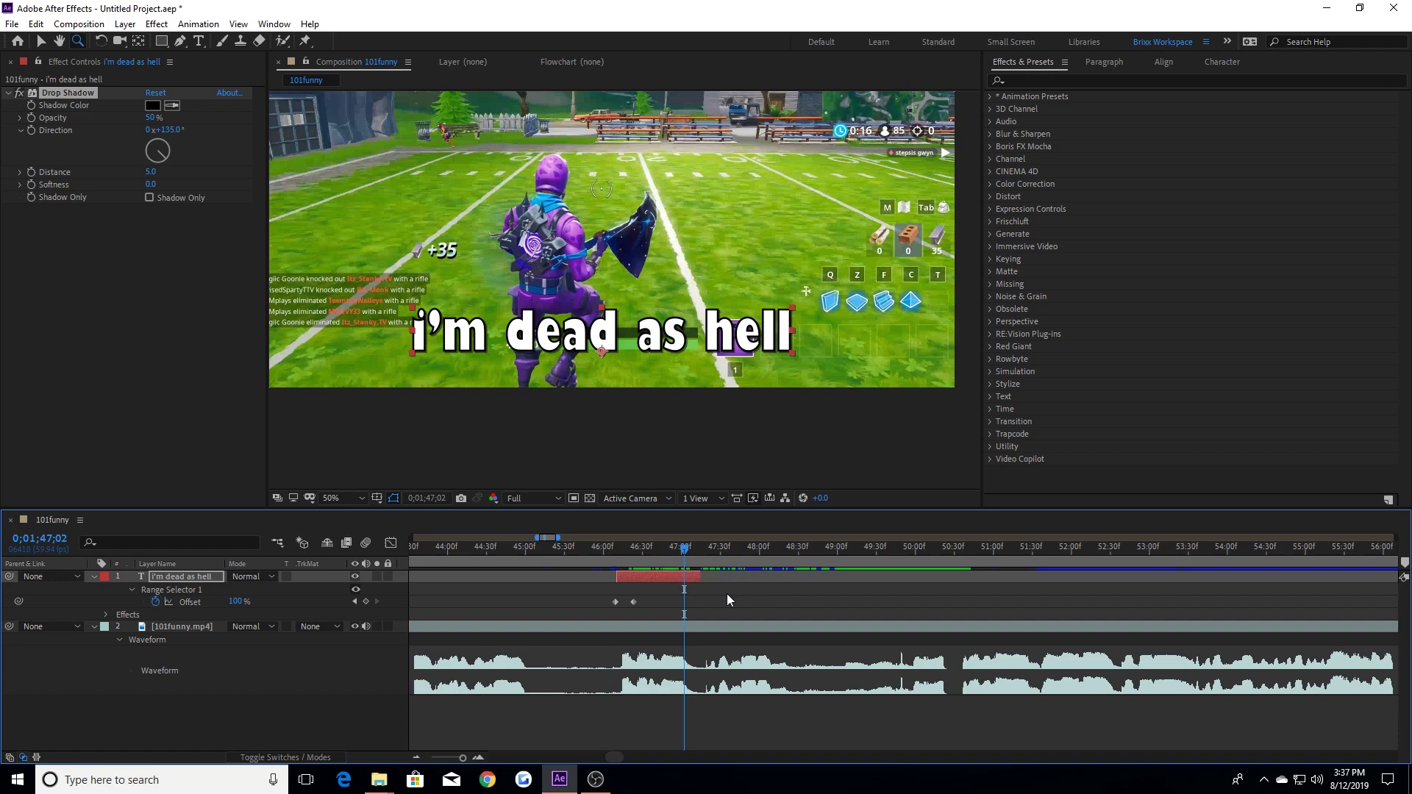
{"action": "left_click", "coordinate": [416, 758]}
{"action": "left_click", "coordinate": [415, 757]}
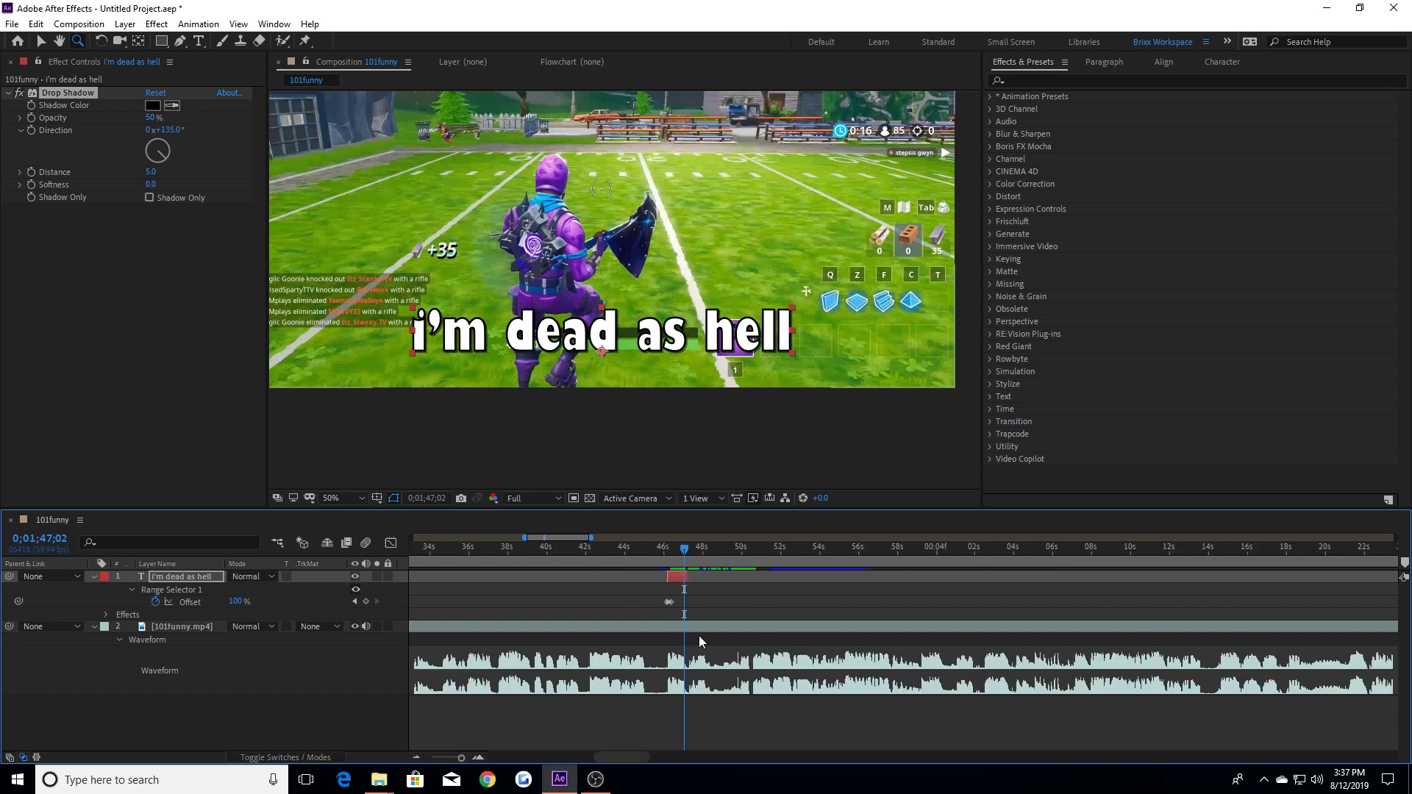
{"action": "left_click", "coordinate": [718, 610]}
{"action": "key", "text": "ctrl+grave"}
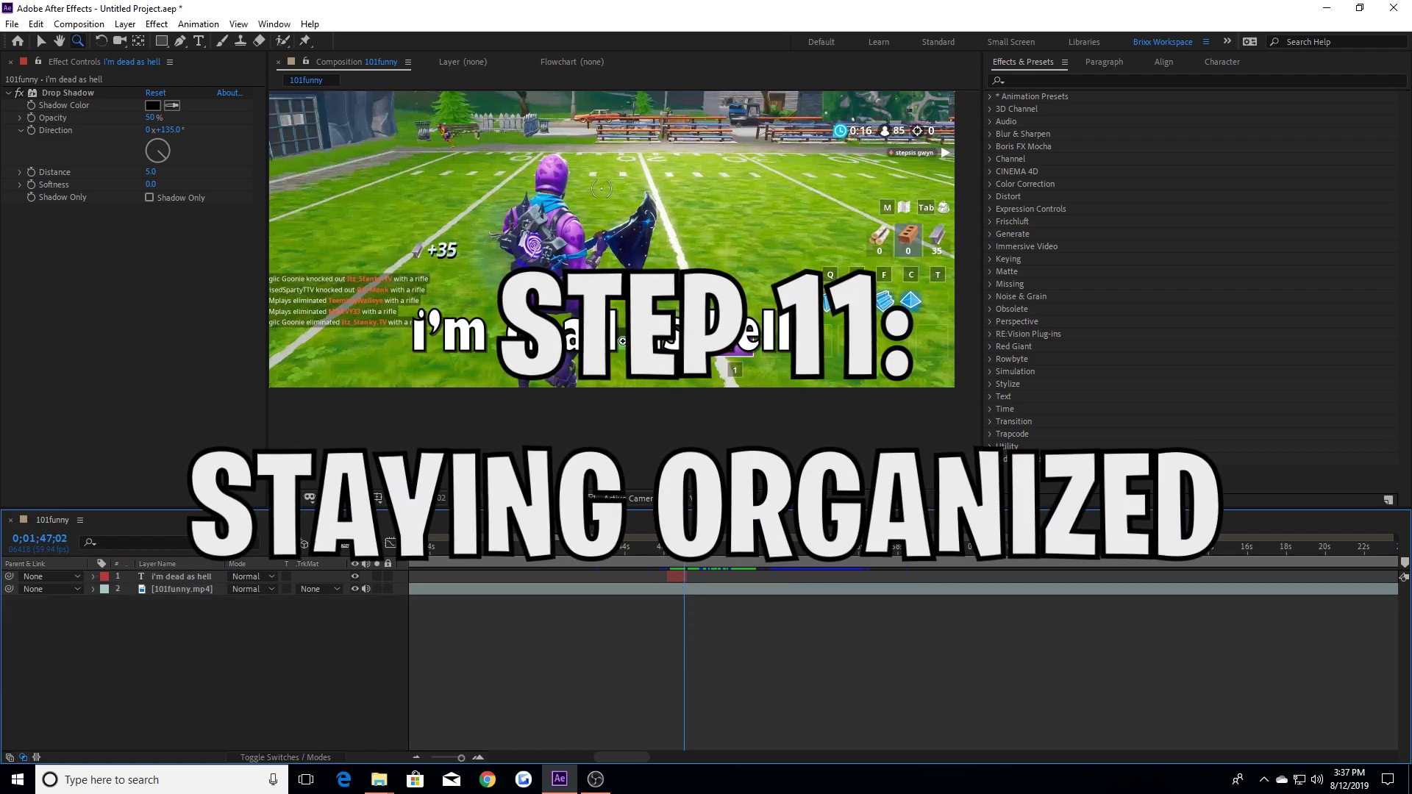
{"action": "left_click", "coordinate": [678, 577]}
{"action": "key", "text": "ctrl+d"}
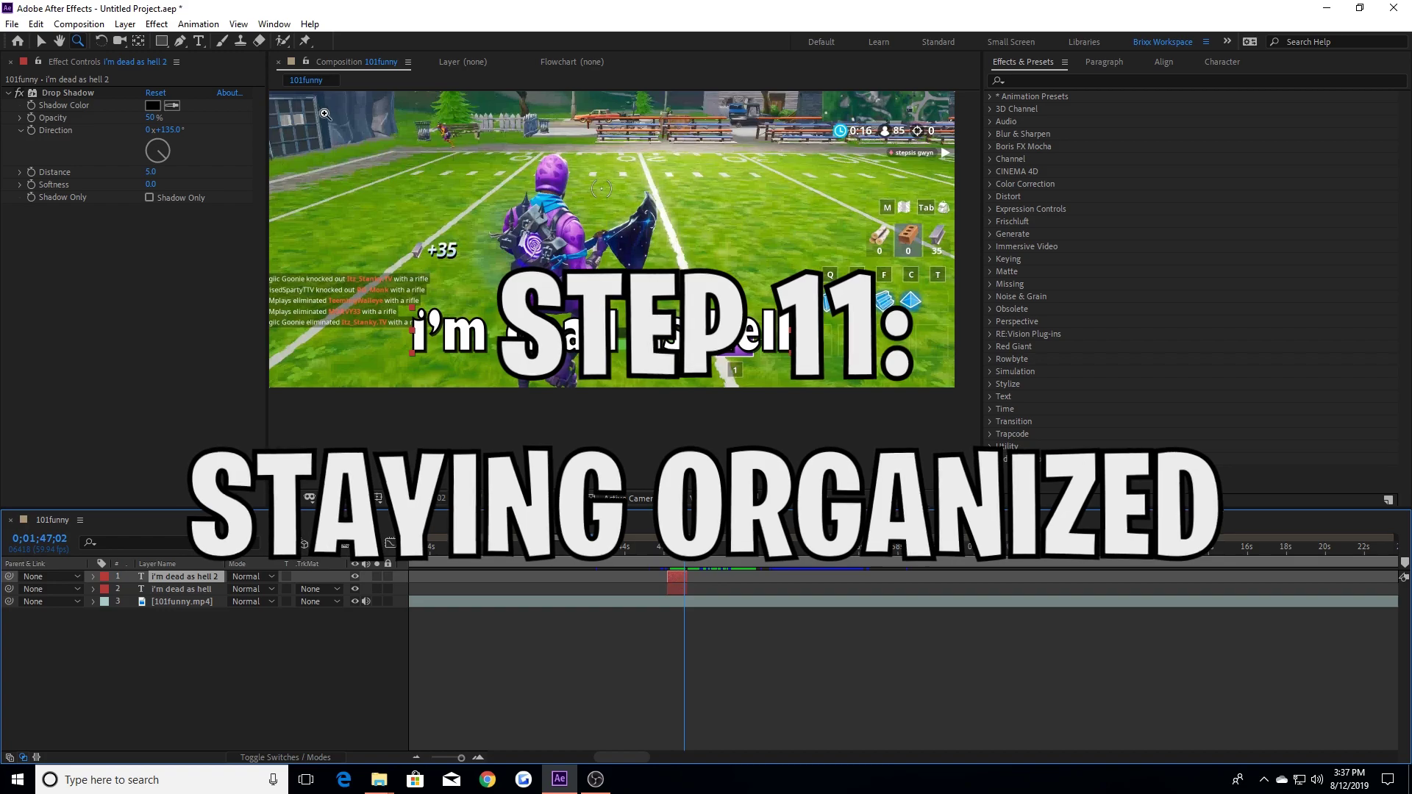
Step: Create a green solid and place it between the two "i'm dead as hell" caption layers as a divider
{"action": "left_click", "coordinate": [125, 25]}
{"action": "mouse_move", "coordinate": [144, 46]}
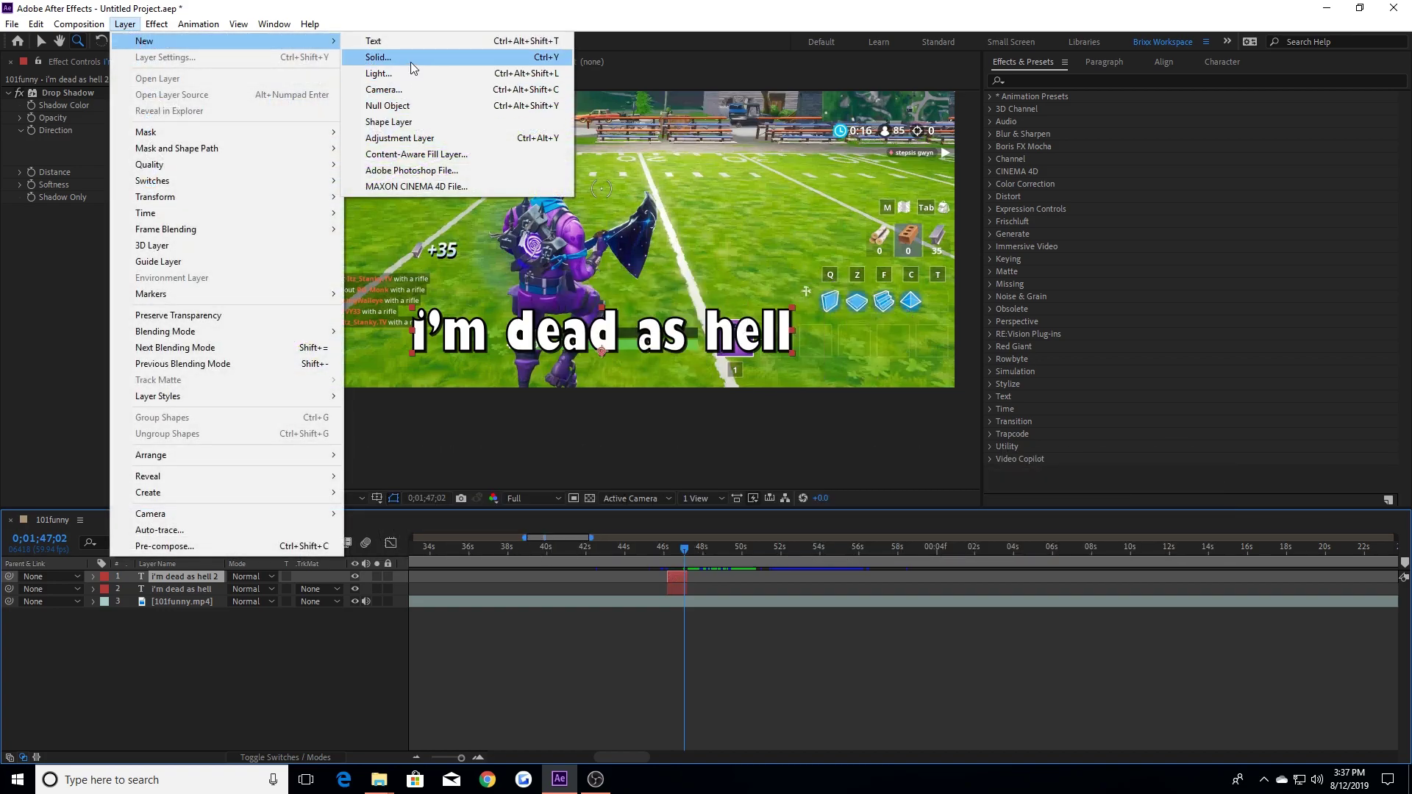
{"action": "left_click", "coordinate": [411, 61]}
{"action": "left_click", "coordinate": [227, 299]}
{"action": "left_click_drag", "start_coordinate": [182, 579], "coordinate": [178, 597]}
Step: Set the green solid layer's label colour to Purple
{"action": "left_click", "coordinate": [105, 589]}
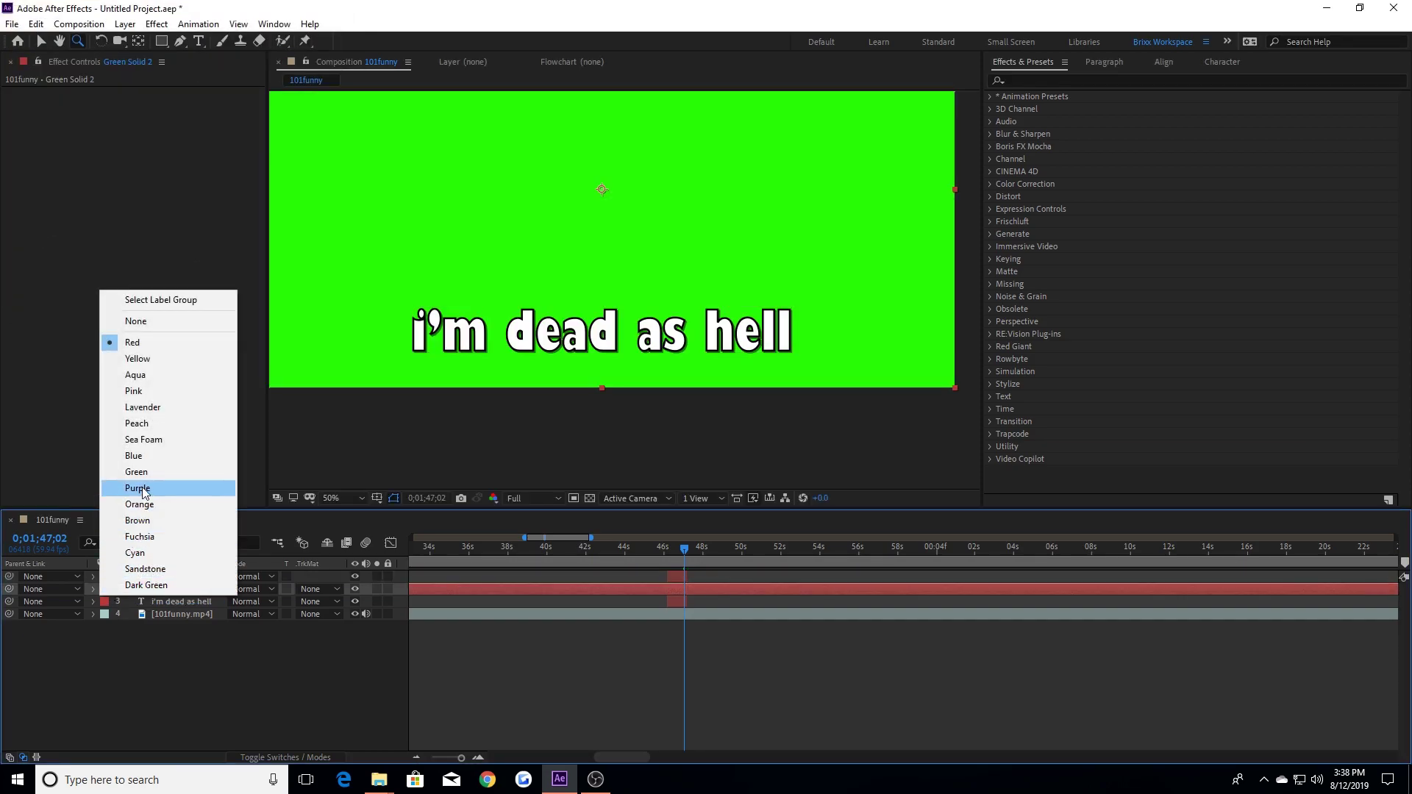
{"action": "left_click", "coordinate": [140, 457]}
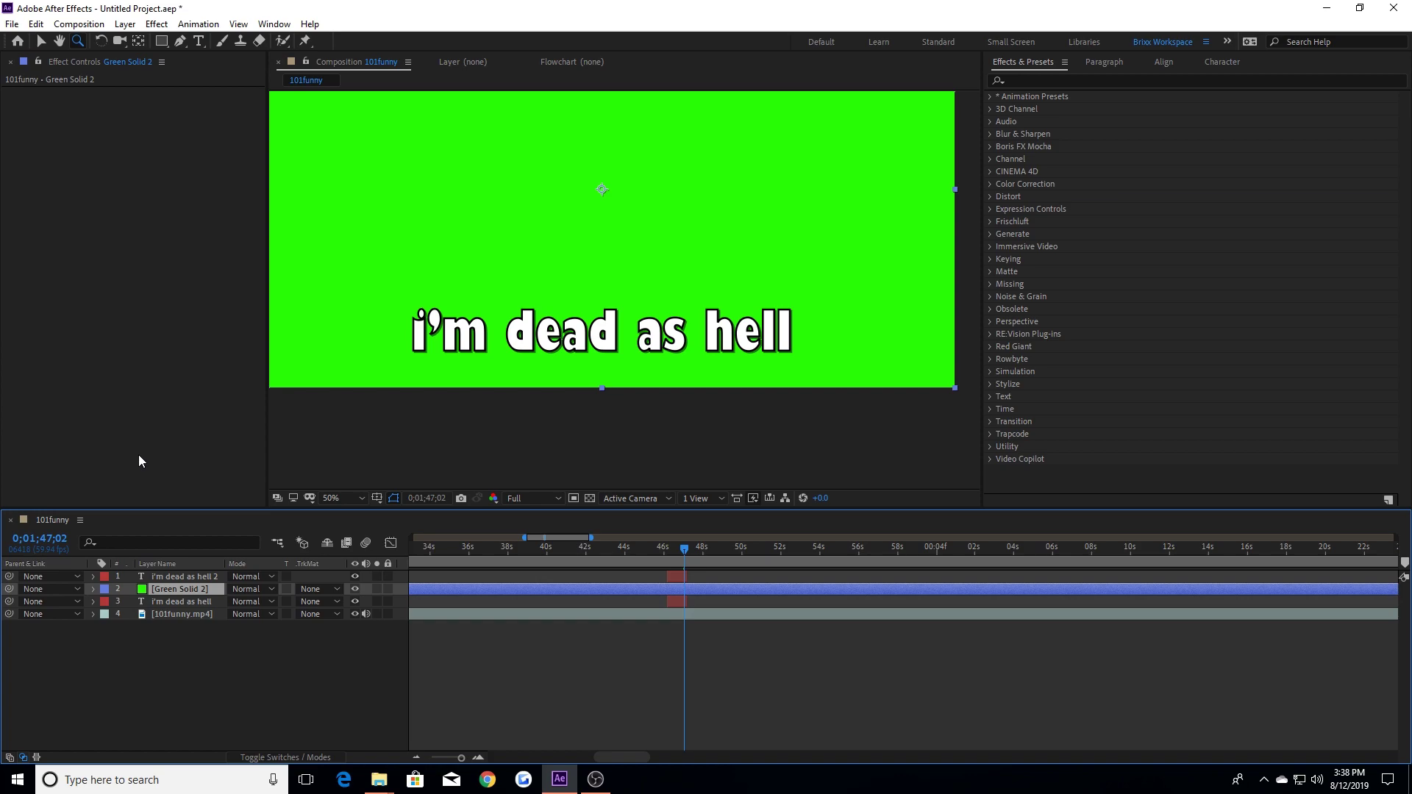
{"action": "left_click", "coordinate": [104, 589]}
{"action": "left_click", "coordinate": [139, 488]}
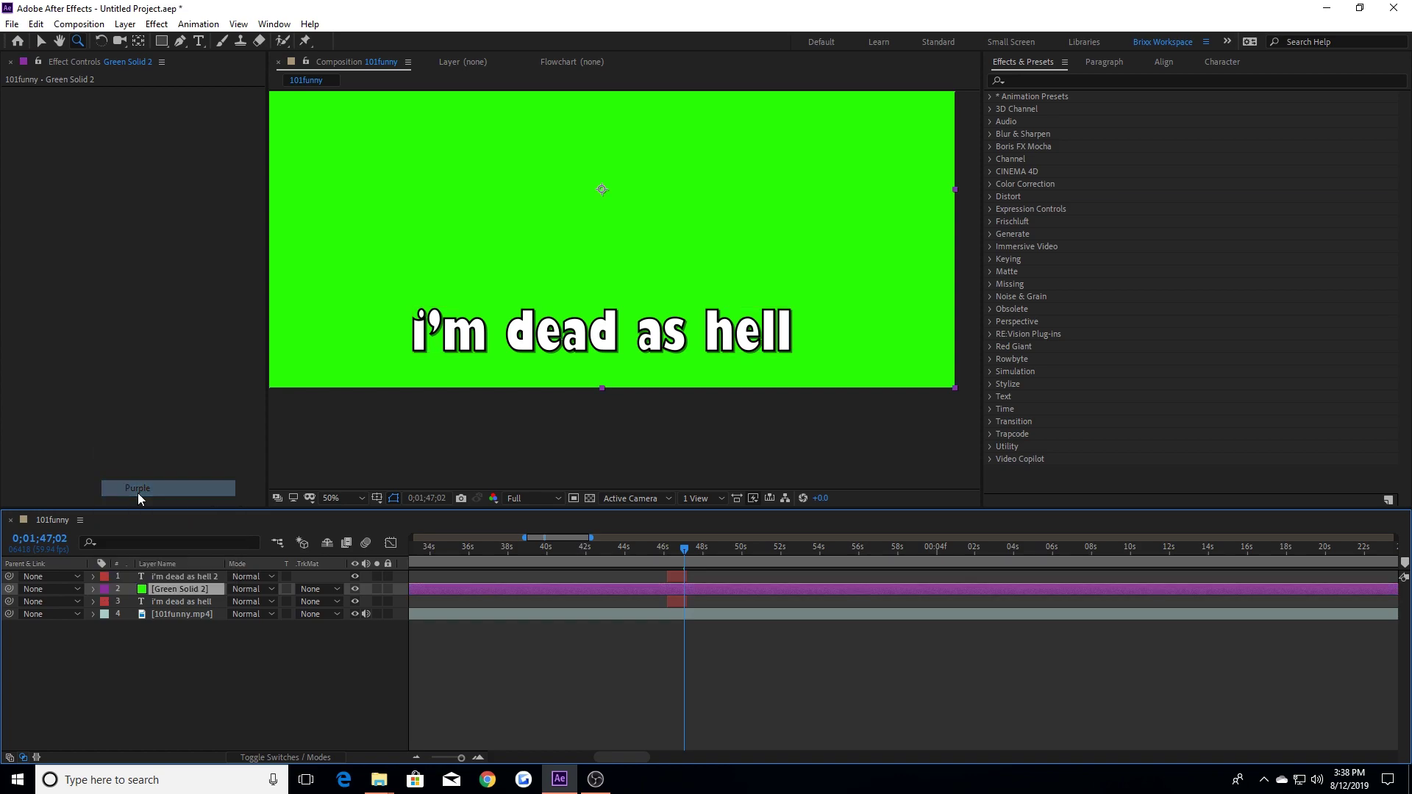
Step: Hide the green solid layer and play back the footage around the caption
{"action": "left_click", "coordinate": [478, 758]}
{"action": "left_click", "coordinate": [478, 757]}
{"action": "left_click", "coordinate": [355, 589]}
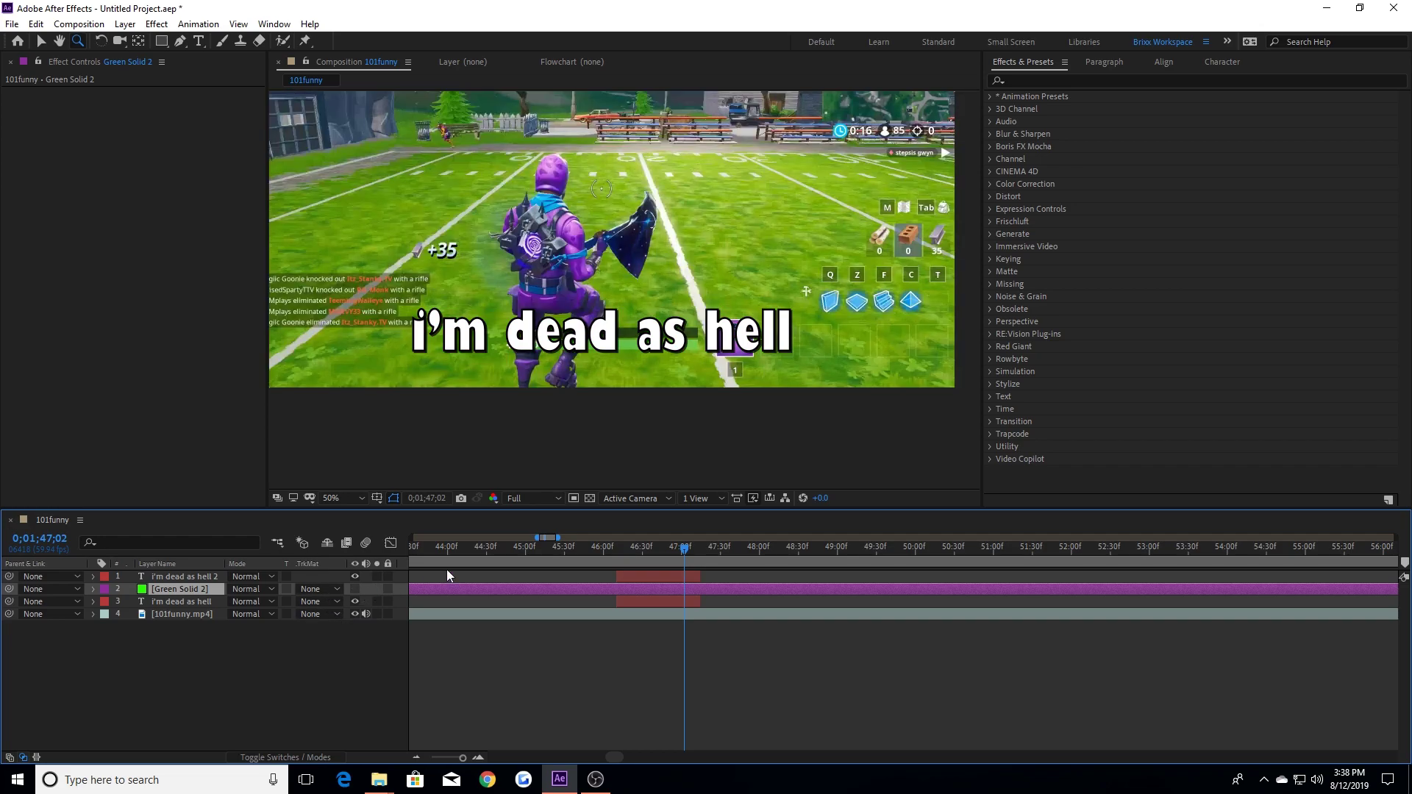
{"action": "key", "text": "space"}
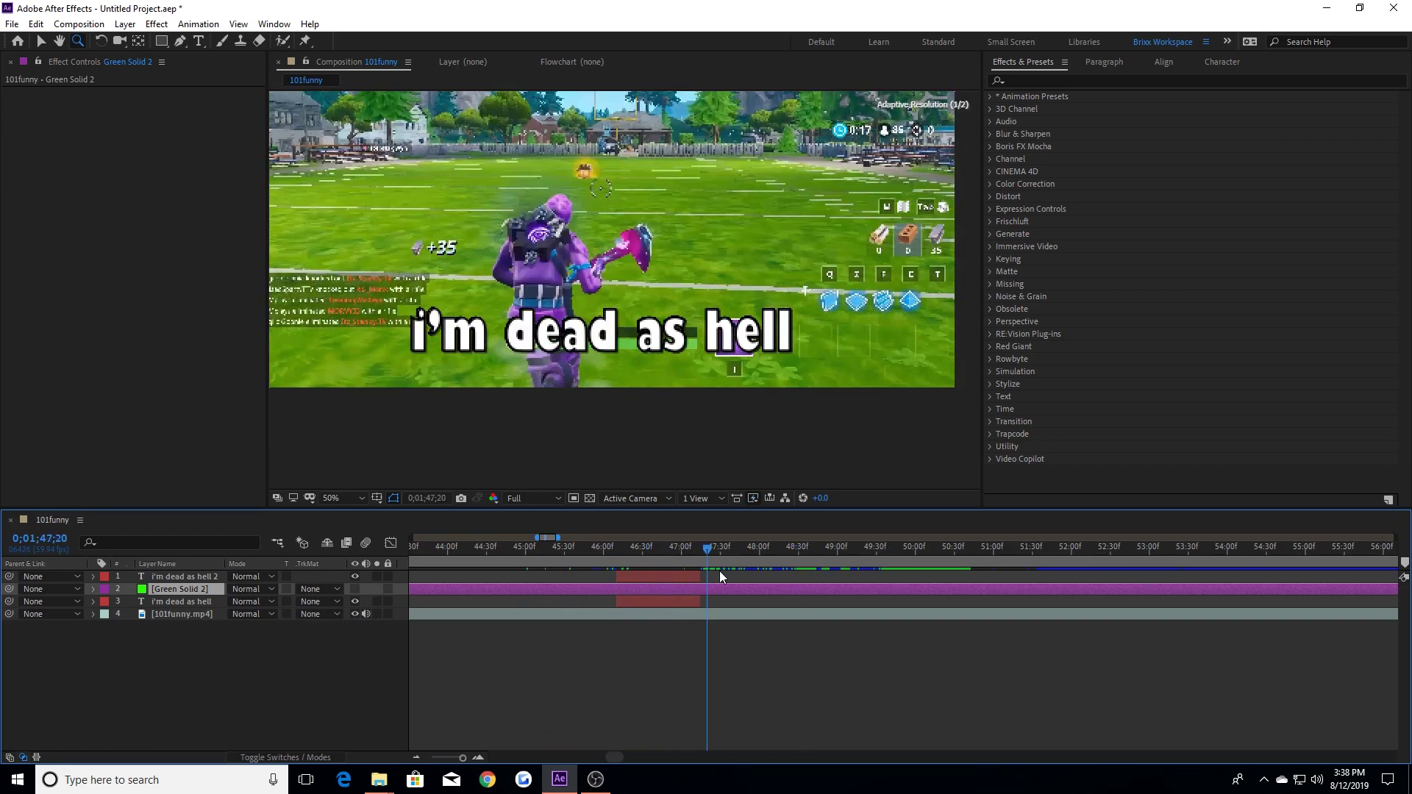
{"action": "key", "text": "space"}
Step: Rename the green solid layer to the speaker's name followed by "BELOW"
{"action": "right_click", "coordinate": [219, 586]}
{"action": "left_click", "coordinate": [260, 576]}
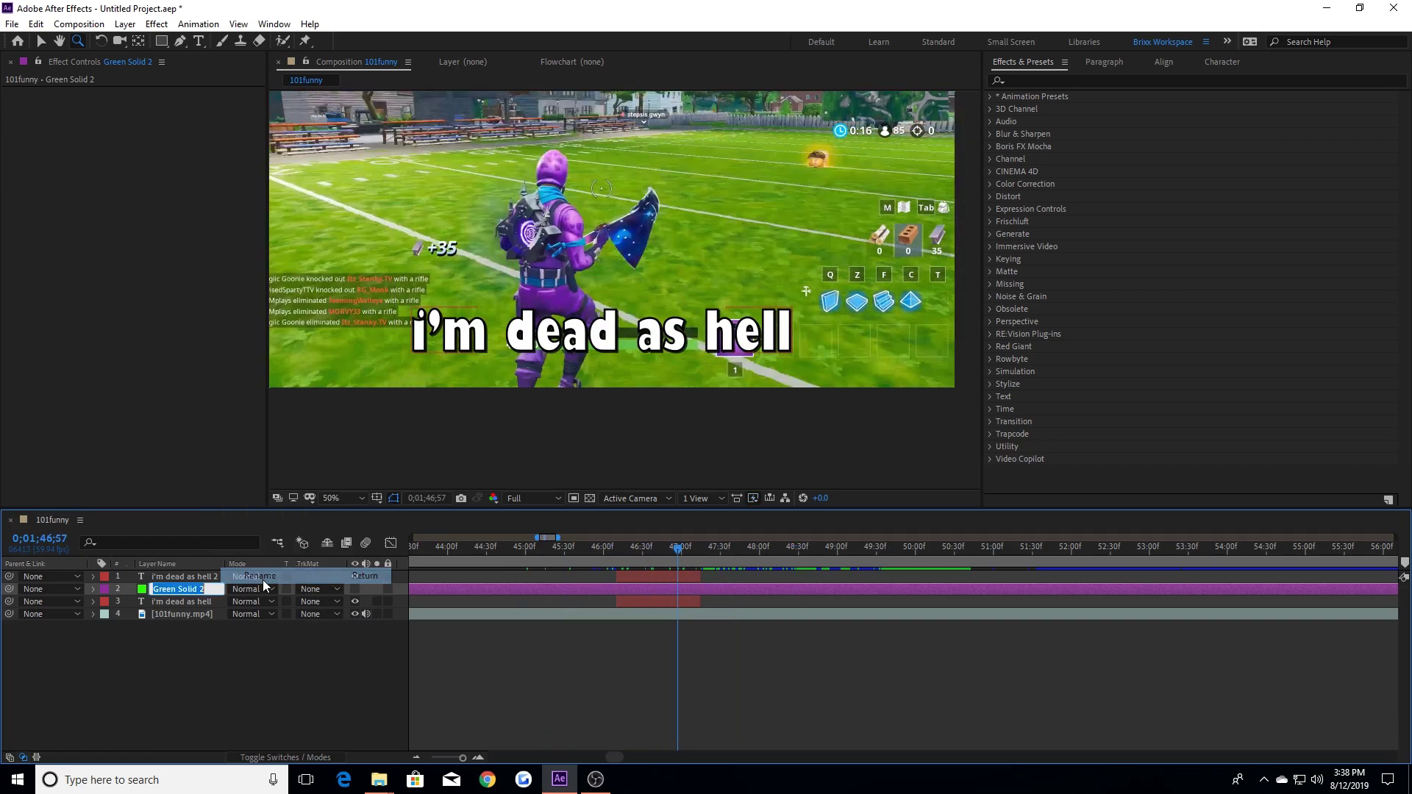
{"action": "type", "text": "SPENCE"}
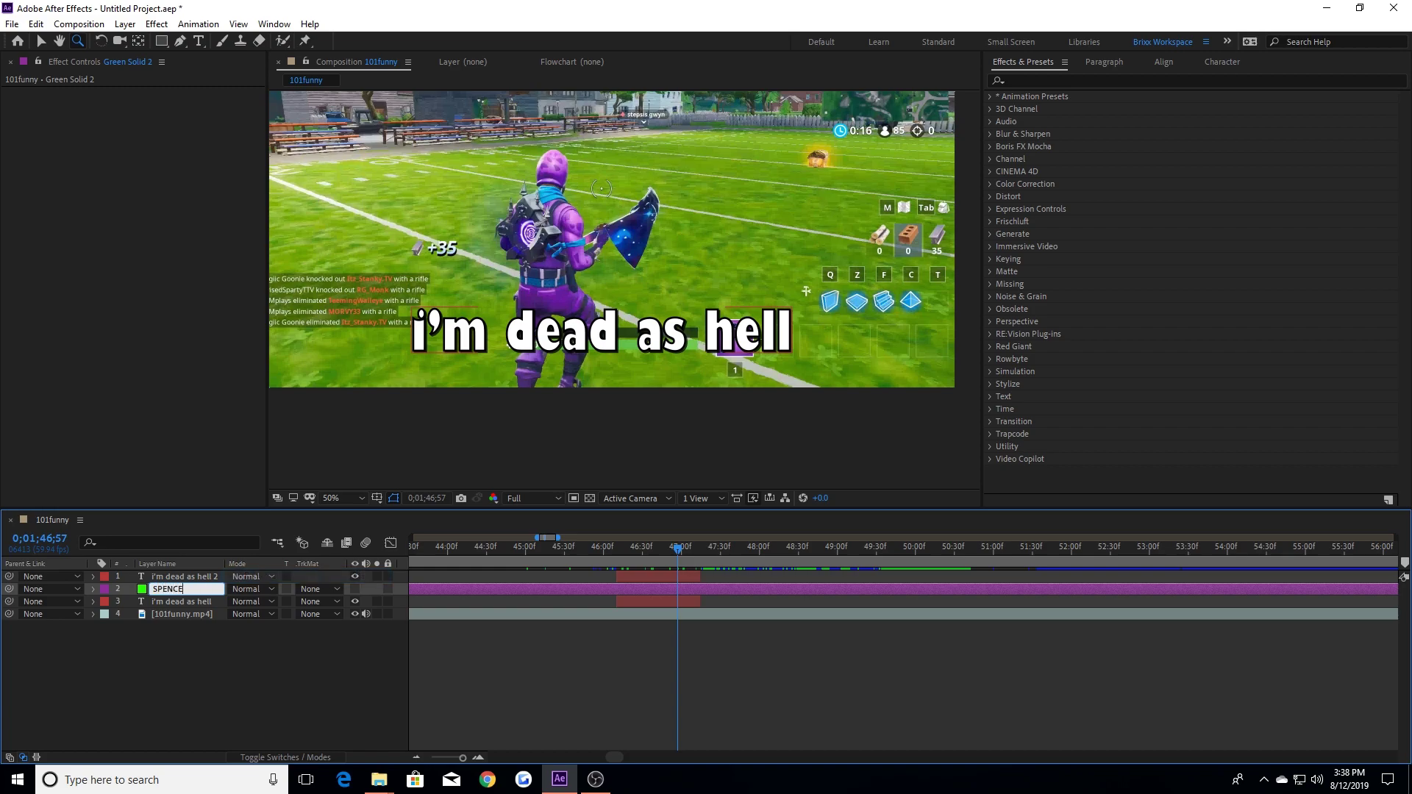
{"action": "type", "text": "R BELOW"}
{"action": "key", "text": "Return"}
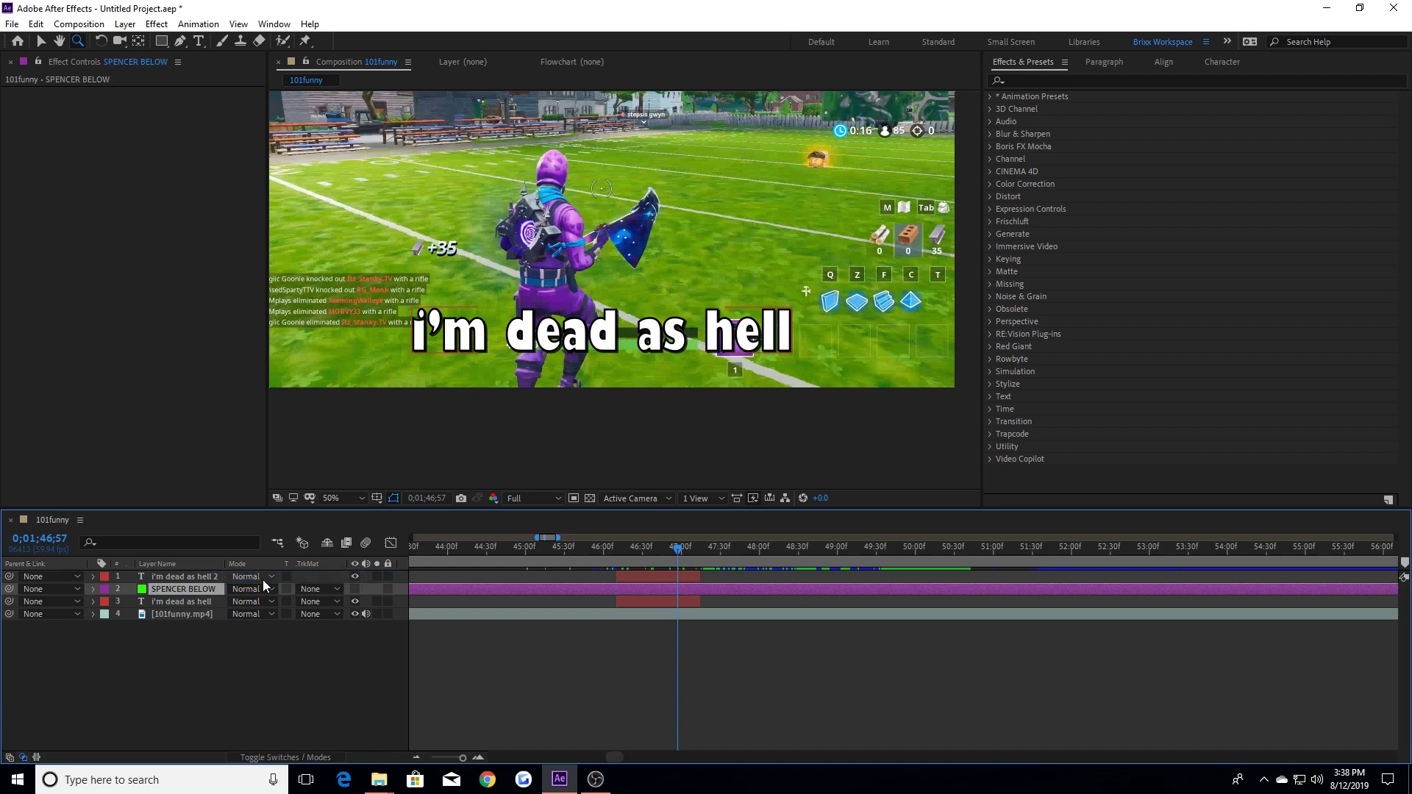
Step: Extend the duplicated caption past its end, split it at 0;01;47;14 and delete the earlier piece
{"action": "left_click_drag", "start_coordinate": [677, 548], "coordinate": [671, 549]}
{"action": "left_click", "coordinate": [676, 575]}
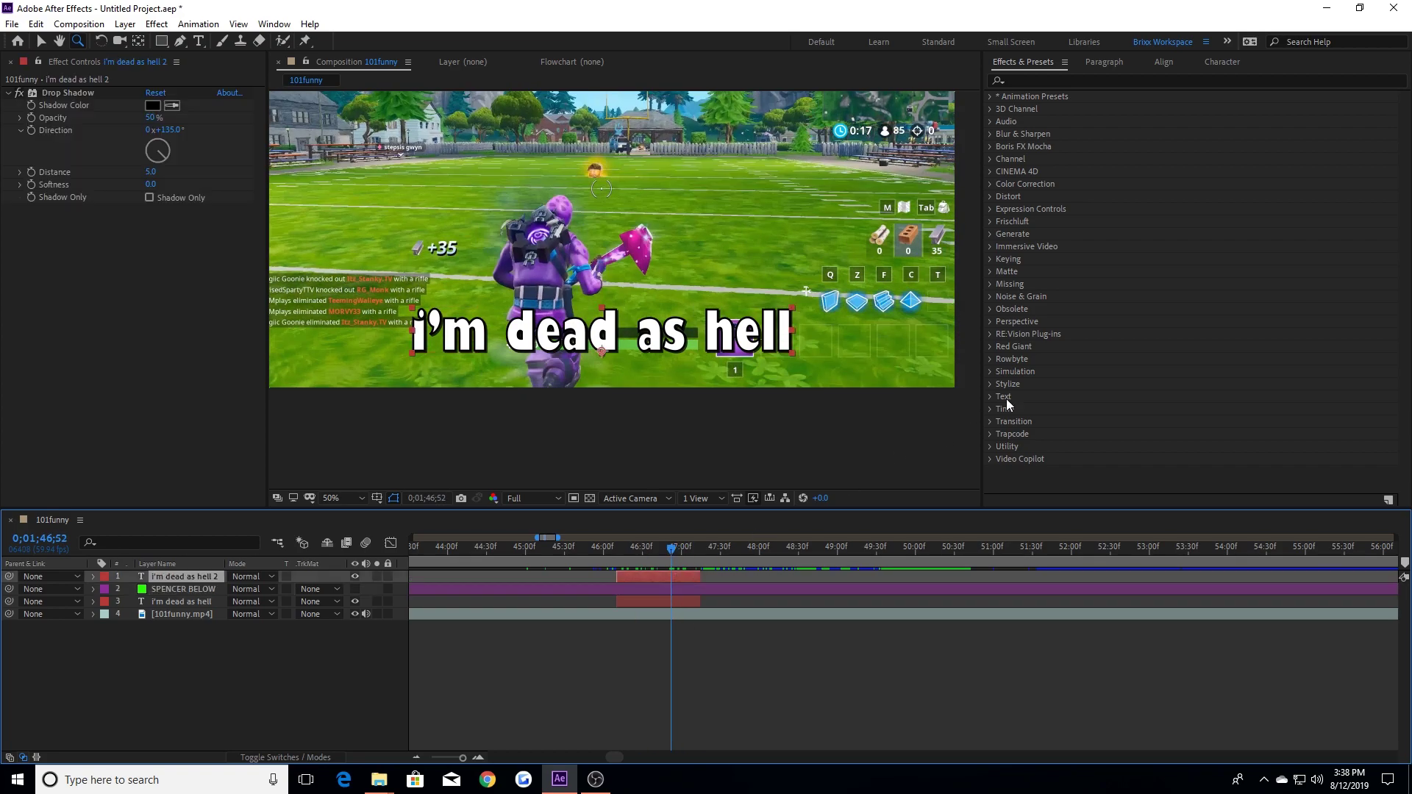
{"action": "left_click", "coordinate": [417, 756]}
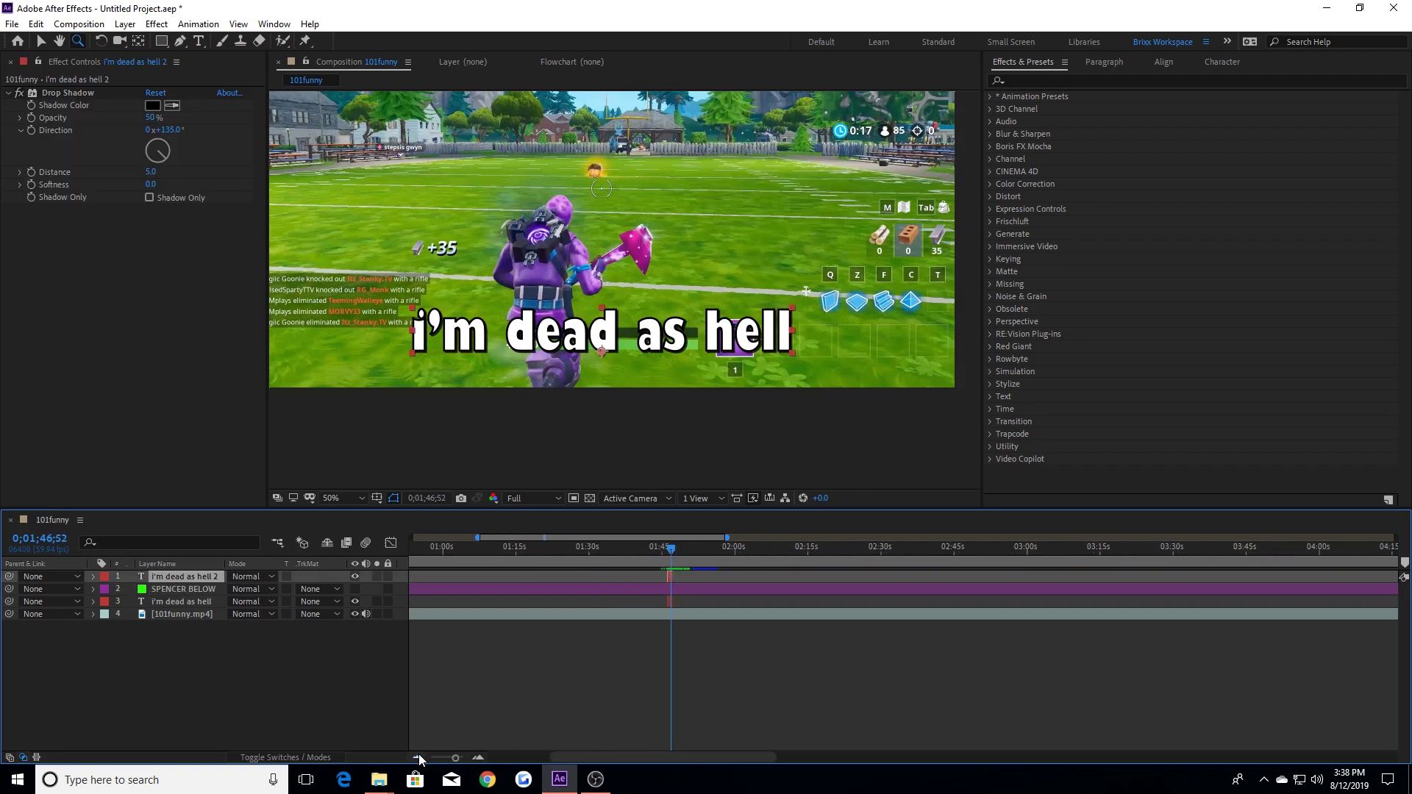
{"action": "left_click", "coordinate": [483, 757]}
{"action": "left_click", "coordinate": [597, 550]}
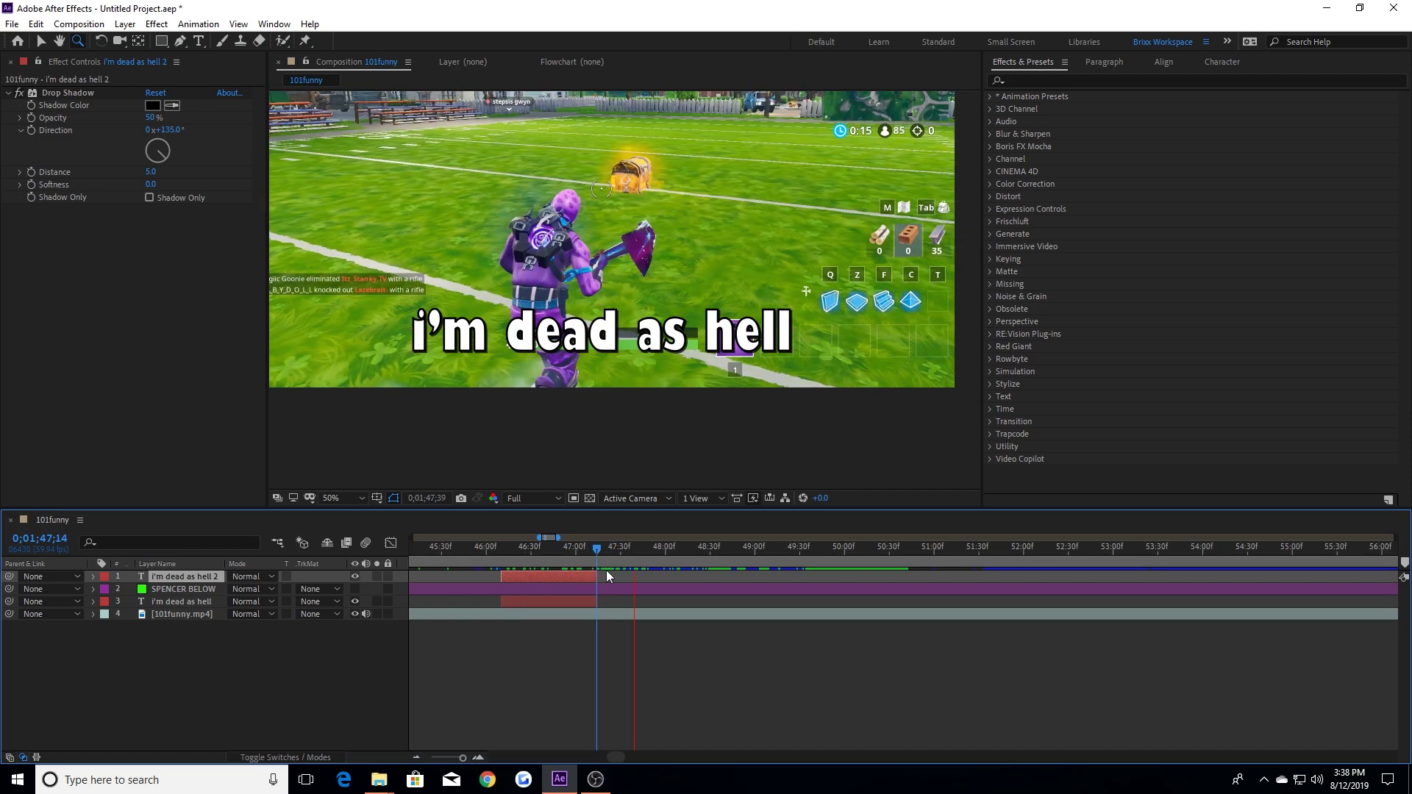
{"action": "left_click_drag", "start_coordinate": [606, 575], "coordinate": [761, 576]}
{"action": "key", "text": "ctrl+shift+d"}
{"action": "left_click", "coordinate": [592, 589]}
{"action": "key", "text": "Delete"}
Step: Change the new caption's text to "that makes two of us" and trim the "i'm dead as hell" layer to end where it starts
{"action": "double_click", "coordinate": [618, 577]}
{"action": "type", "text": "that"}
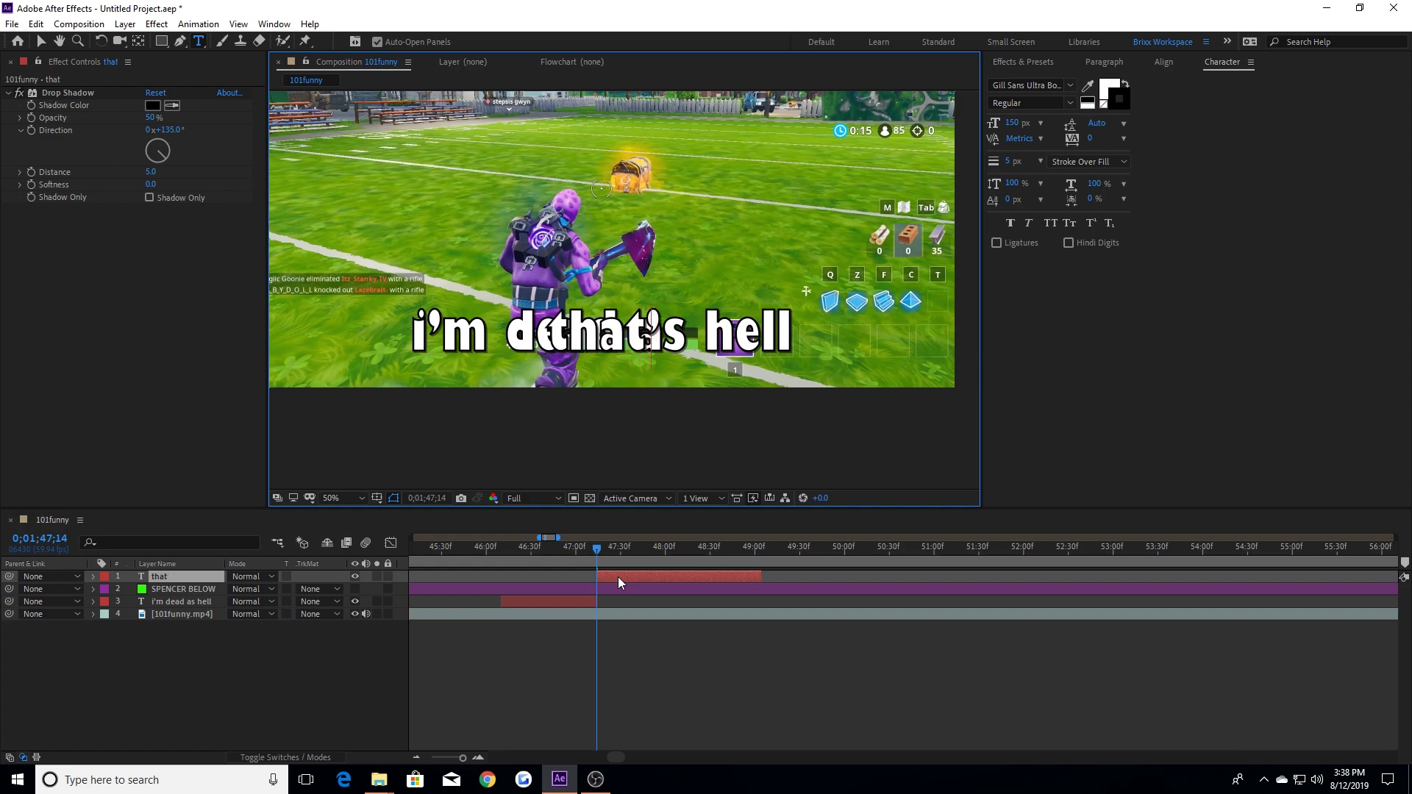
{"action": "left_click", "coordinate": [478, 758]}
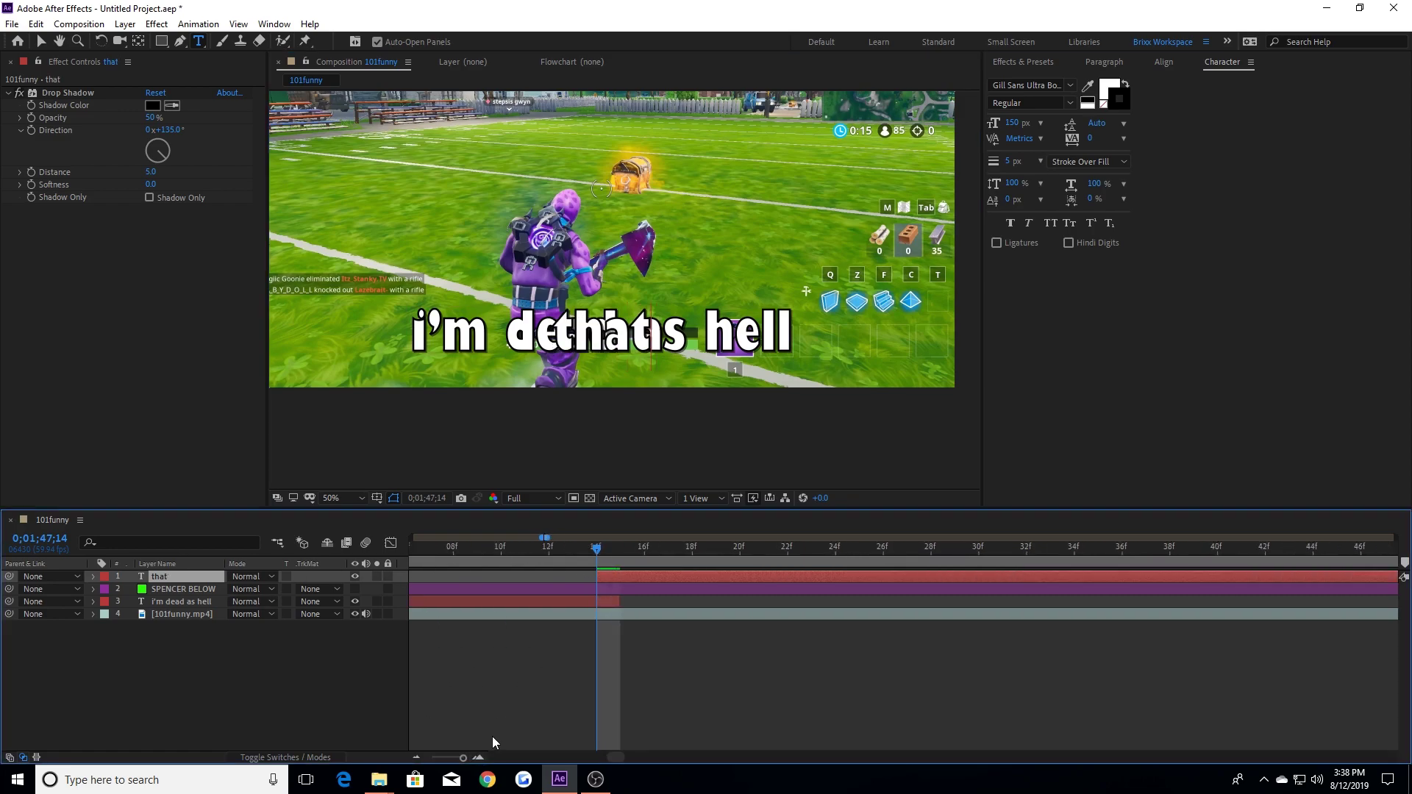
{"action": "left_click_drag", "start_coordinate": [618, 602], "coordinate": [604, 606]}
{"action": "left_click", "coordinate": [621, 580]}
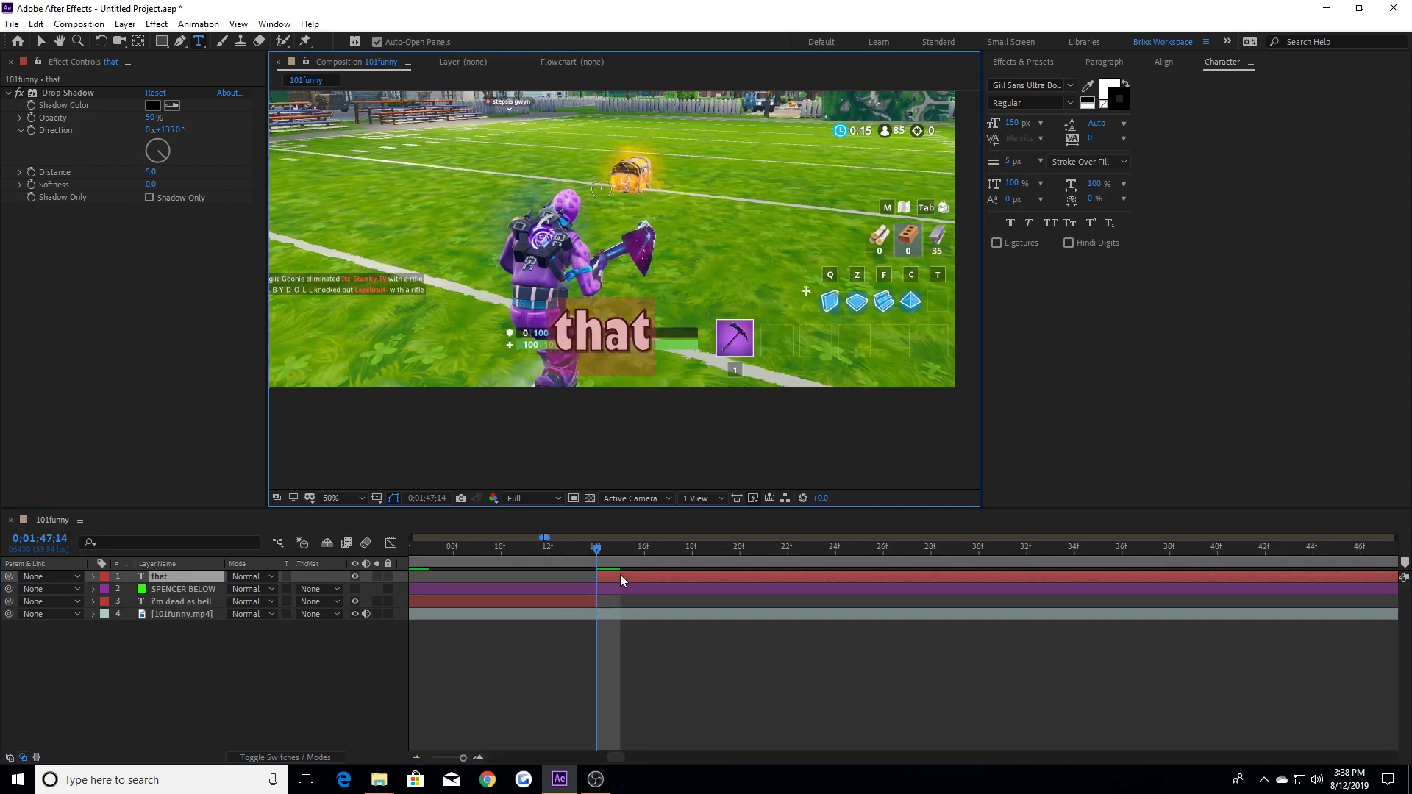
{"action": "key", "text": "End"}
{"action": "type", "text": "makes t"}
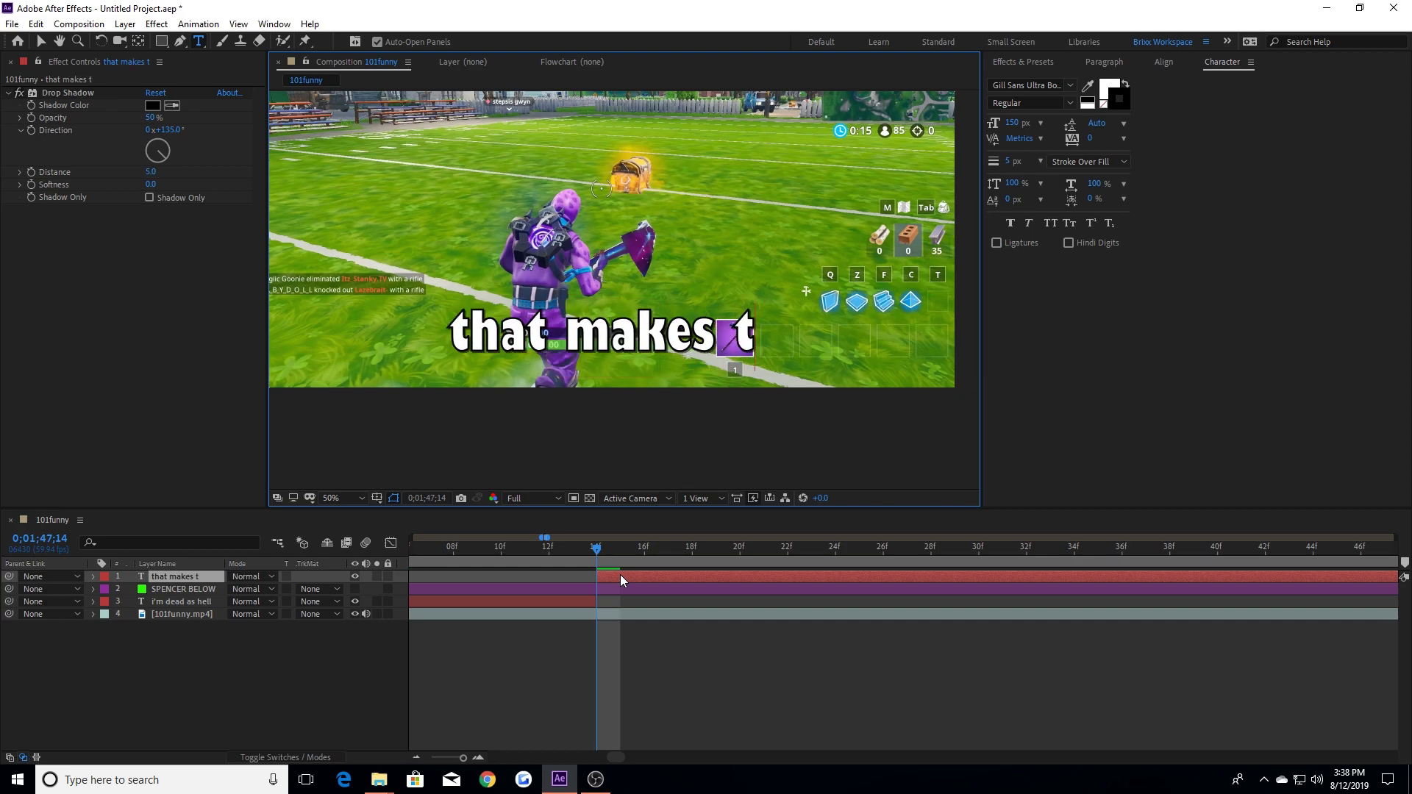
{"action": "type", "text": "wo of us"}
{"action": "left_click", "coordinate": [621, 580]}
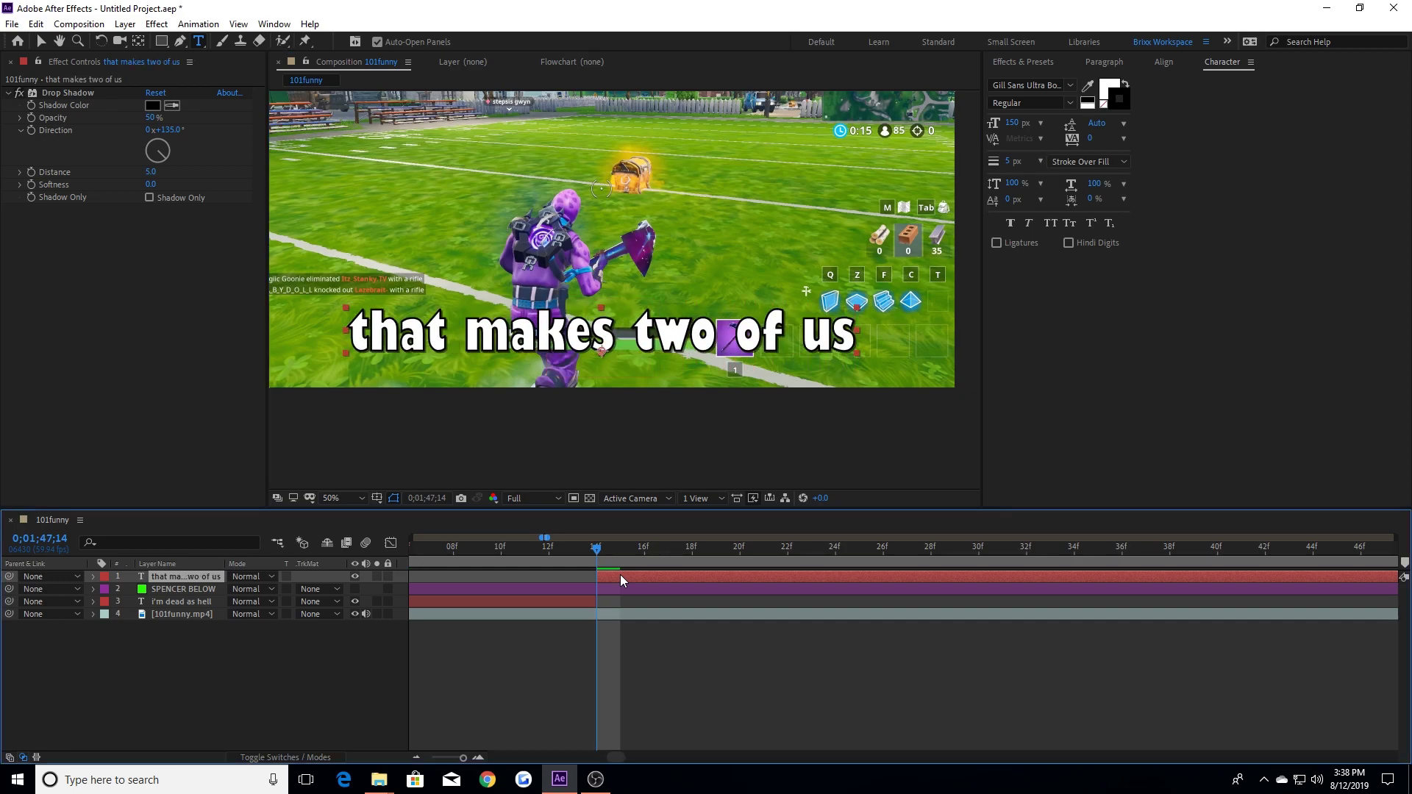
Step: Set the stroke colour of the "that makes two of us" caption to bright magenta
{"action": "left_click", "coordinate": [416, 758]}
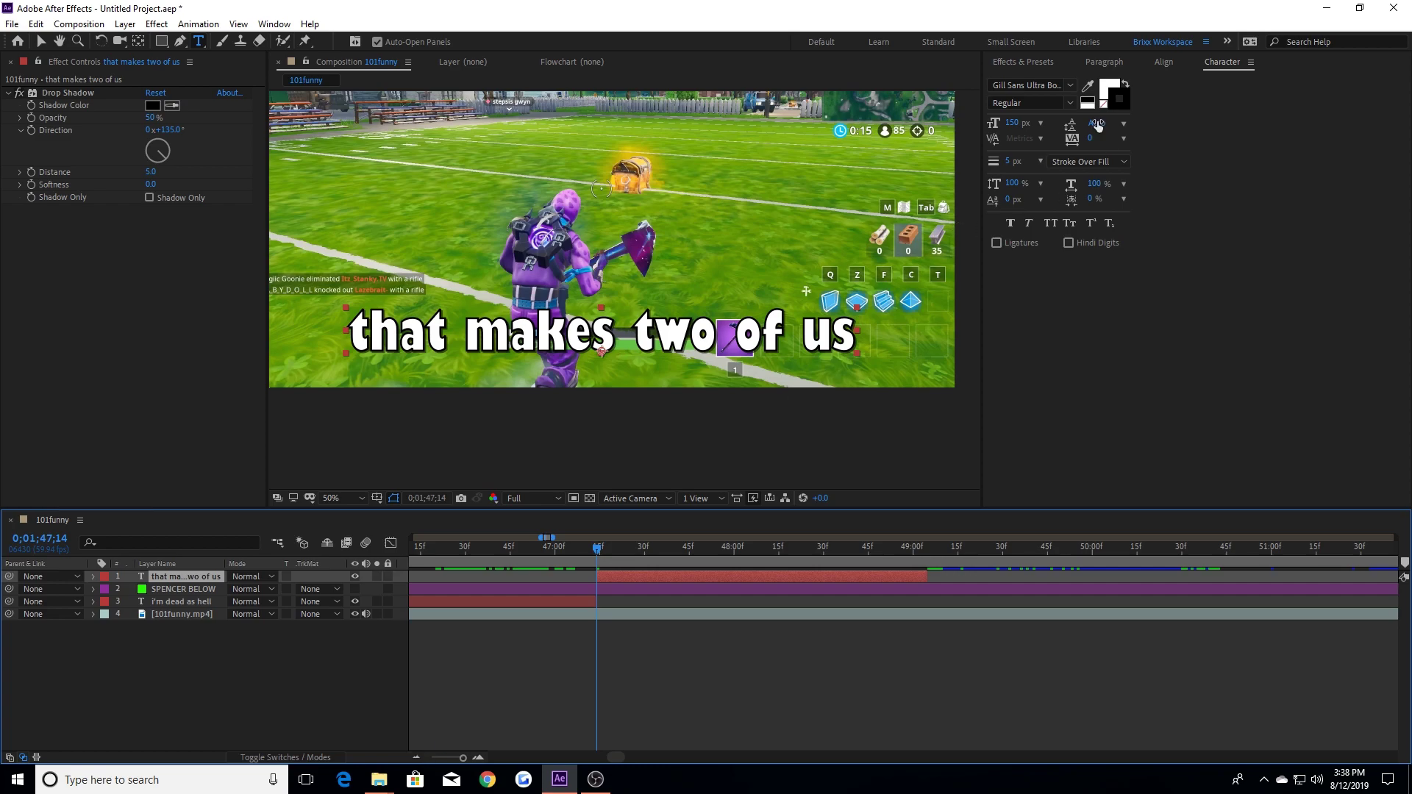
{"action": "left_click", "coordinate": [1127, 109]}
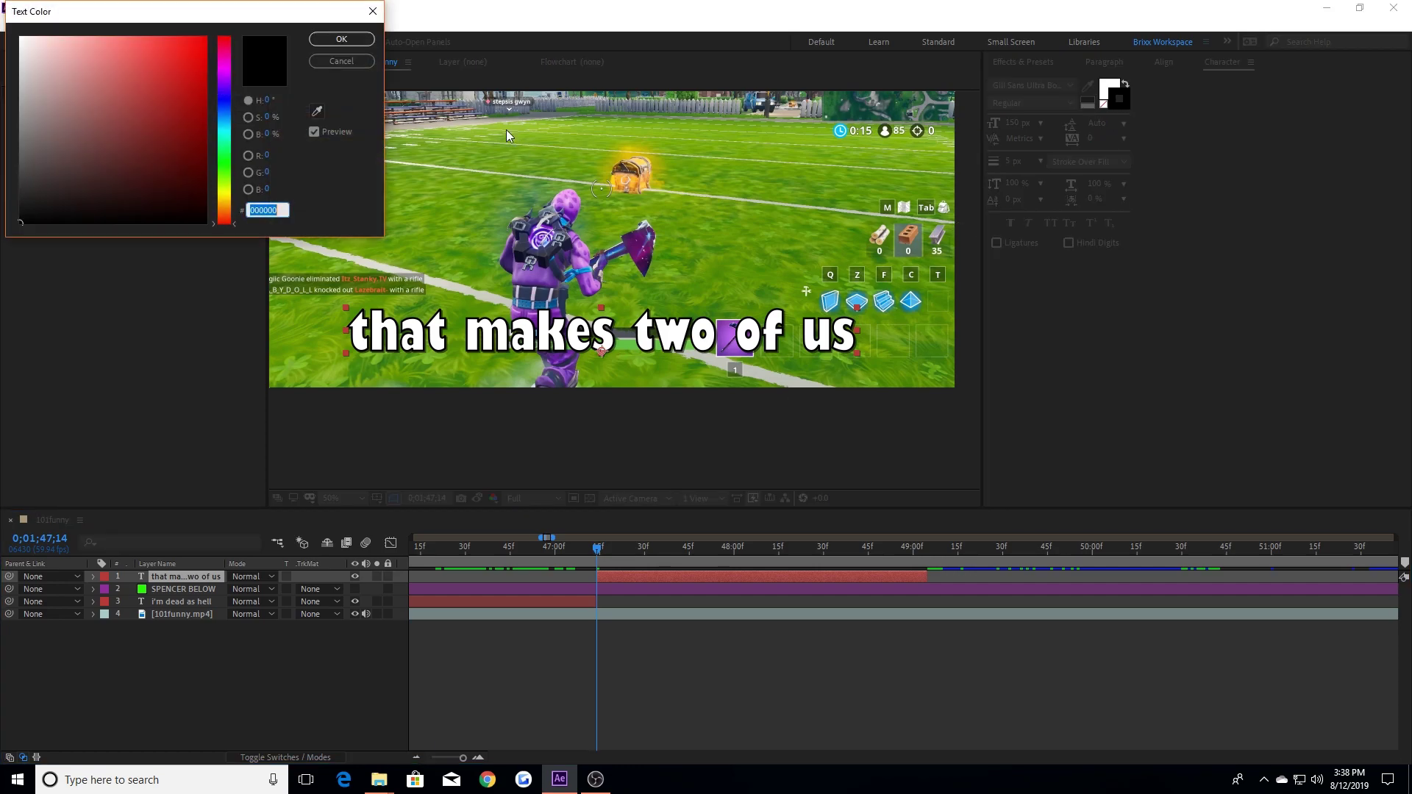
{"action": "left_click", "coordinate": [224, 71]}
{"action": "left_click", "coordinate": [205, 38]}
{"action": "left_click", "coordinate": [342, 39]}
Step: Duplicate the "that makes two of us" caption layer five times above the divider layer
{"action": "left_click_drag", "start_coordinate": [596, 548], "coordinate": [565, 553]}
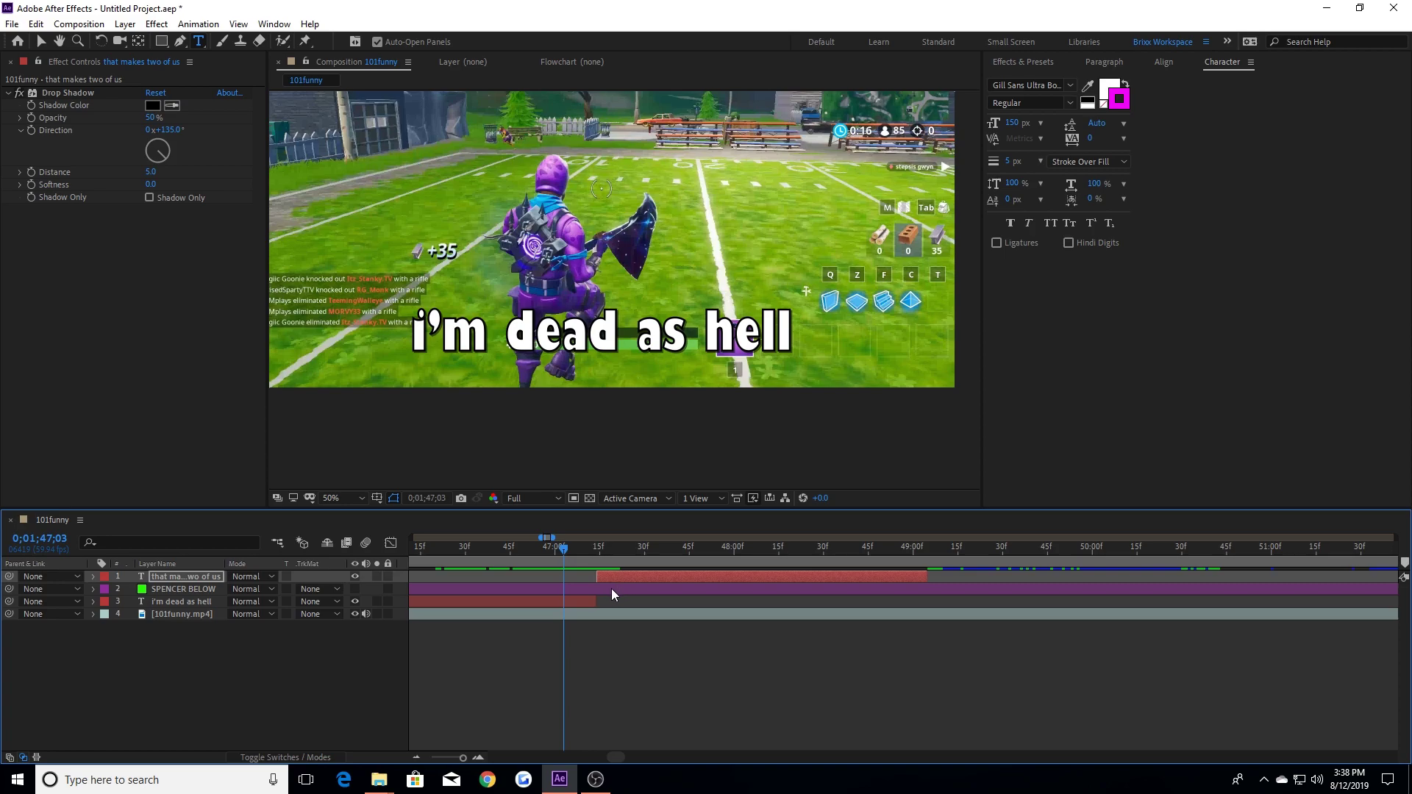
{"action": "left_click", "coordinate": [416, 756]}
{"action": "left_click", "coordinate": [416, 756]}
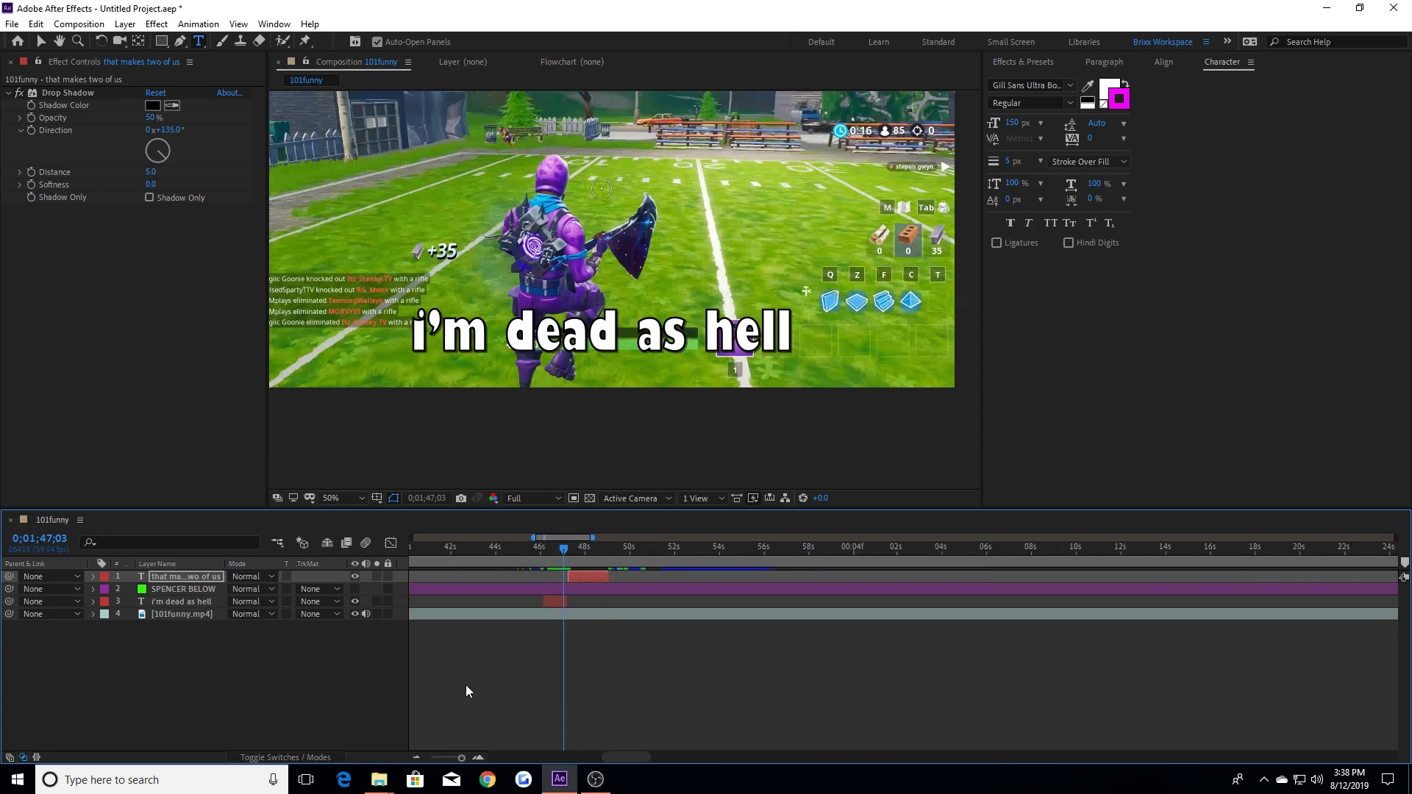
{"action": "left_click", "coordinate": [416, 756]}
{"action": "left_click", "coordinate": [564, 578]}
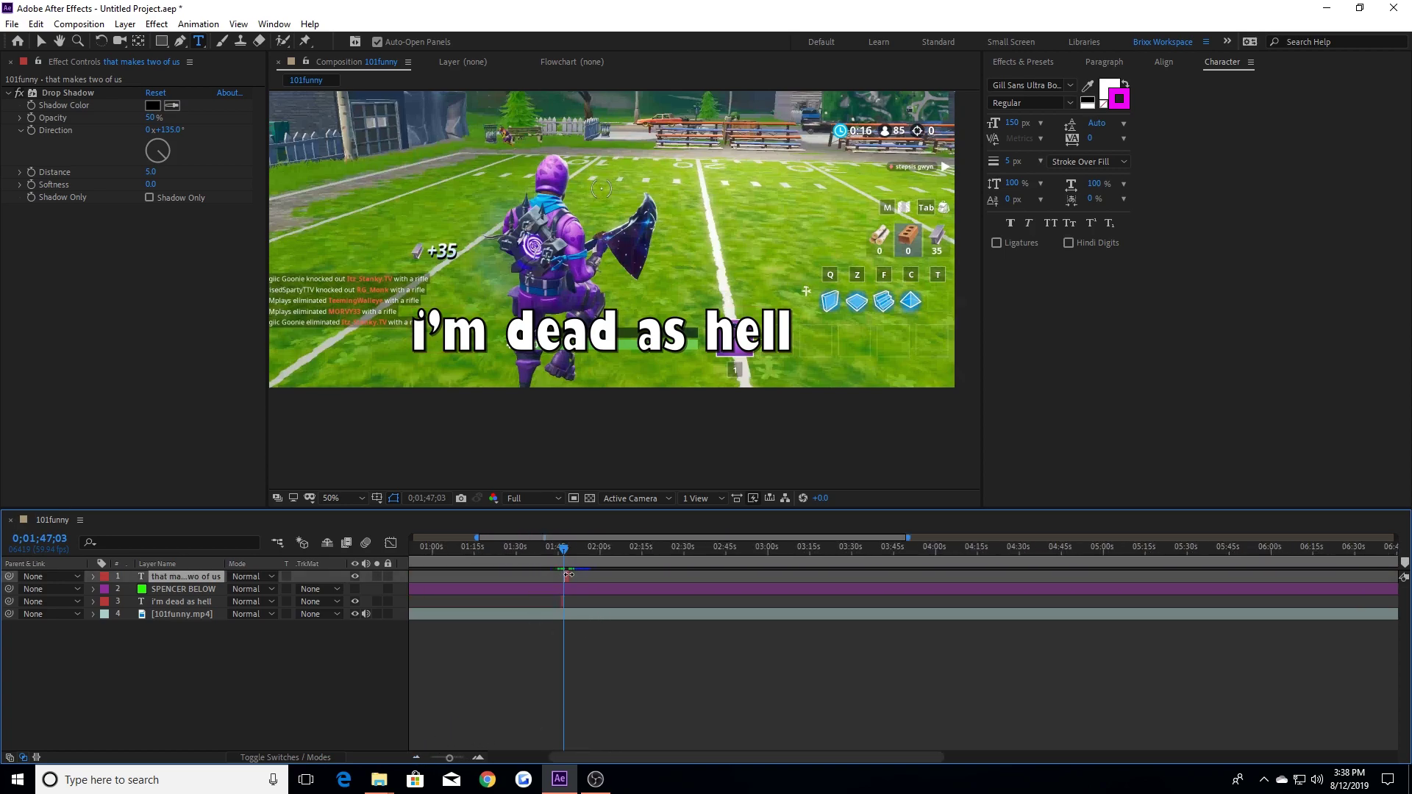
{"action": "key", "text": "ctrl+d"}
{"action": "key", "text": "ctrl+d"}
{"action": "key", "text": "ctrl+d"}
{"action": "key", "text": "ctrl+d"}
{"action": "key", "text": "ctrl+d"}
Step: Duplicate the "i'm dead as hell" caption layer seven times below the divider layer
{"action": "left_click", "coordinate": [567, 662]}
{"action": "key", "text": "ctrl+d"}
{"action": "key", "text": "ctrl+d"}
{"action": "key", "text": "ctrl+d"}
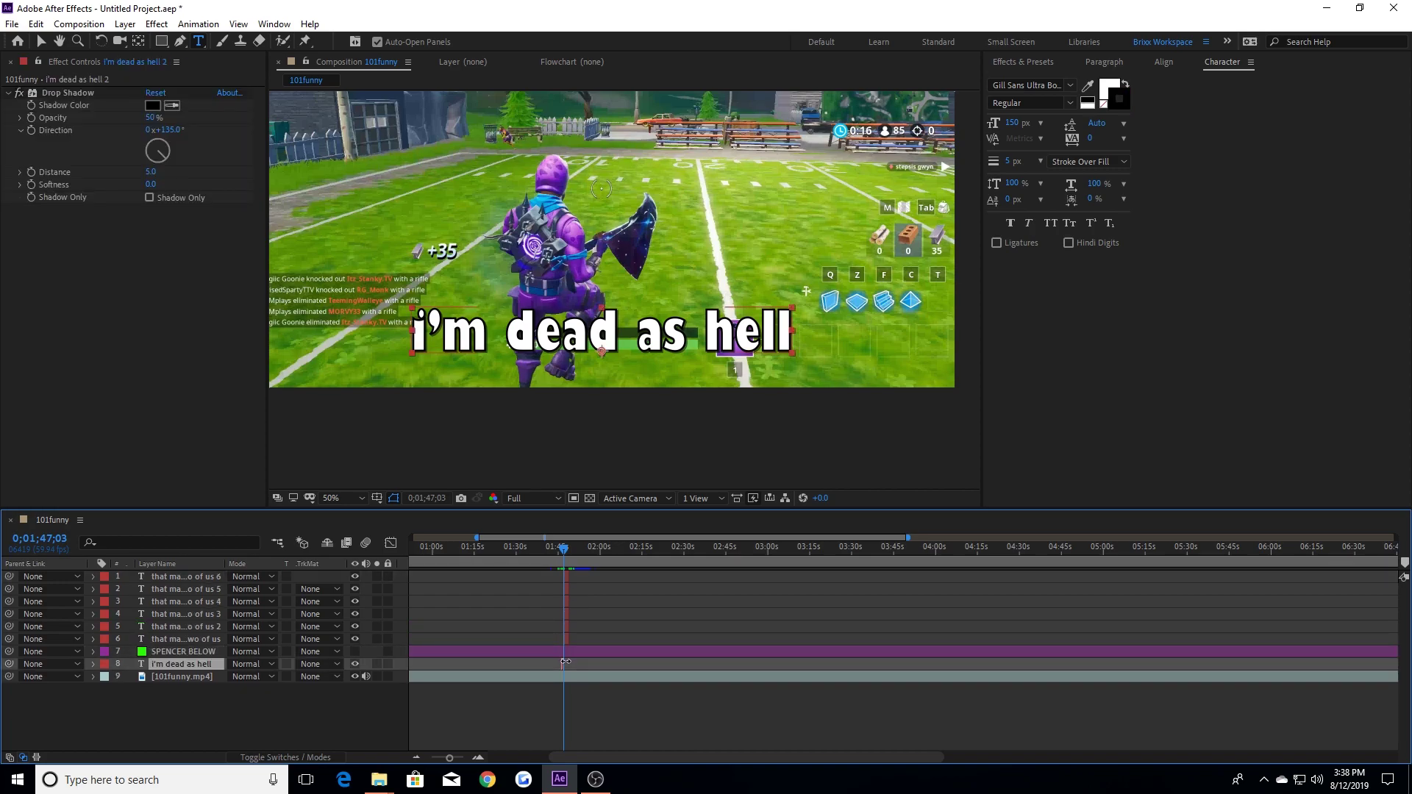
{"action": "key", "text": "ctrl+d"}
{"action": "key", "text": "ctrl+d"}
{"action": "key", "text": "ctrl+d"}
{"action": "key", "text": "ctrl+d"}
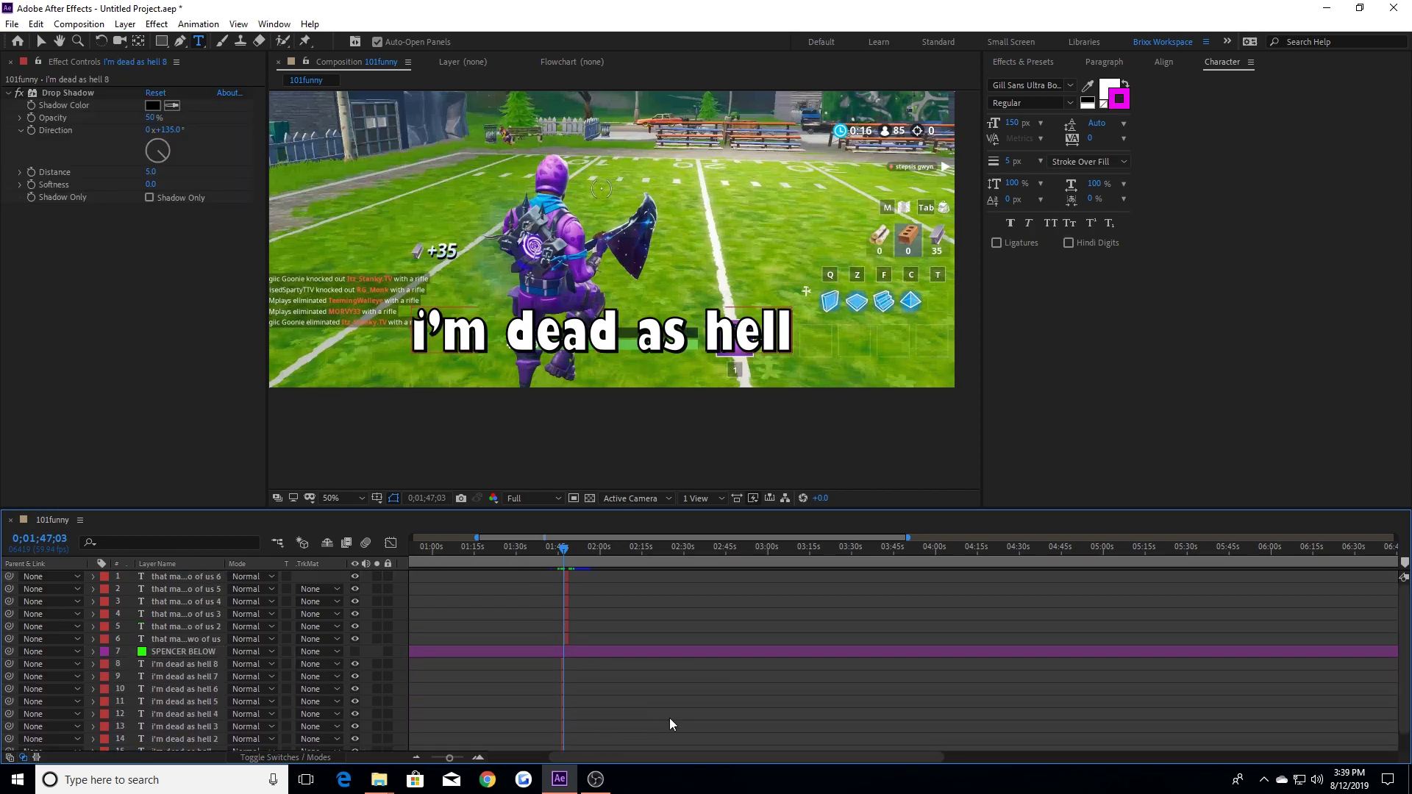
Step: Pre-compose the six "that makes two of us" layers into a composition named "girl", moving all attributes into it
{"action": "scroll", "coordinate": [813, 688], "scroll_direction": "up", "scroll_amount": 1}
{"action": "scroll", "coordinate": [765, 687], "scroll_direction": "down", "scroll_amount": 1}
{"action": "scroll", "coordinate": [713, 661], "scroll_direction": "up", "scroll_amount": 1}
{"action": "scroll", "coordinate": [684, 640], "scroll_direction": "down", "scroll_amount": 1}
{"action": "scroll", "coordinate": [622, 651], "scroll_direction": "up", "scroll_amount": 1}
{"action": "left_click_drag", "start_coordinate": [128, 645], "coordinate": [206, 562]}
{"action": "right_click", "coordinate": [197, 622]}
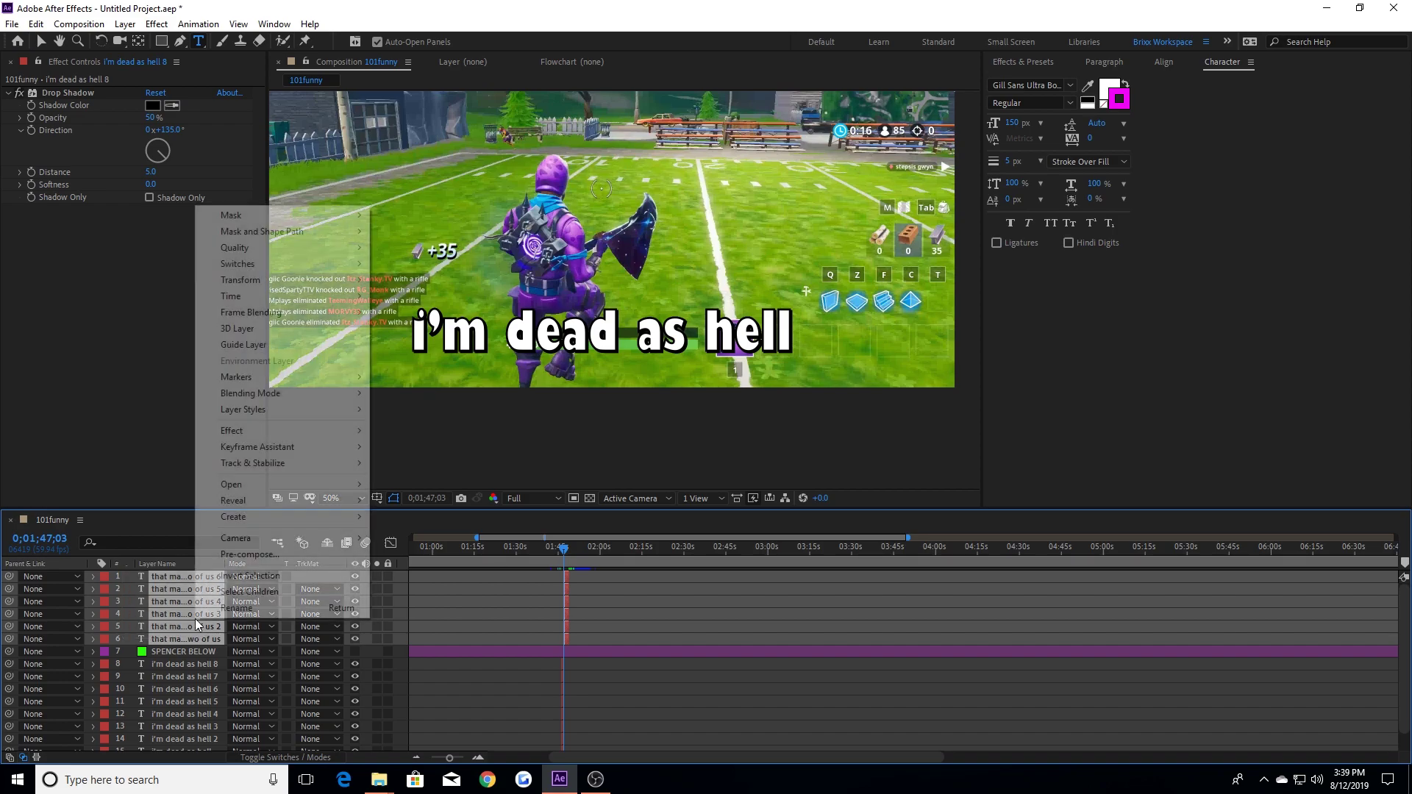
{"action": "left_click", "coordinate": [242, 556]}
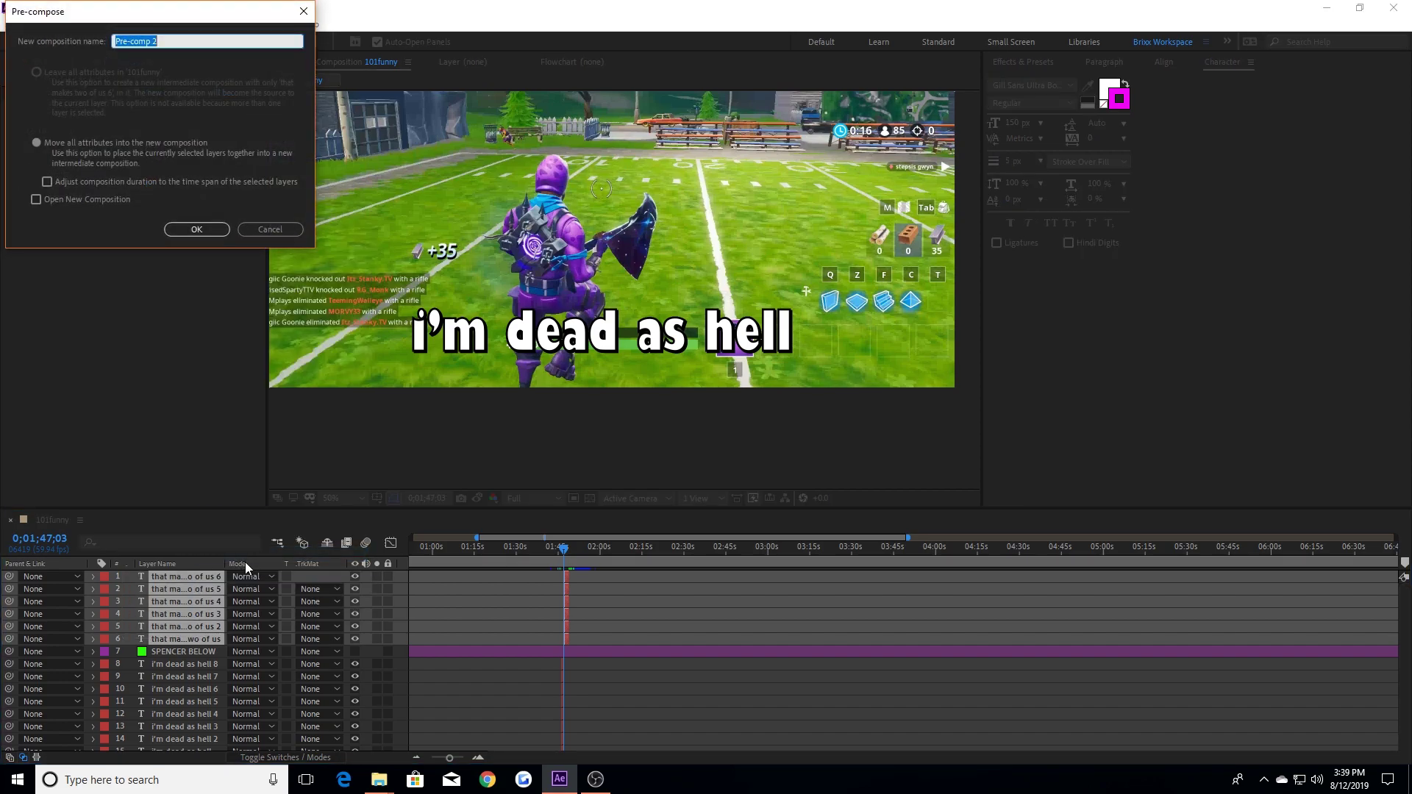
{"action": "type", "text": "girl"}
{"action": "key", "text": "Return"}
Step: Trim the "girl" pre-comp to run from 0;01;47;03 to 0;02;08;52 by splitting it and deleting the excess pieces
{"action": "key", "text": "ctrl+d"}
{"action": "left_click", "coordinate": [564, 587]}
{"action": "key", "text": "Delete"}
{"action": "left_click_drag", "start_coordinate": [576, 552], "coordinate": [625, 554]}
{"action": "left_click", "coordinate": [650, 577]}
{"action": "key", "text": "ctrl+shift+d"}
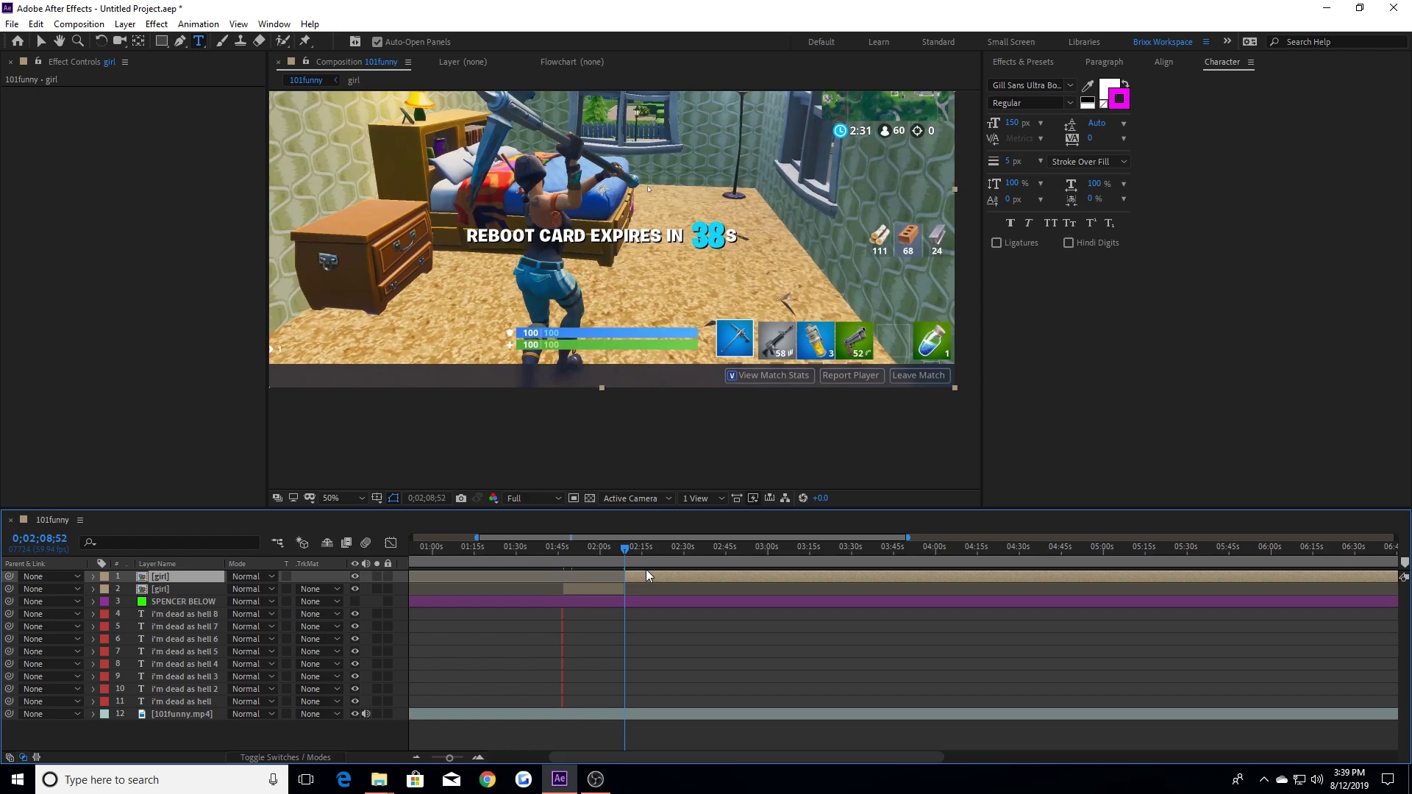
{"action": "key", "text": "Delete"}
{"action": "left_click", "coordinate": [581, 553]}
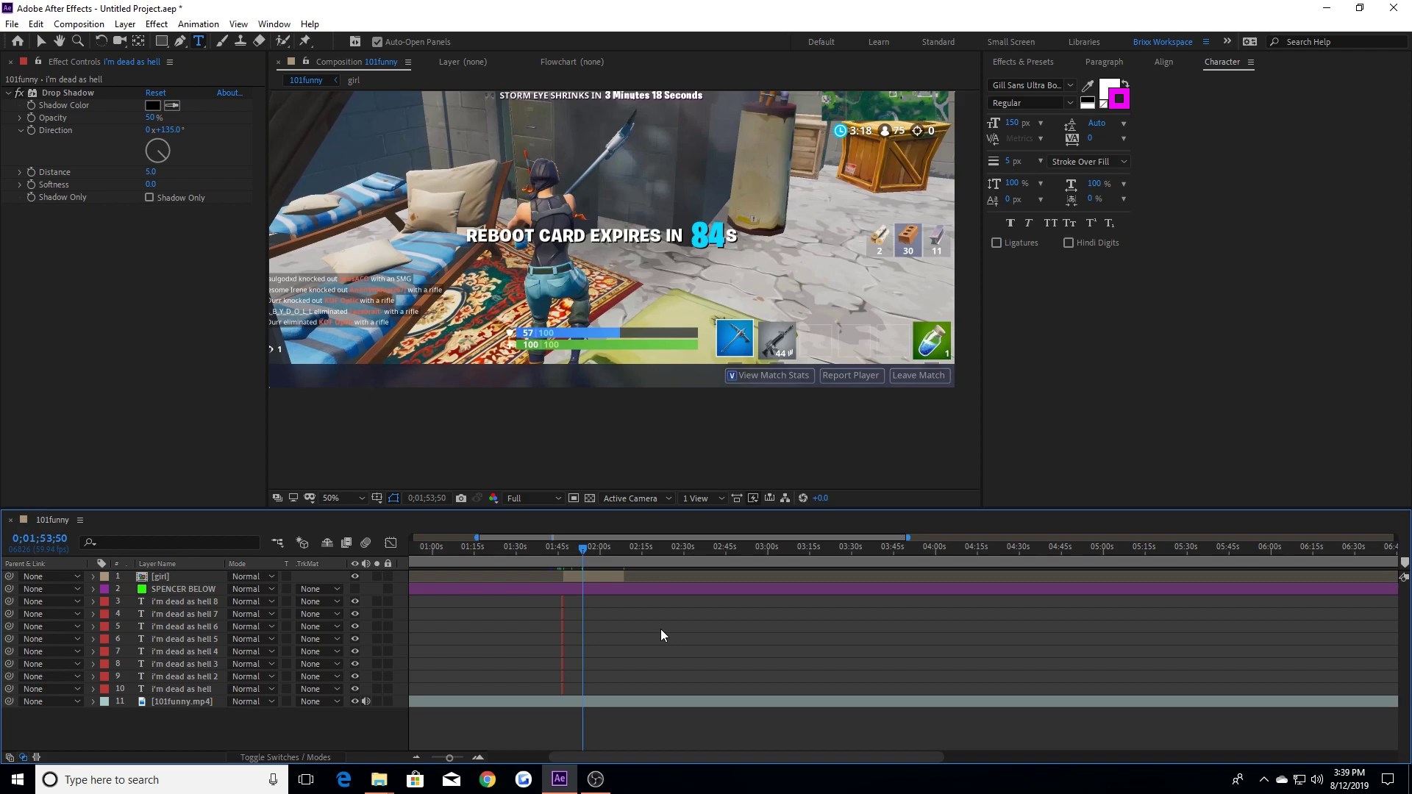
{"action": "left_click", "coordinate": [478, 757]}
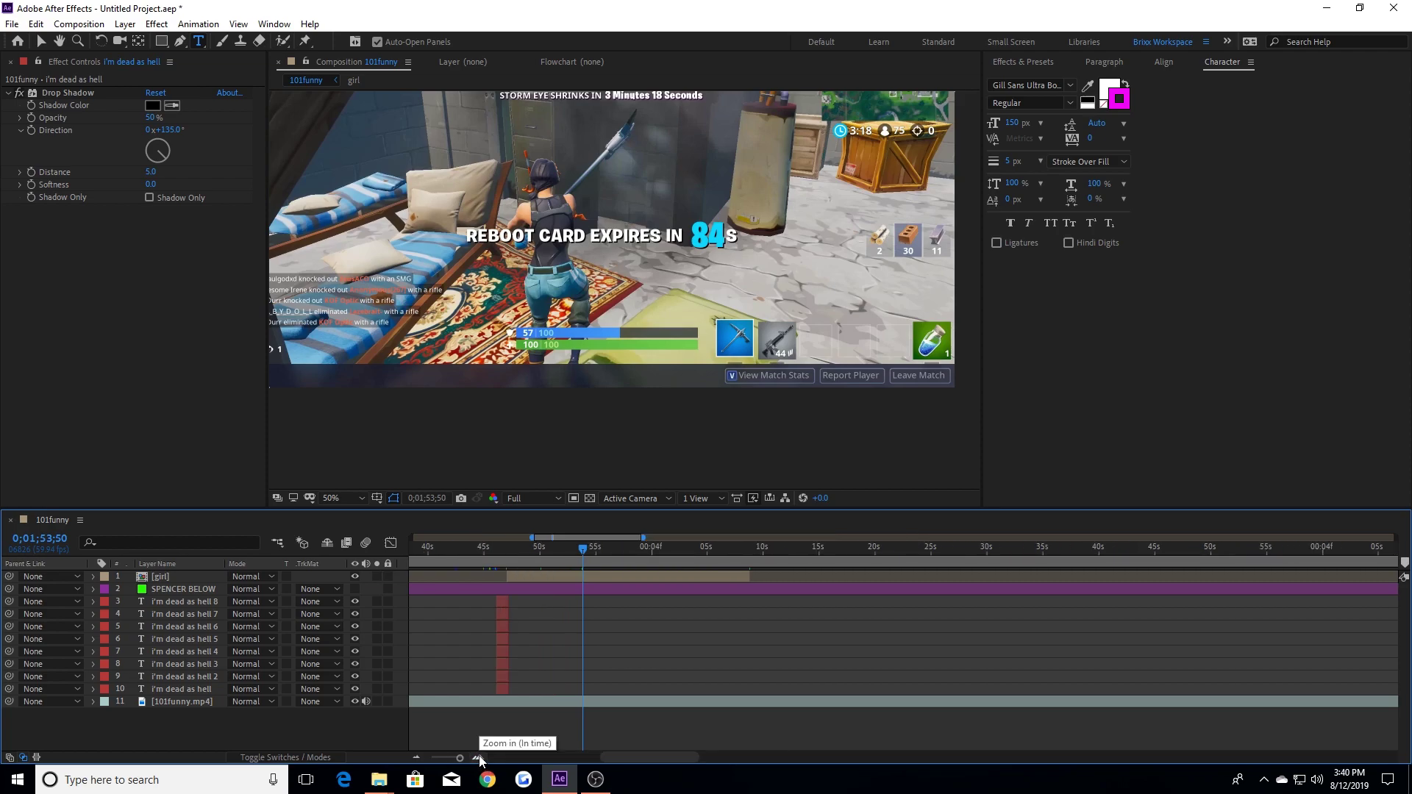